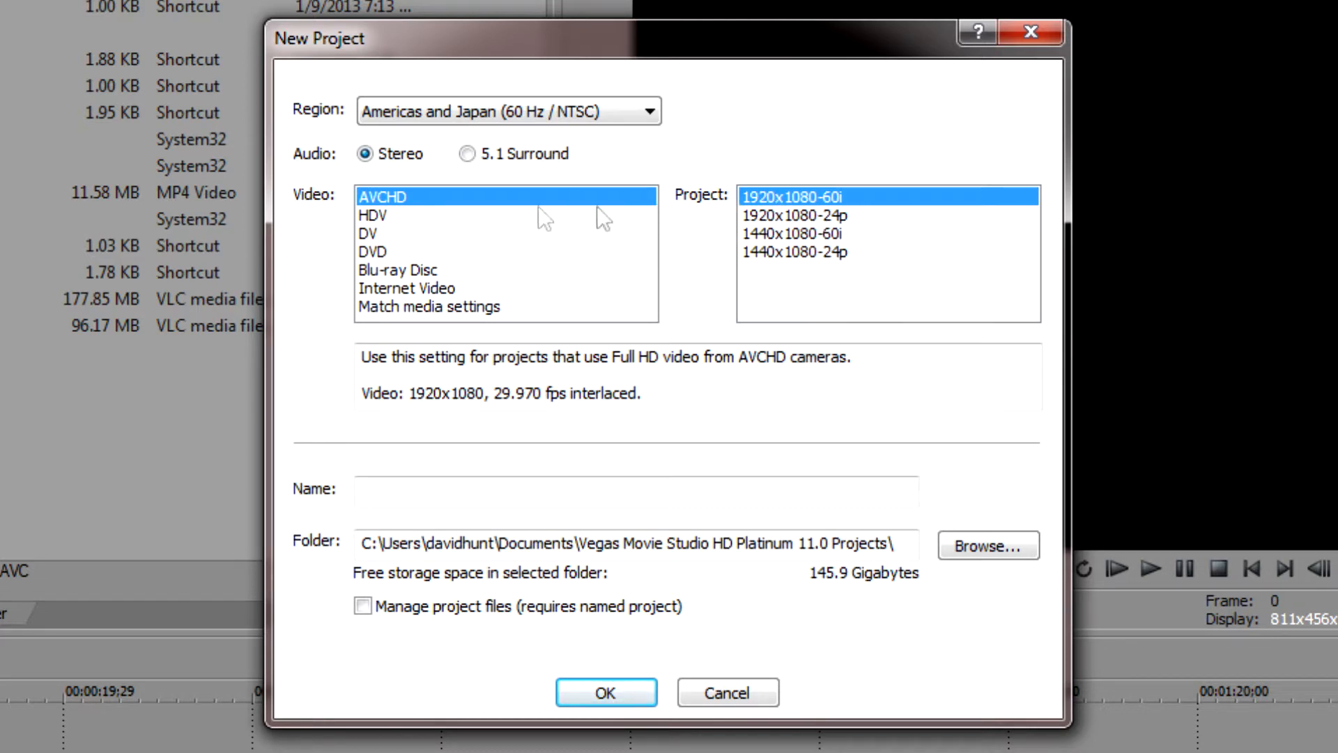
- Create a new project with the AVCHD video setting at 1920x1080-60i and stereo audio
click(375, 215)
click(792, 237)
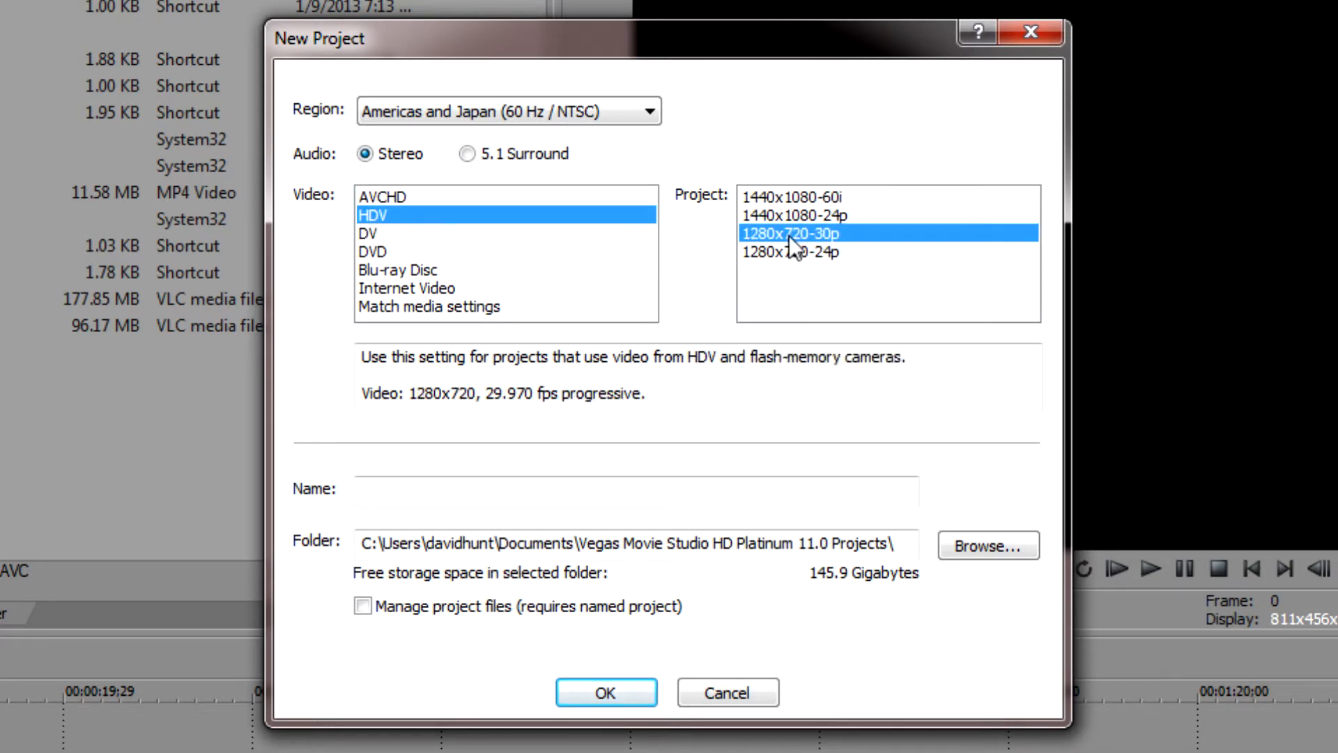
click(495, 198)
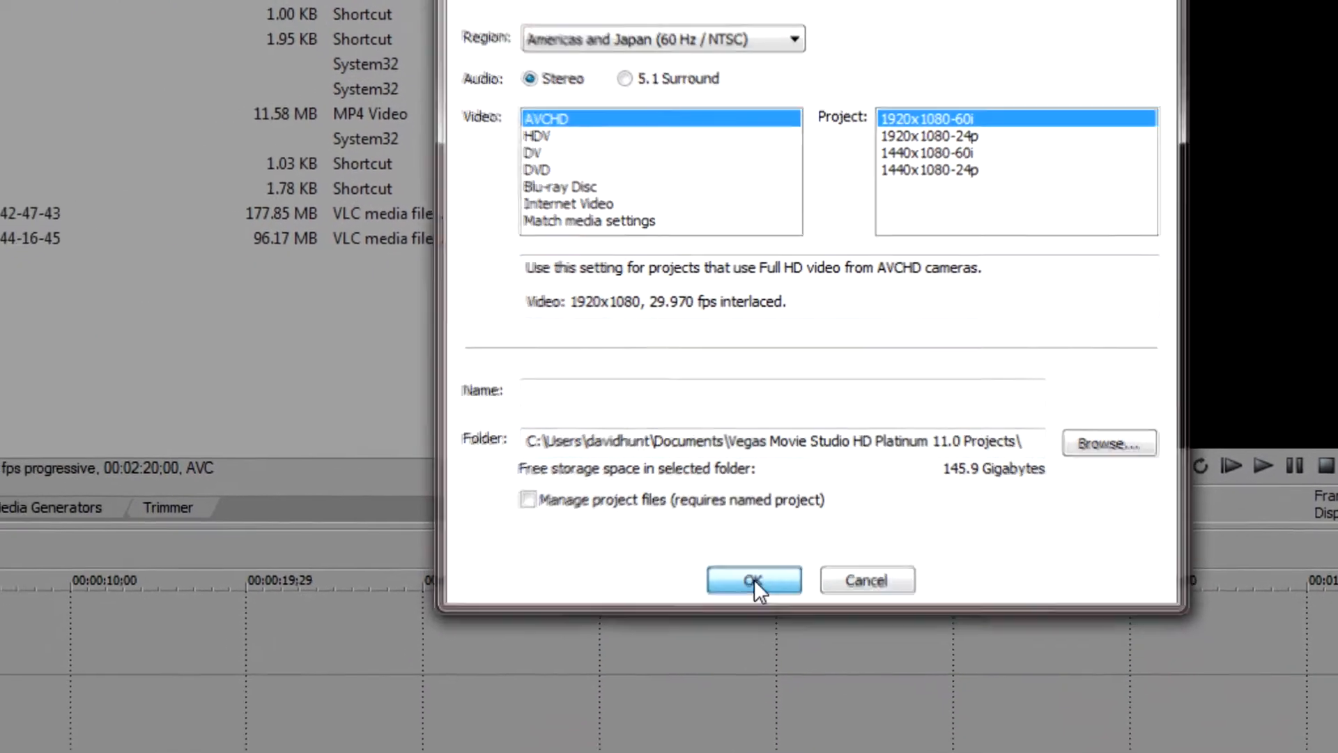
click(624, 679)
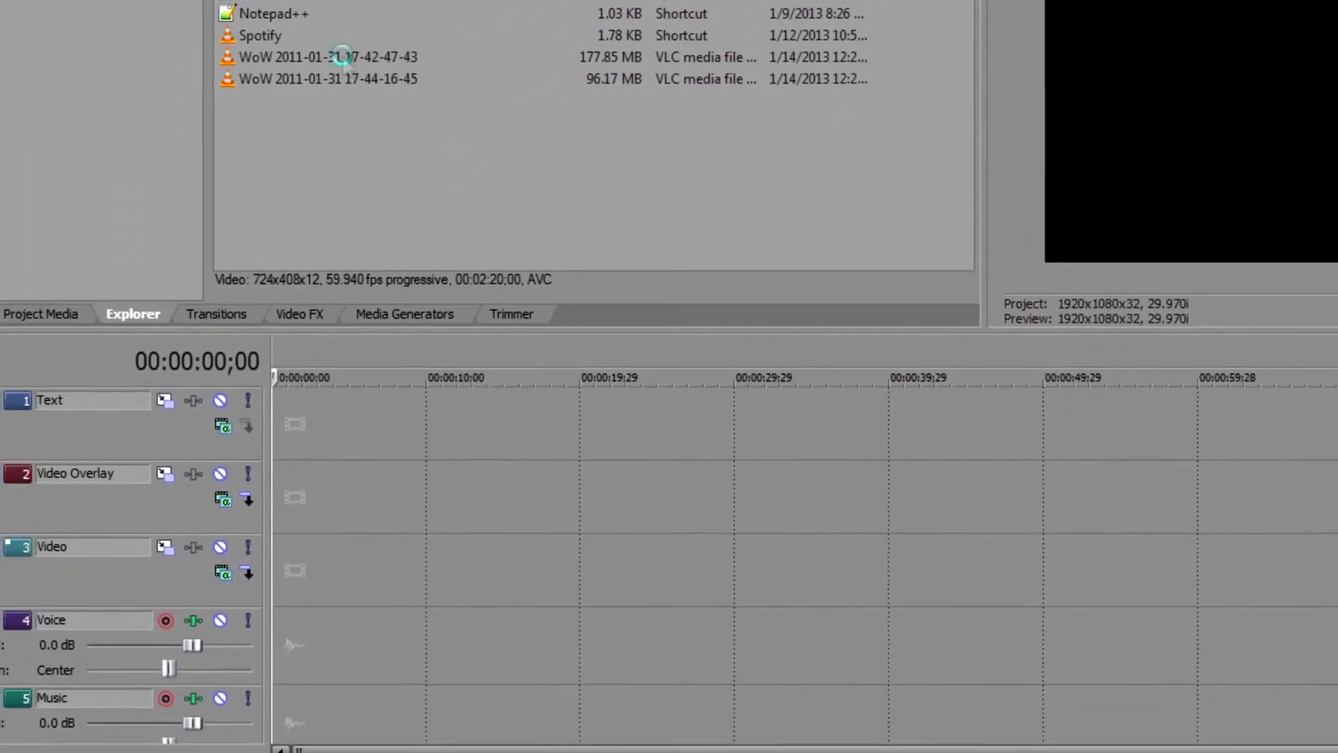
click(131, 147)
drag(360, 49, 292, 580)
click(312, 70)
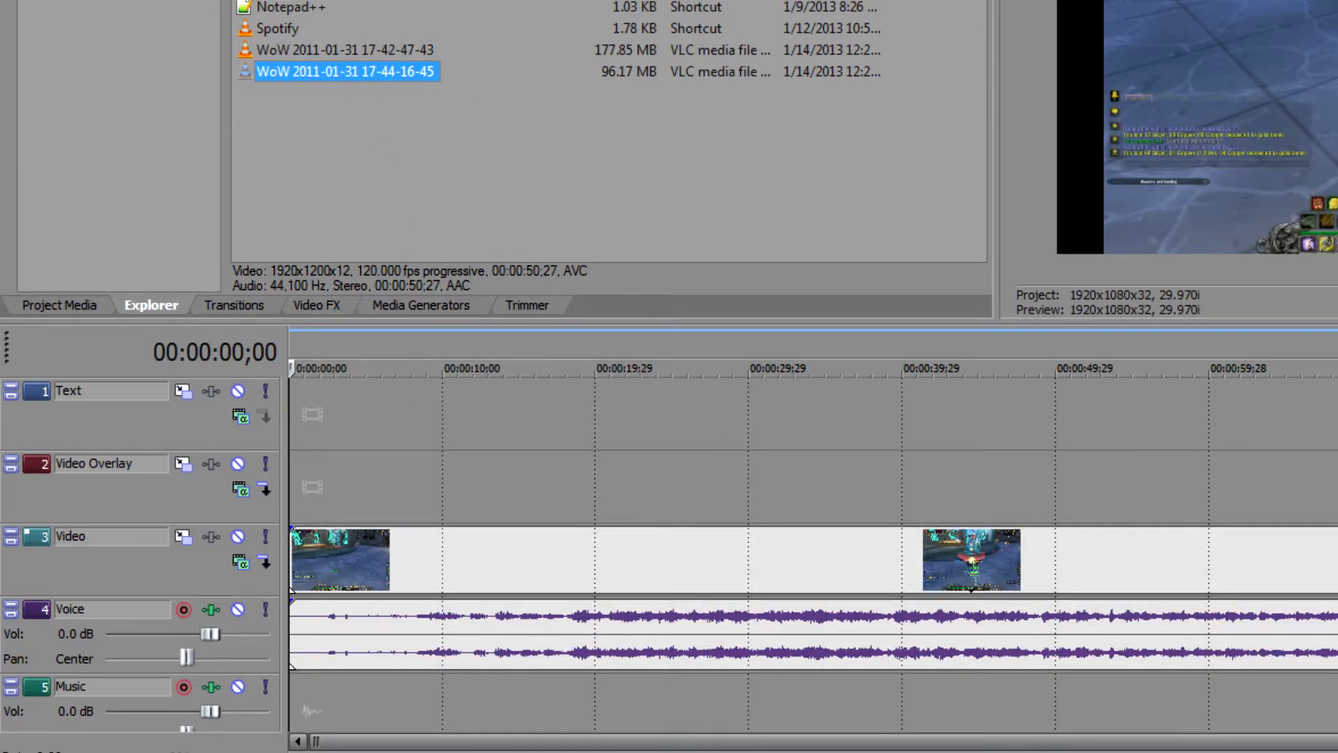
scroll(814, 554, down, 2)
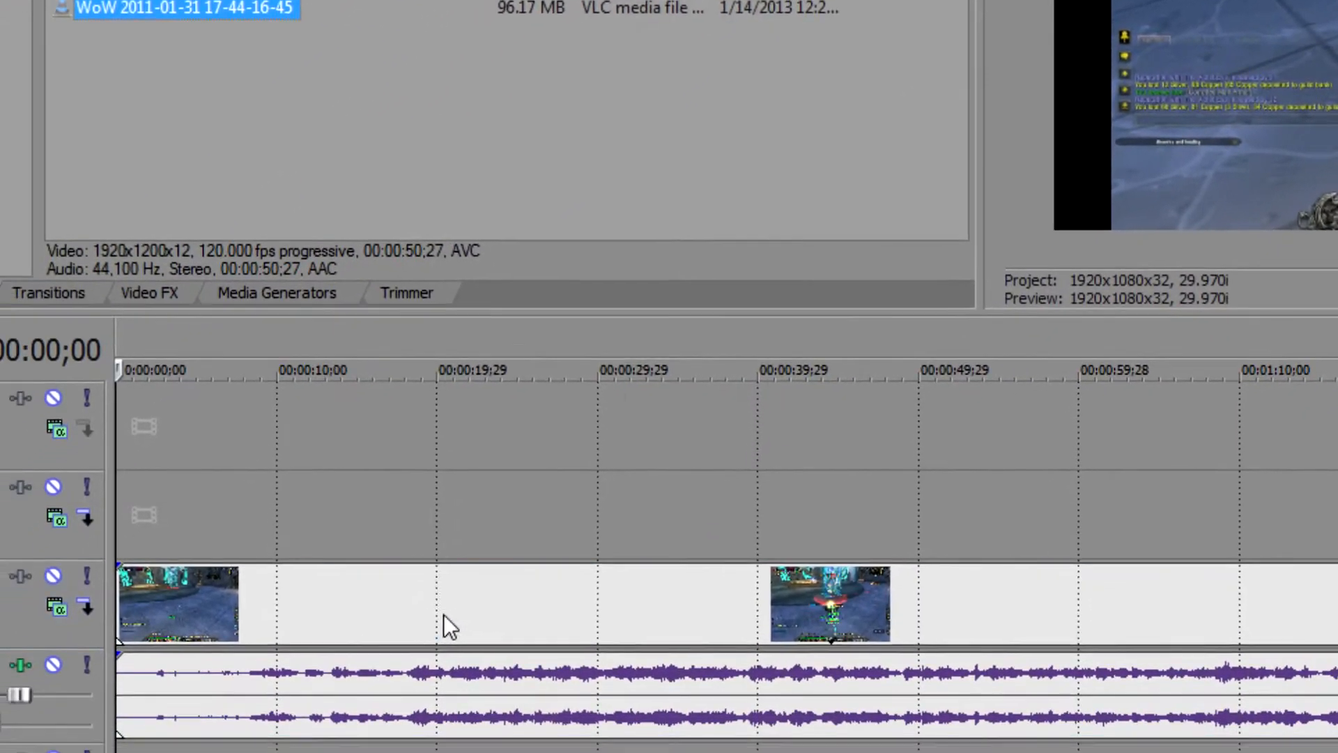
- Open Event Pan/Crop for the first clip and shrink the crop frame roughly around the Netherspite unit frame
right_click(444, 613)
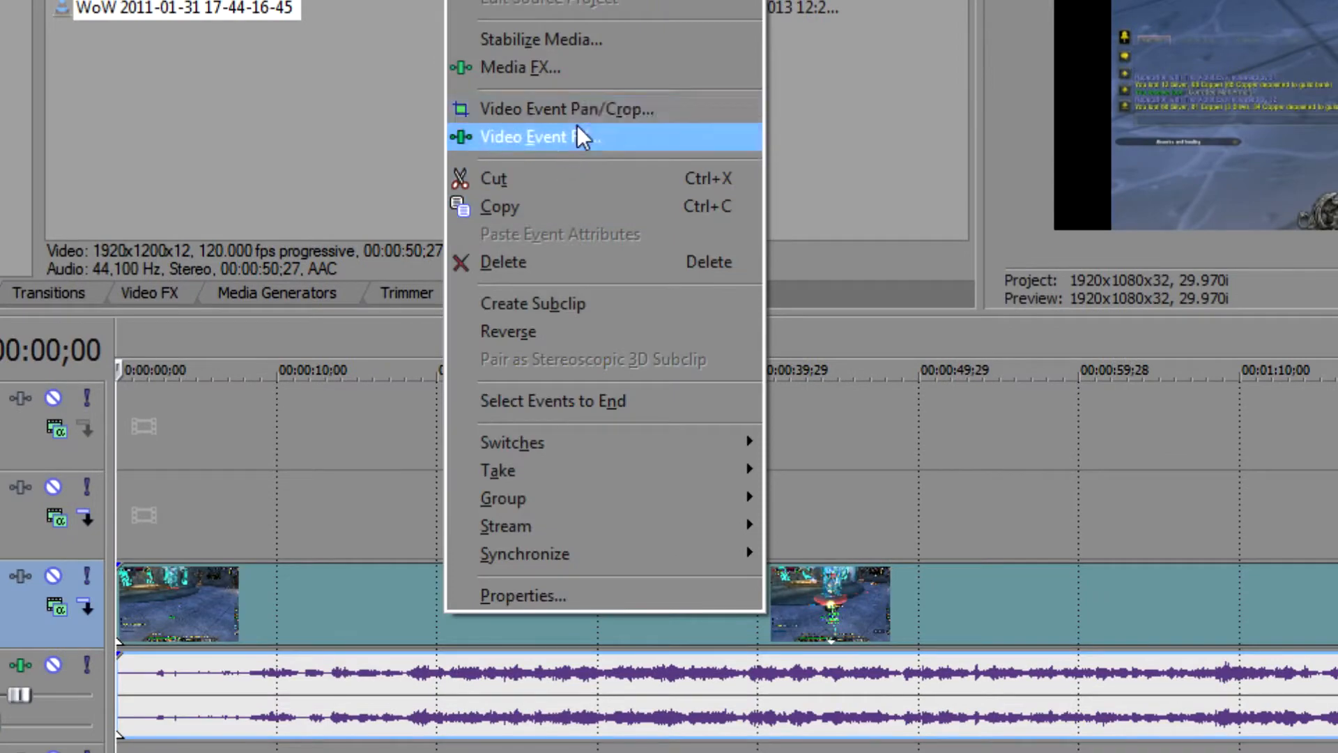
click(618, 111)
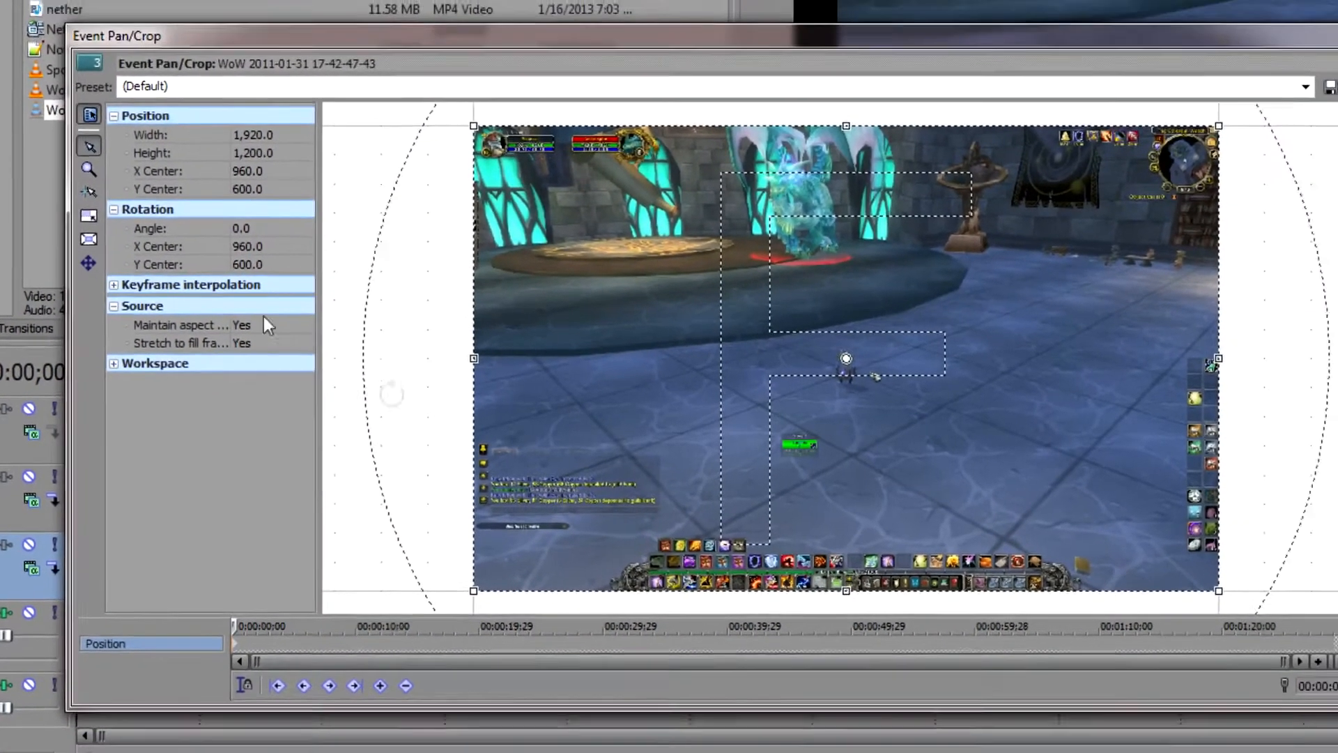
drag(1218, 590, 1191, 575)
drag(1277, 652, 1052, 505)
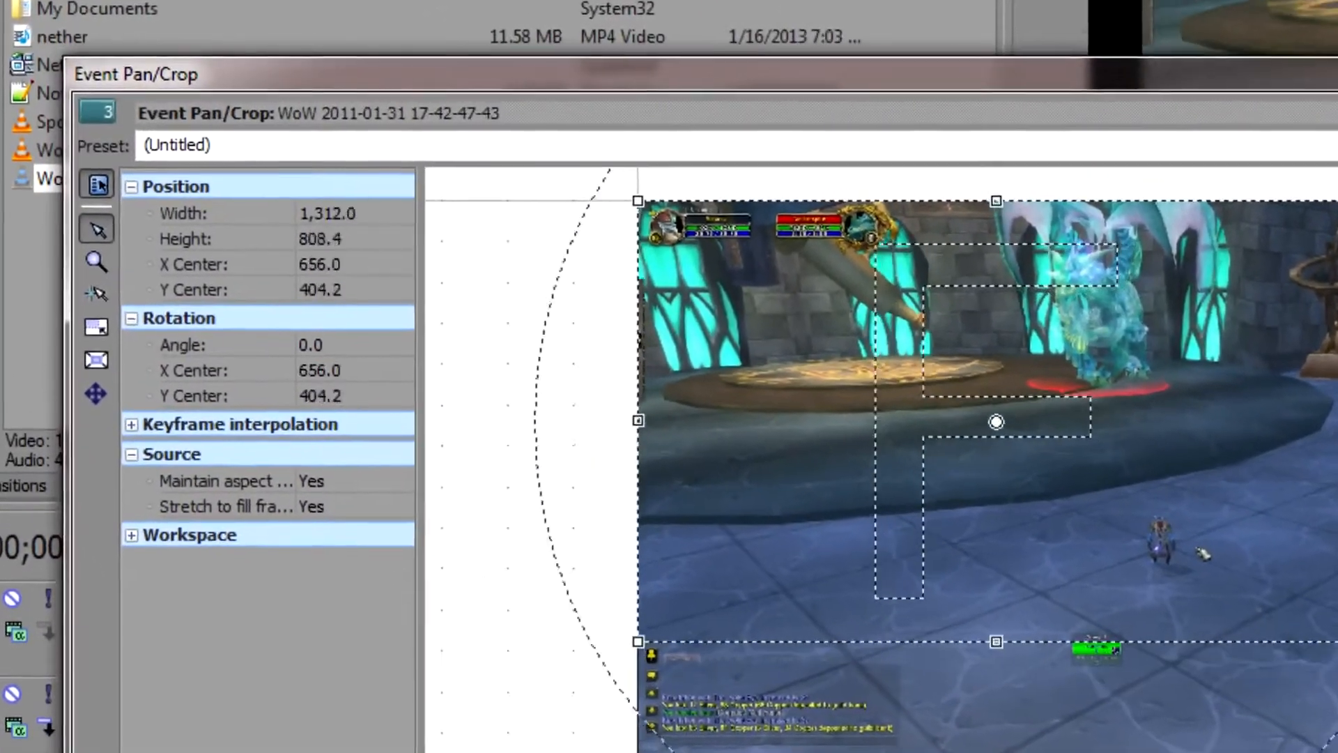
drag(1337, 642, 987, 359)
drag(1144, 414, 993, 274)
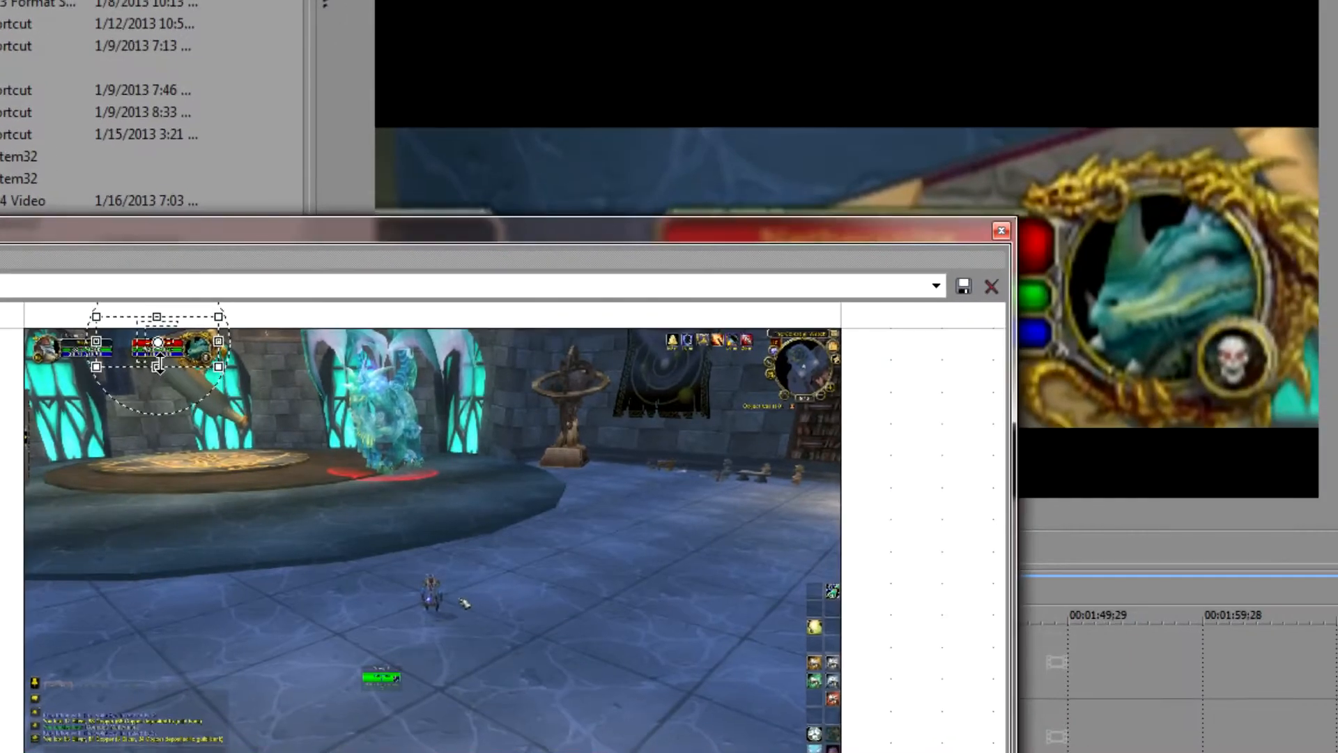
- Tighten the crop frame around Netherspite's name, health and mana bars, to about 121.9 wide and 45.1 high
drag(159, 315, 192, 345)
drag(97, 345, 132, 343)
scroll(175, 471, up, 2)
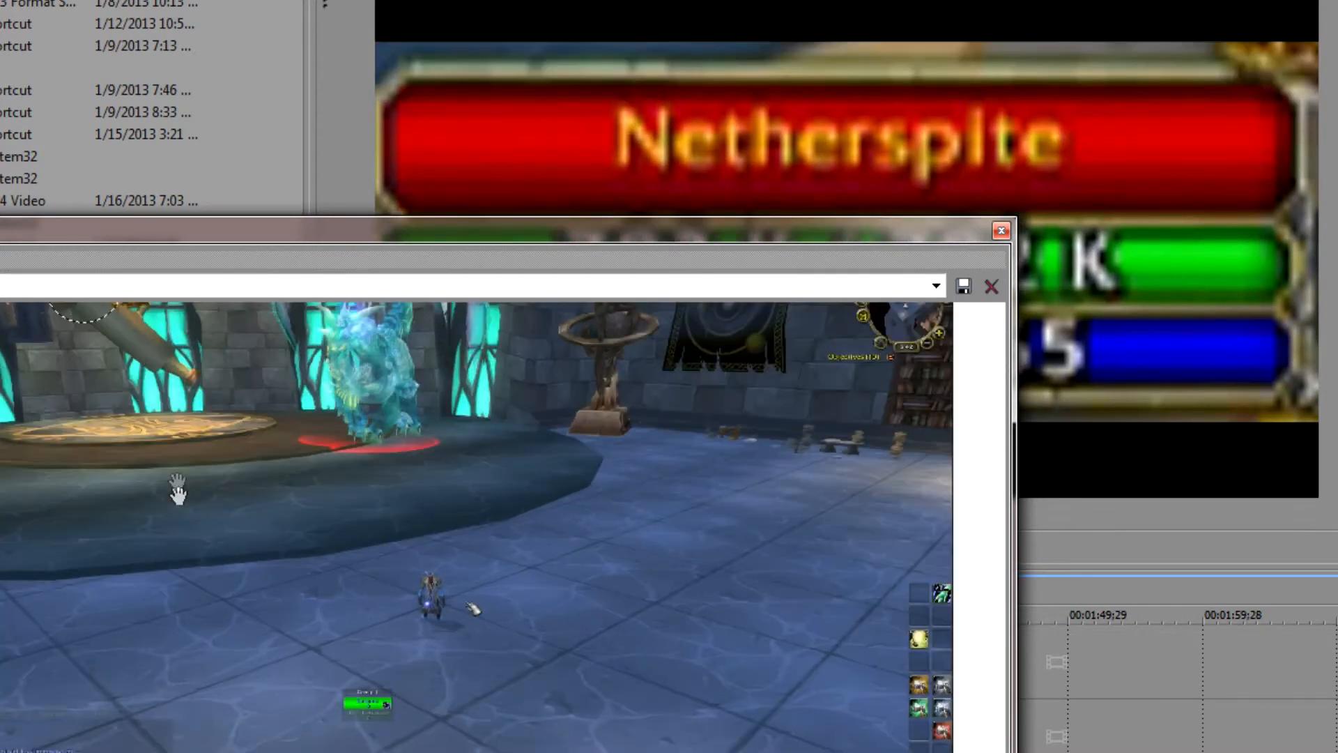
scroll(176, 481, down, 3)
scroll(287, 606, up, 3)
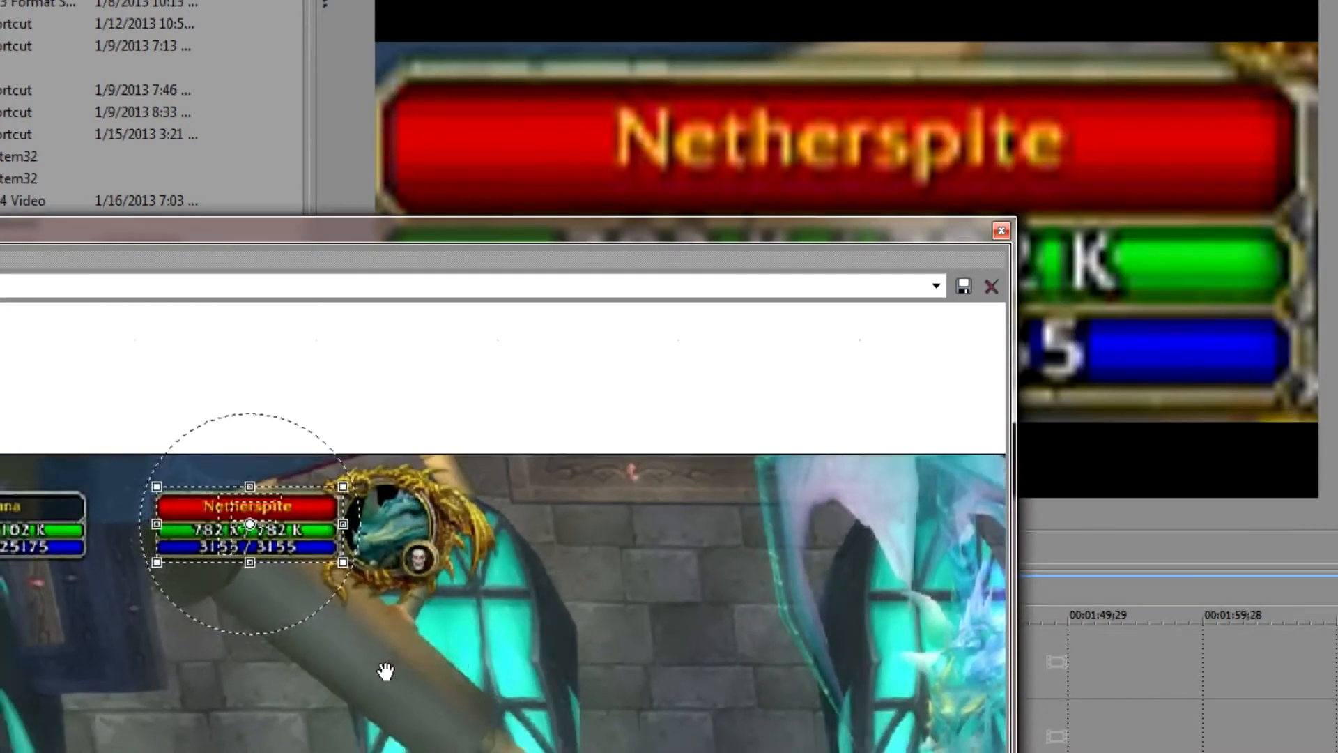
scroll(385, 670, up, 1)
drag(163, 441, 166, 447)
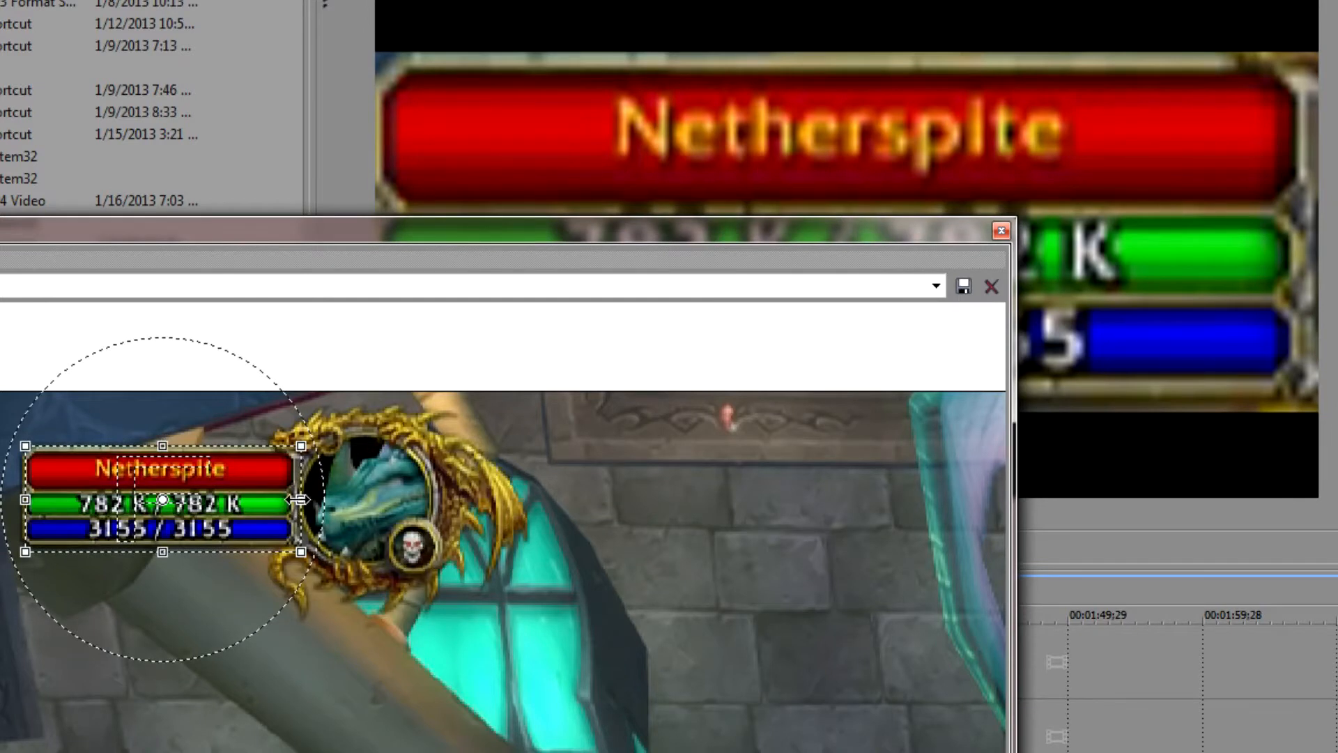
drag(299, 499, 296, 499)
drag(161, 554, 161, 549)
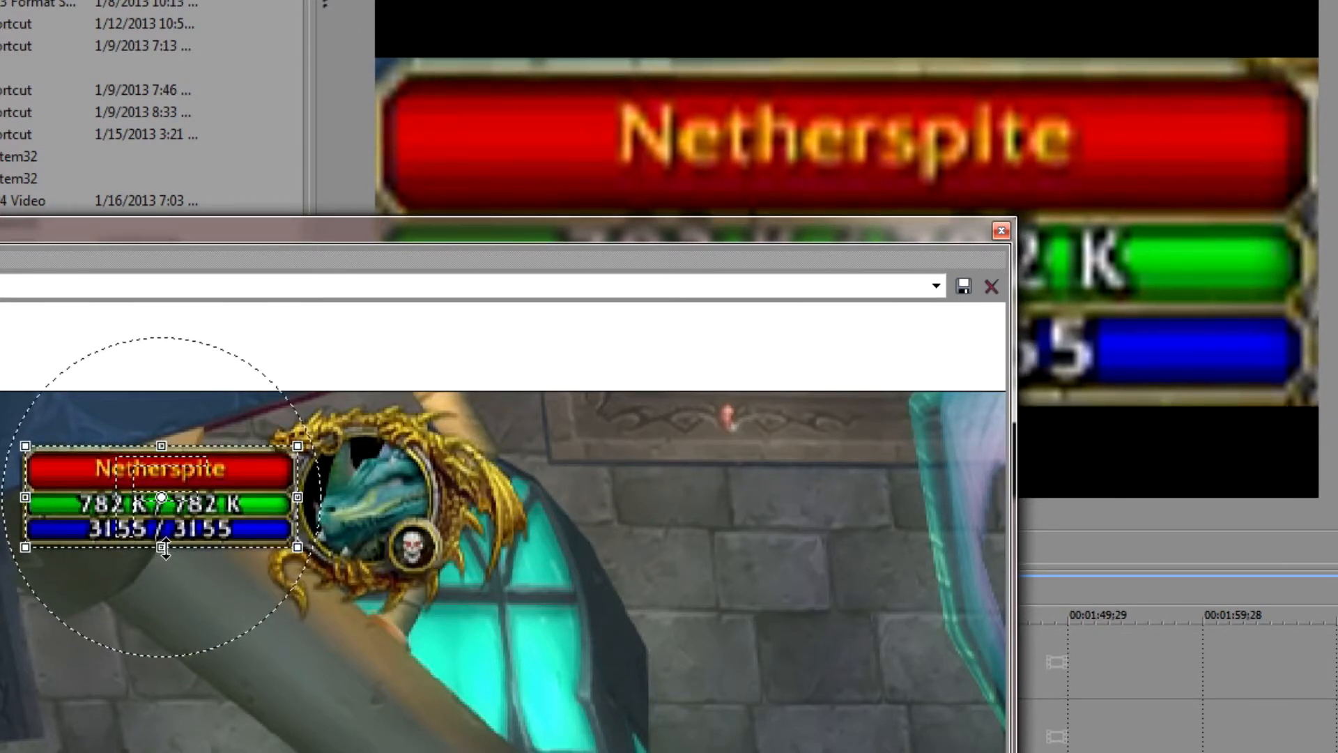
- Save the first clip's crop as a preset named trash2 and close the crop settings
drag(693, 228, 868, 98)
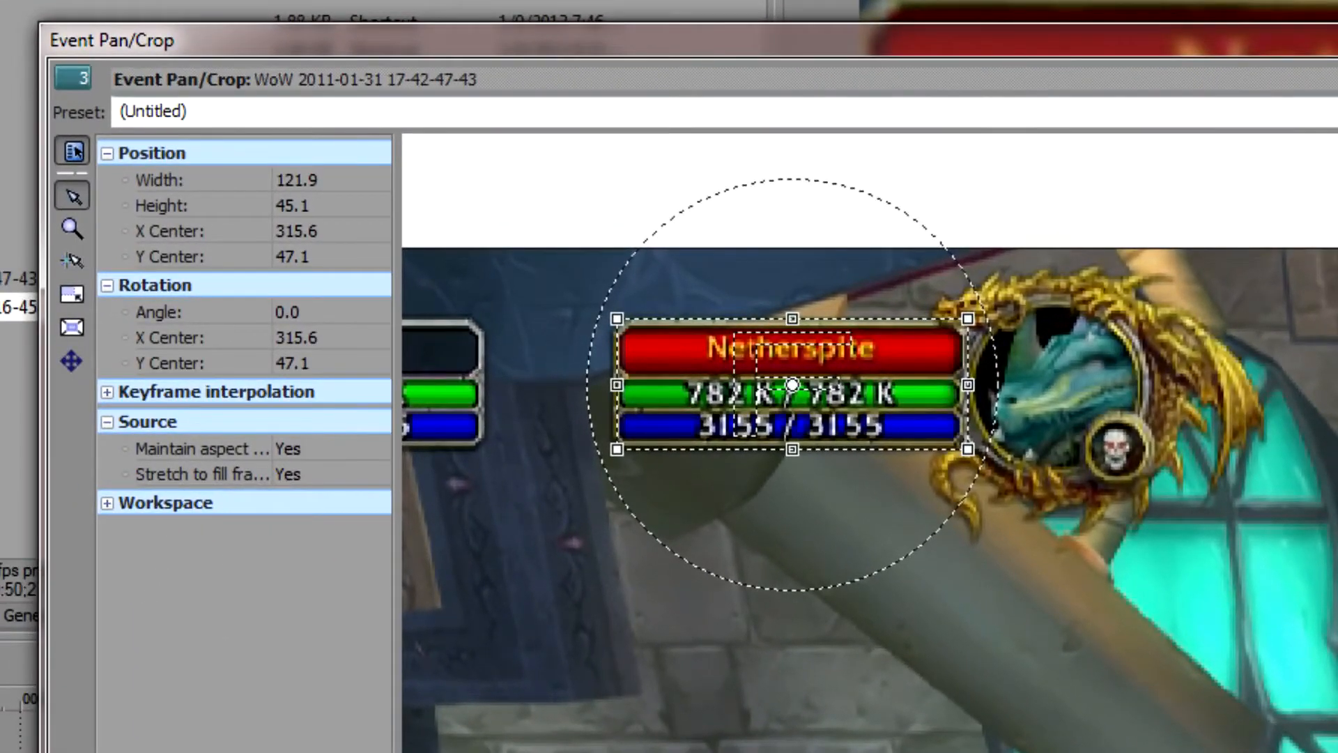
click(153, 111)
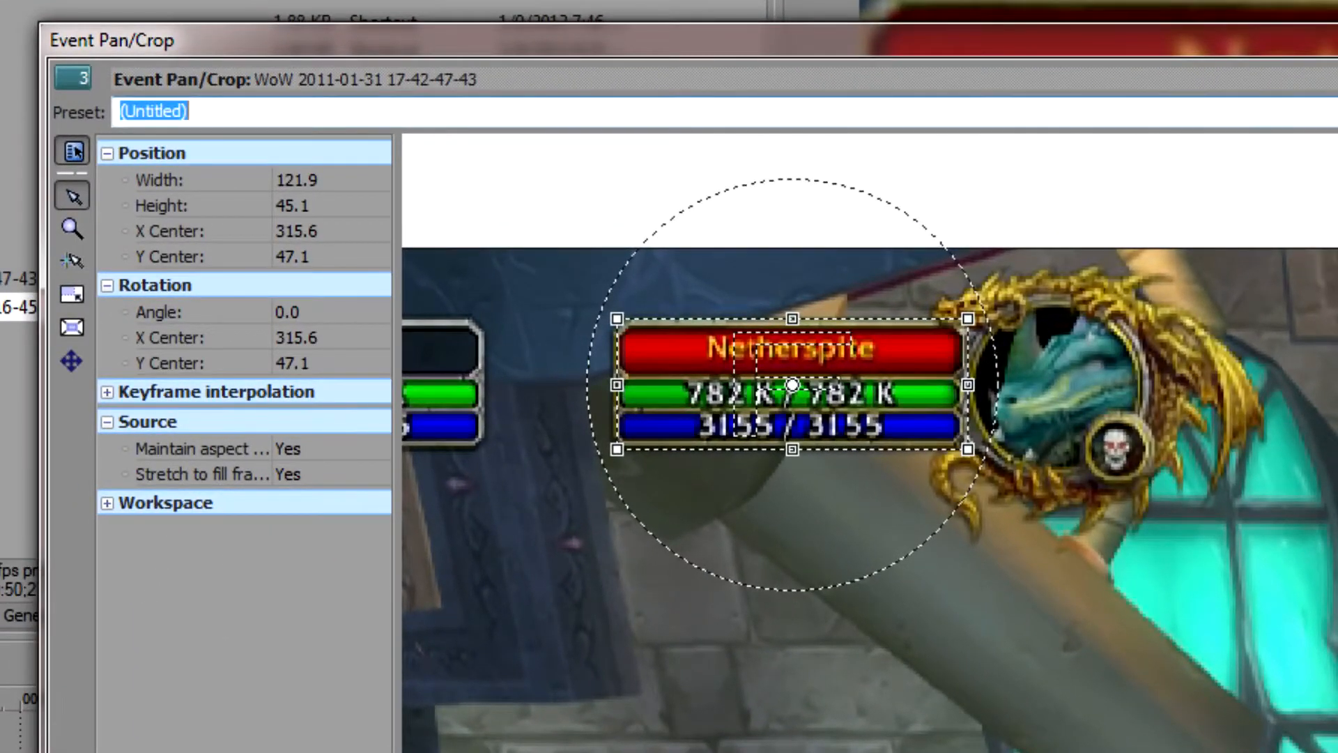
text(trash2)
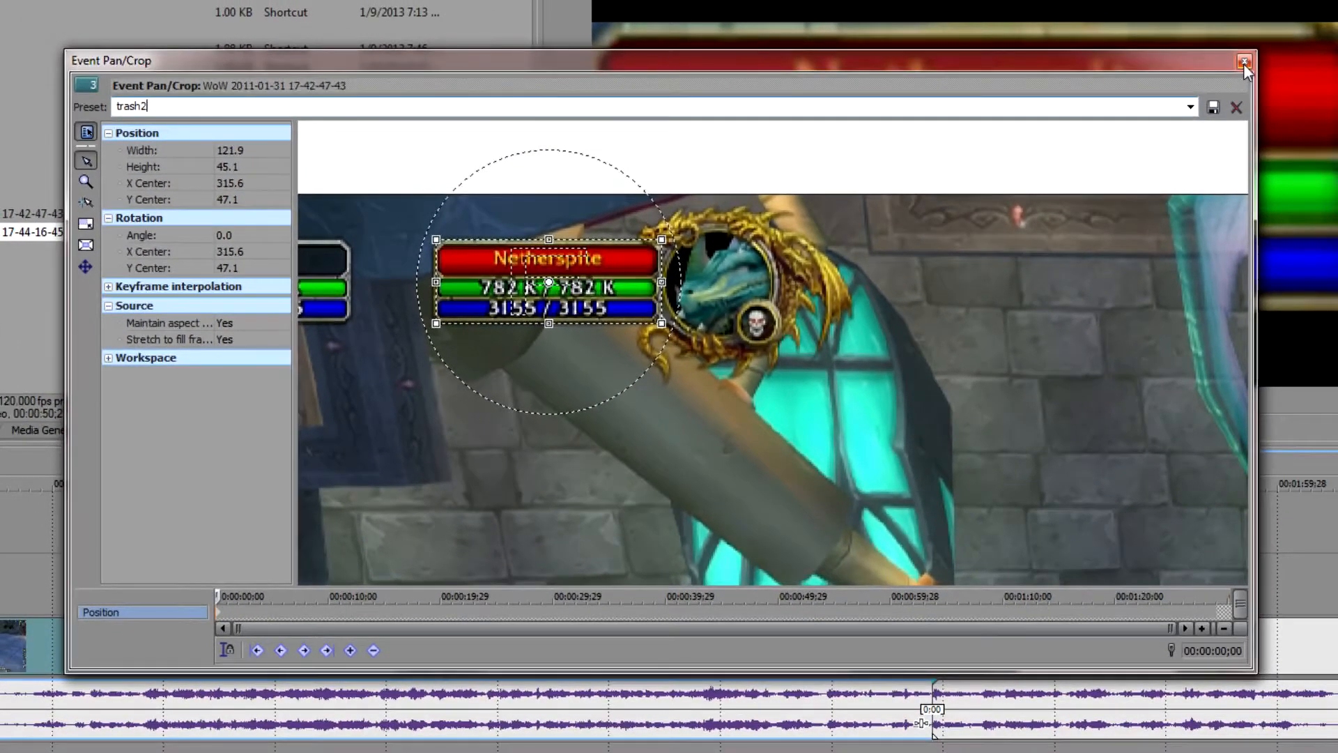
click(1245, 62)
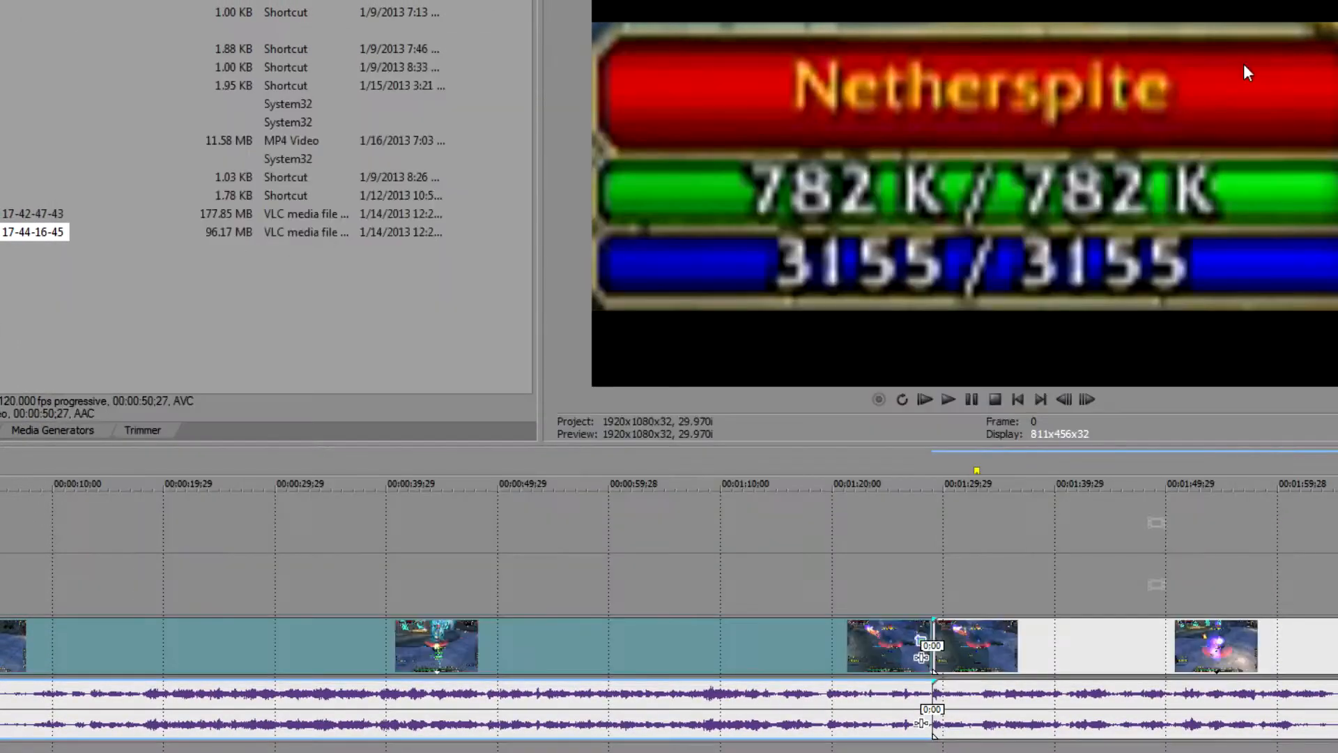
- Apply the trash2 Pan/Crop preset to the second clip and close its crop settings
click(1051, 643)
right_click(1050, 642)
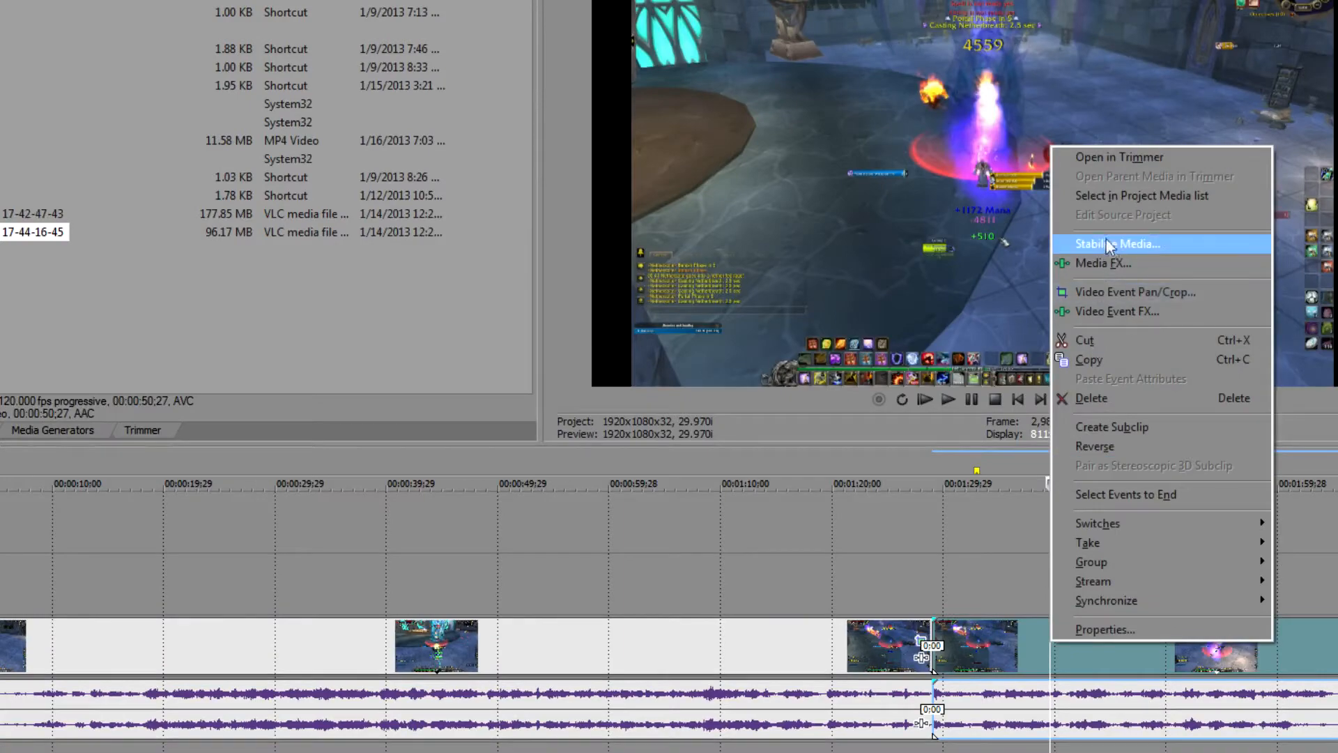
click(1131, 295)
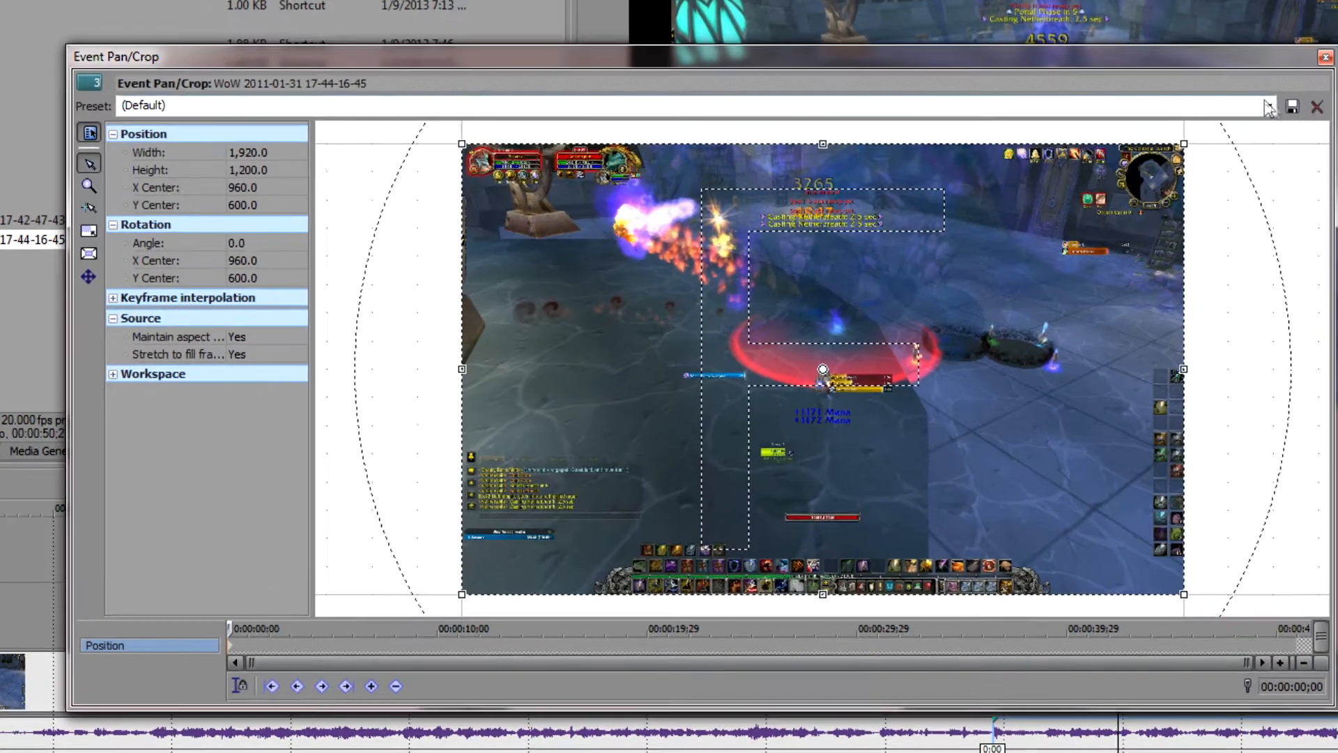
click(1188, 107)
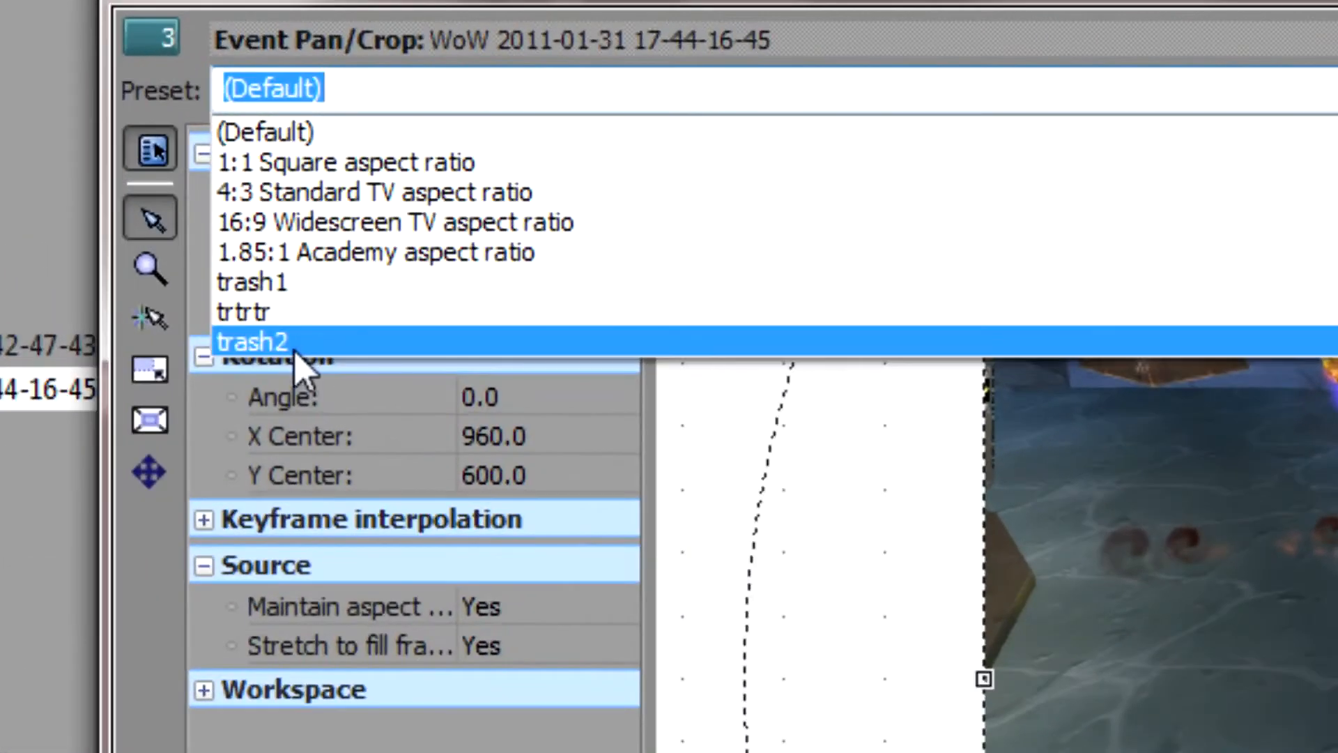
click(185, 244)
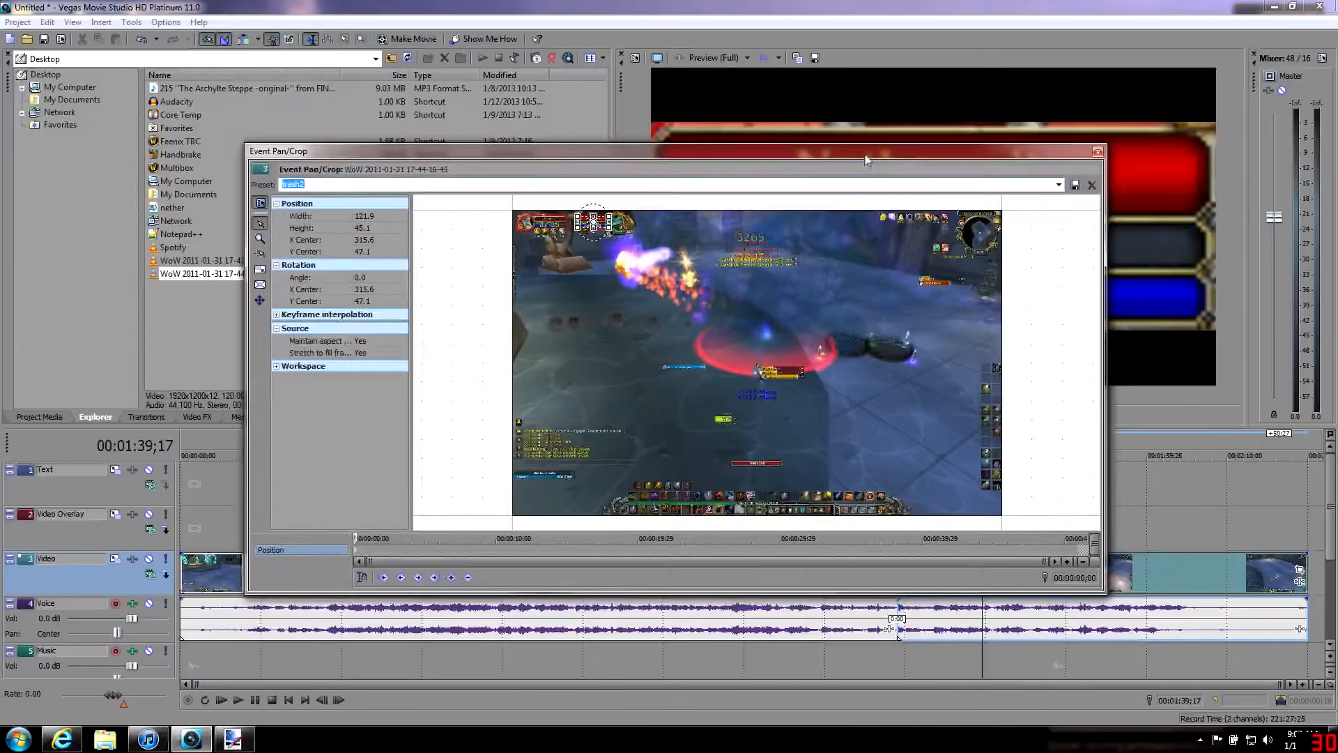
drag(986, 146, 899, 130)
click(1135, 123)
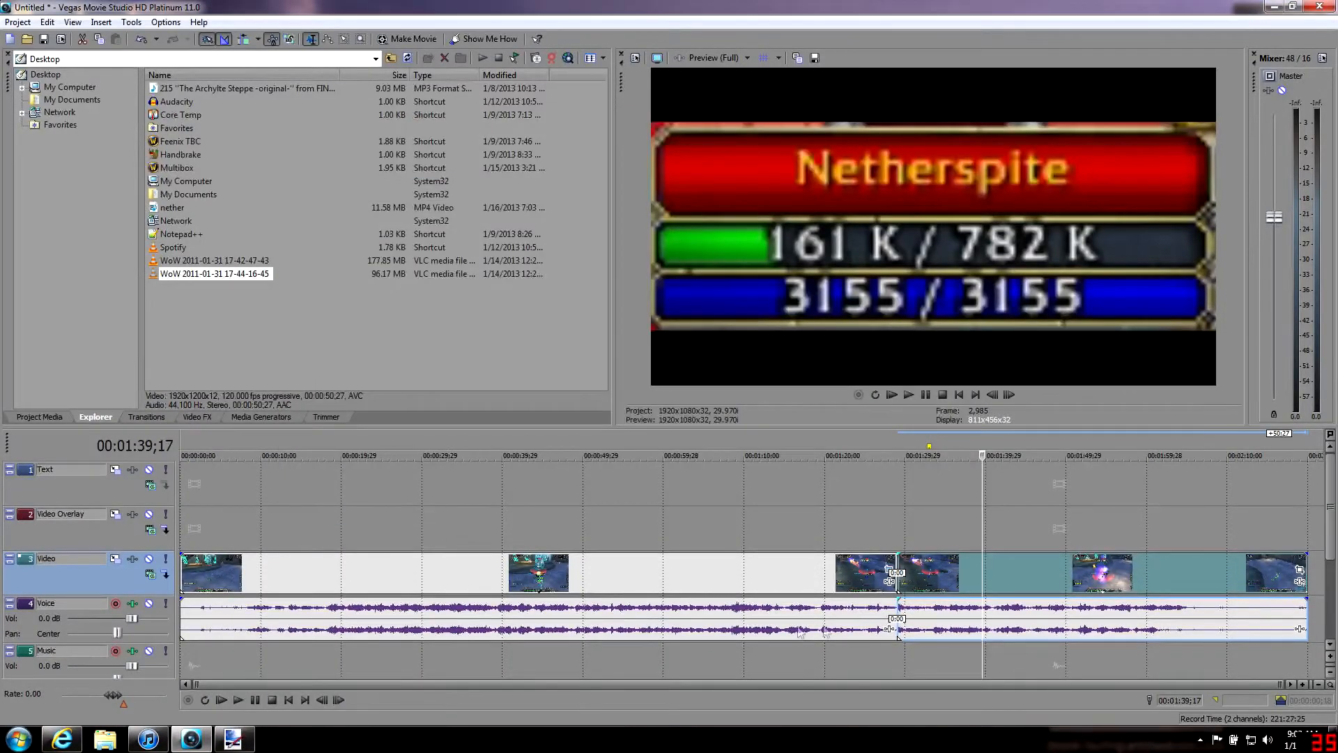
- Check the cropped health bars in the preview at several points along the first clip
click(248, 575)
click(400, 575)
click(580, 575)
click(700, 570)
click(802, 563)
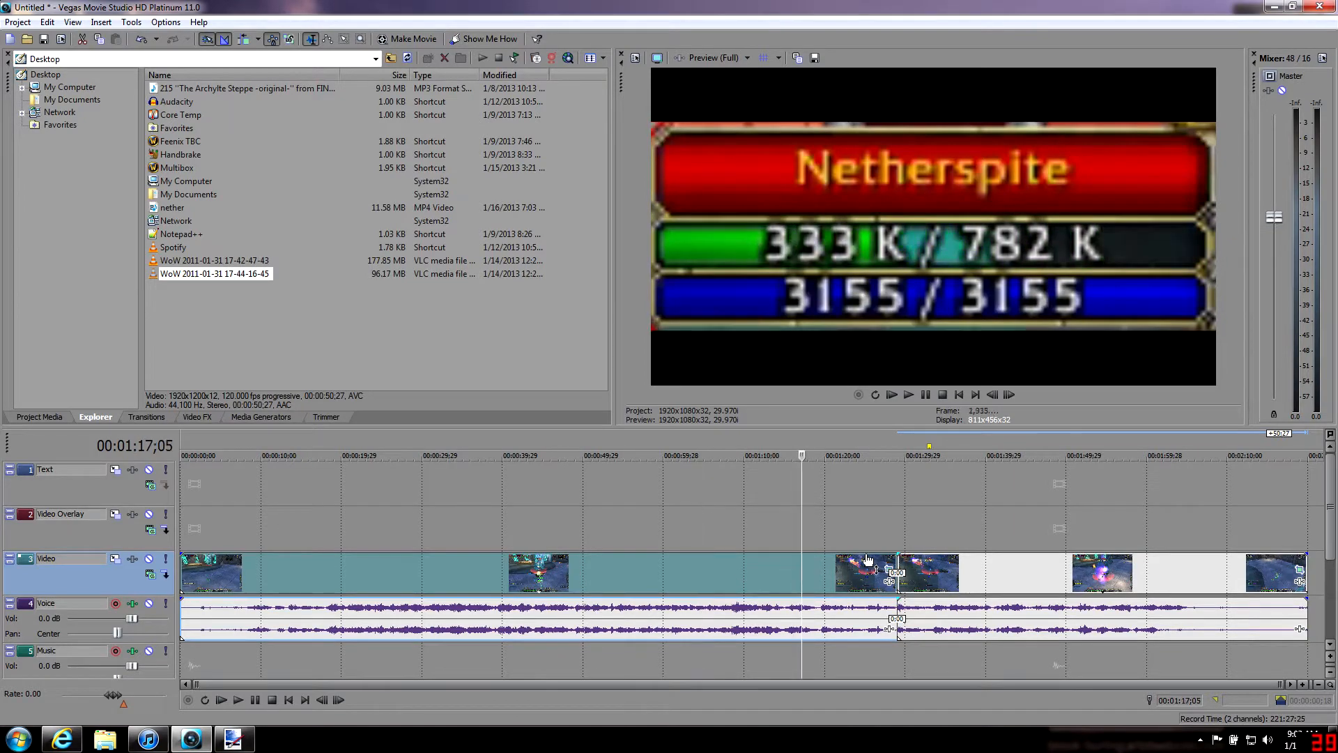
click(418, 511)
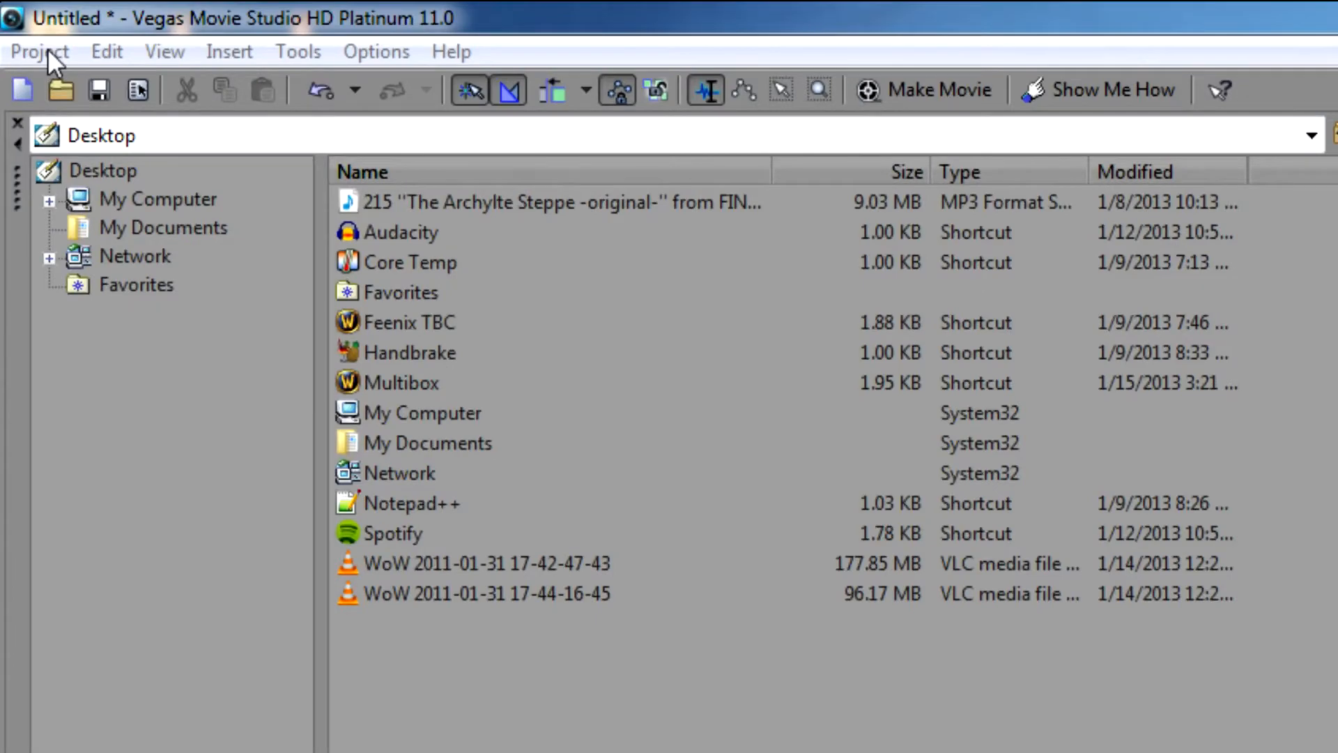
- Start rendering the project with the Sony AVC/MVC template Memory Stick QVGA - 896 Kbps
click(30, 32)
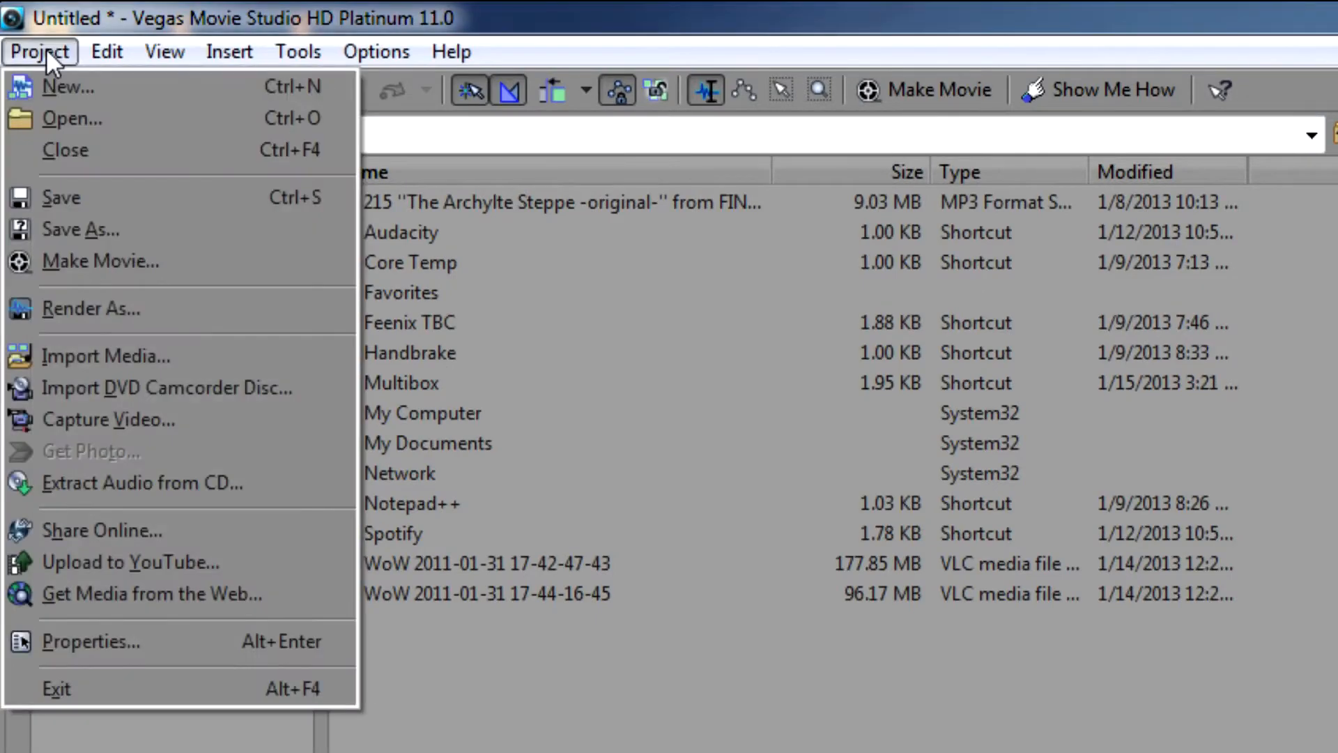
click(70, 307)
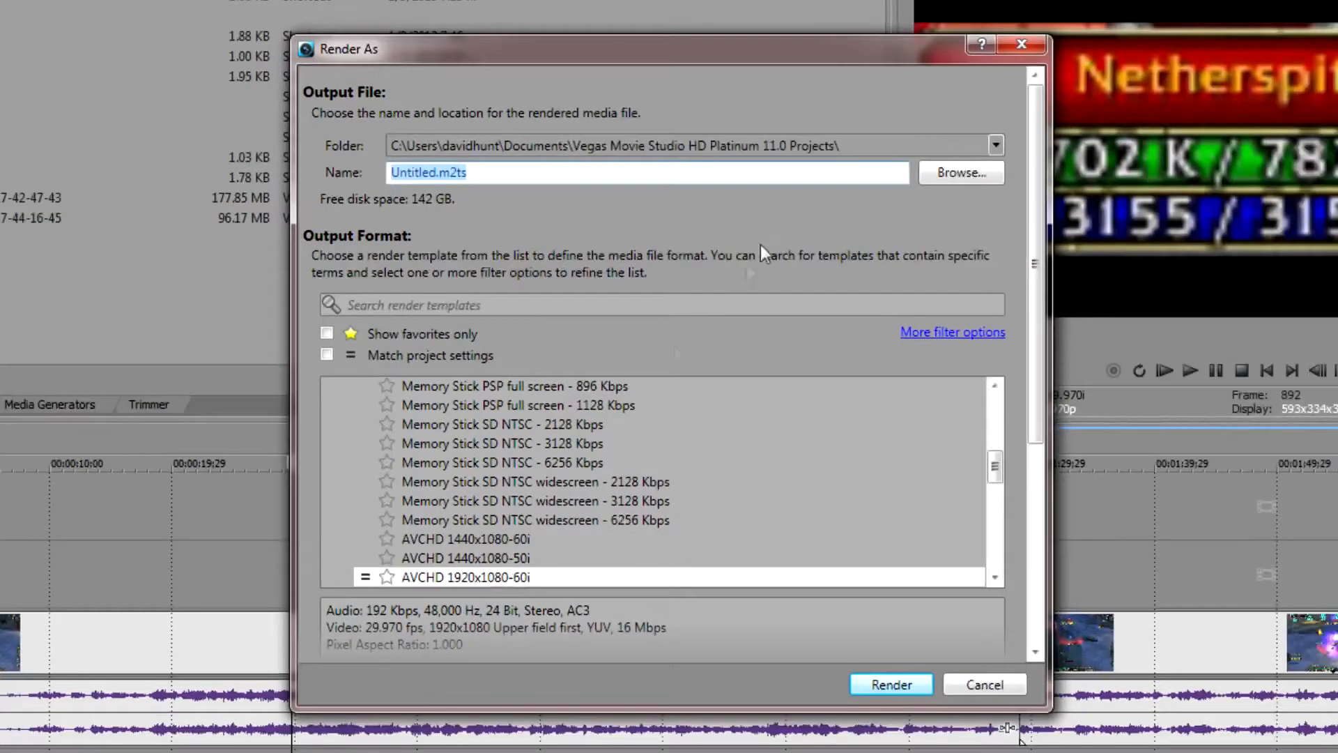
drag(1002, 460, 998, 426)
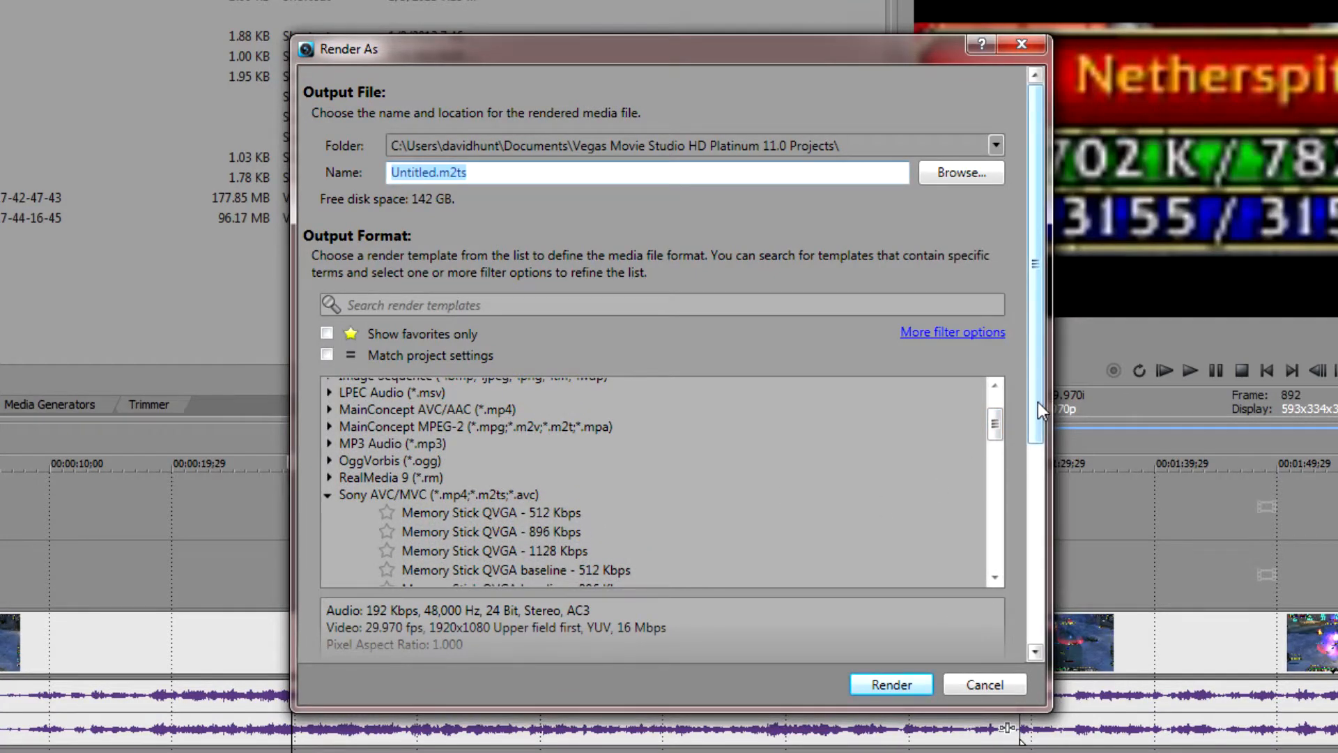
drag(1038, 402, 1043, 454)
mouse_move(996, 357)
mouse_down()
mouse_move(1001, 372)
mouse_move(1002, 341)
mouse_move(1006, 361)
mouse_up()
click(468, 325)
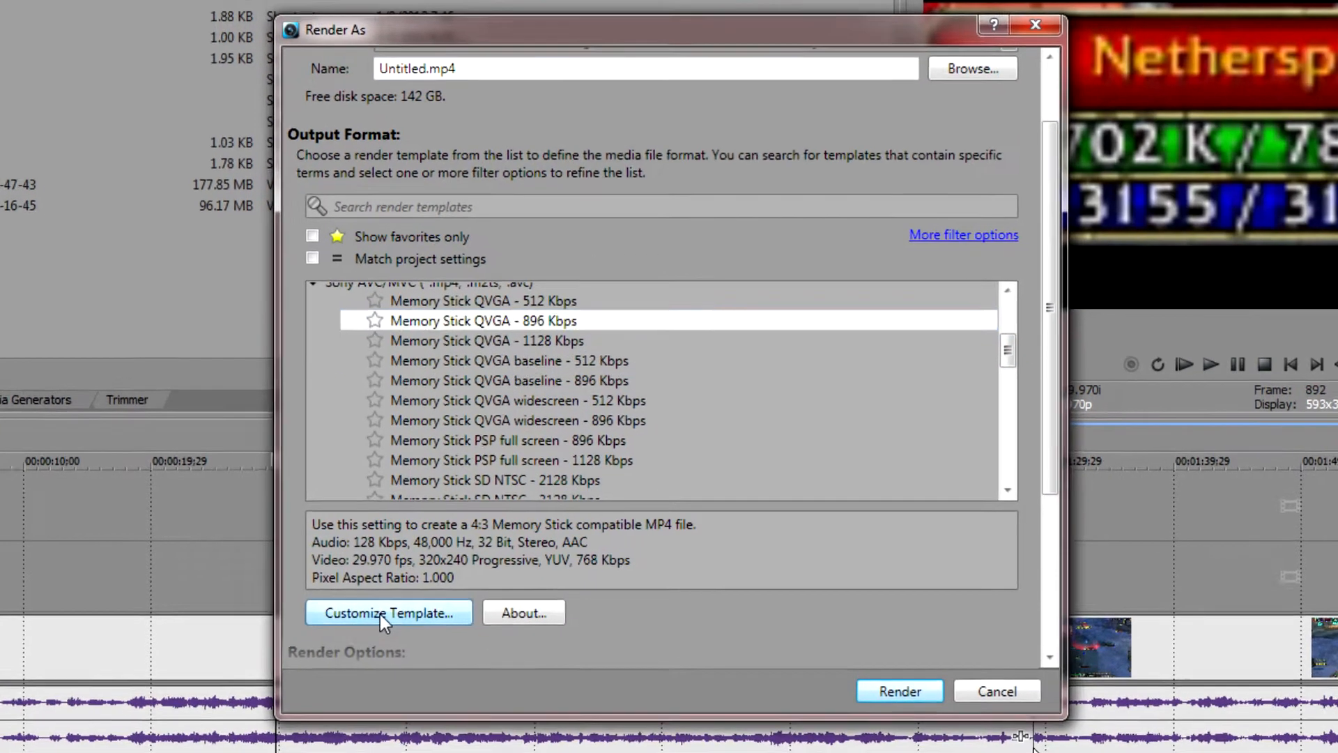
- Customize the selected render template, setting its video format to AVC
click(392, 611)
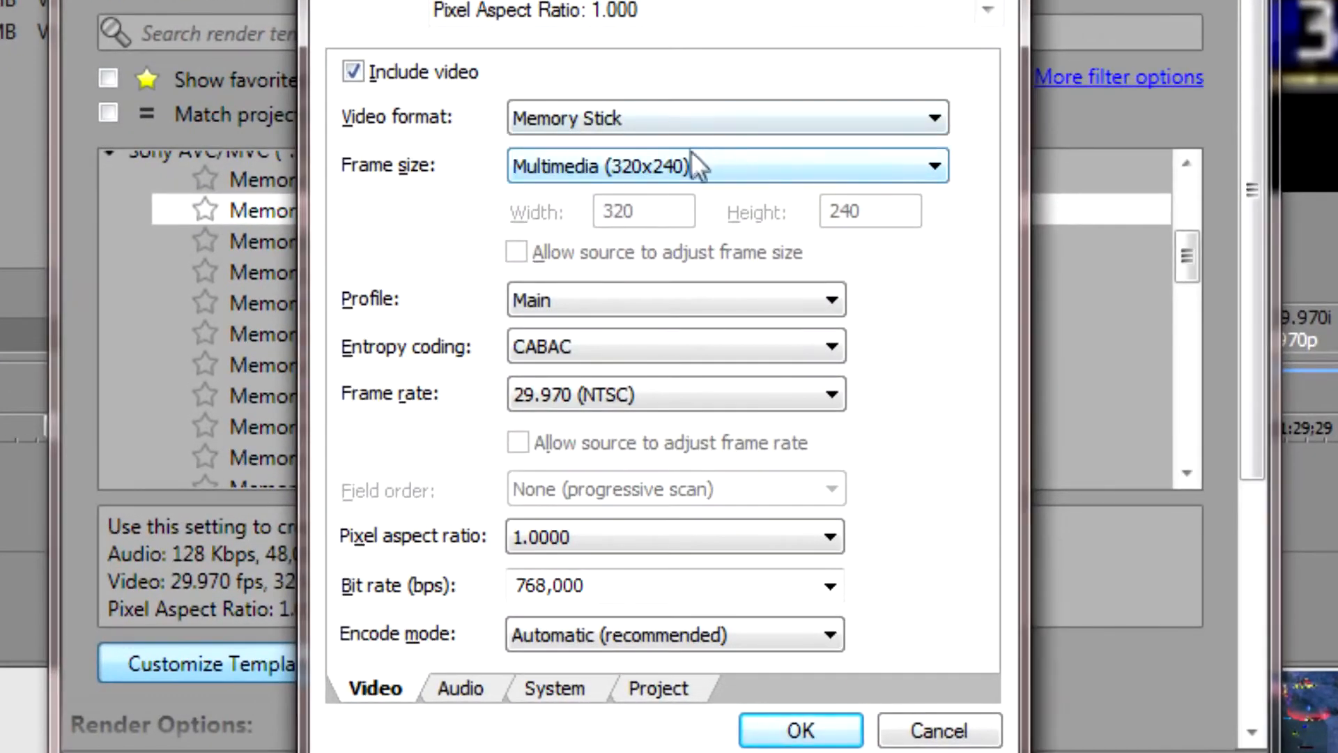
click(692, 150)
click(693, 152)
click(679, 117)
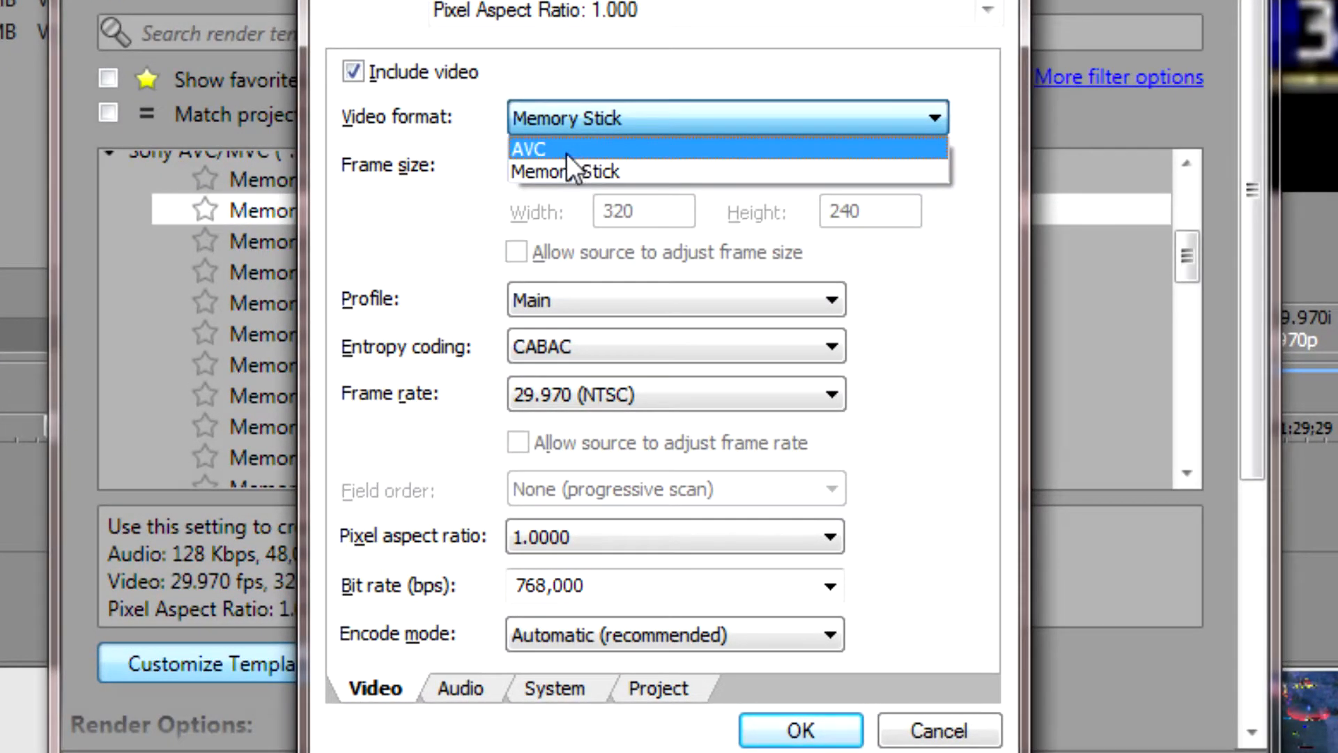
click(566, 150)
- Give the render template a custom frame size with a width of 122 and a height of 45
click(617, 166)
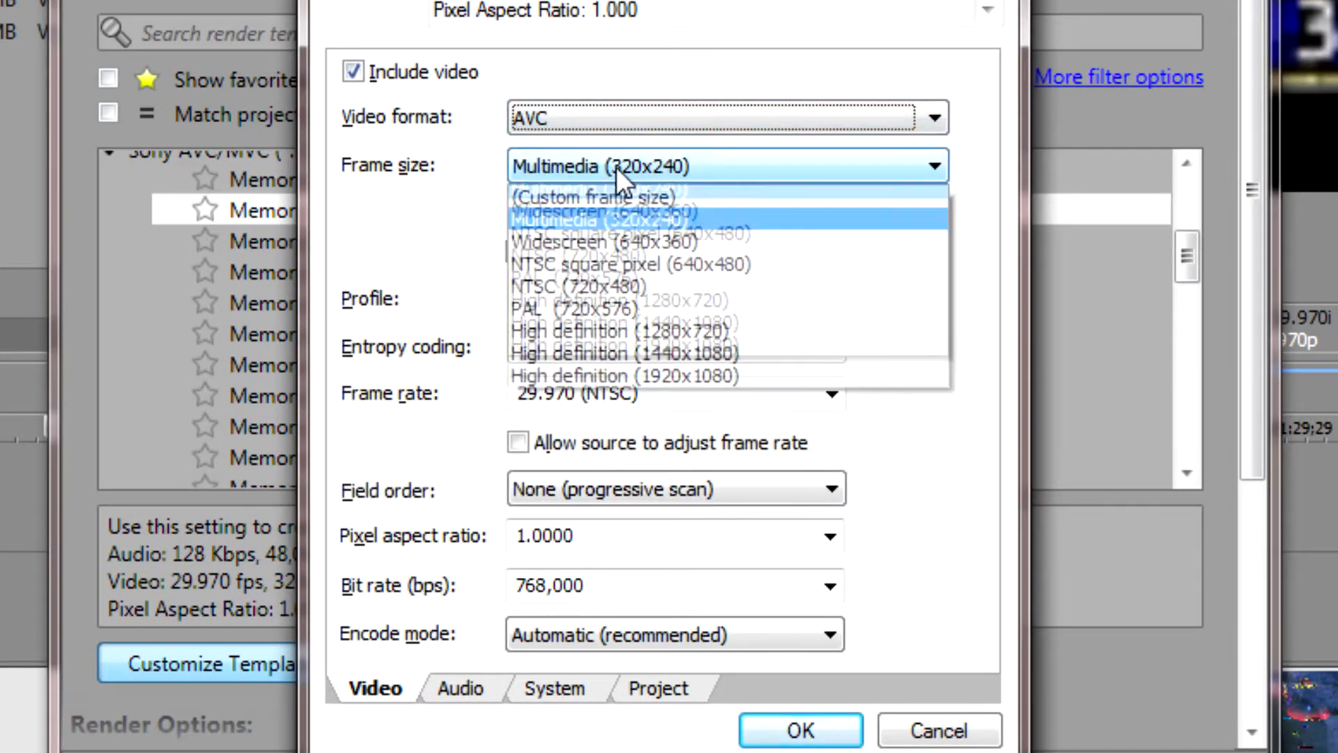
click(642, 198)
drag(636, 211, 542, 212)
text(122)
drag(862, 211, 781, 205)
text(45)
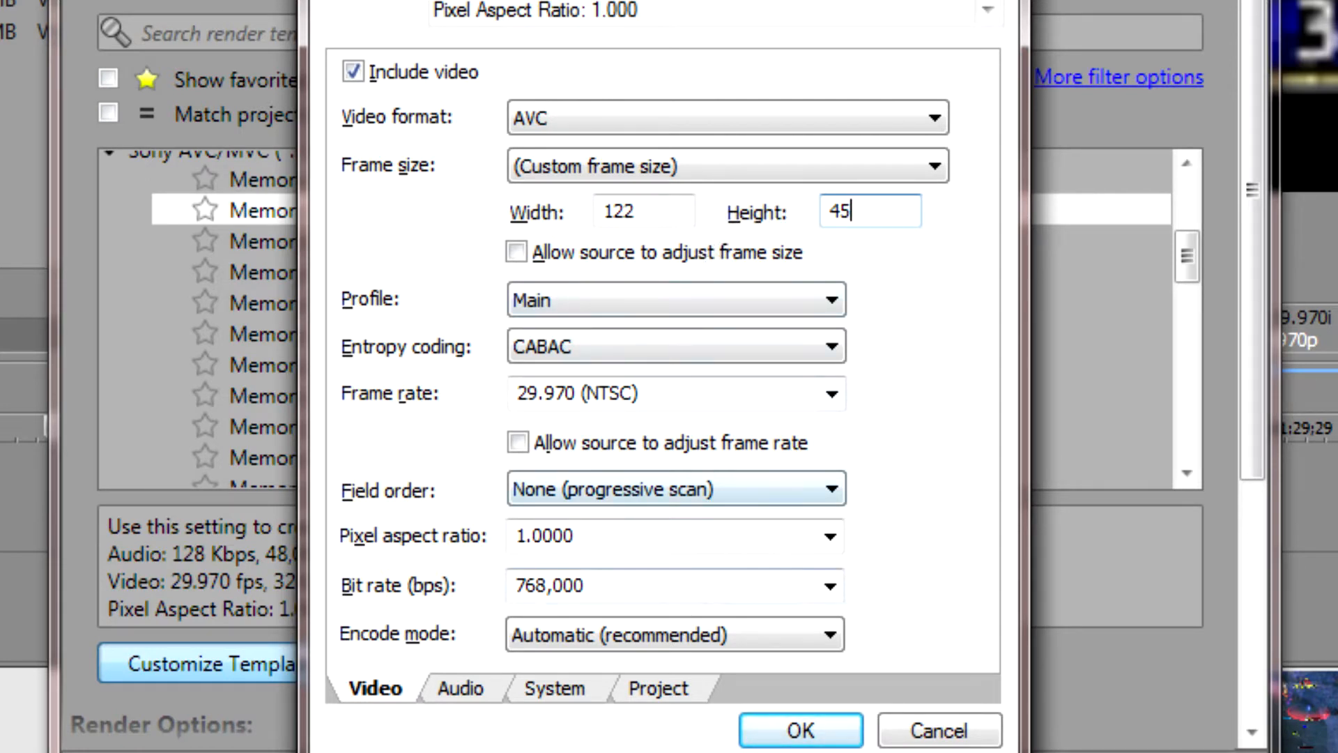
- Set the template's video bit rate to 384,000 bps and exclude audio from the render
click(829, 586)
click(557, 642)
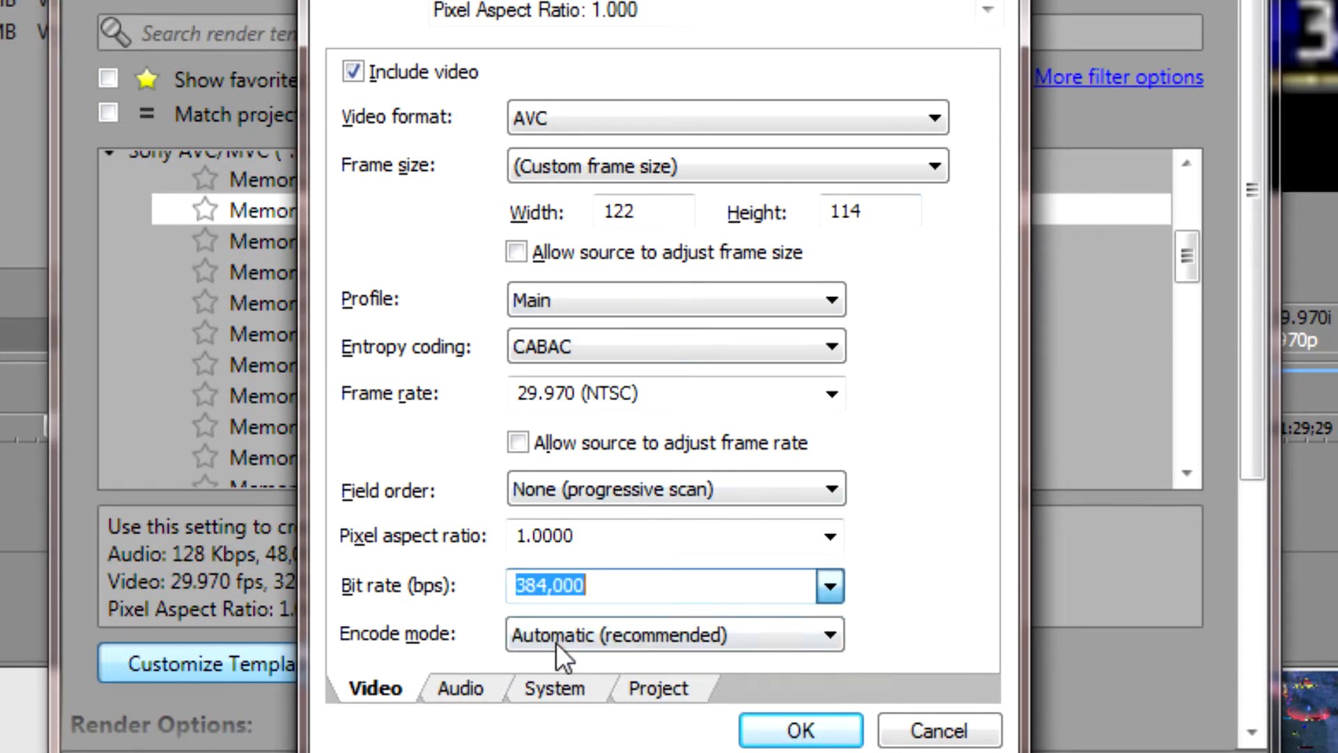
click(469, 687)
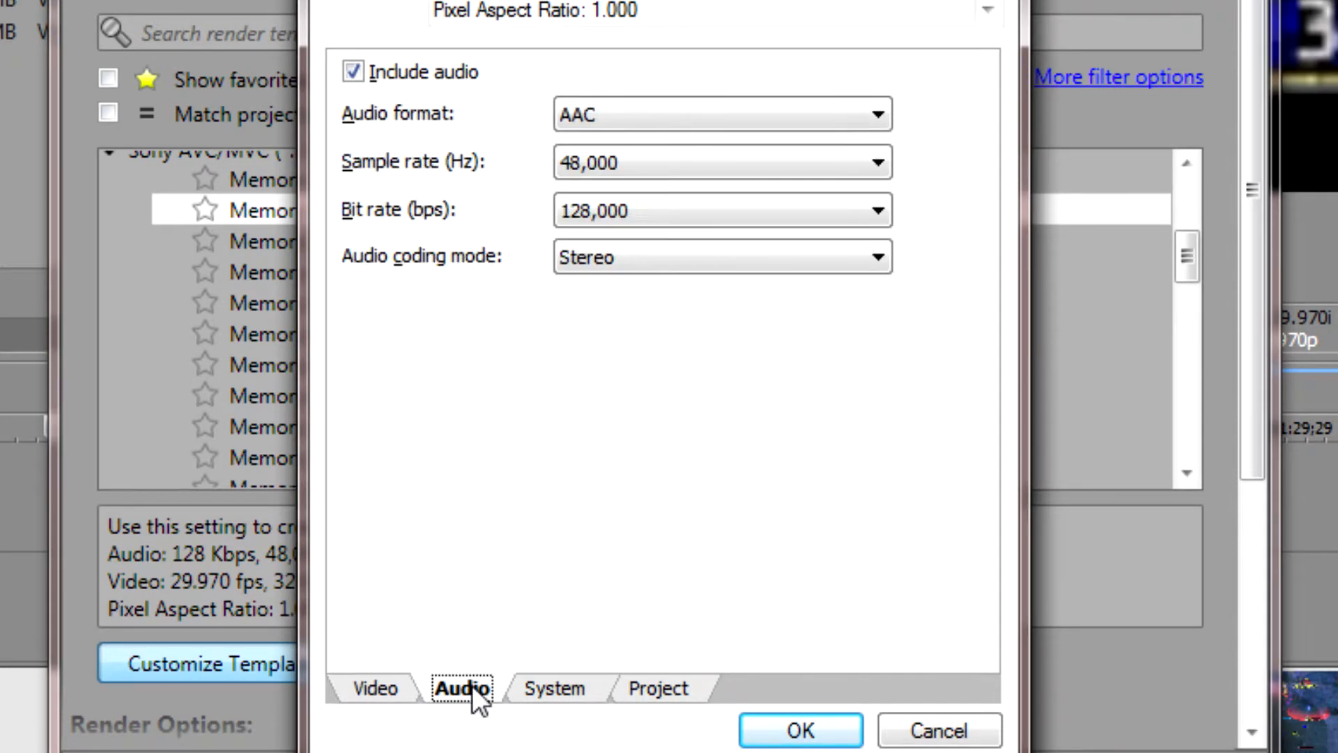
click(354, 72)
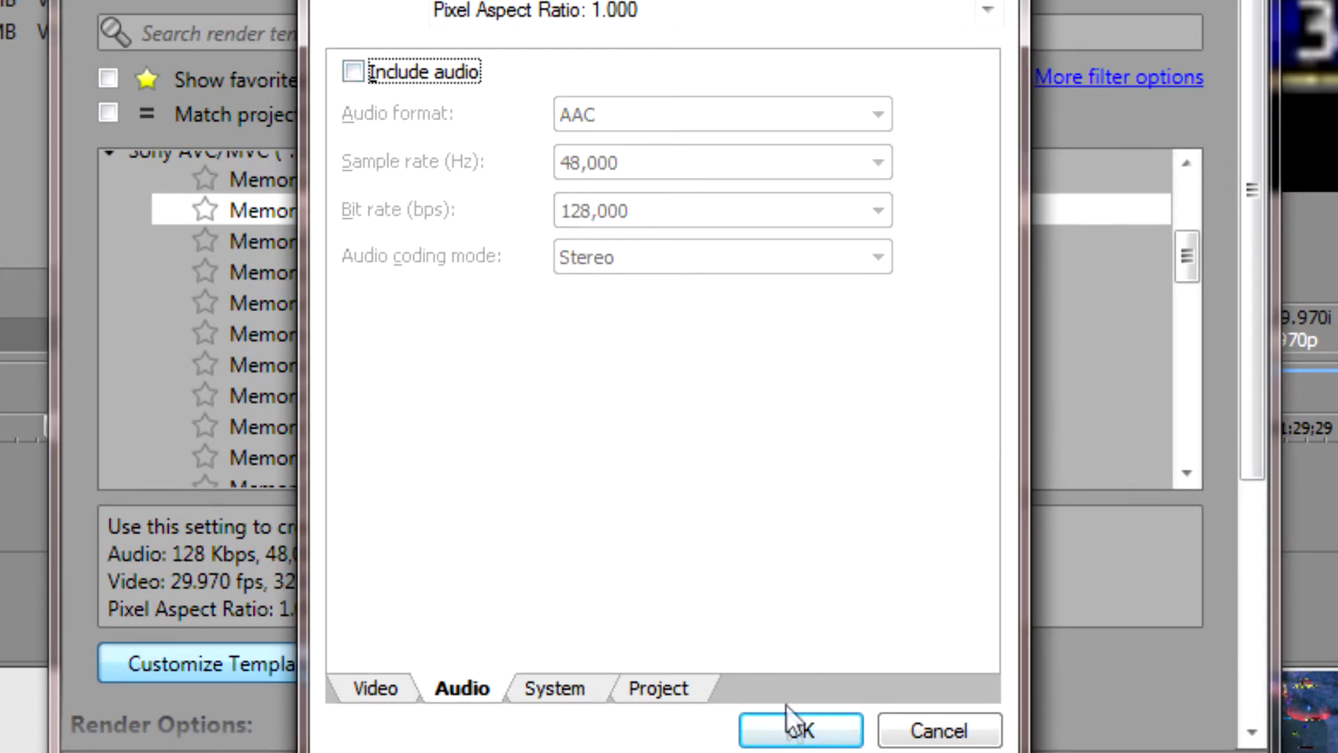
- Accept the customized template, name the output file nether.mp4 and start the render
click(800, 726)
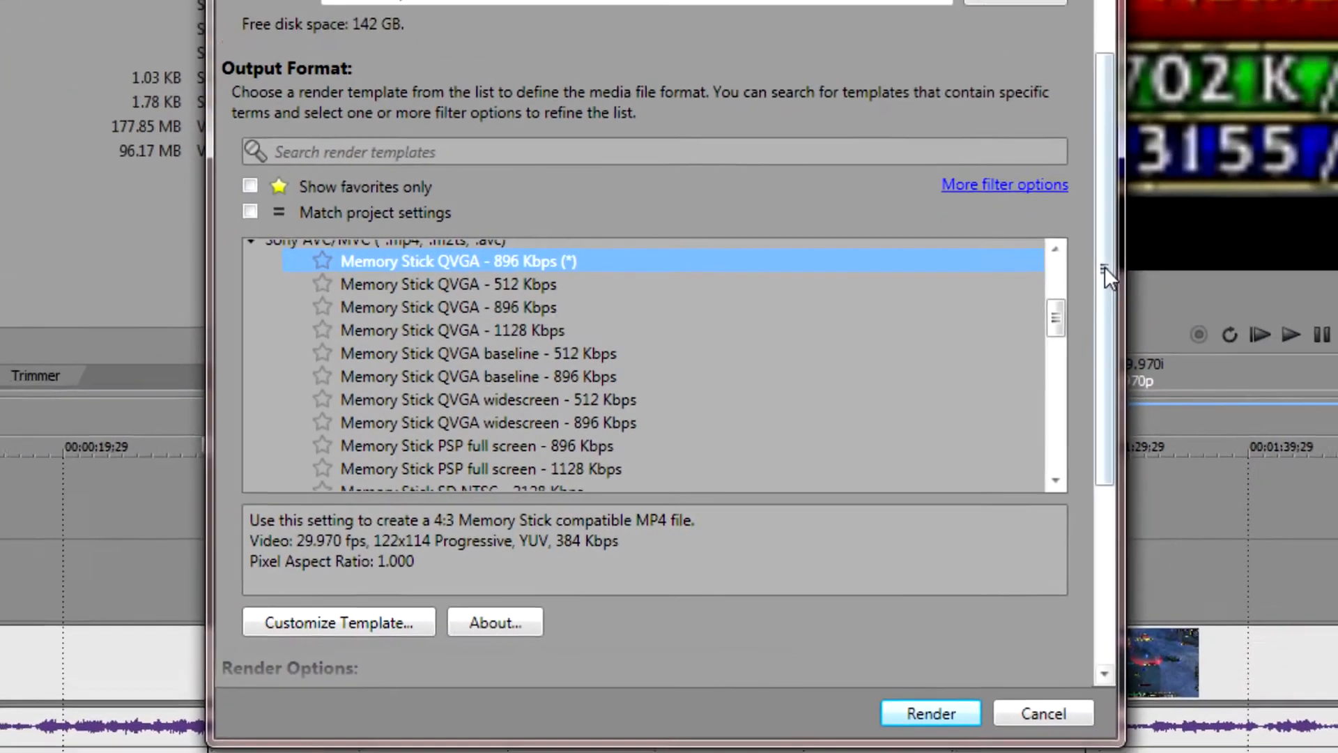
drag(1106, 266, 1105, 205)
click(444, 163)
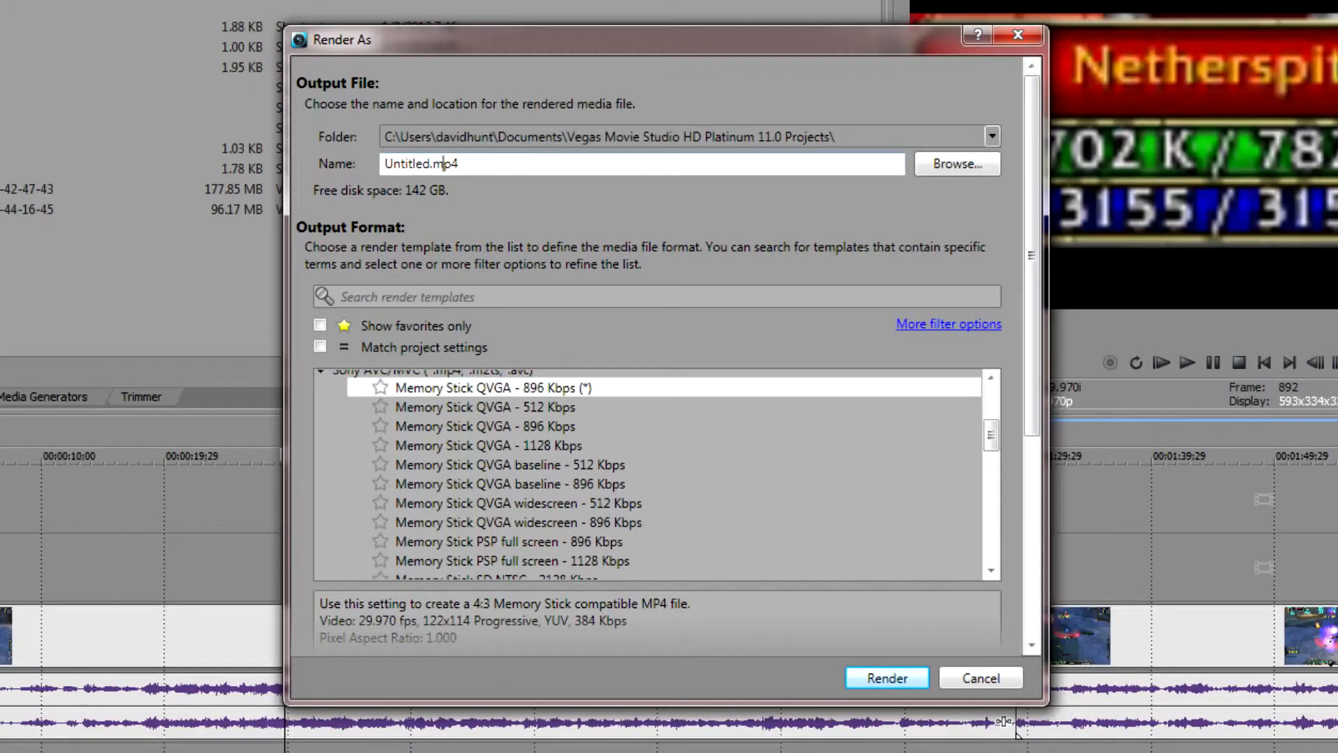
drag(430, 163, 372, 167)
text(nether)
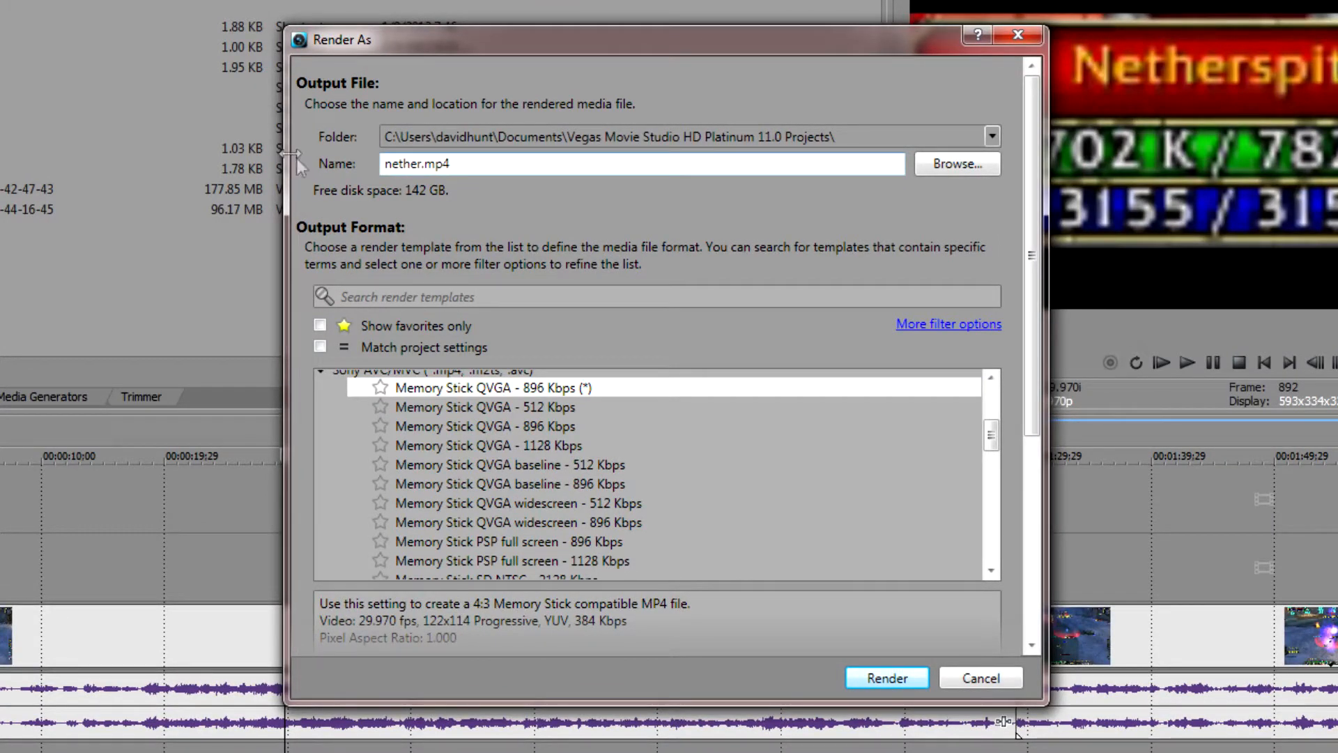
click(888, 680)
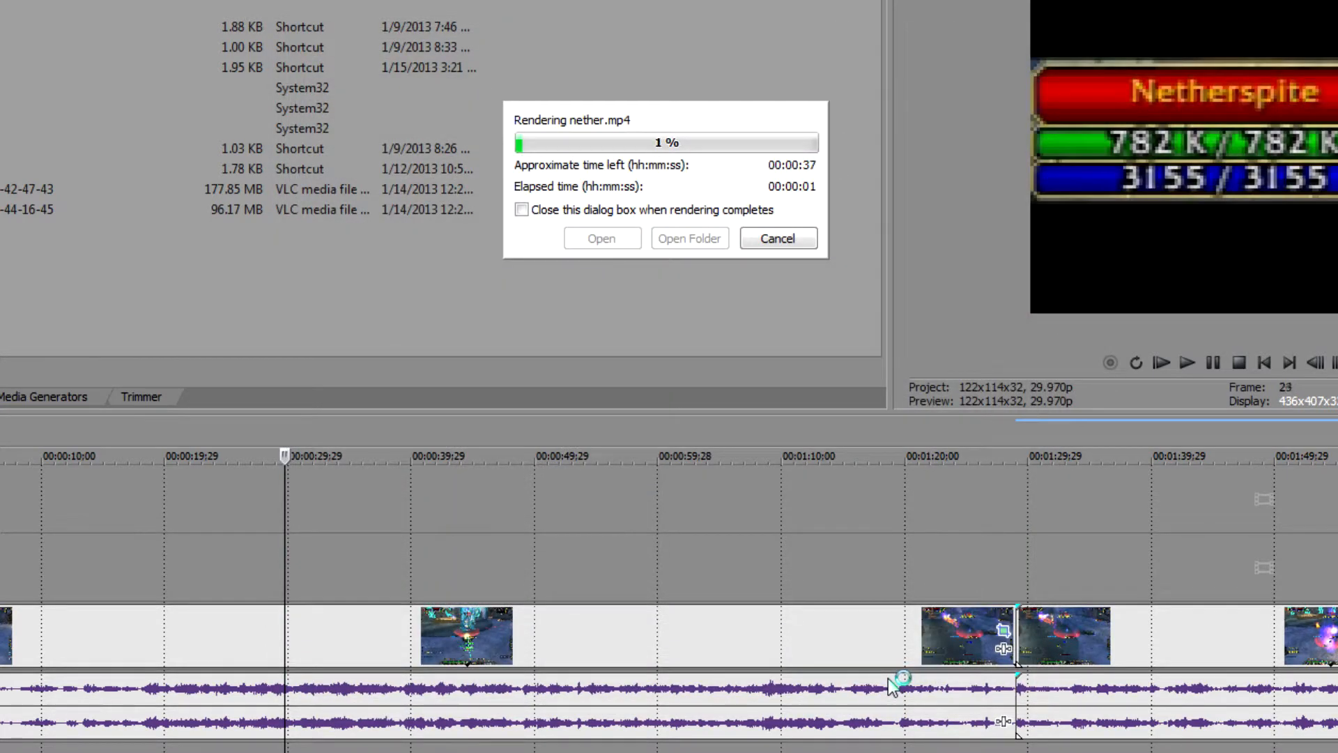
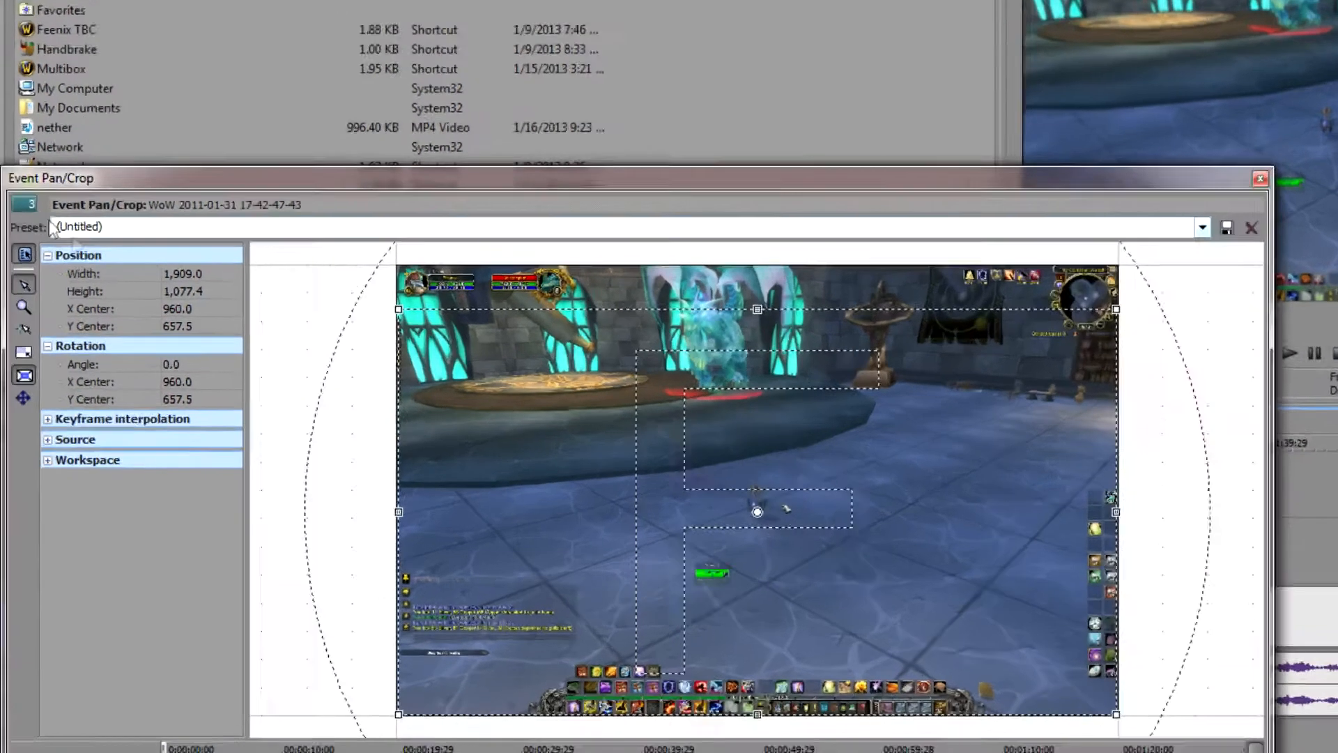
- Enter rrrrrrrrr as the preset name for the first clip's pan/crop framing and close its crop settings
click(53, 228)
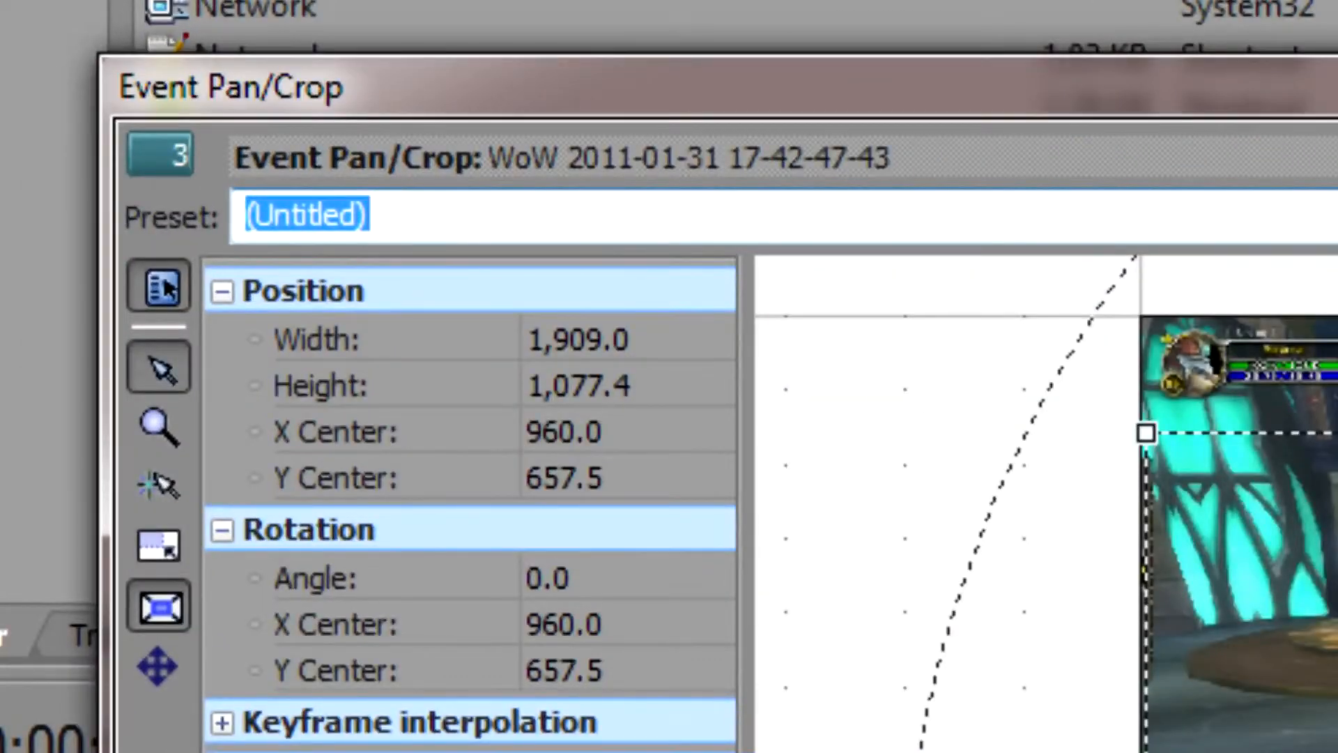
text(rrrrrrrrr)
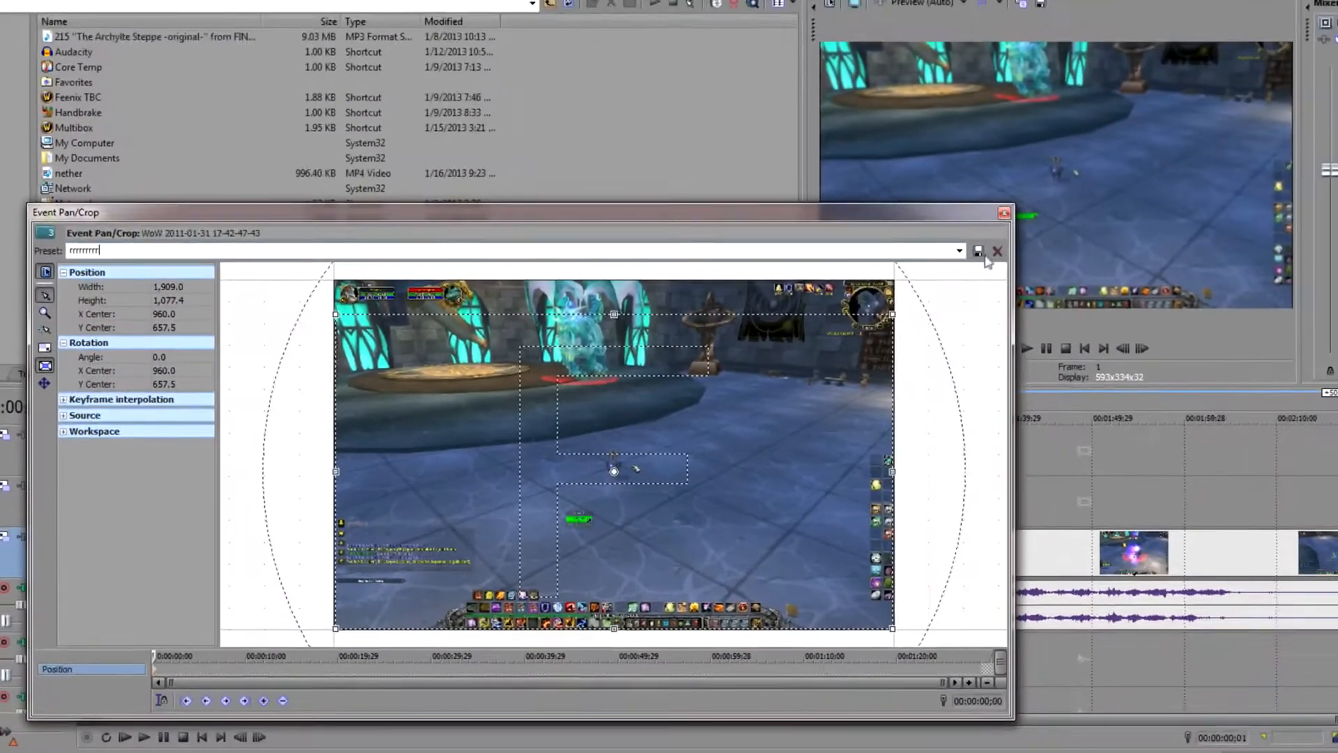
click(1005, 214)
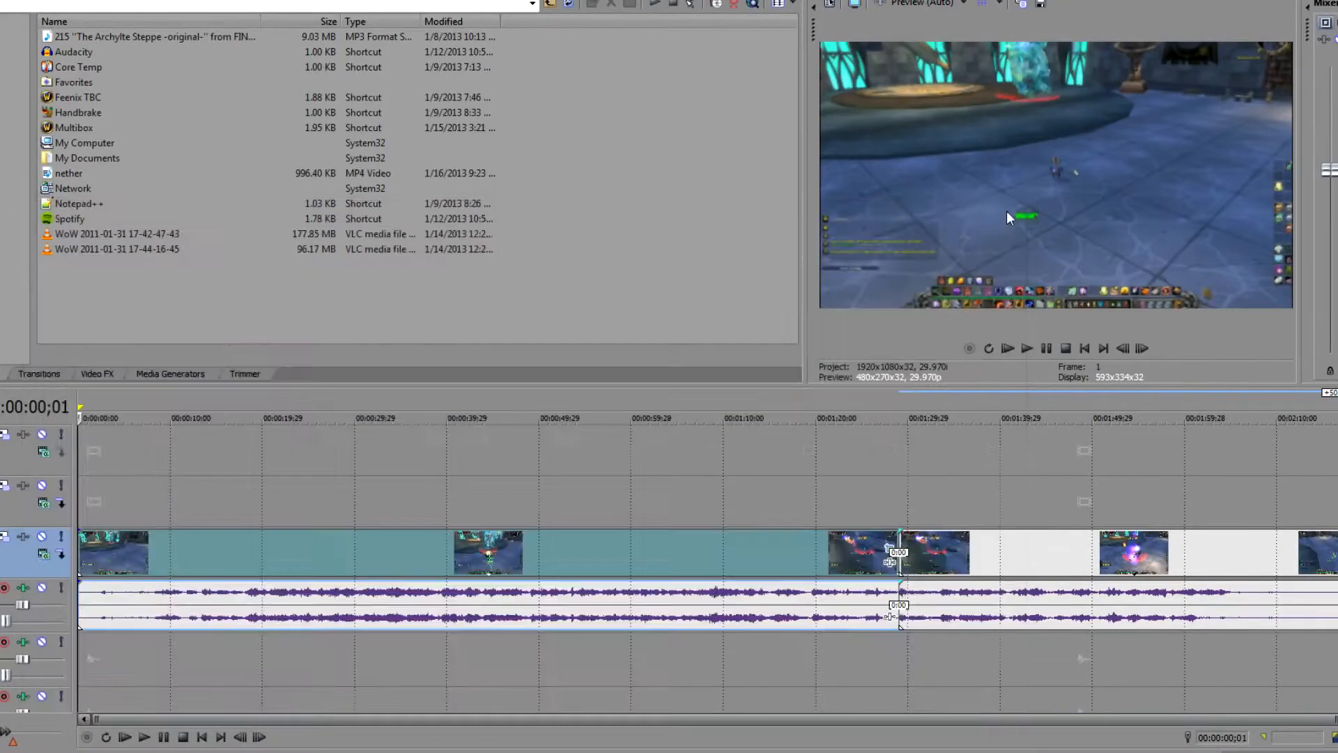
click(986, 548)
right_click(985, 548)
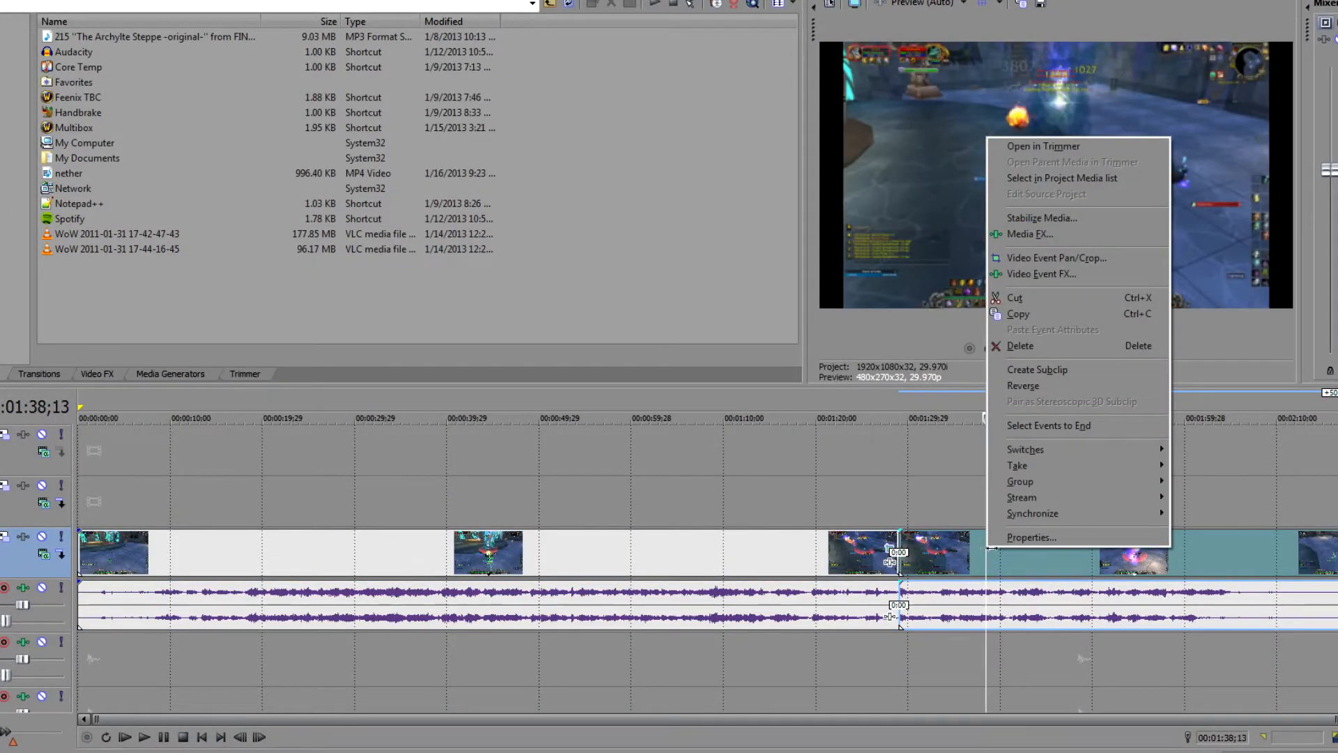
click(1065, 260)
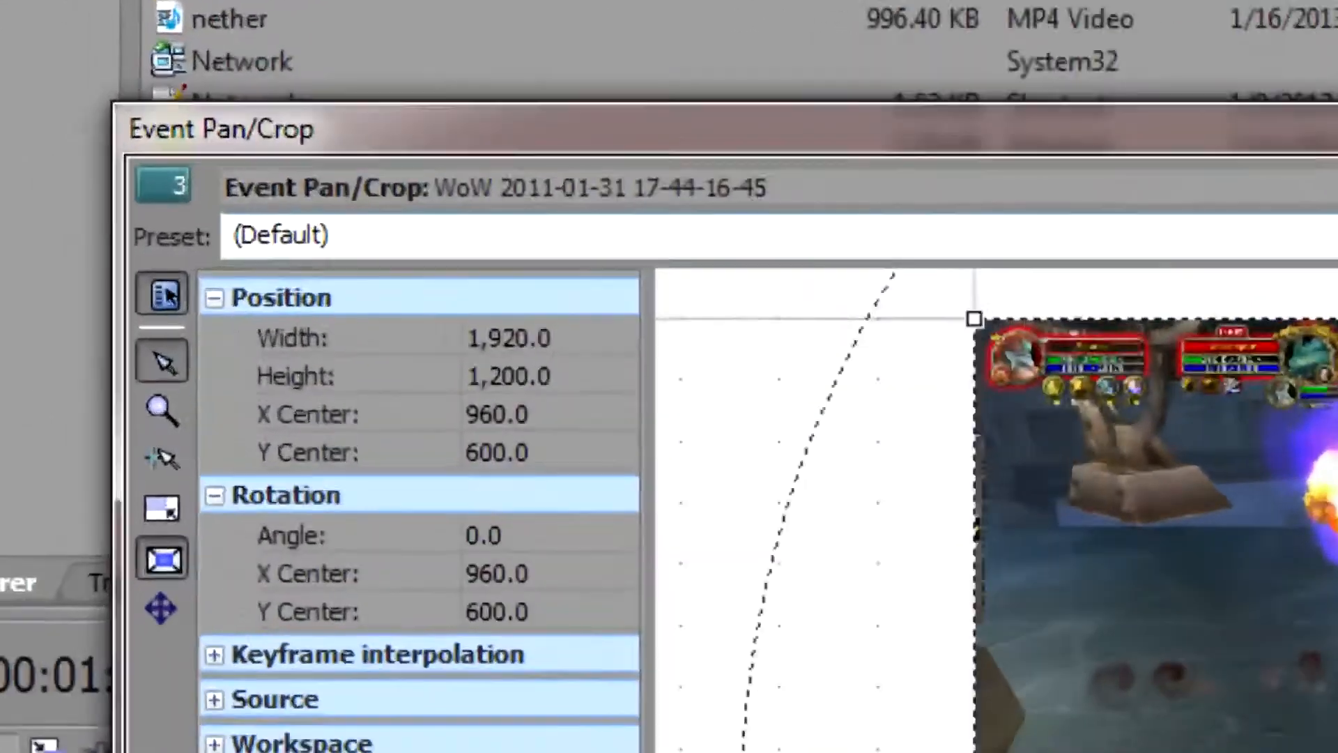
click(412, 261)
click(348, 530)
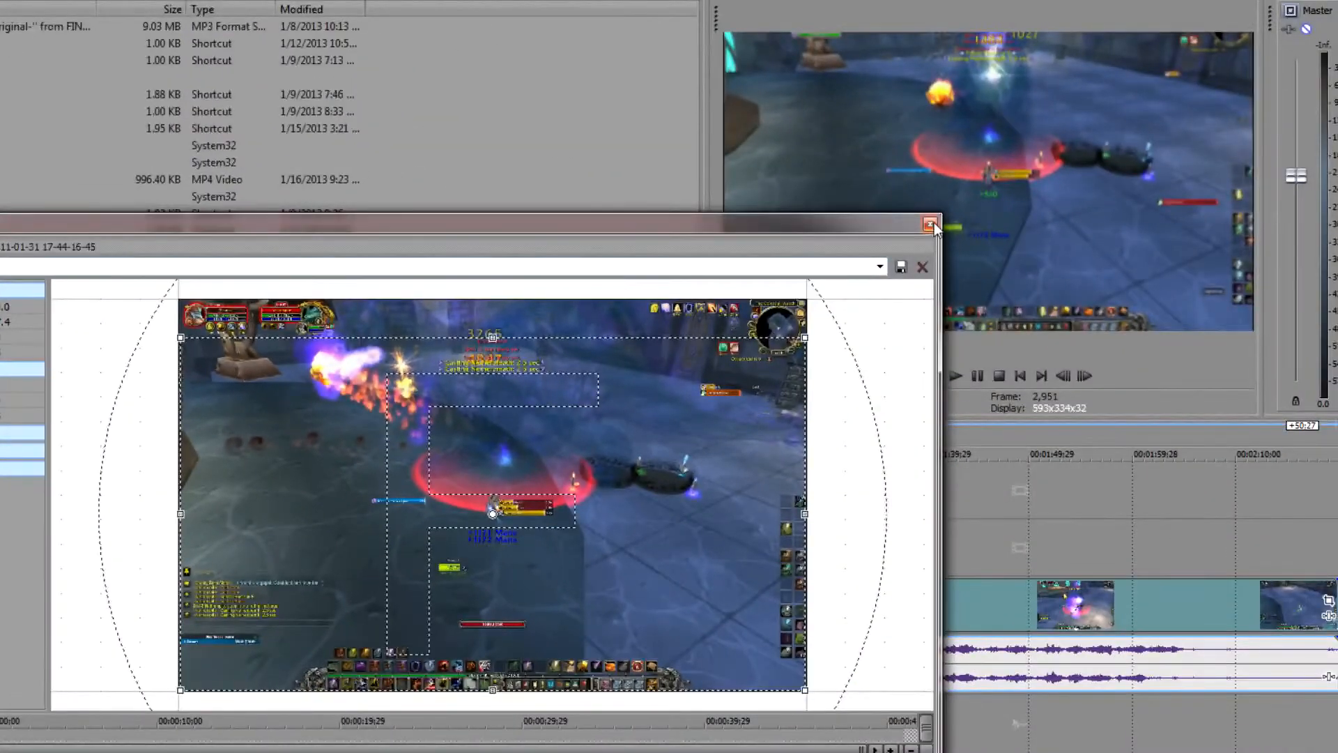
click(931, 223)
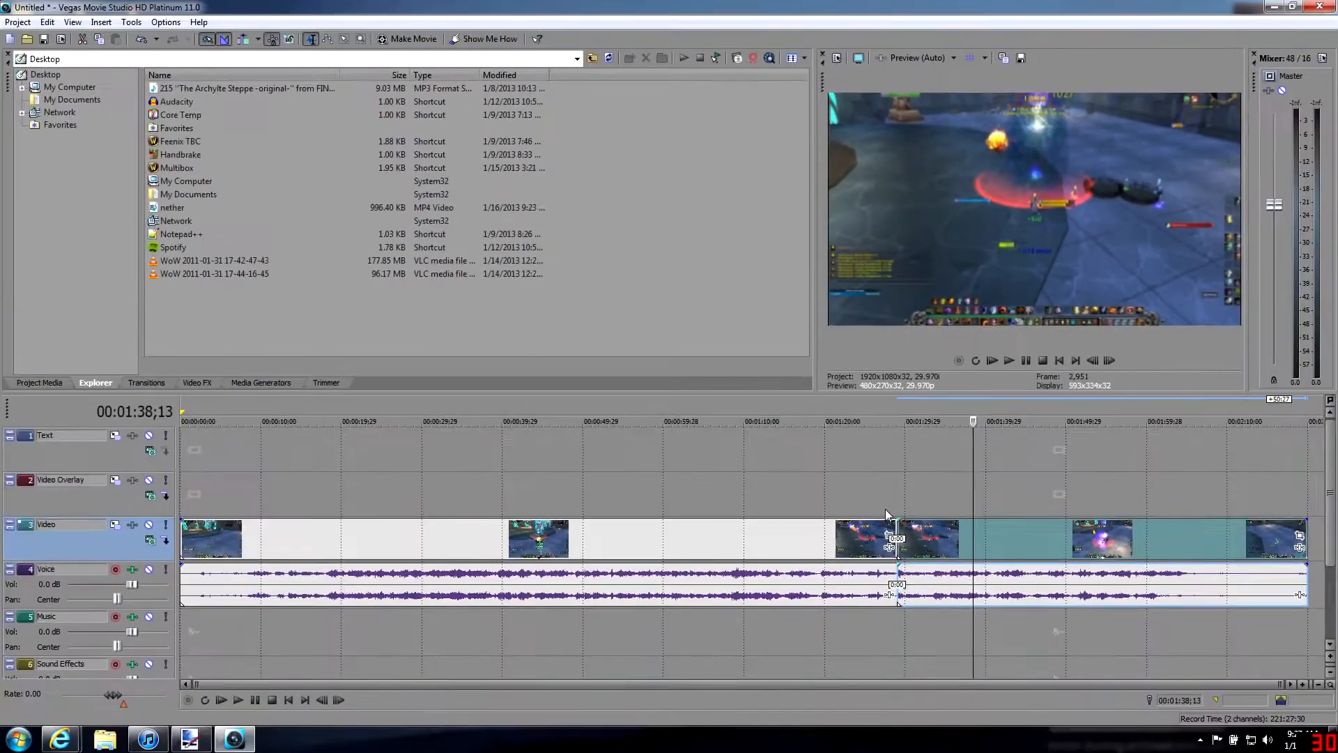
- Play the cropped footage, and place the rendered nether video at the start of the Video Overlay track
click(237, 700)
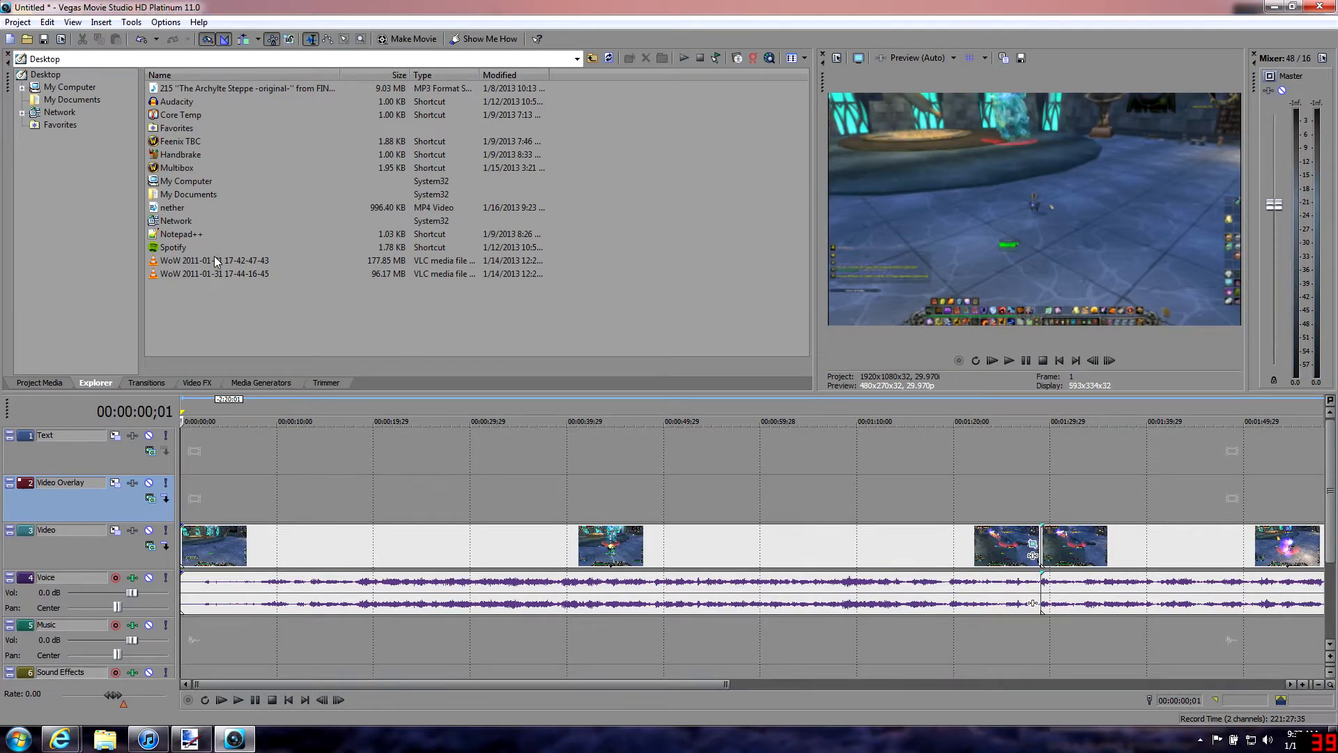
click(173, 208)
drag(192, 227, 185, 518)
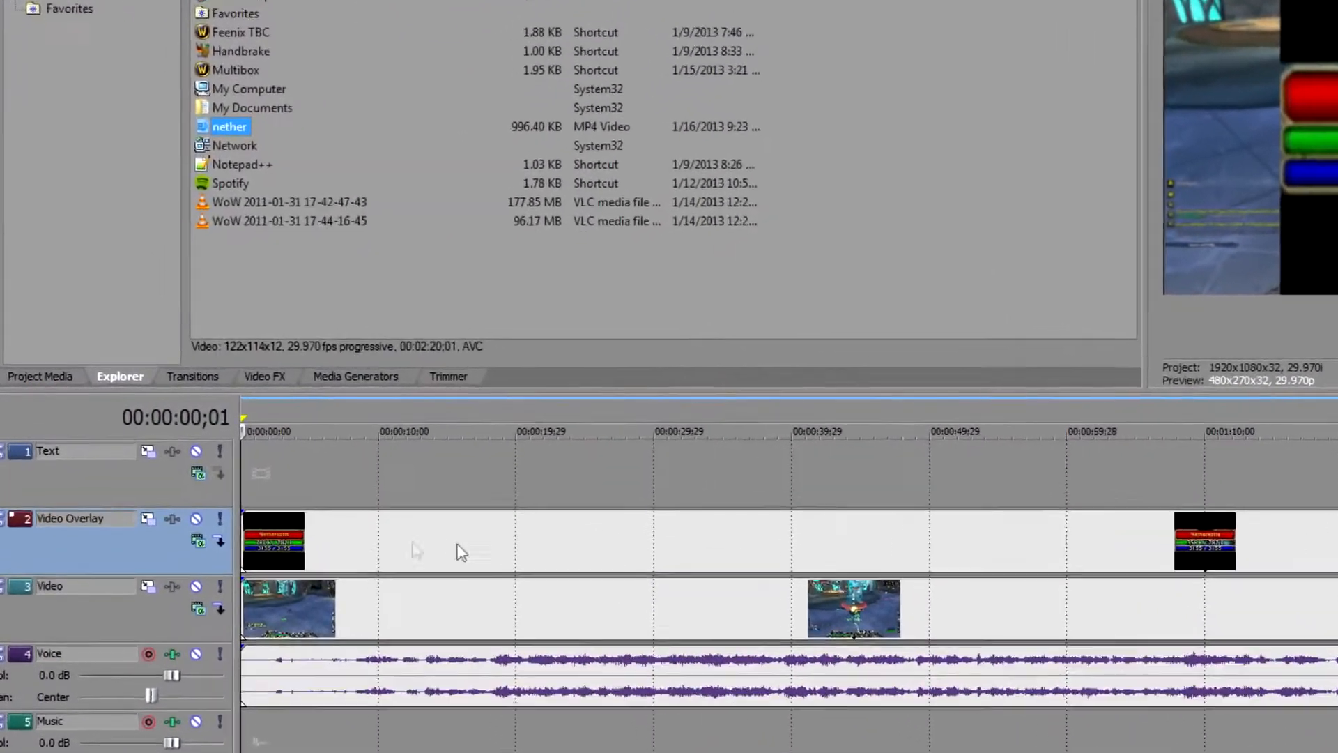
- Crop the nether overlay clip to the boss's name, health and mana bars, about 122 wide by 45 high, removing the black borders
right_click(408, 538)
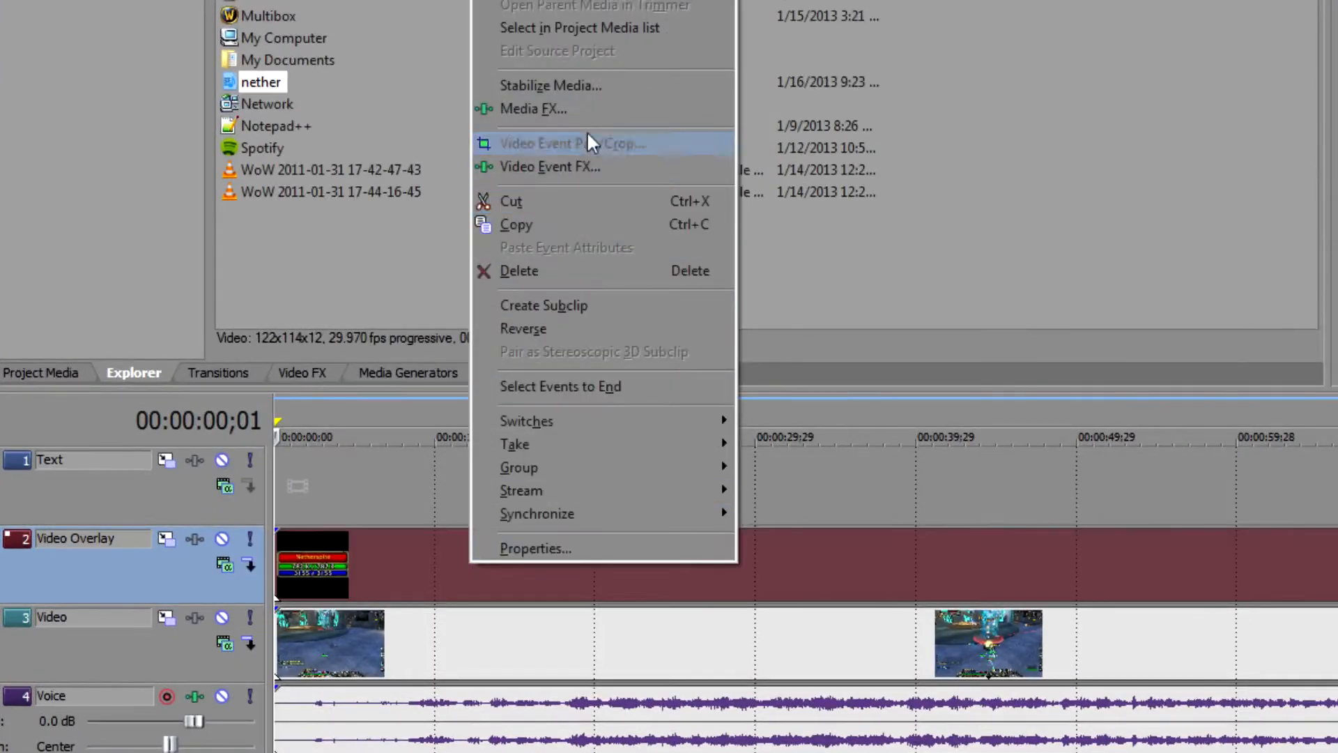
click(607, 144)
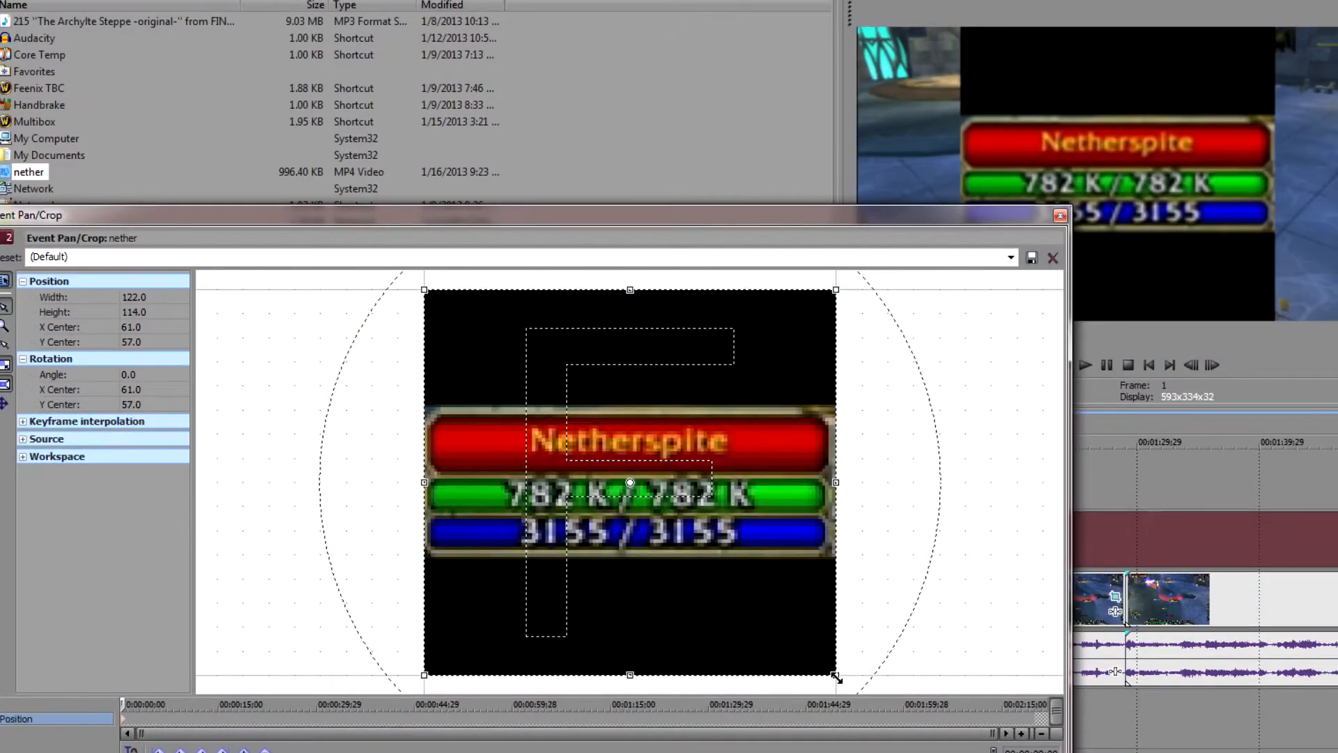
mouse_move(837, 678)
mouse_down()
mouse_move(839, 651)
mouse_move(859, 678)
mouse_up()
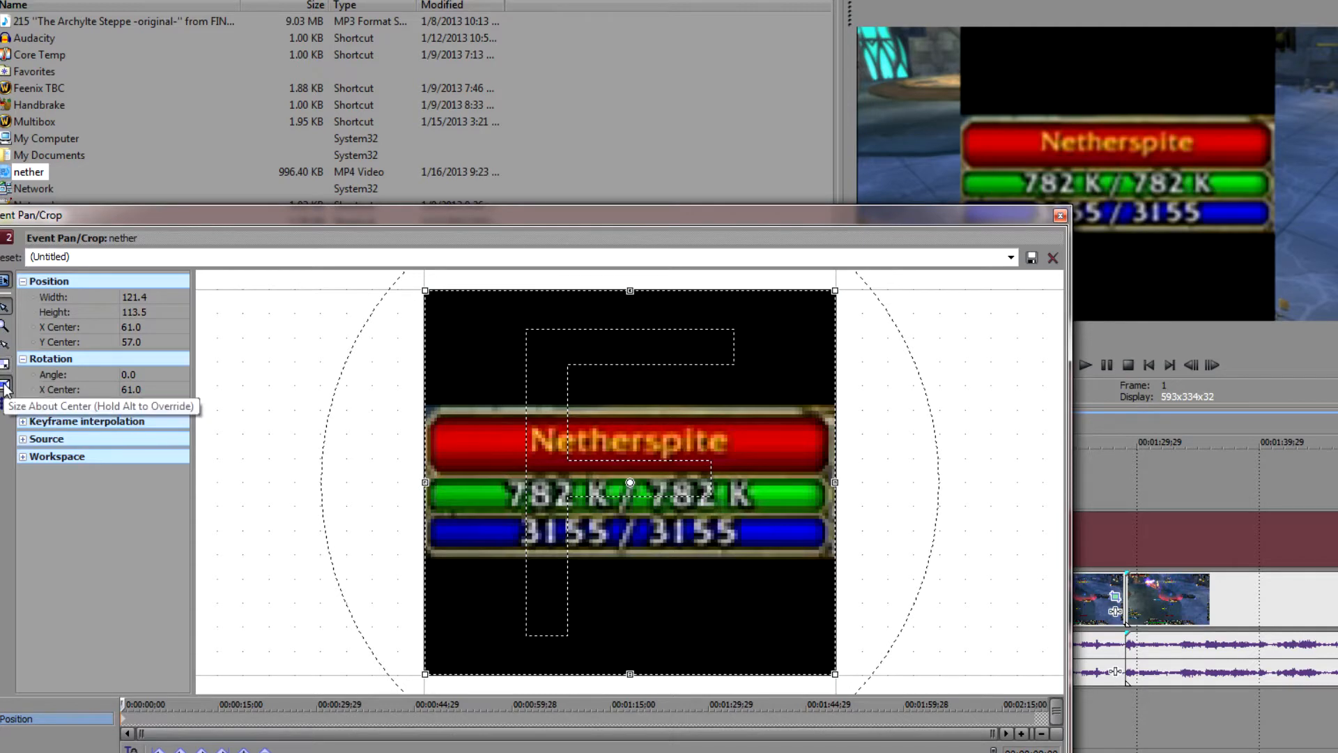
drag(836, 674, 838, 560)
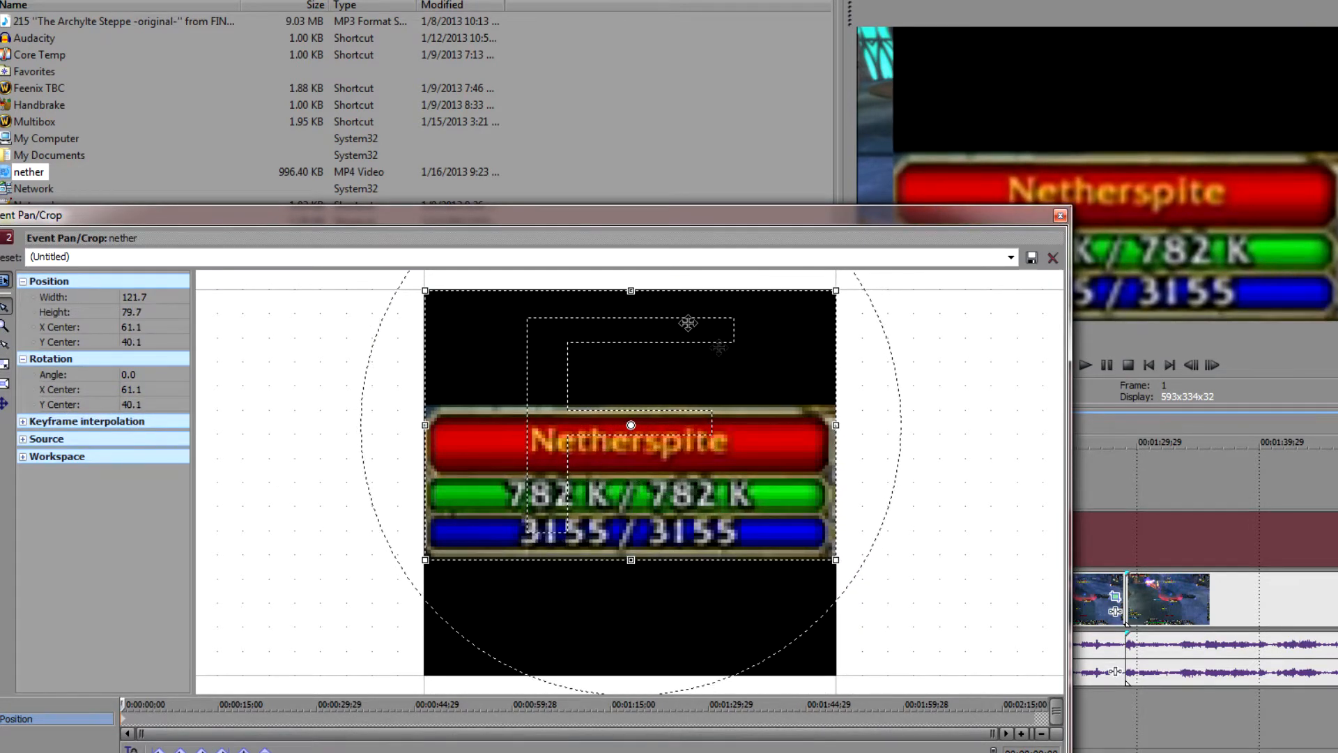
drag(632, 290, 622, 405)
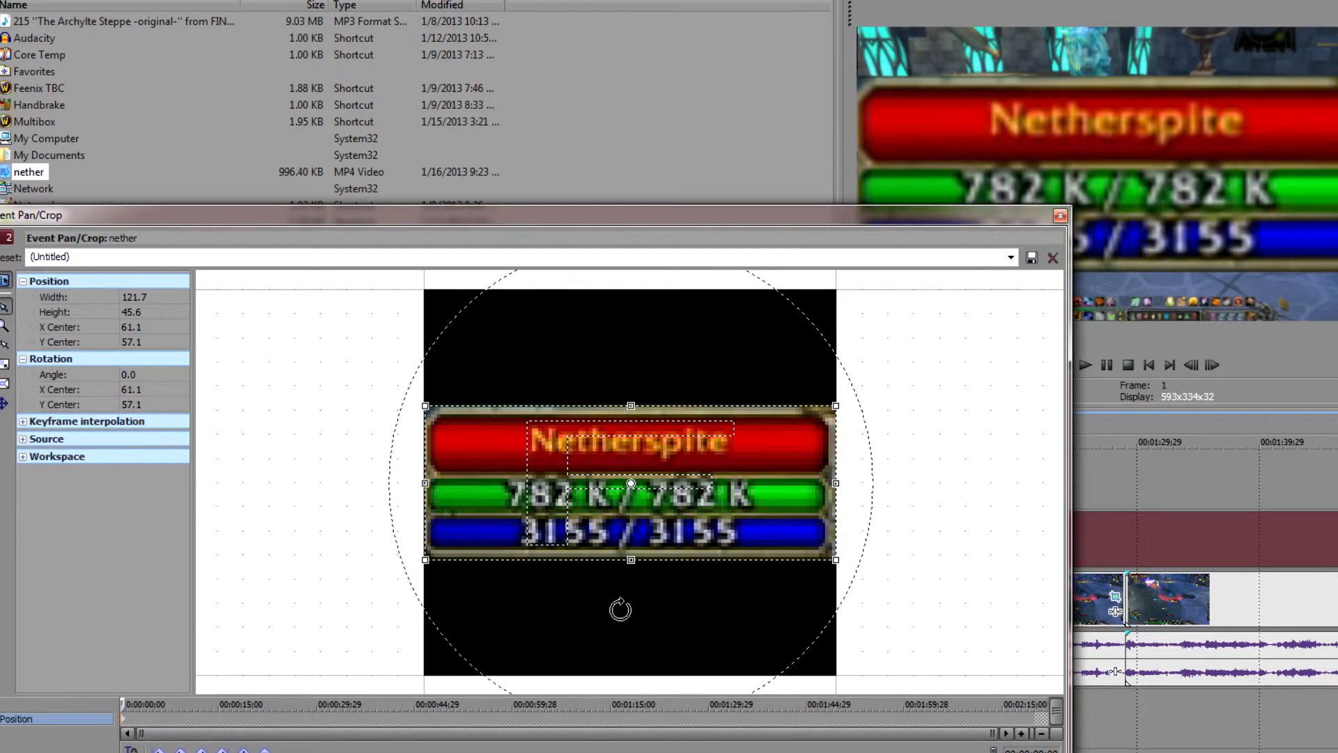
drag(630, 561, 630, 558)
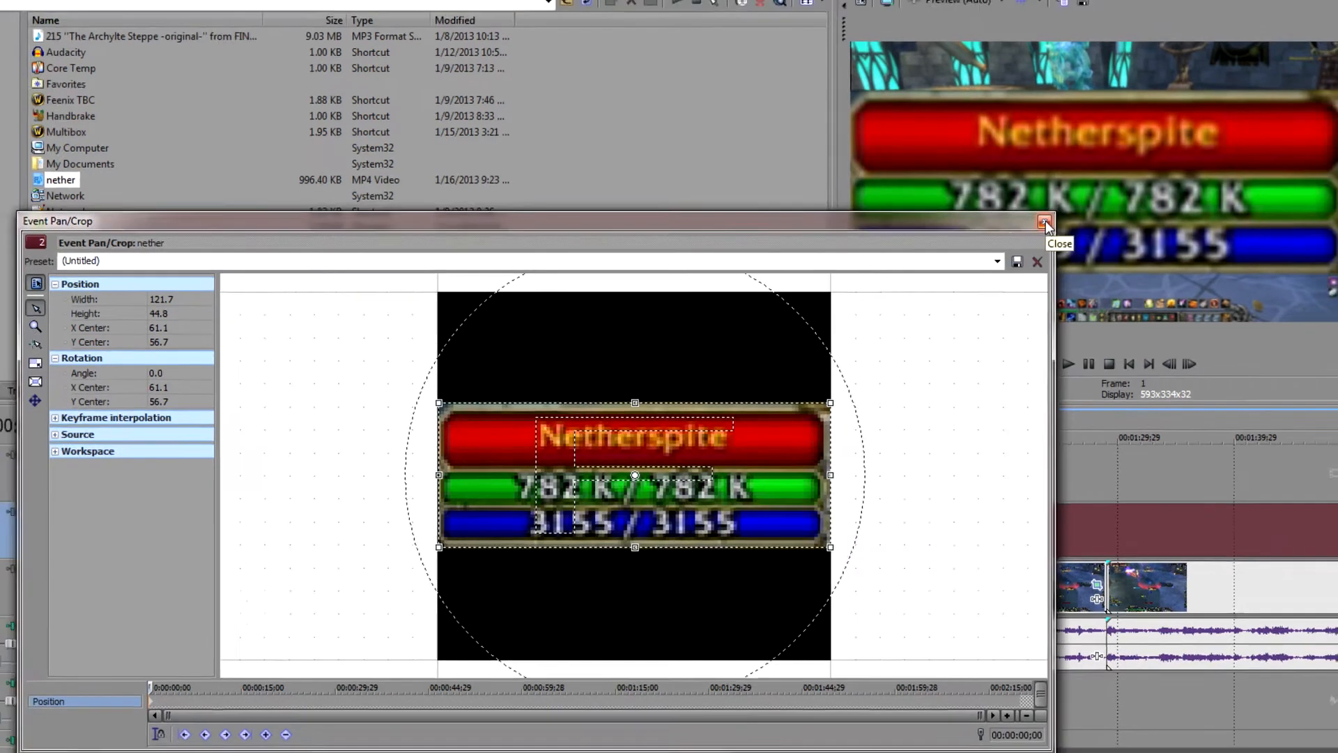
click(1060, 216)
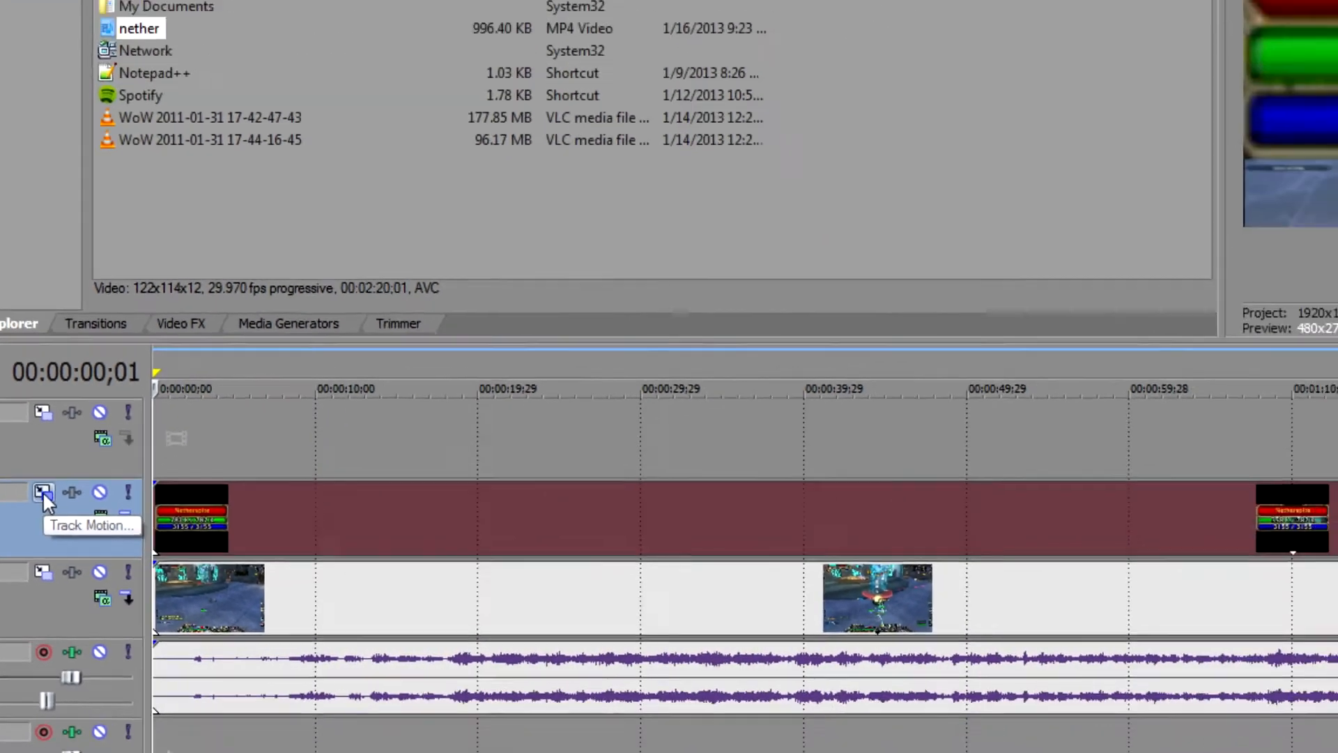
- Use Track Motion to shrink the Video Overlay track to about a third of its size and move it to the picture's upper-left corner
click(43, 491)
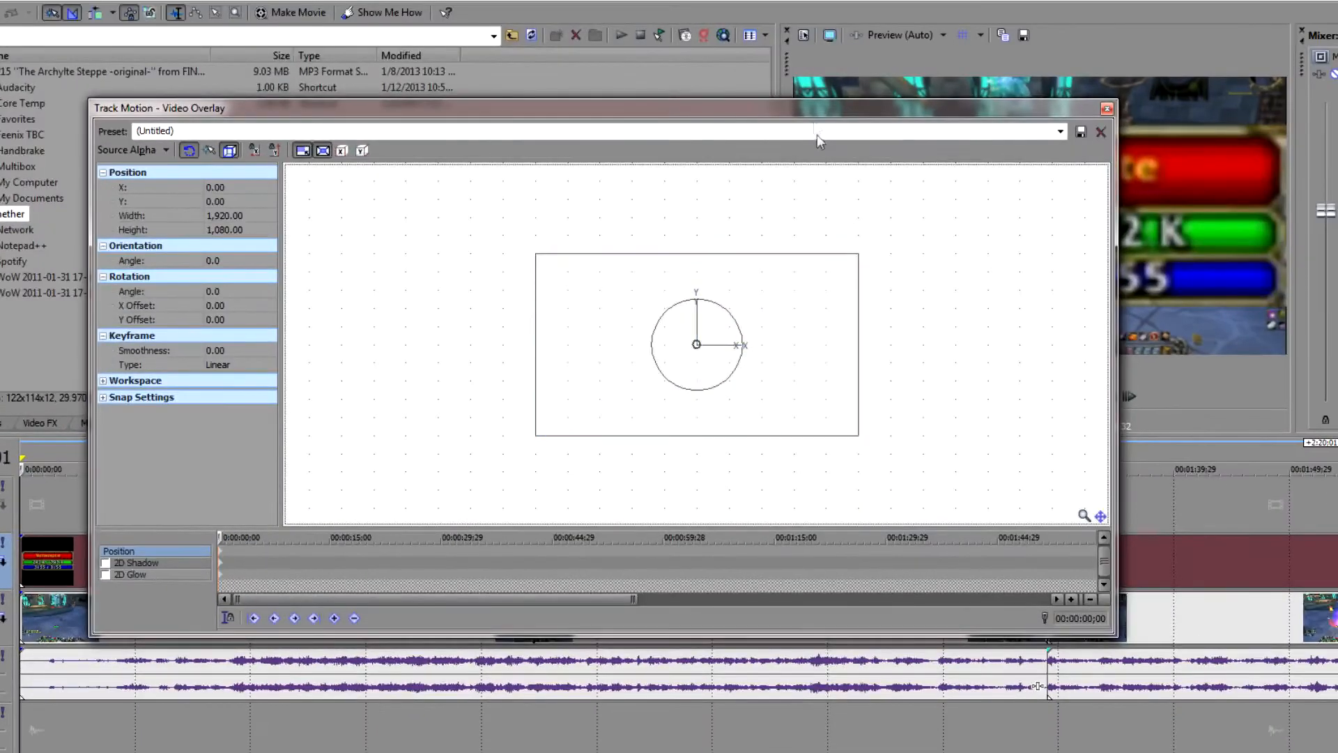
drag(821, 108, 542, 241)
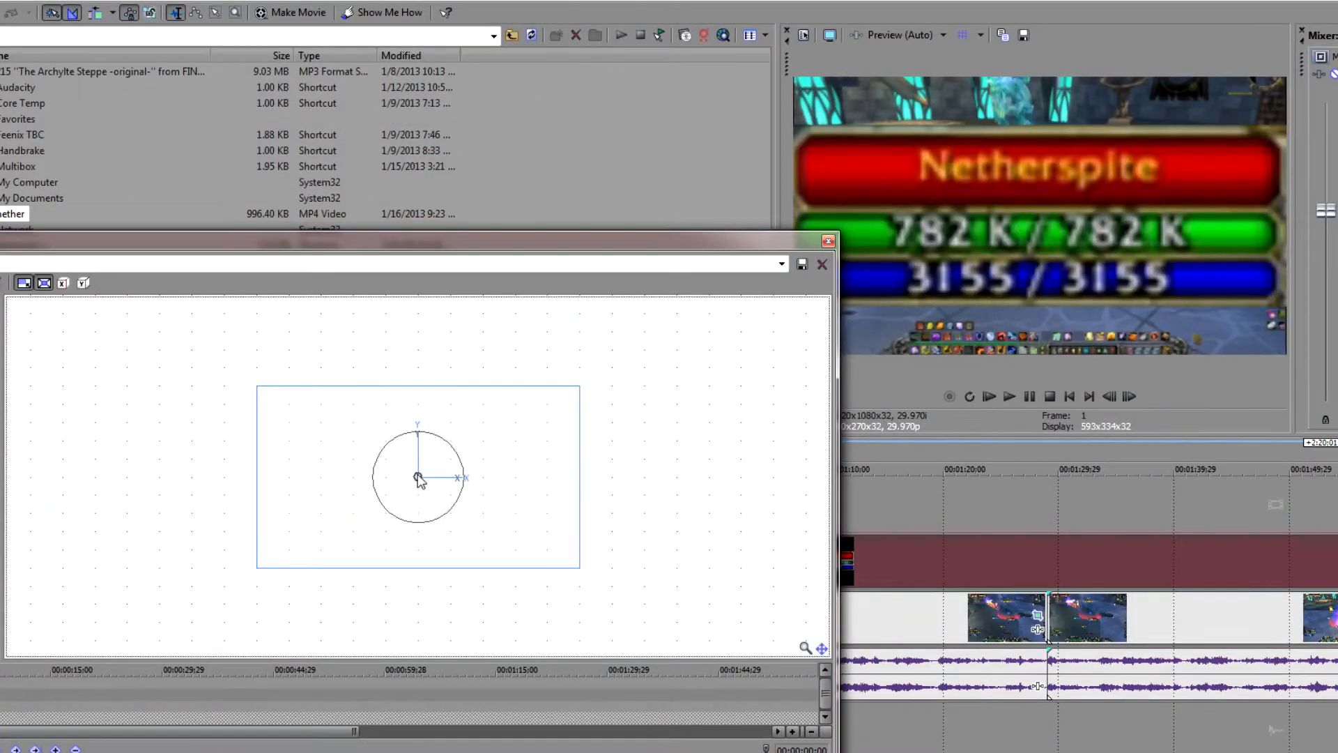
drag(579, 569, 362, 430)
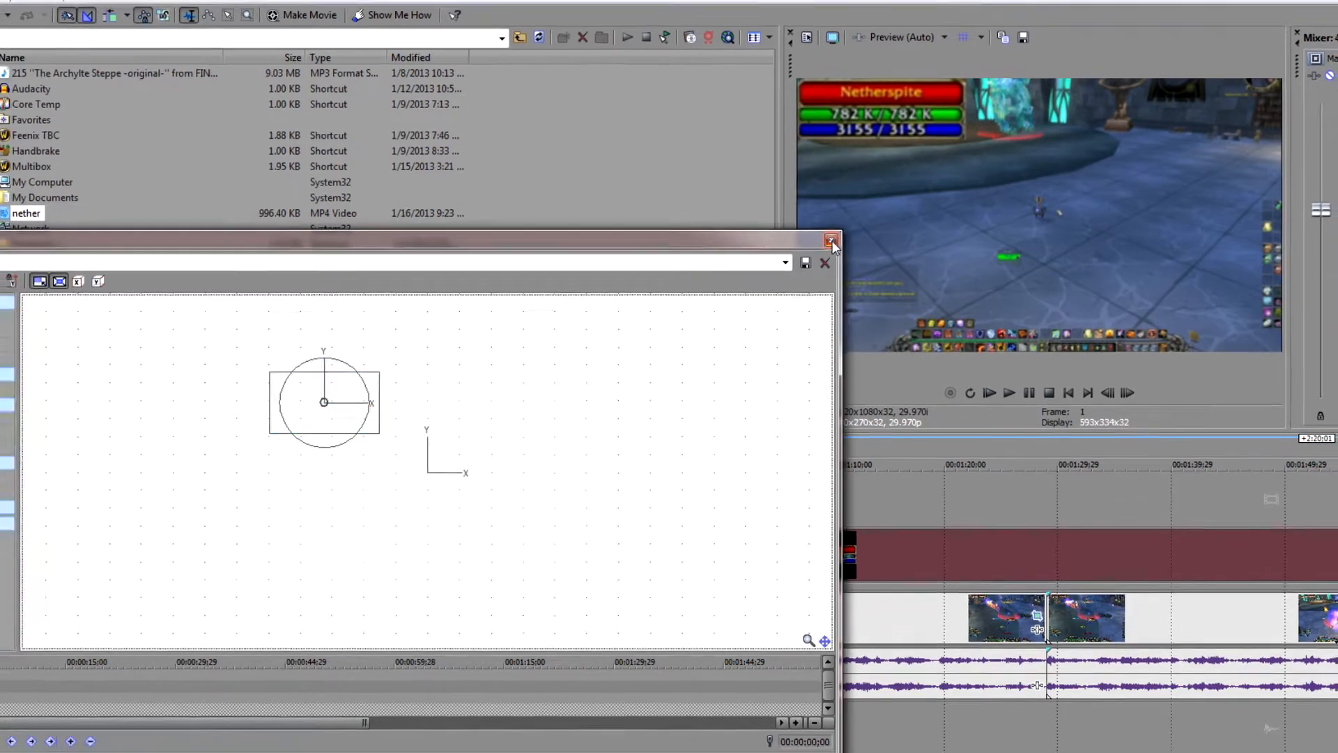
click(829, 242)
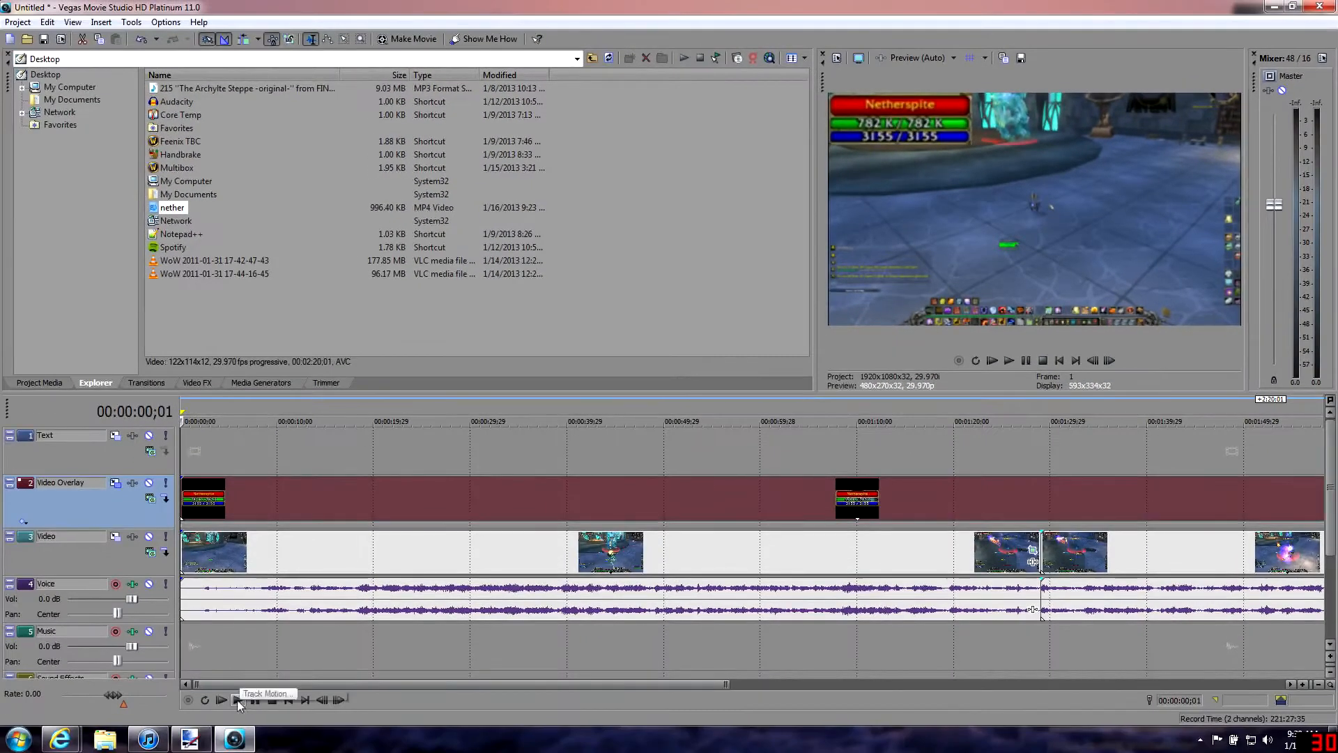
- Play back the opening of the timeline to check the boss health bar overlay against the gameplay footage
click(237, 700)
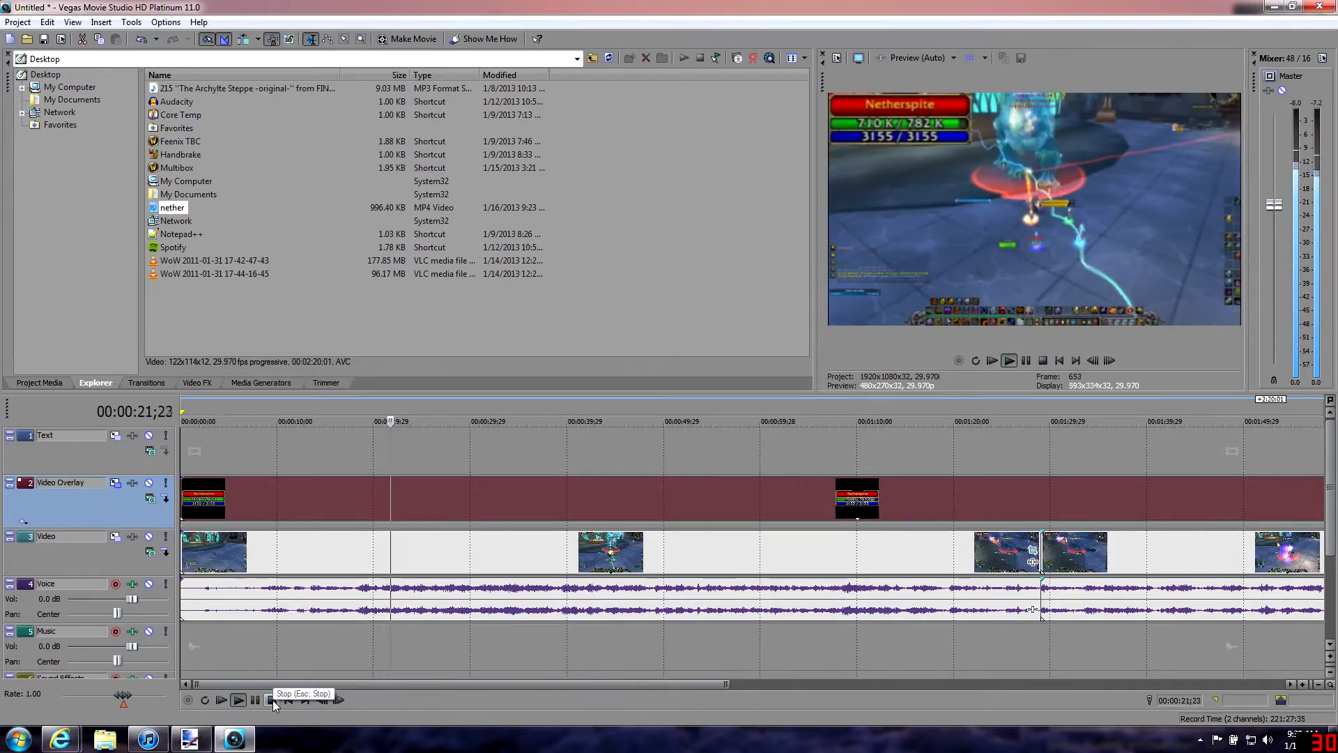
click(273, 700)
- Place the MP3 file 215 "The Archylte Steppe -original-" at the start of the Music track and play the opening seconds
scroll(773, 579, down, 3)
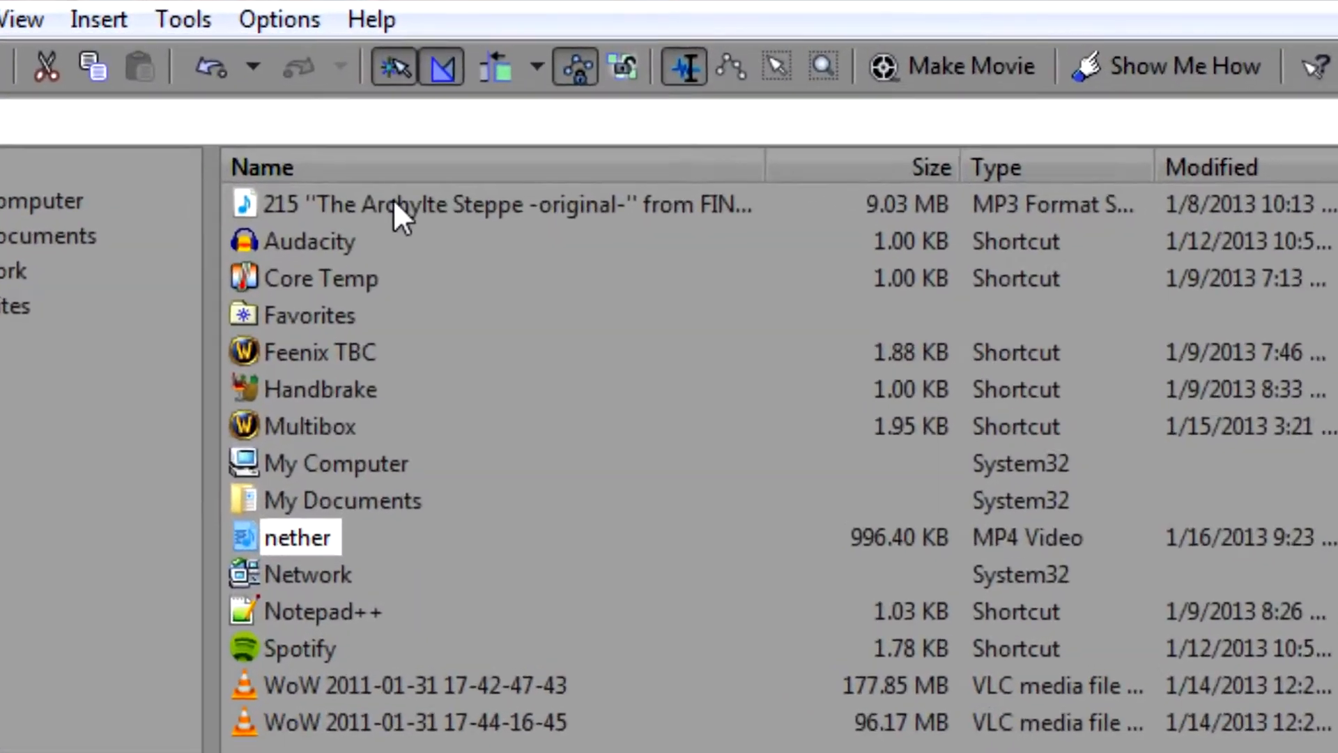
drag(337, 169, 472, 631)
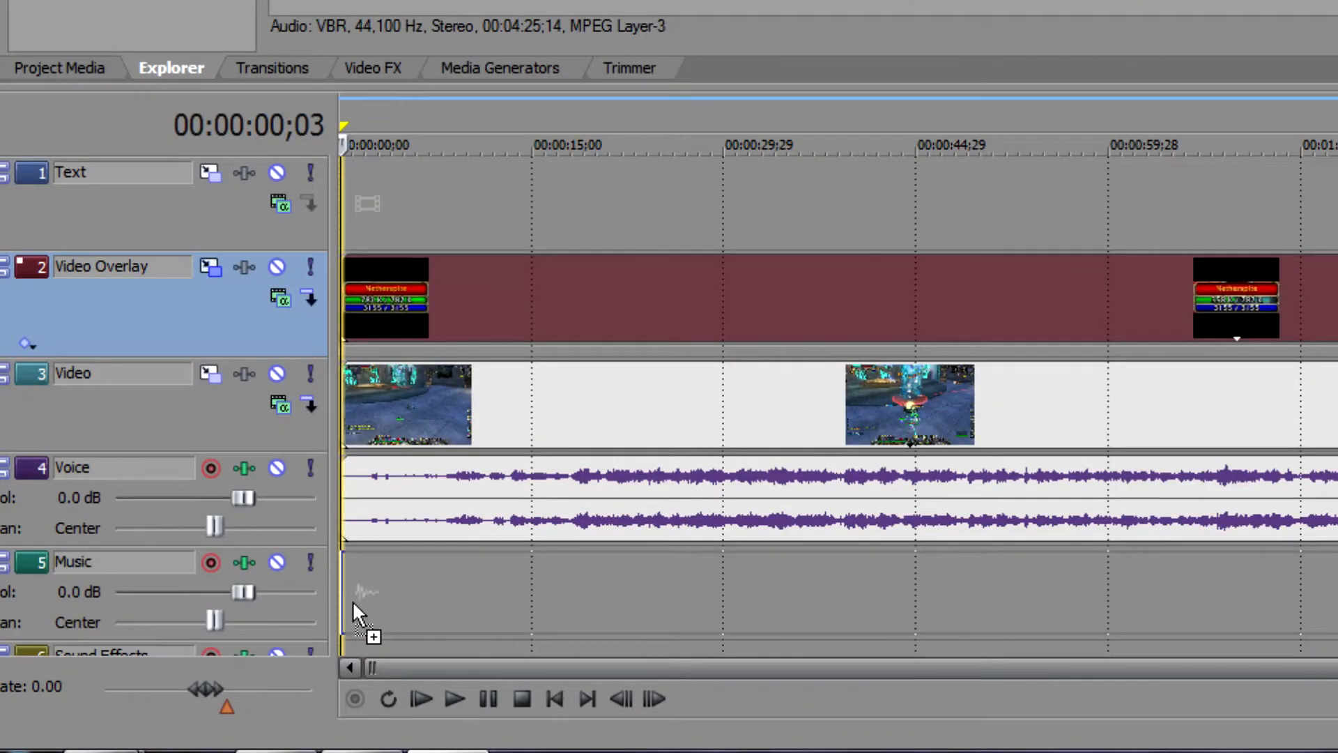
drag(352, 600, 353, 600)
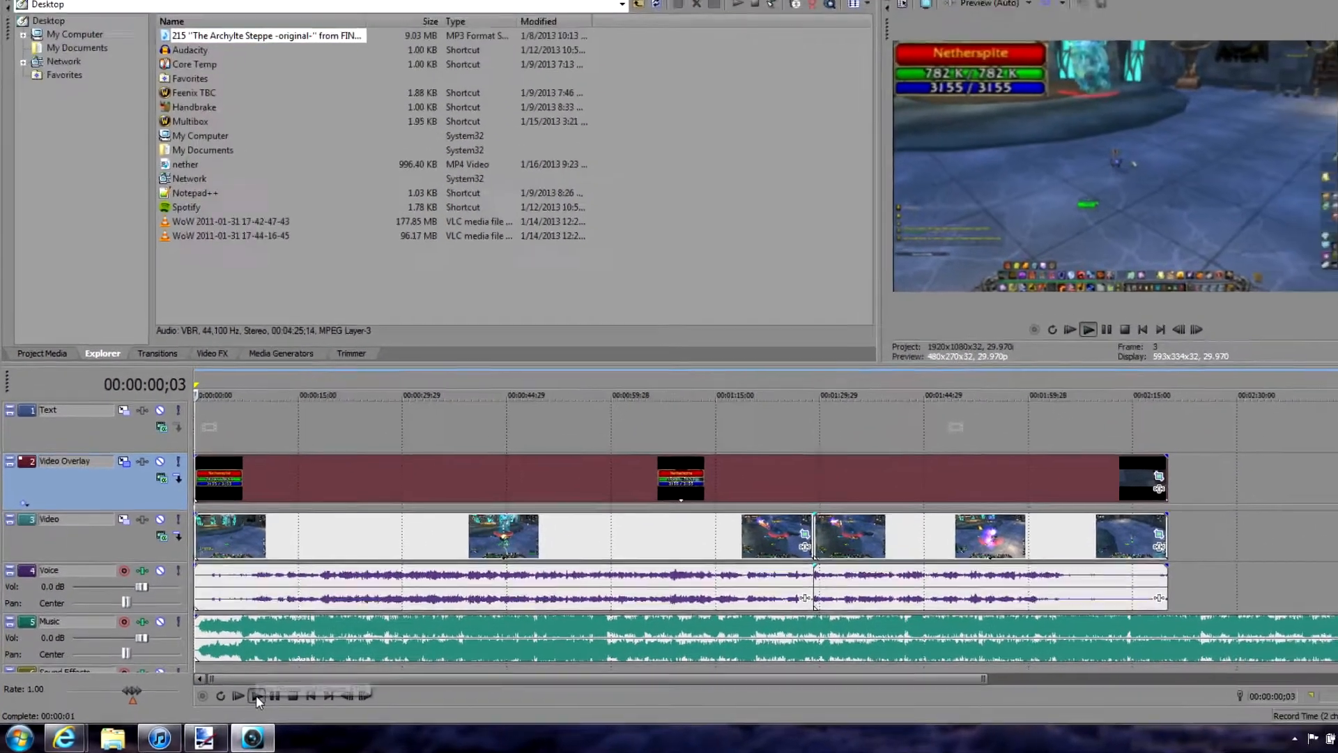
click(319, 681)
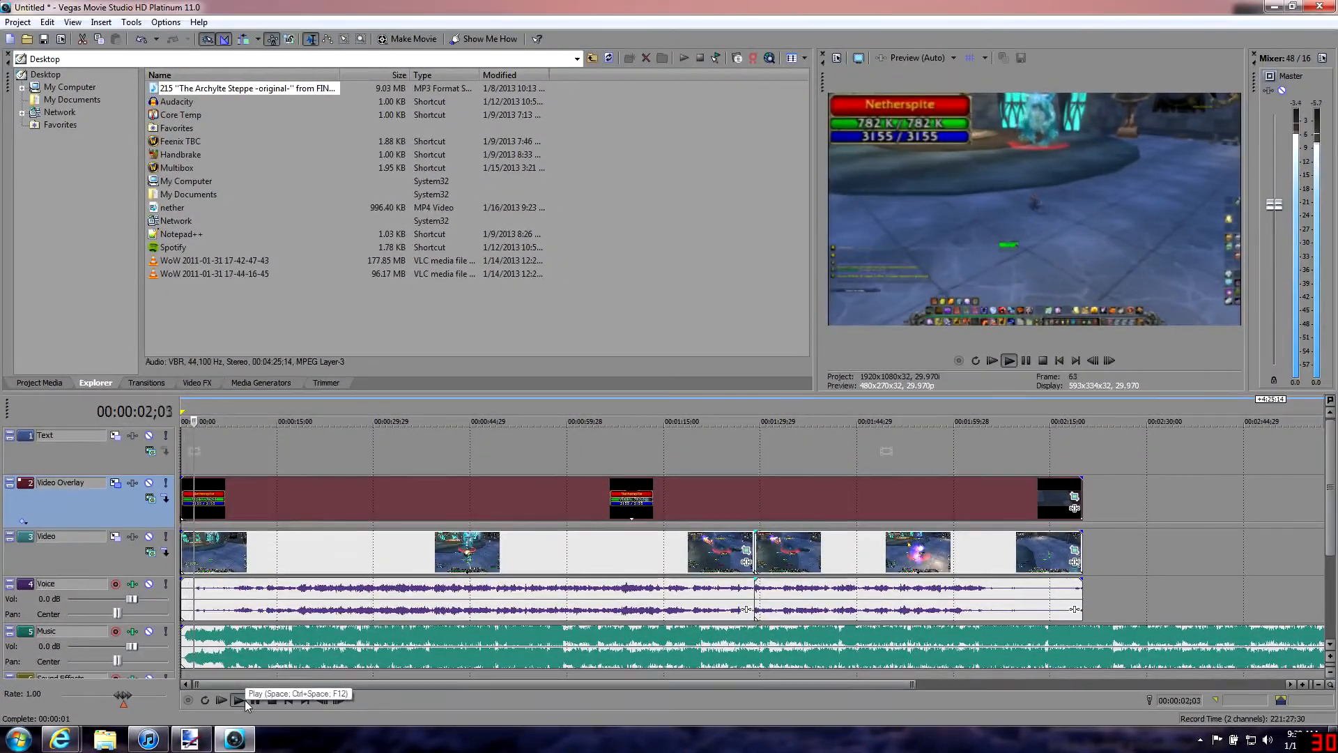
click(255, 700)
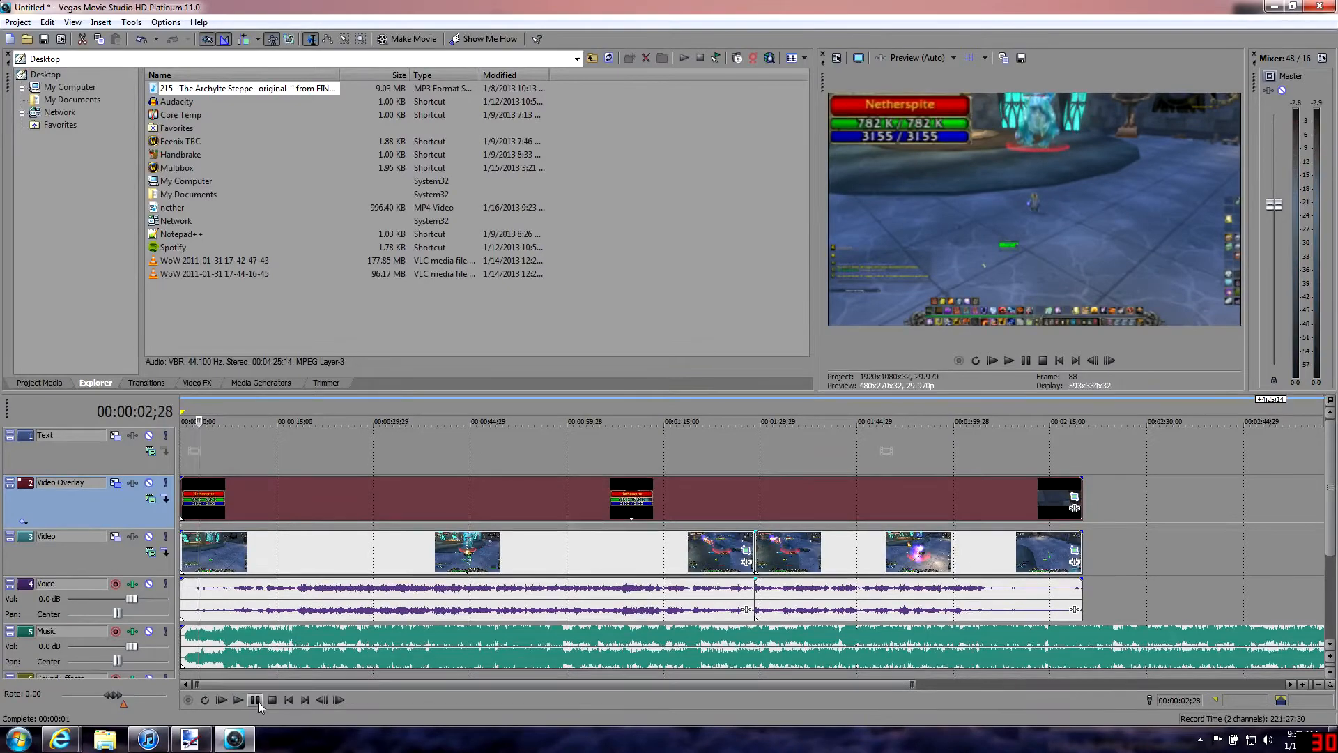
- Add a volume audio envelope to the Music track and lower its line almost to the bottom of the waveform
right_click(223, 640)
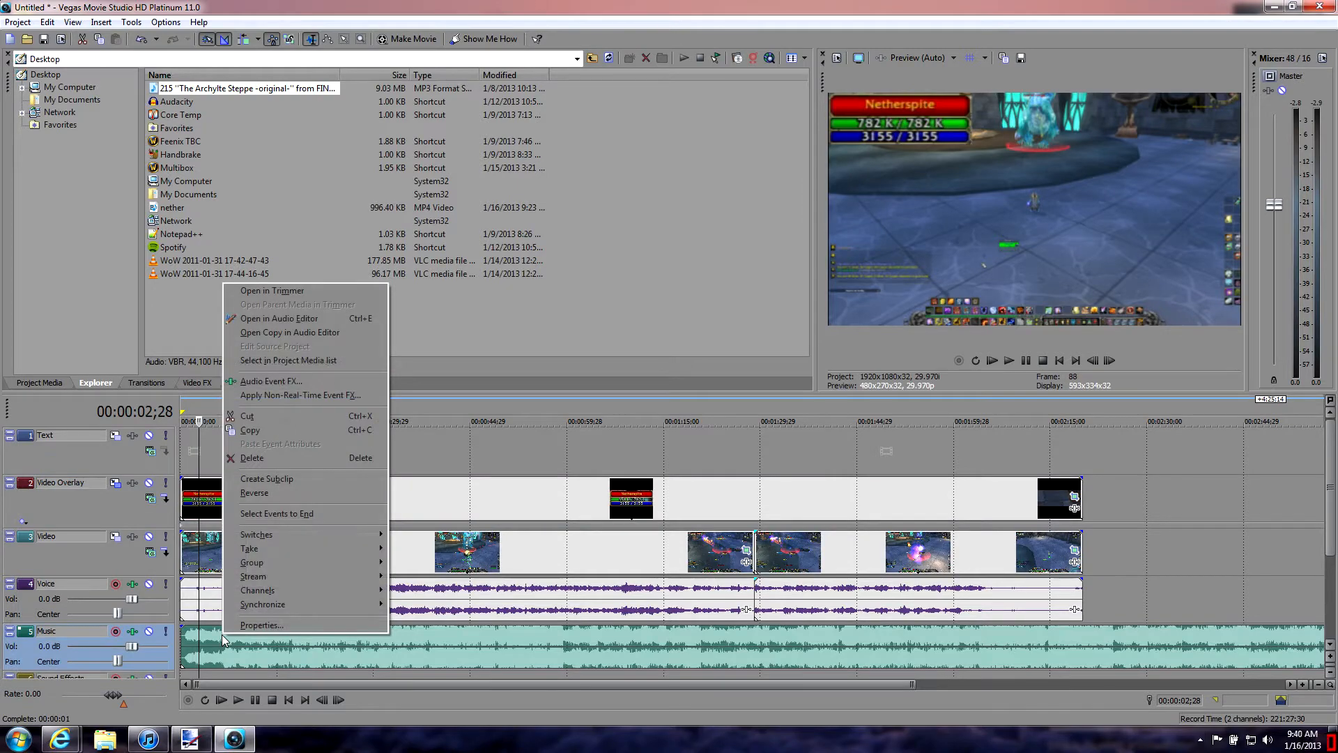
click(196, 642)
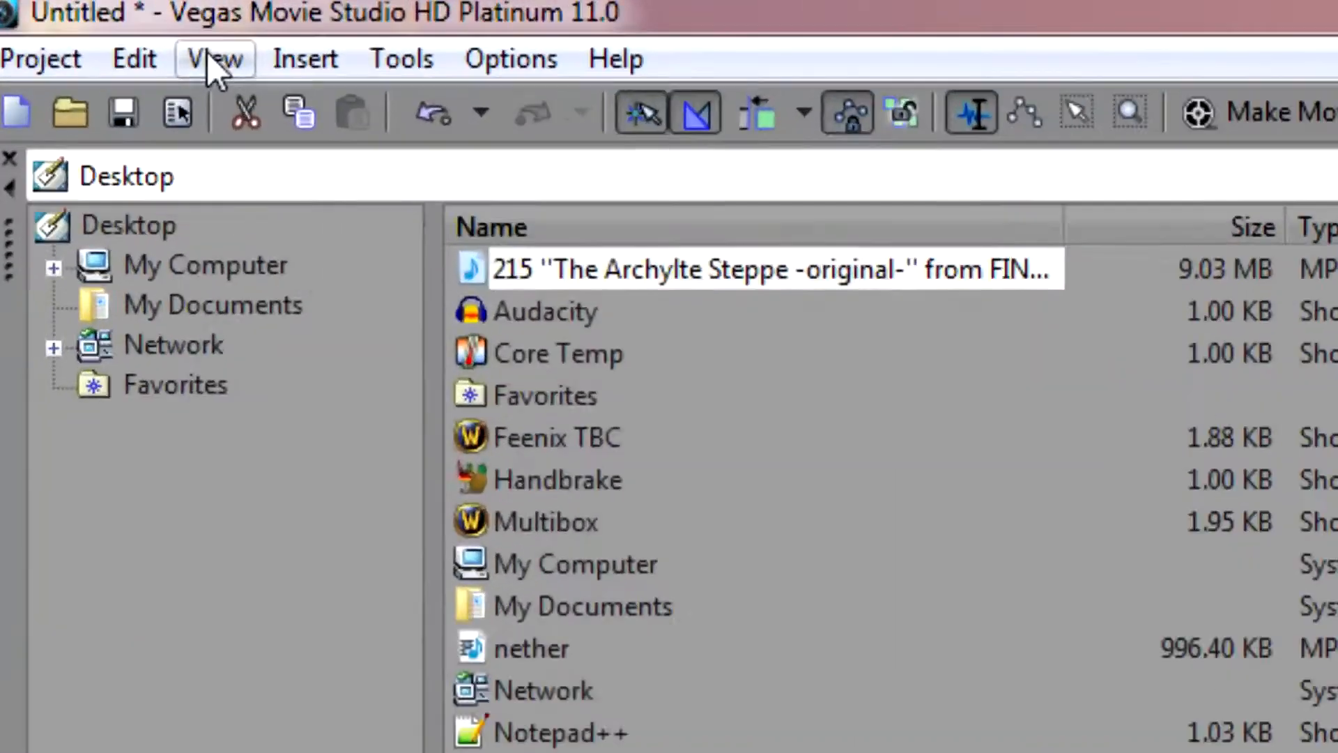
click(209, 56)
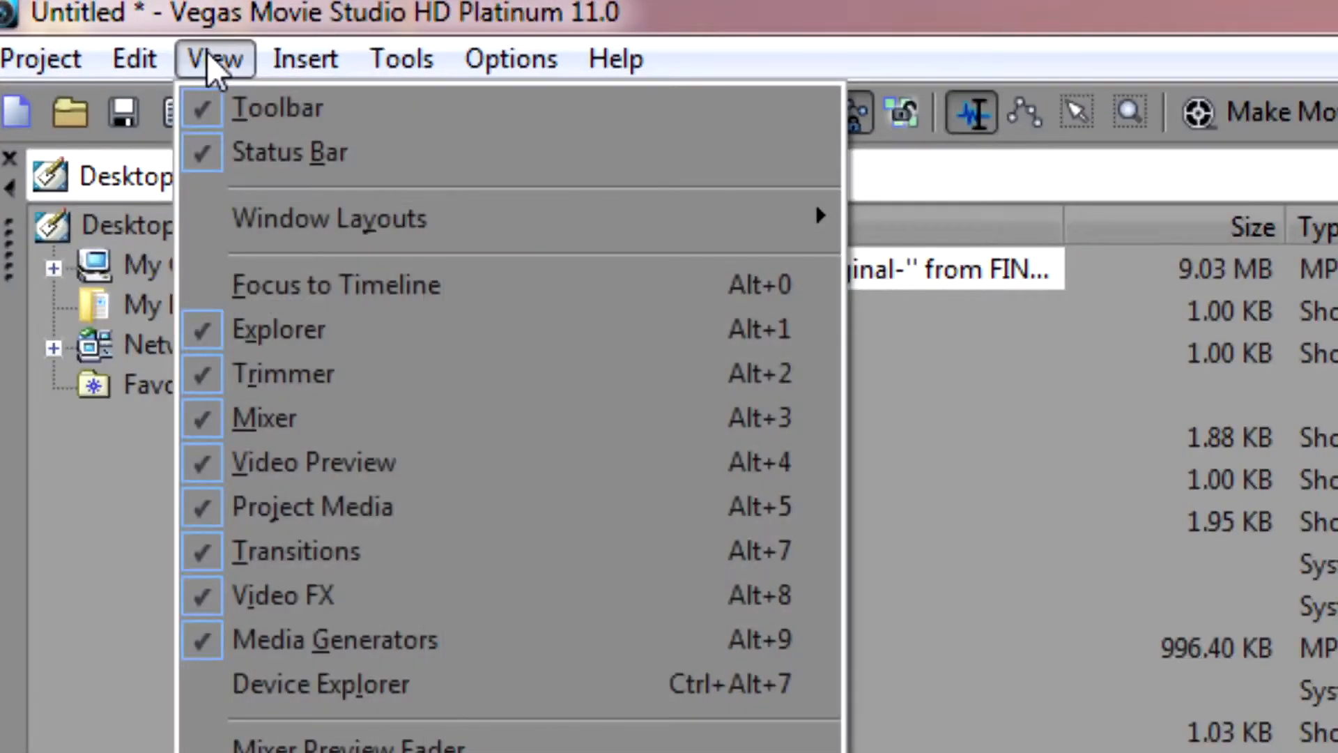
mouse_move(305, 59)
mouse_move(385, 111)
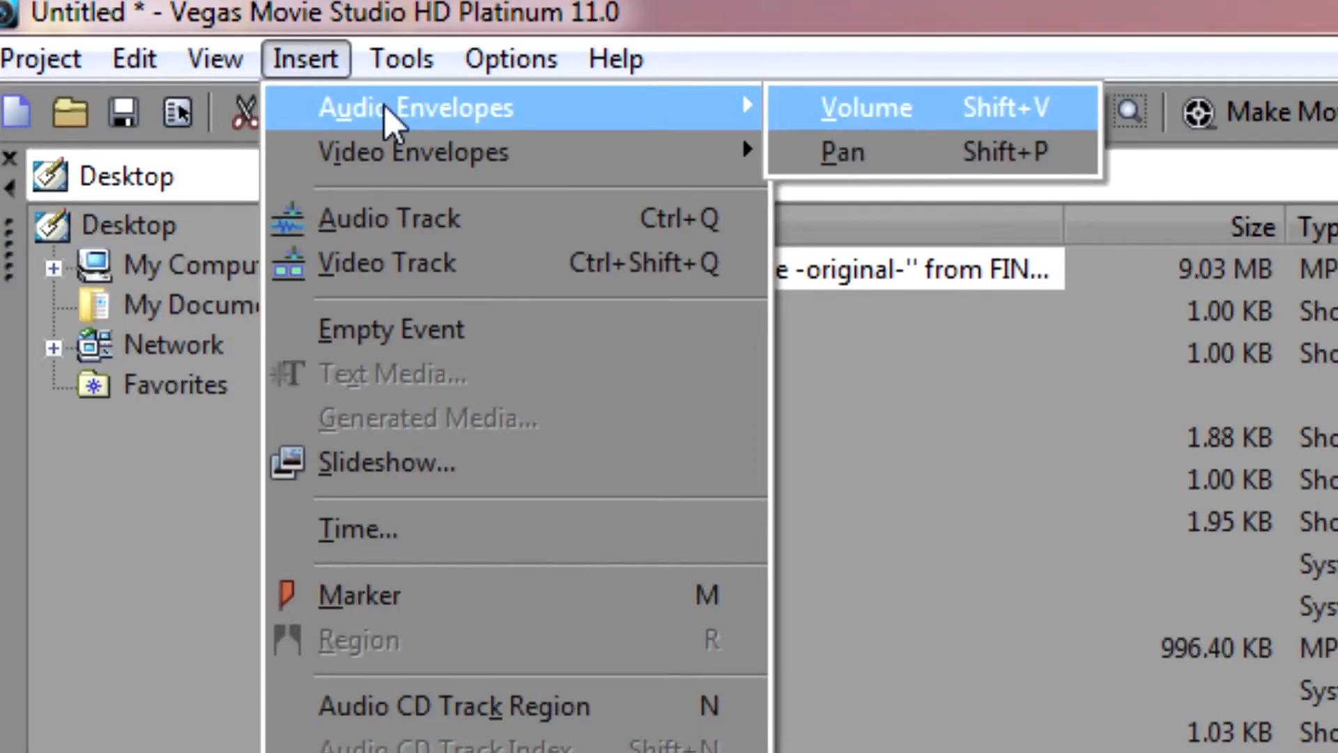
click(896, 117)
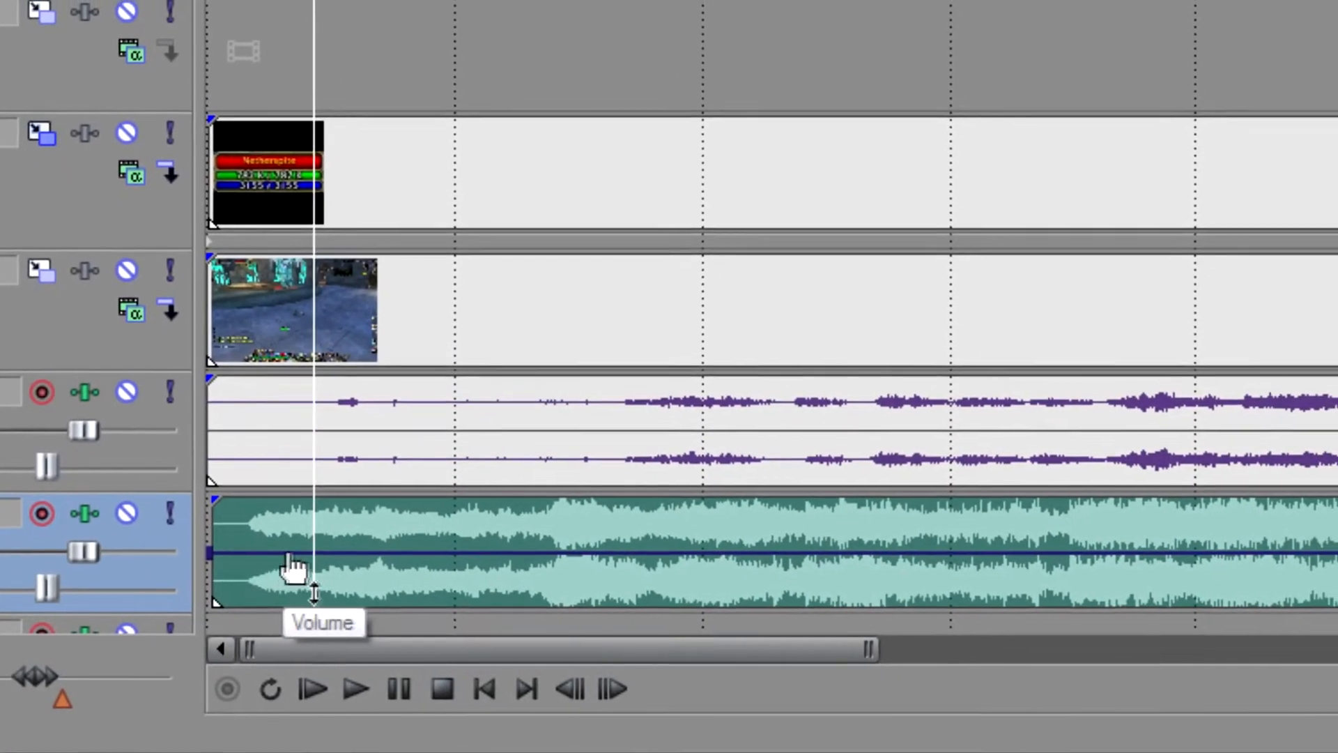
drag(334, 560, 236, 628)
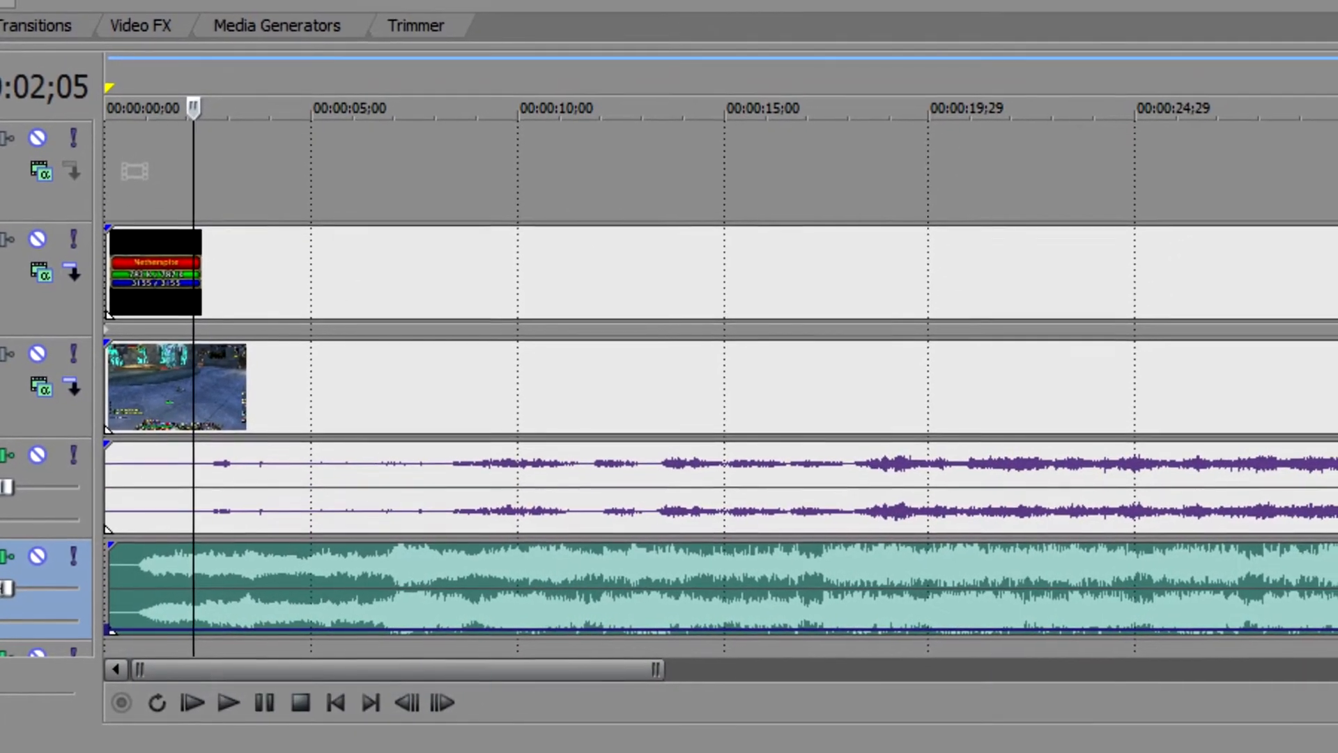
- Lower the Music track's volume envelope slightly further in two small adjustments, checking the level with short playbacks
click(219, 704)
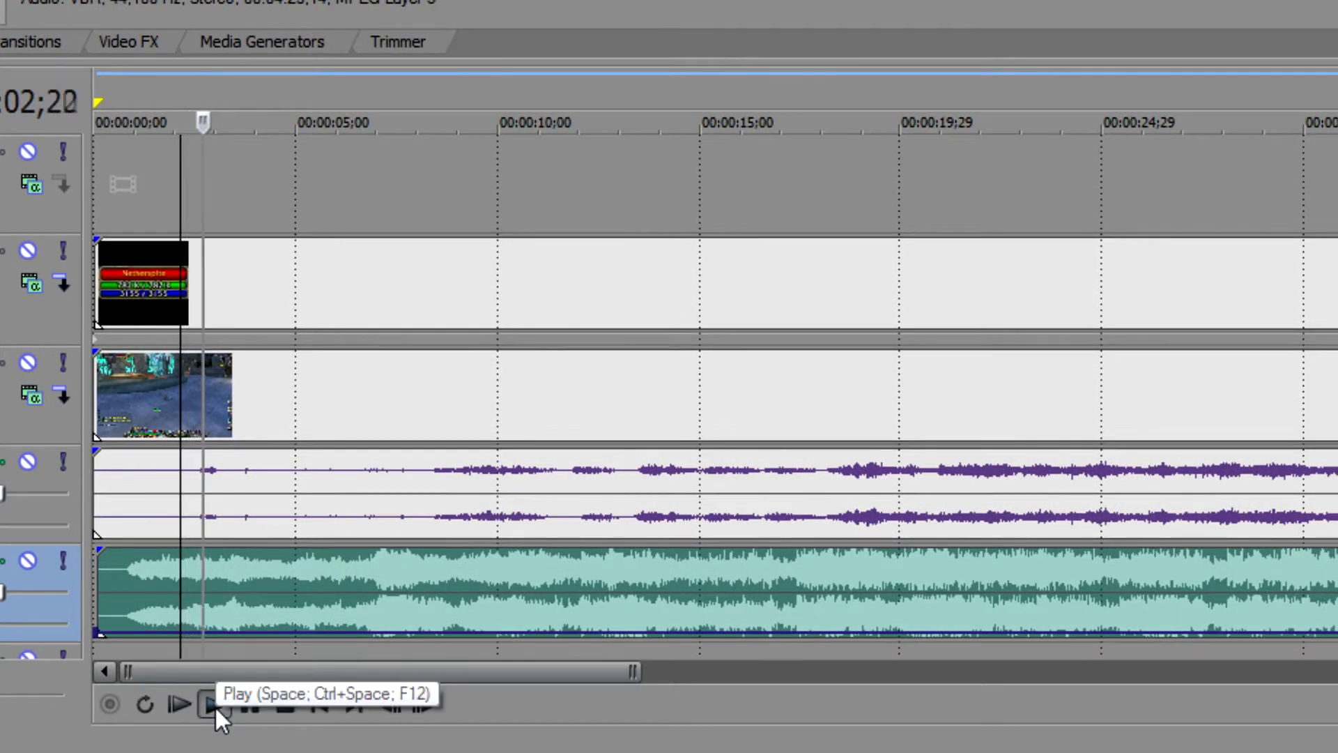
click(250, 704)
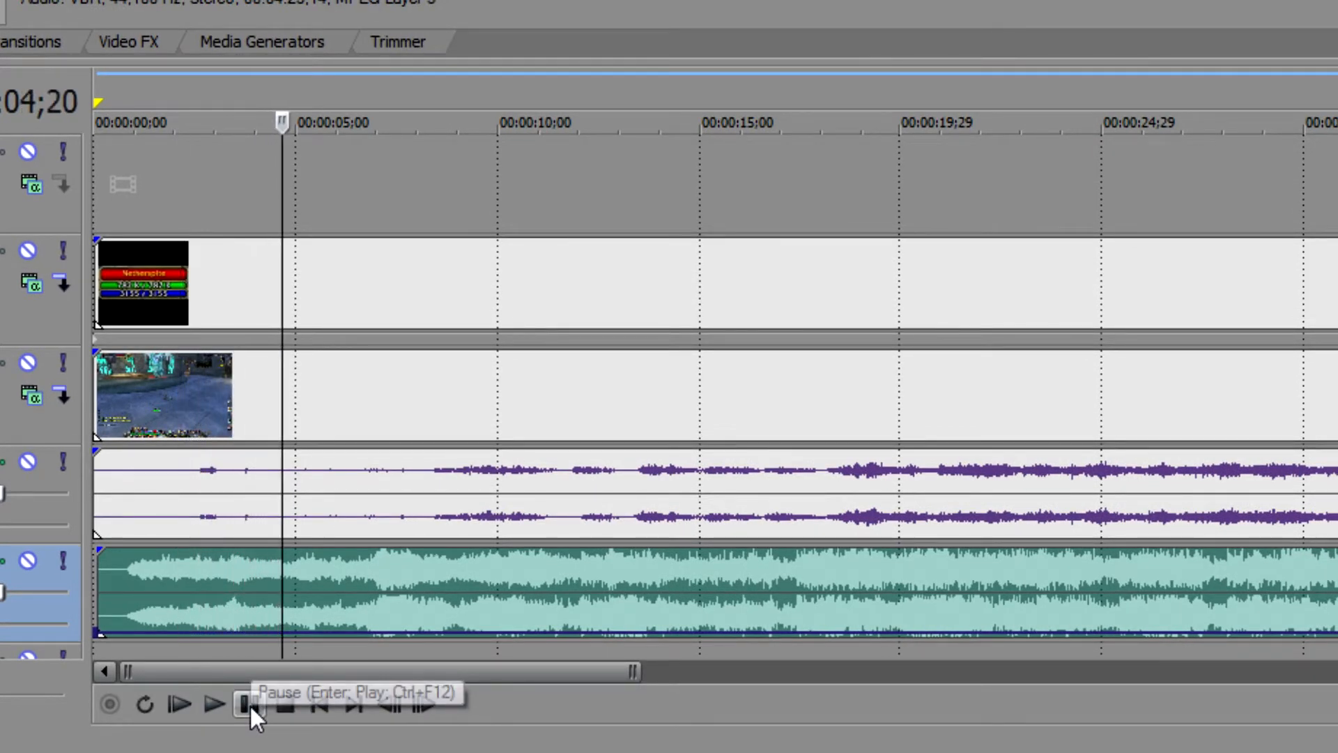
drag(323, 644, 323, 654)
click(222, 704)
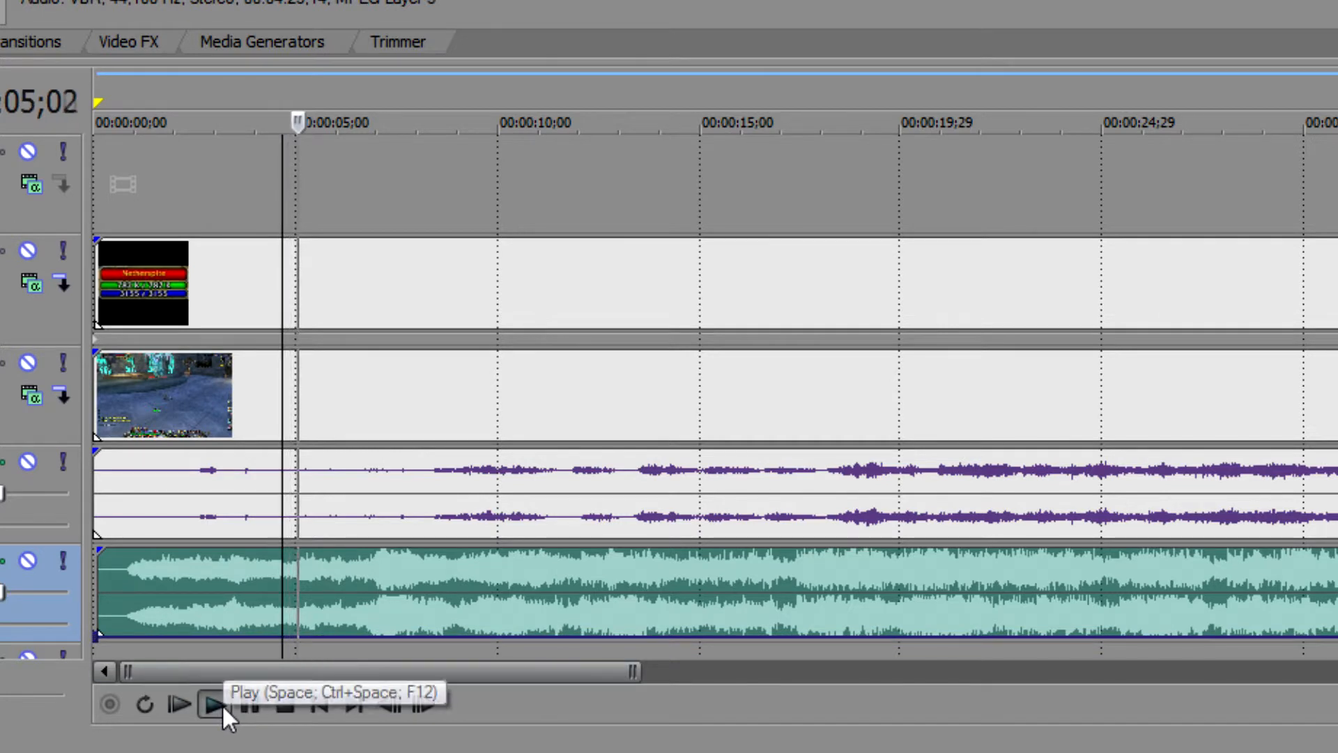
click(245, 704)
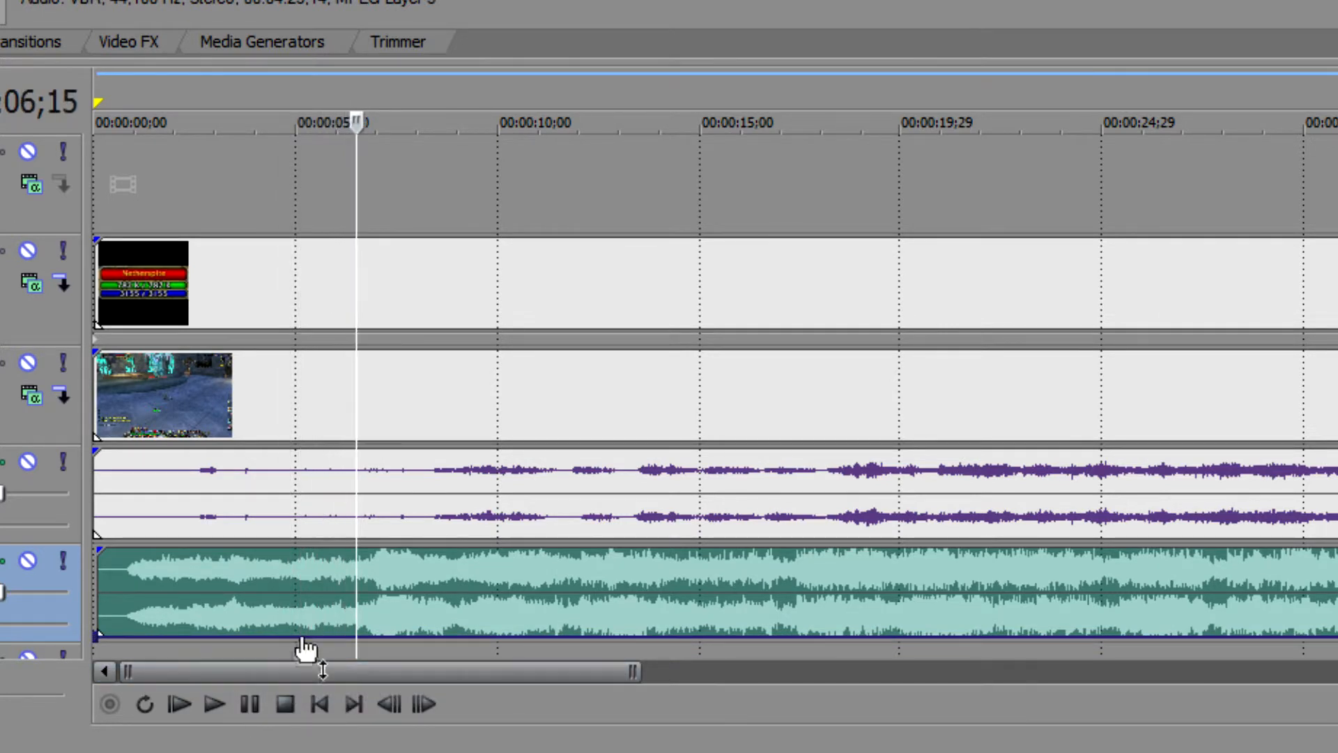
drag(304, 636, 299, 643)
click(215, 705)
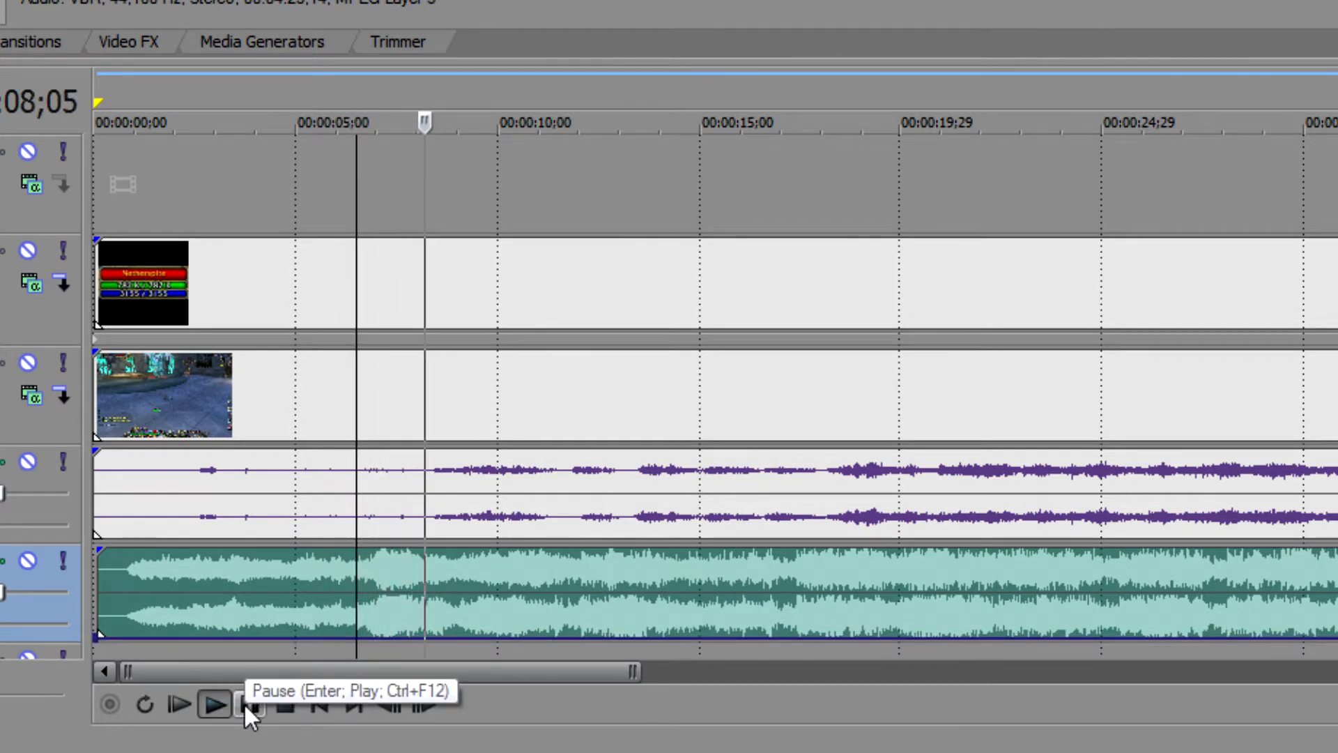
click(247, 704)
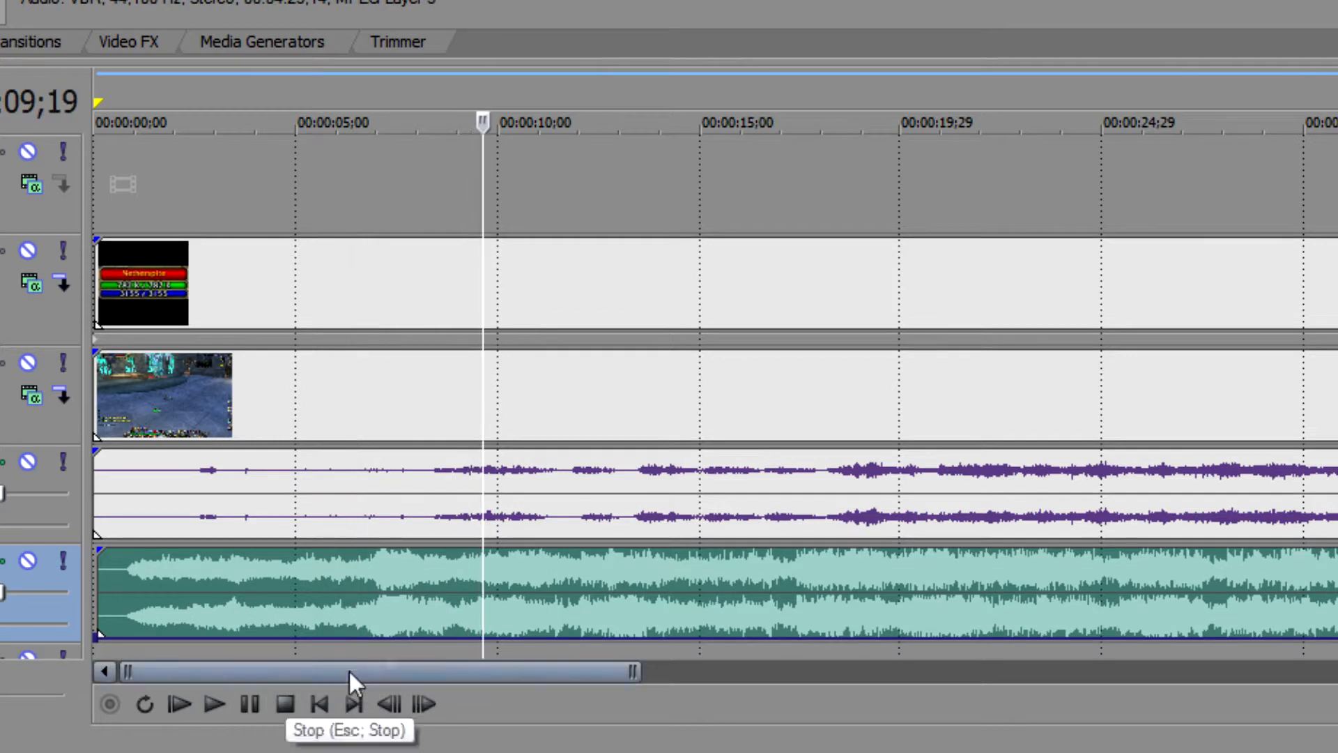
- Listen for where the quiet intro ends, split the music at 00:00:17;07, delete the opening part and move the remainder to the timeline start
click(215, 701)
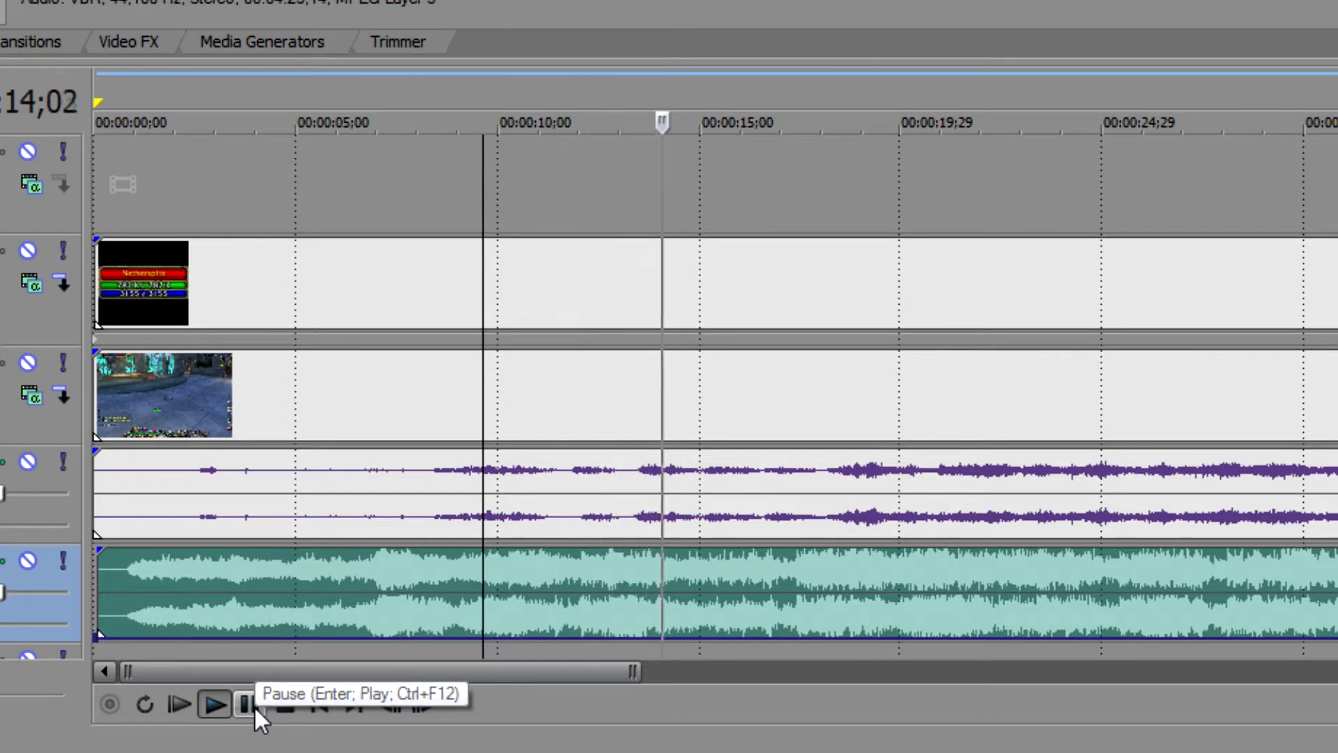
click(249, 704)
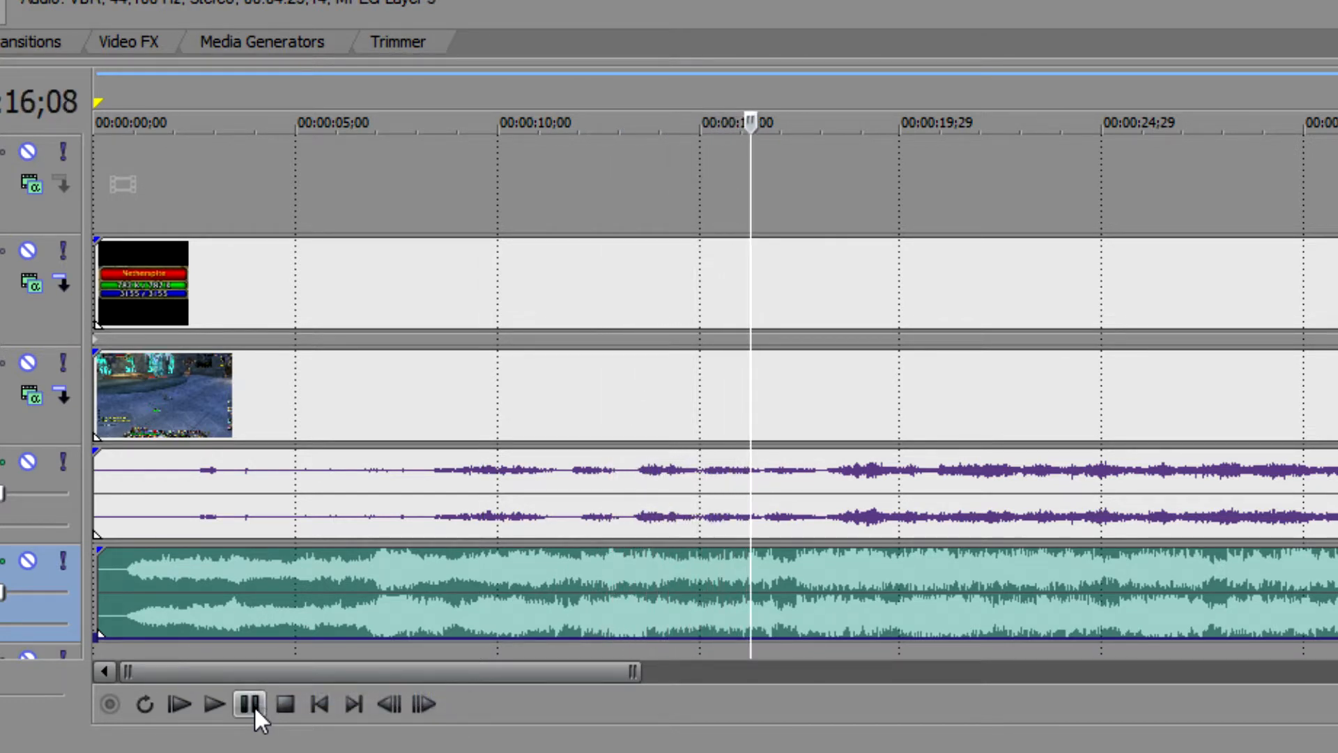
click(215, 702)
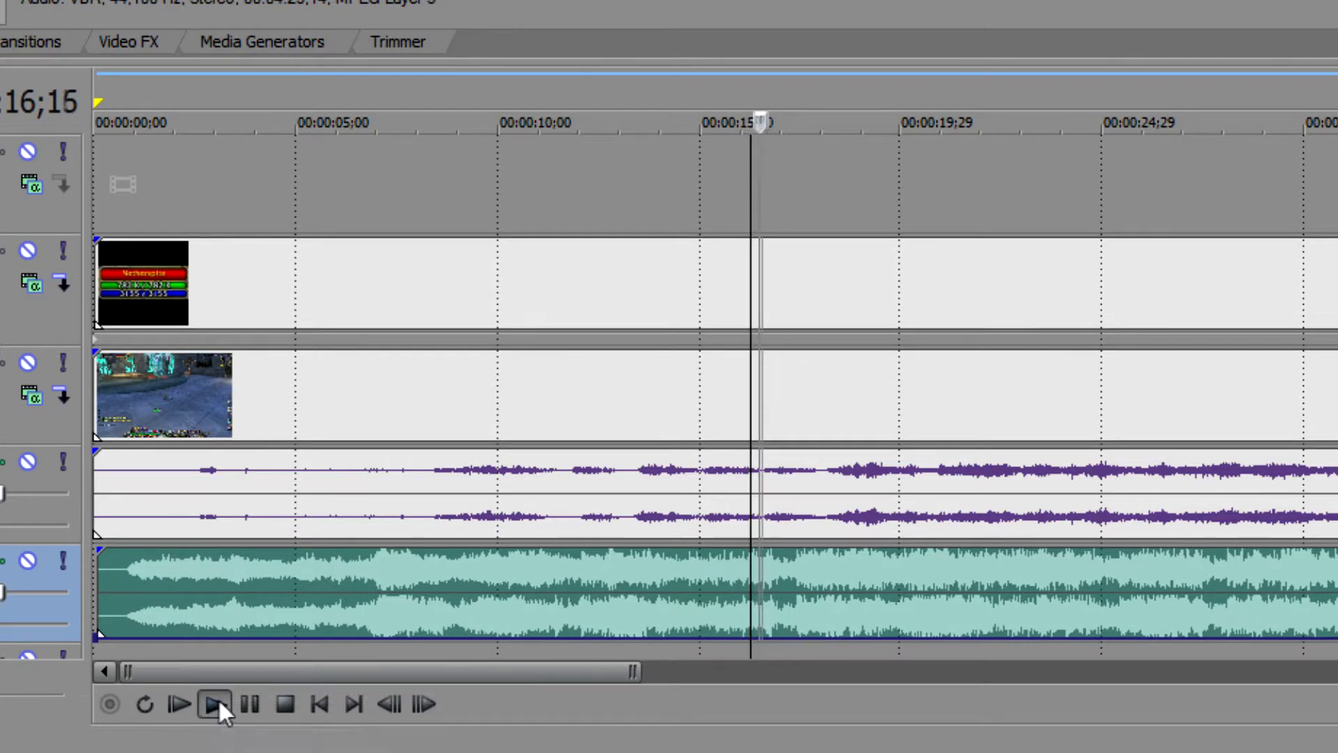
click(249, 705)
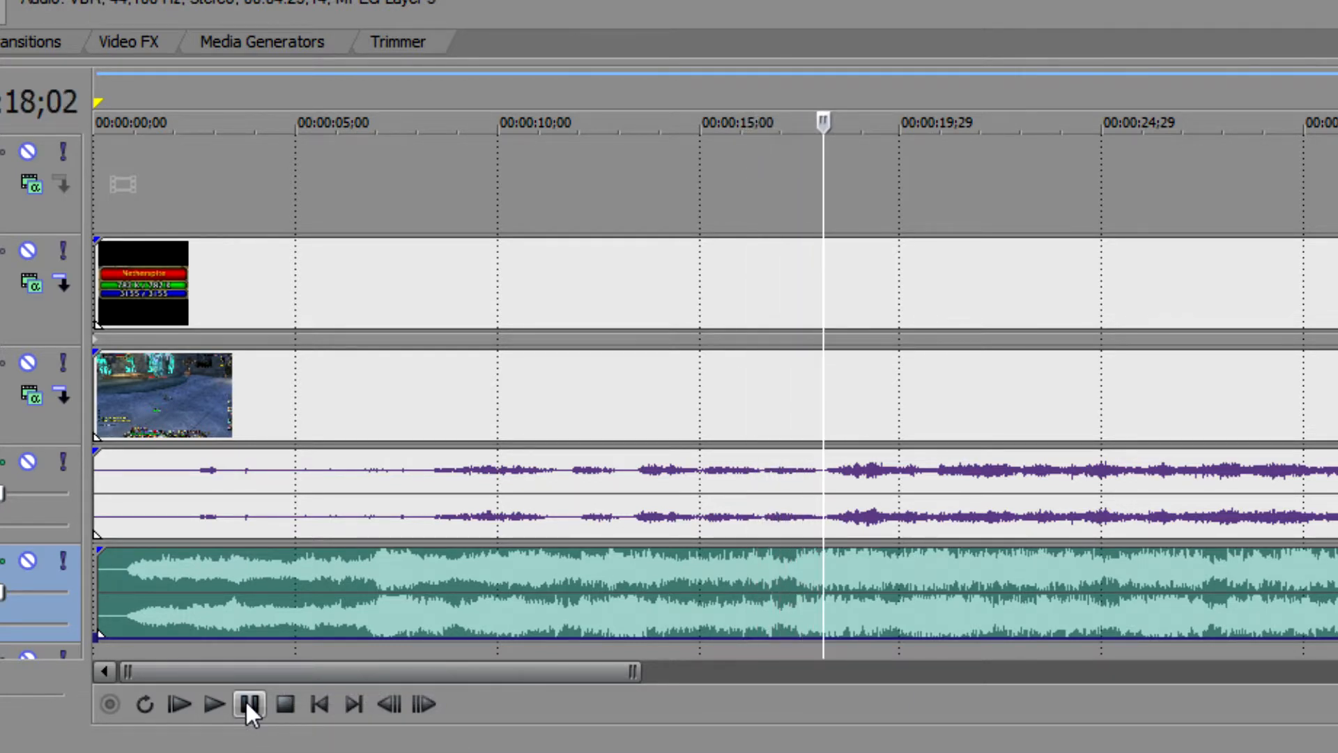
click(791, 568)
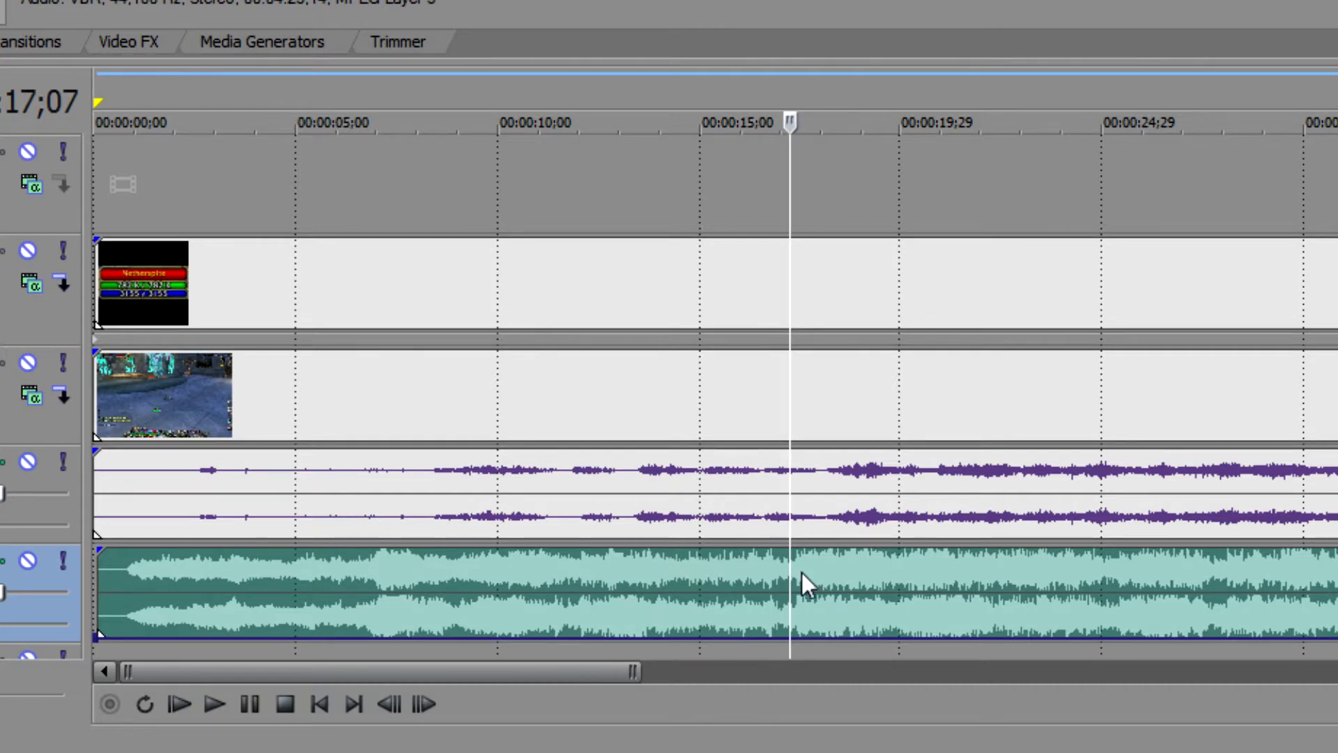
key(s)
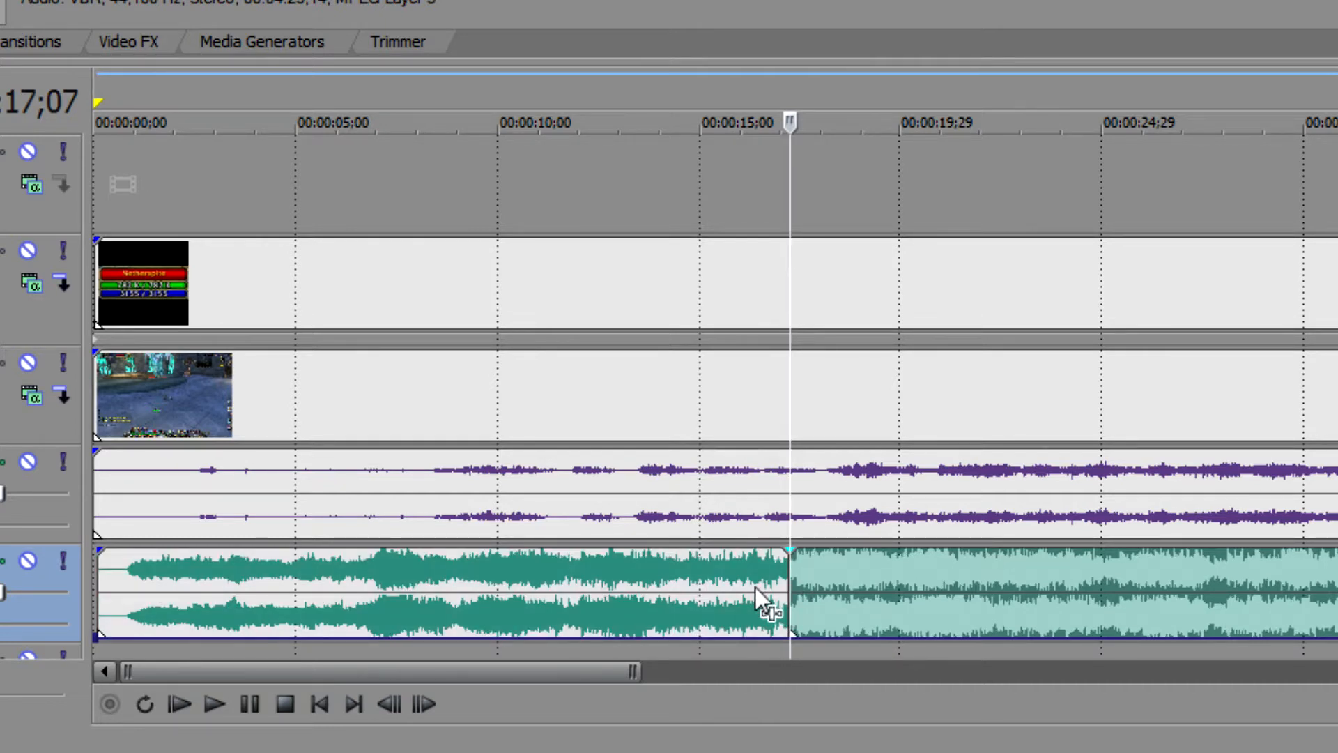
click(714, 571)
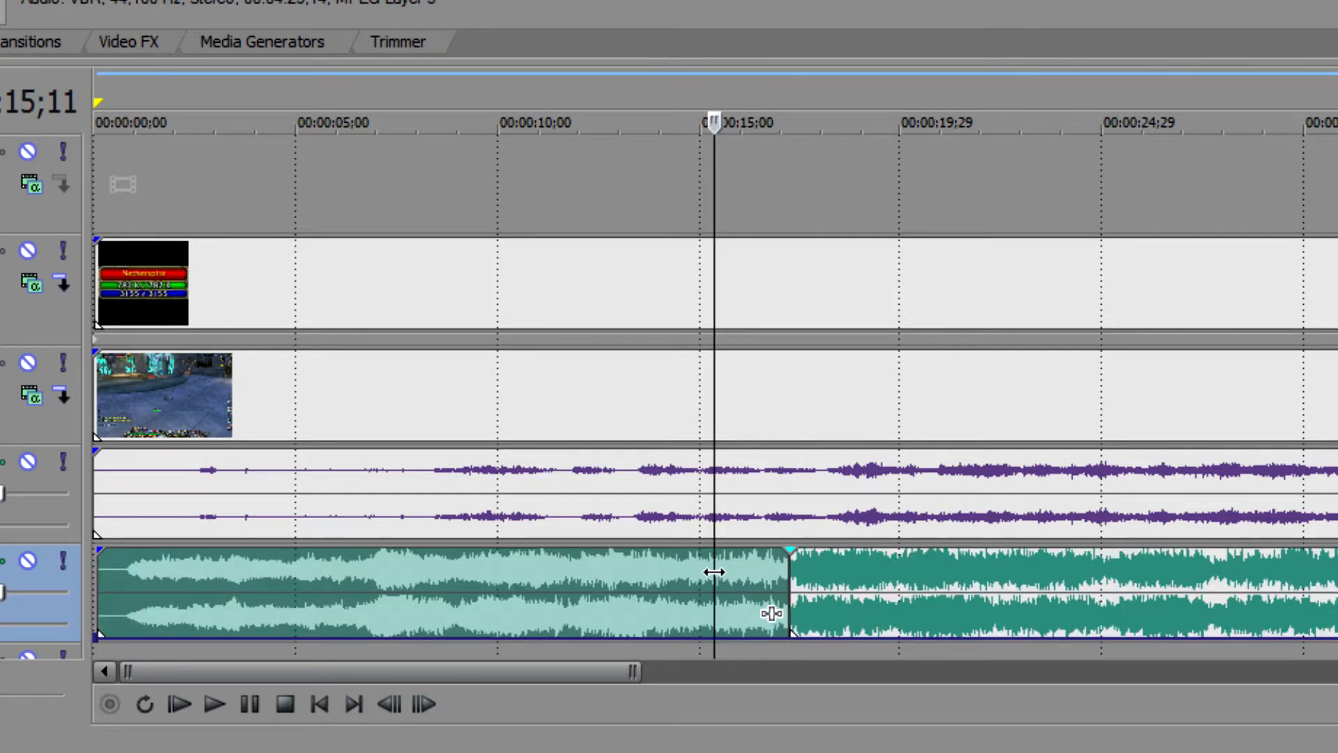
key(Delete)
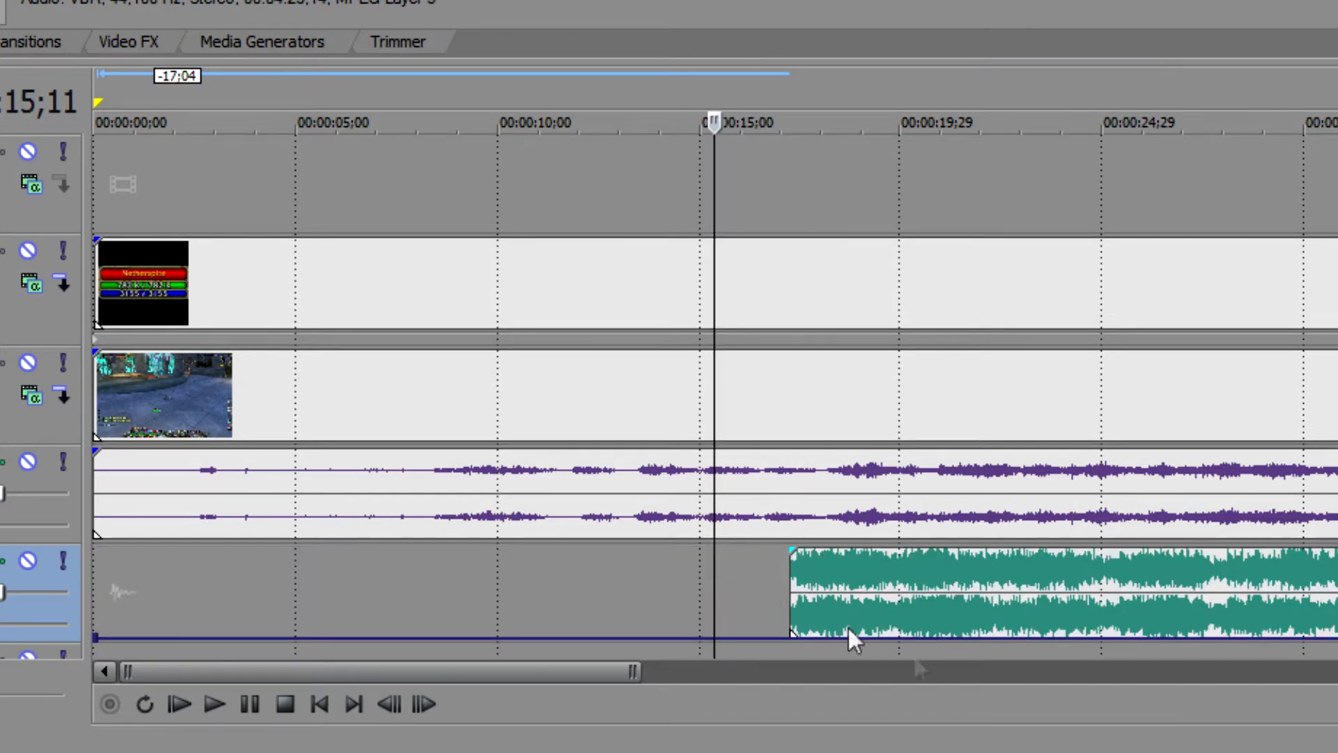
drag(928, 573, 215, 581)
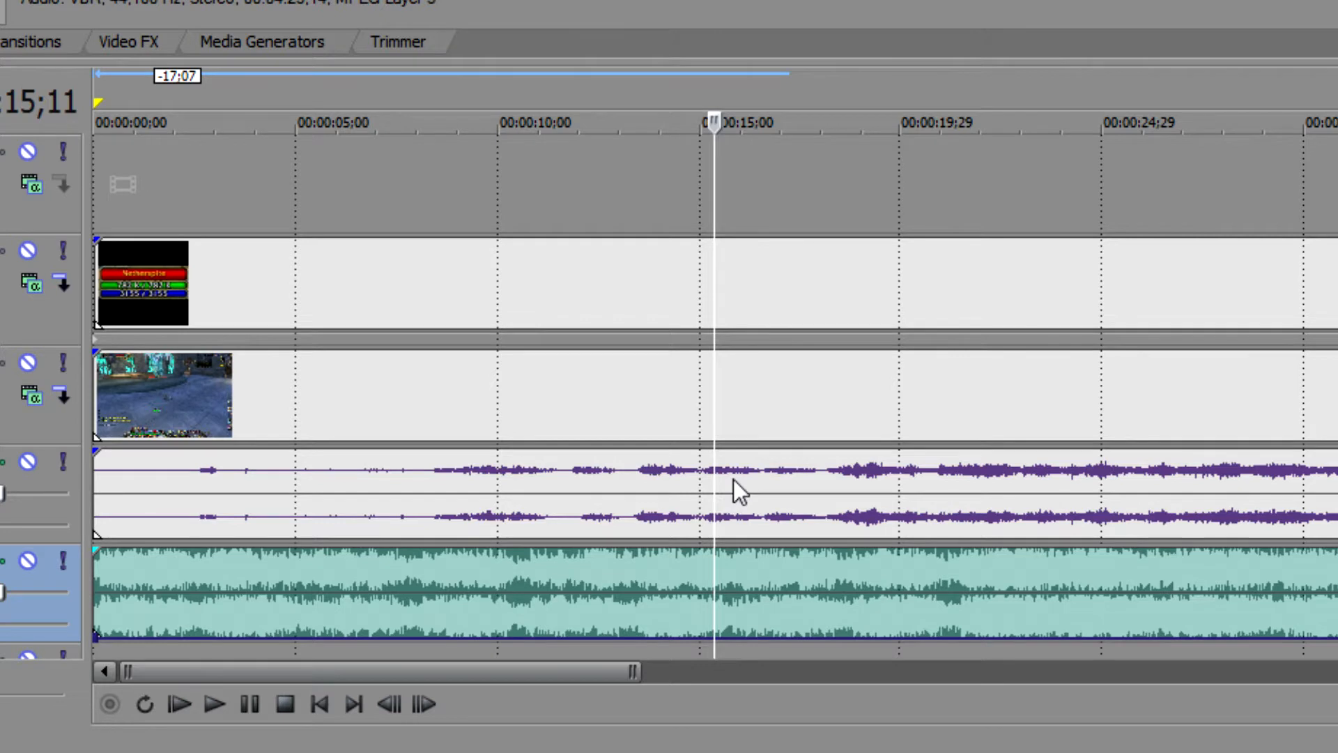
- Split the gameplay video and its Voice audio together at 00:00:18;09
click(766, 480)
click(831, 478)
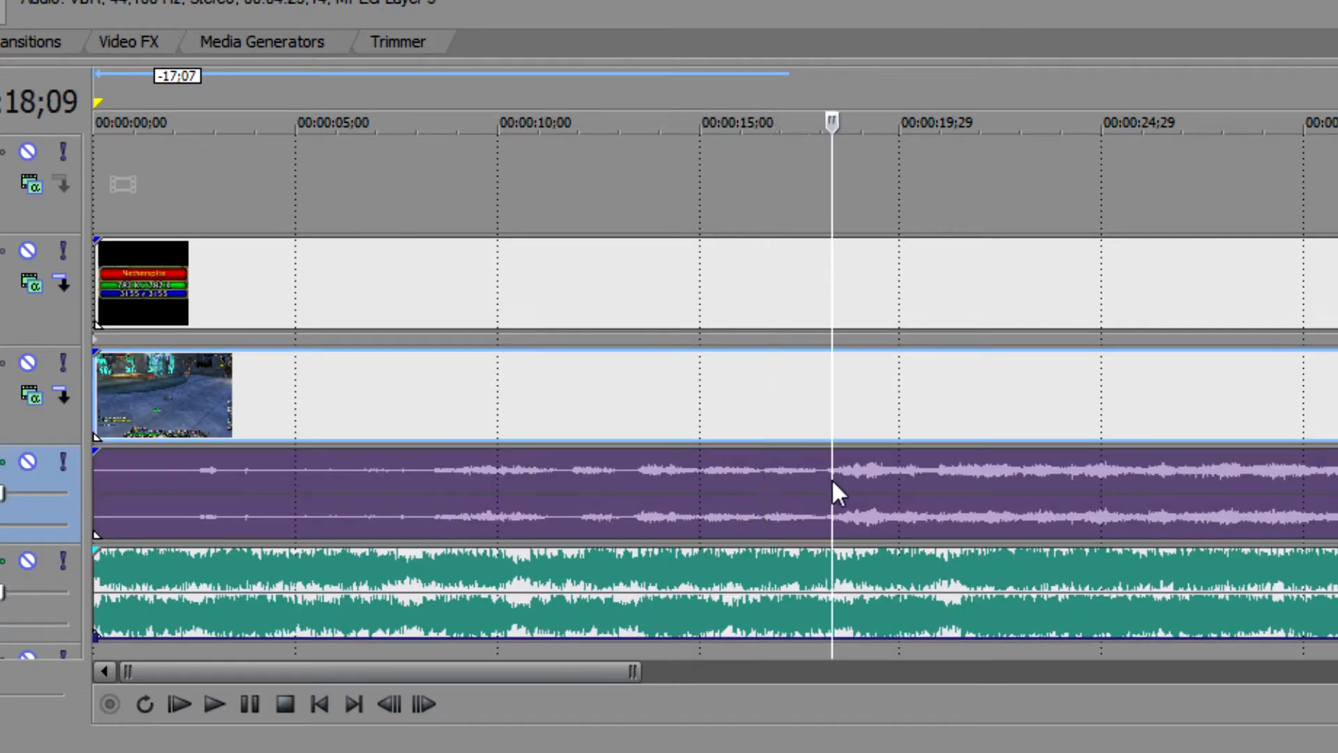
key(s)
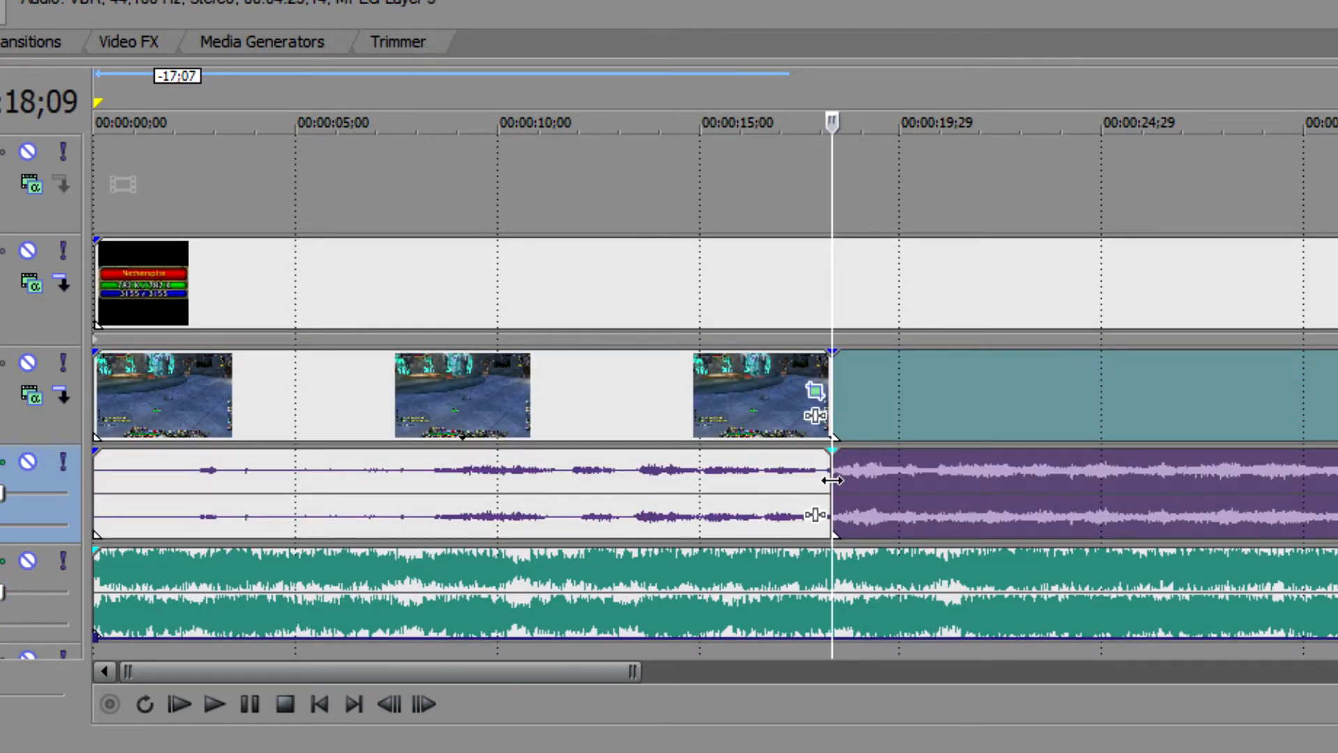
click(715, 493)
click(938, 491)
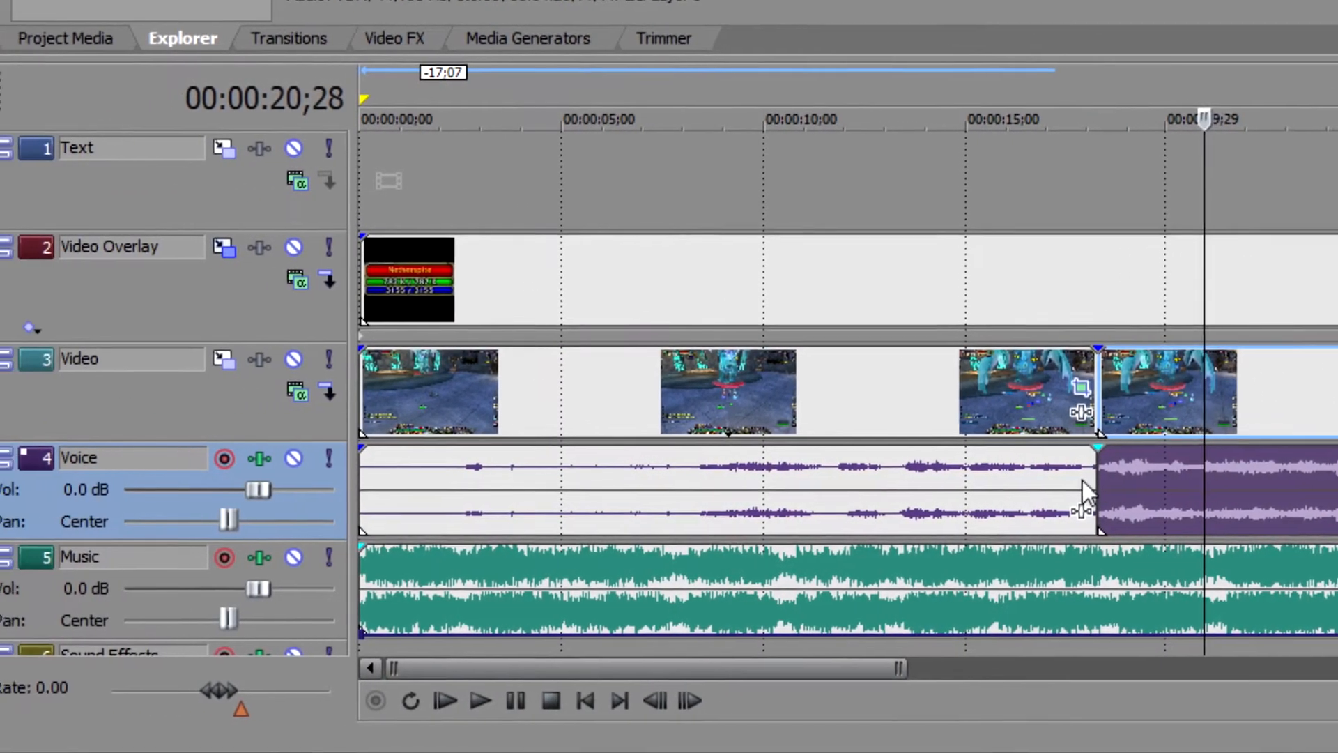
- Give the start of the music clip a fade-in of about 3 seconds and play it from the beginning
click(395, 570)
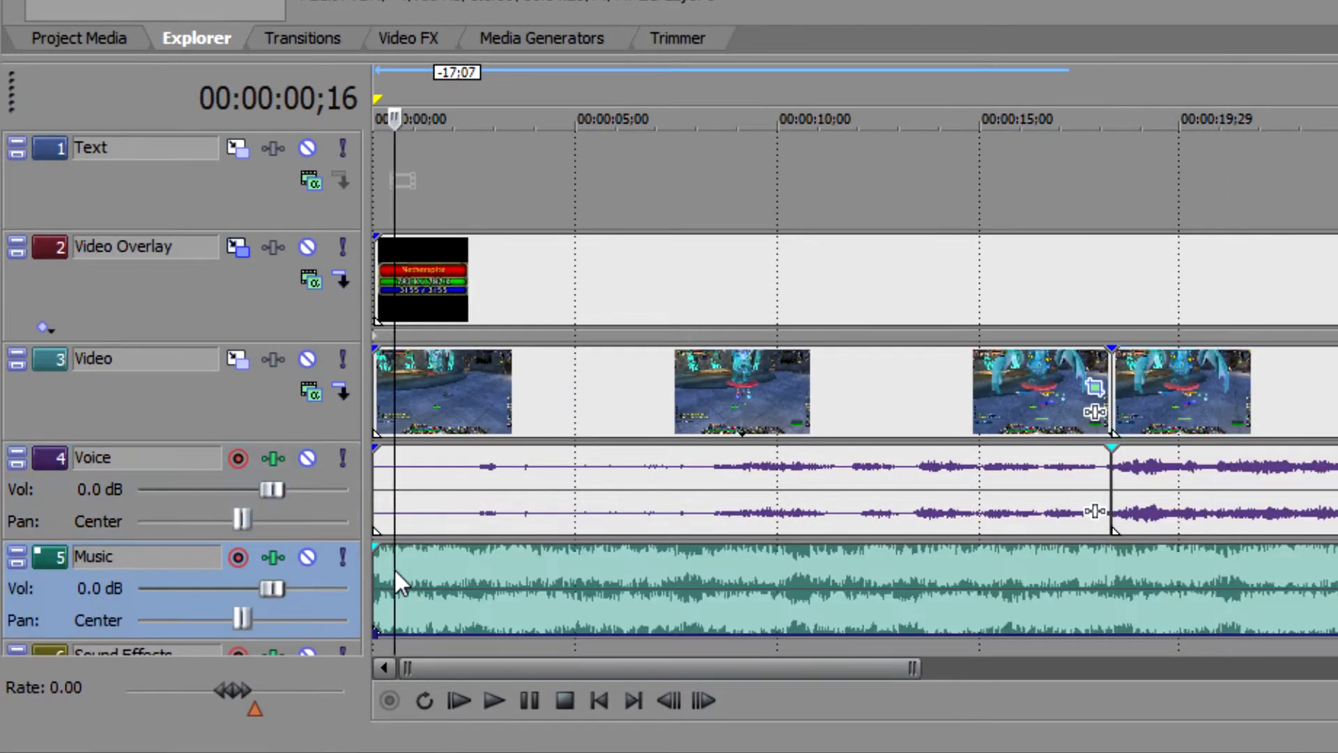
drag(370, 551, 490, 567)
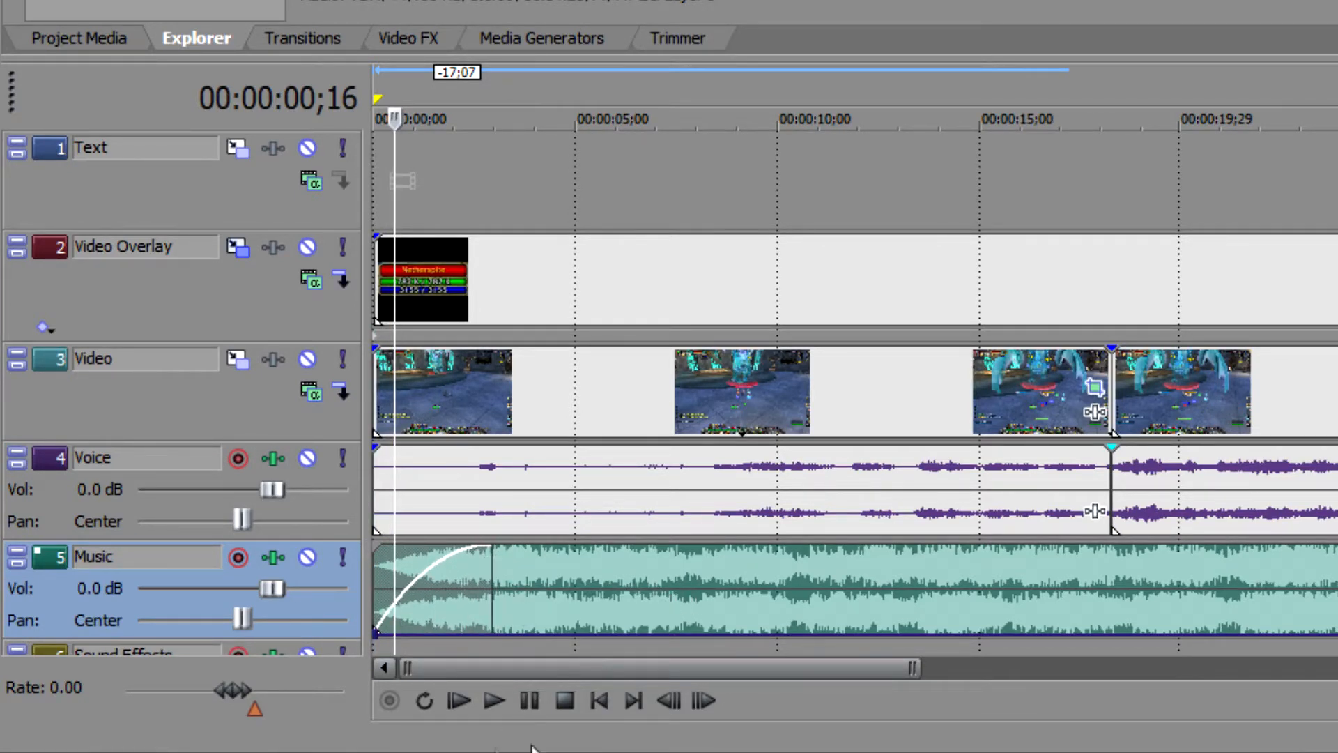
click(600, 701)
click(493, 700)
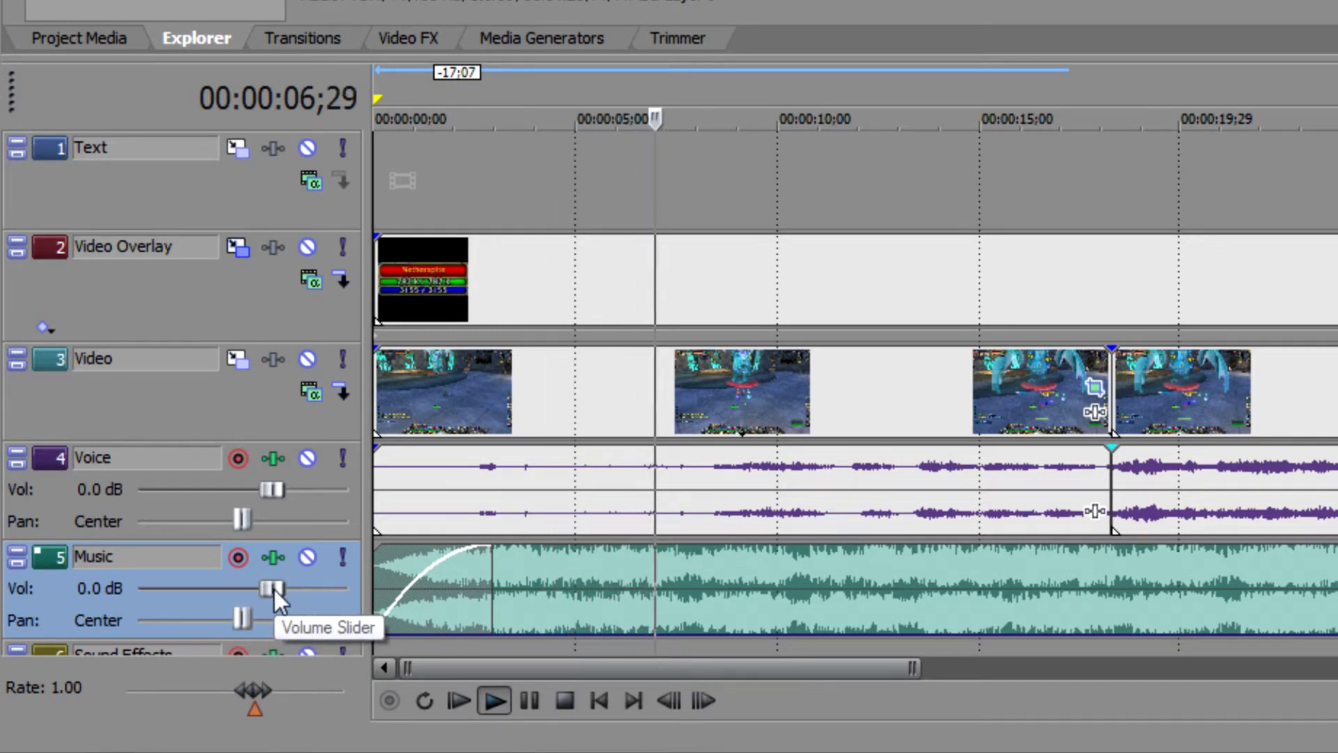
- Reduce the Music track's volume to -4.6 dB during playback, pausing once the level is set
drag(274, 589, 240, 588)
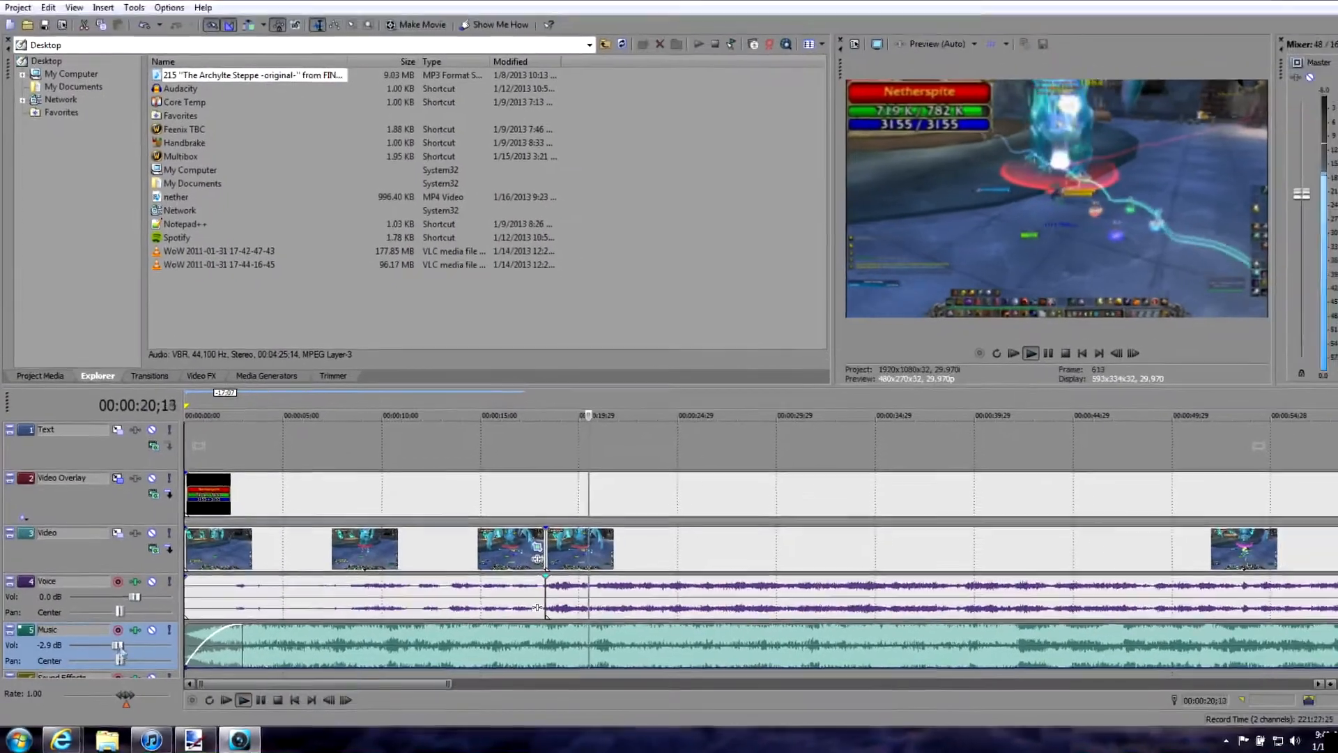
drag(125, 642, 117, 640)
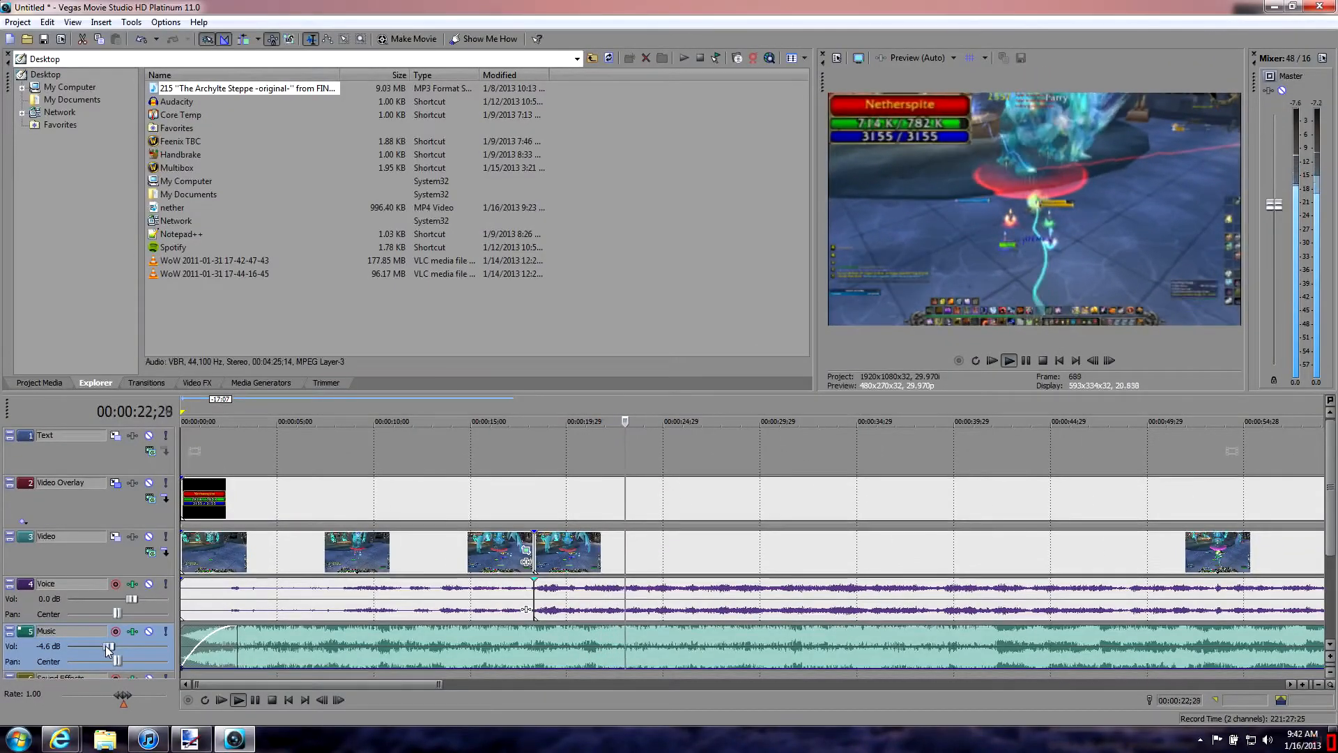
click(254, 700)
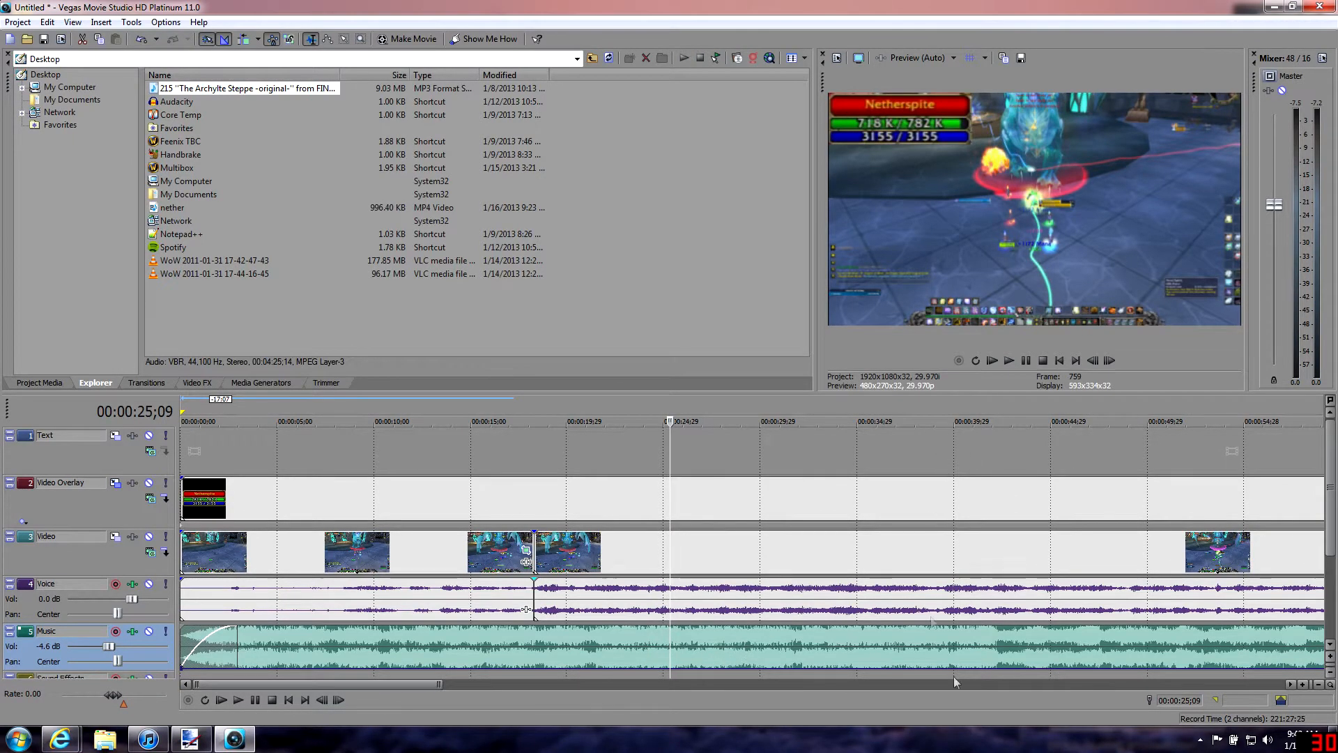
- Split the music clip where the gameplay video ends, delete the excess, and play back the faded-out ending
drag(429, 684, 577, 686)
scroll(903, 586, down, 5)
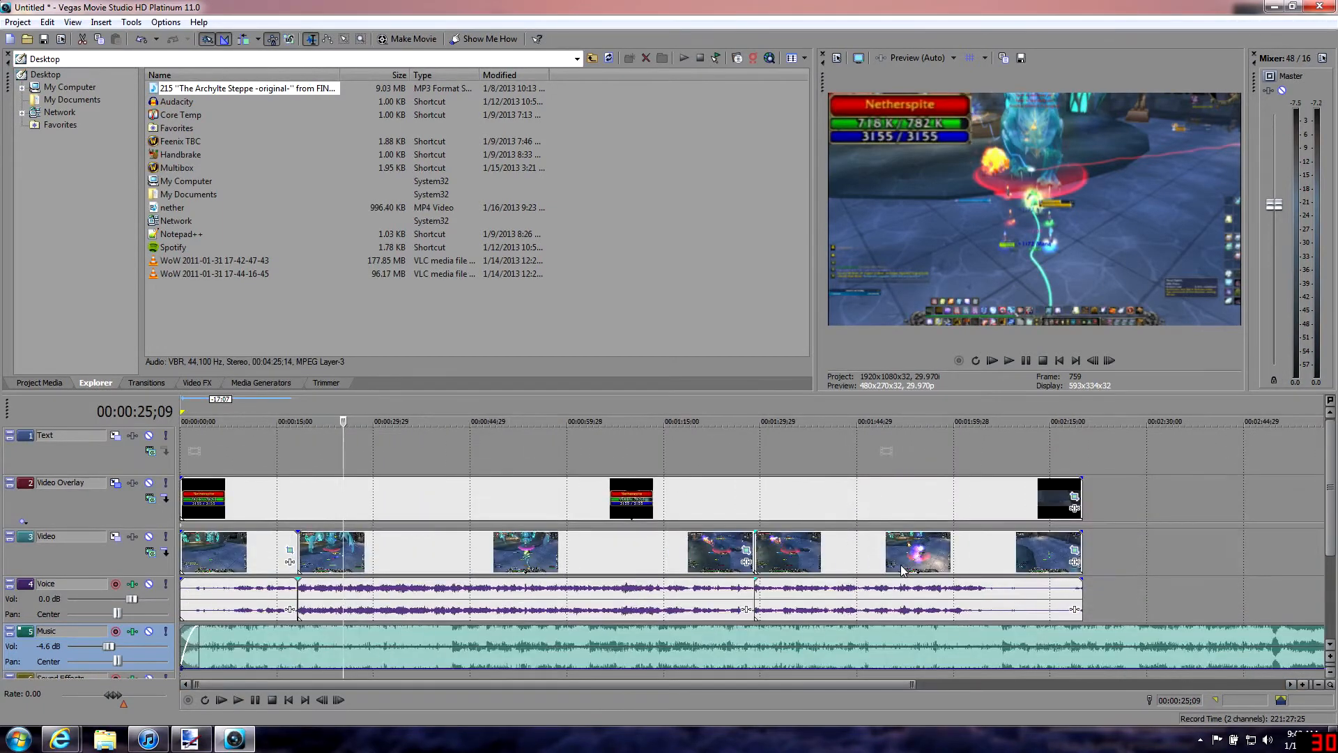
drag(868, 684, 1116, 686)
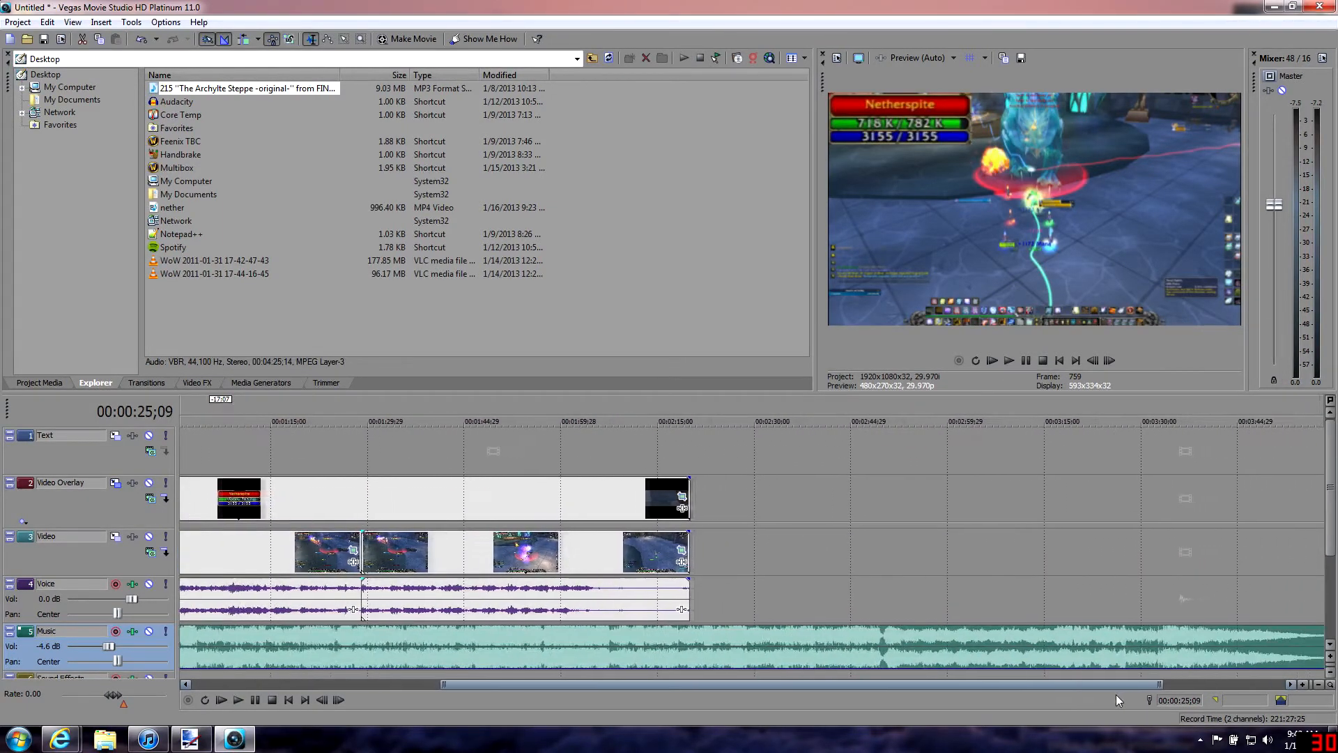
click(686, 458)
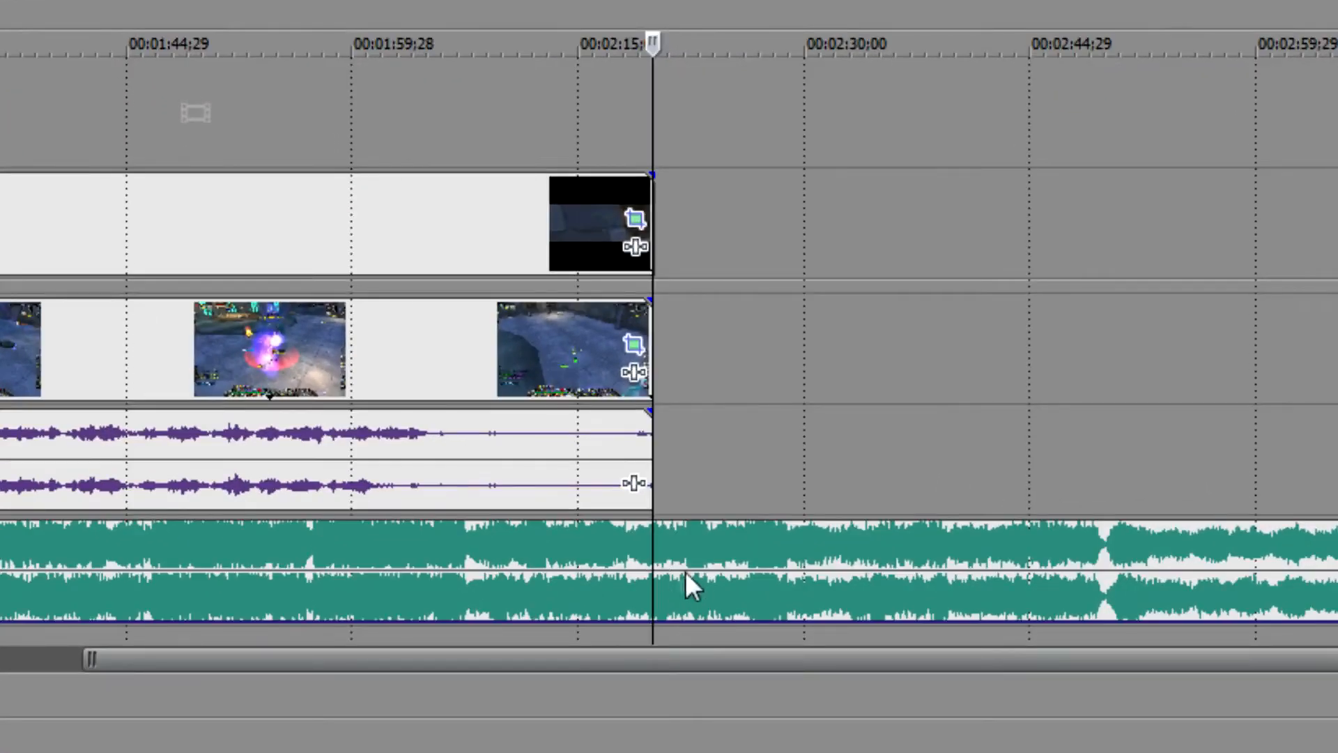
click(672, 543)
click(650, 549)
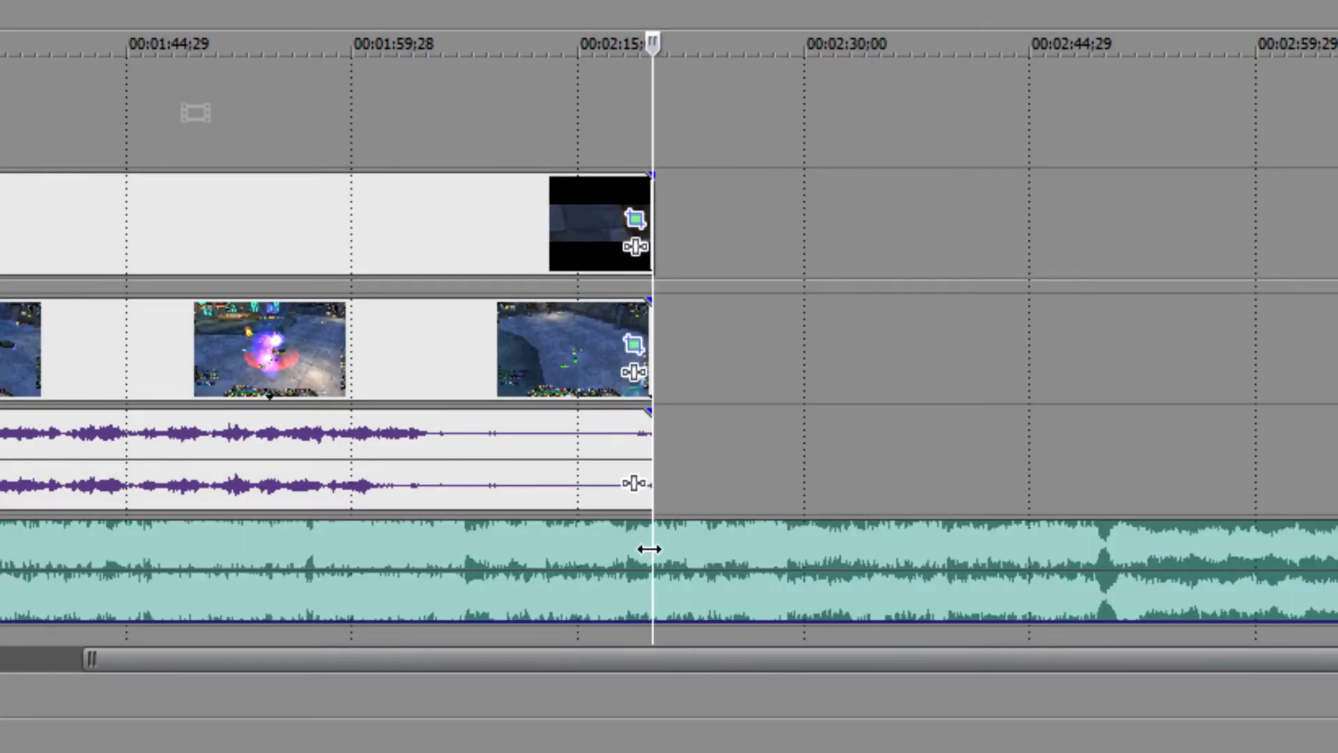
key(s)
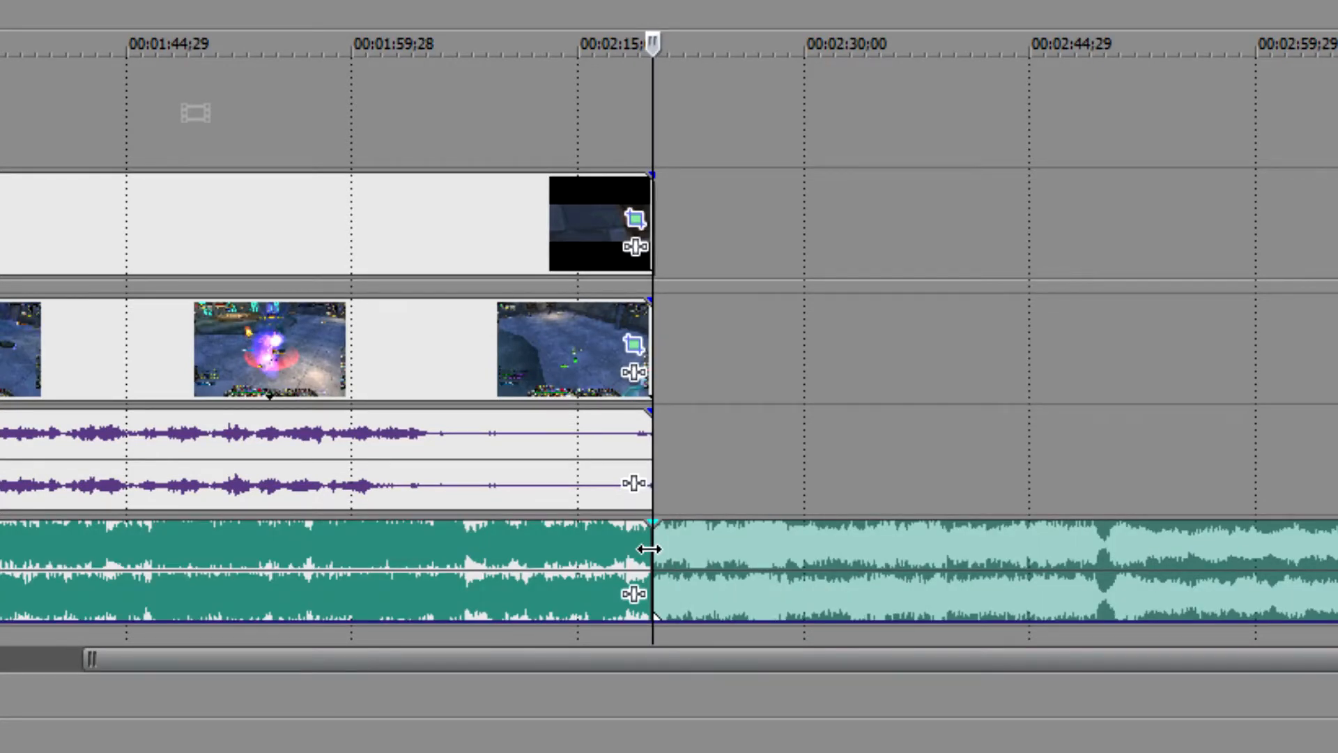
click(772, 546)
key(Delete)
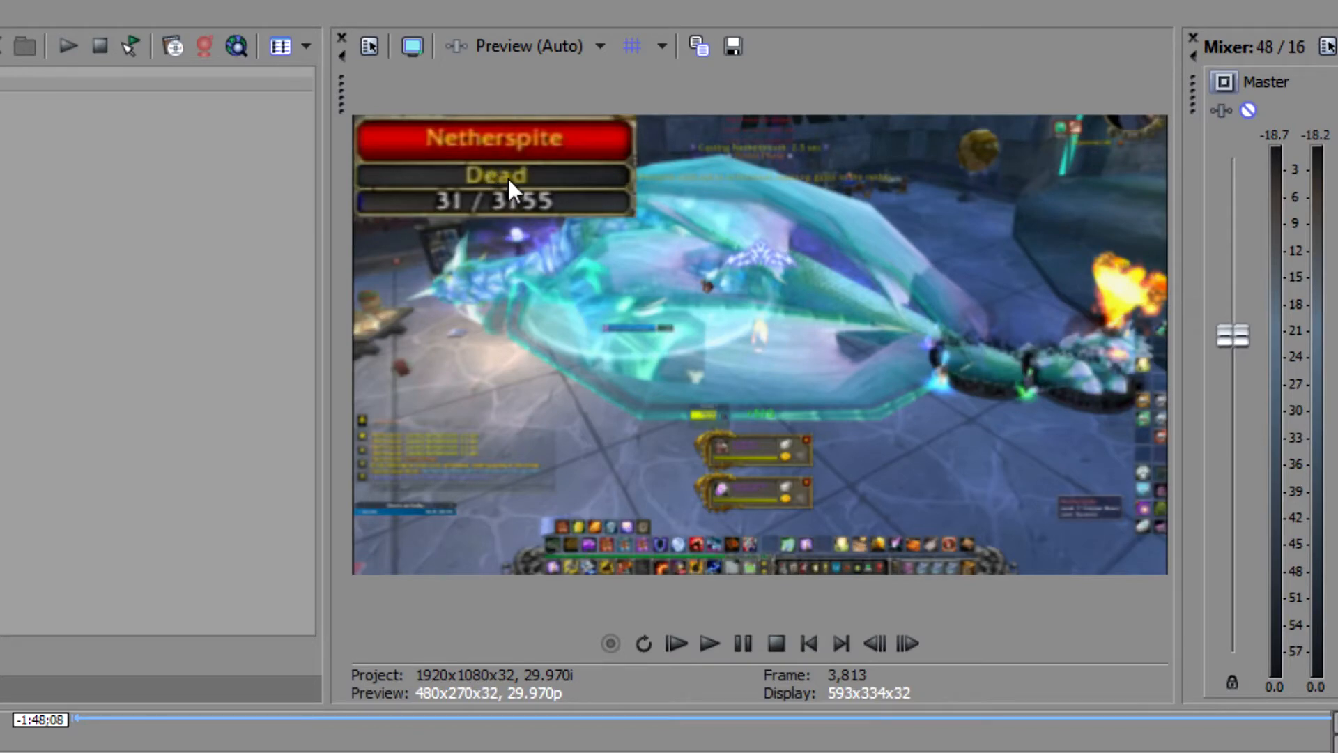
key(space)
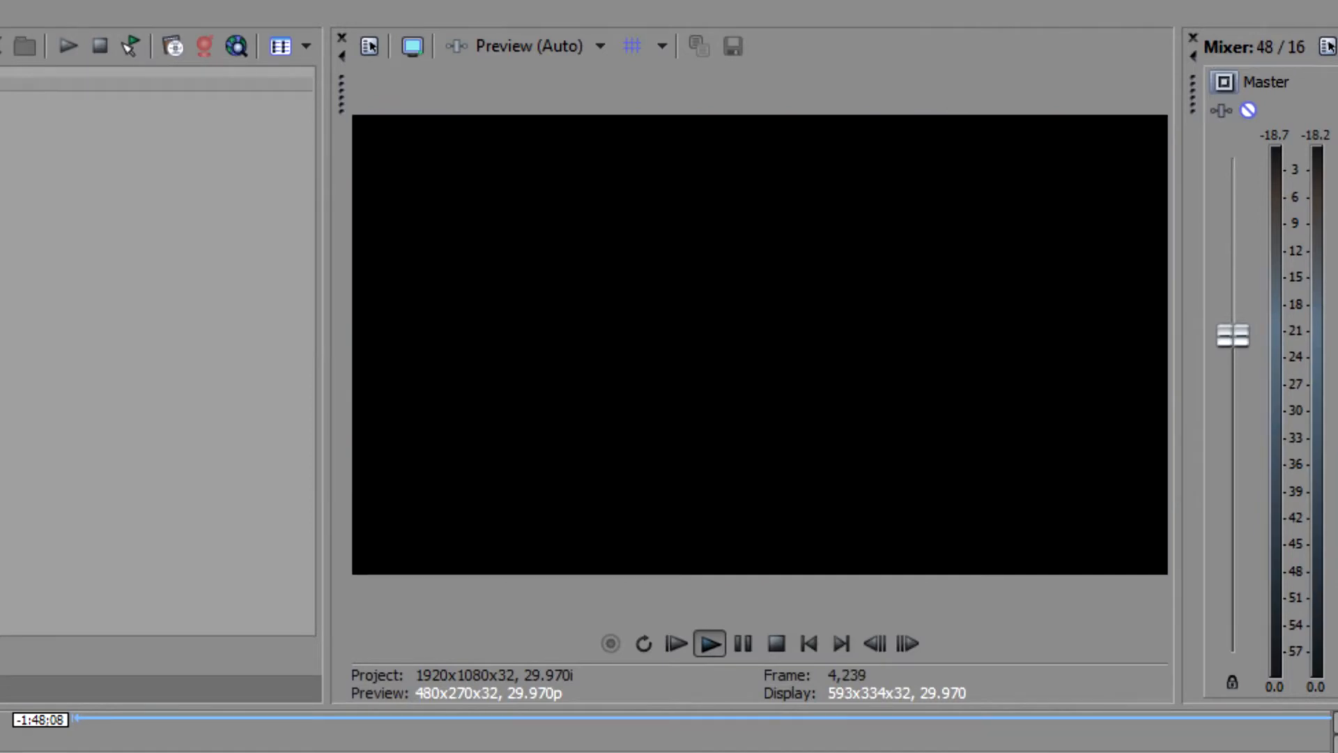
key(space)
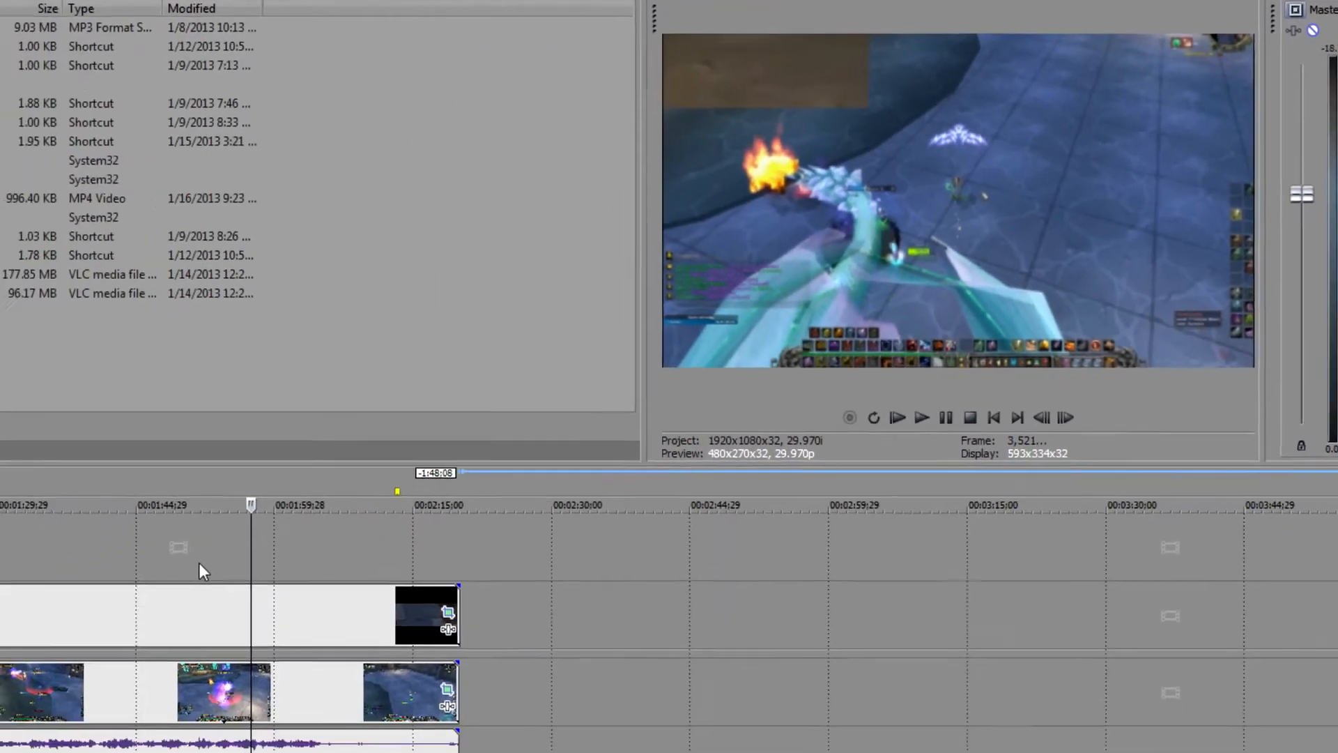
- Split the Video Overlay clip at frame 3,615, delete the remainder, and give the new end a short fade-out
click(344, 479)
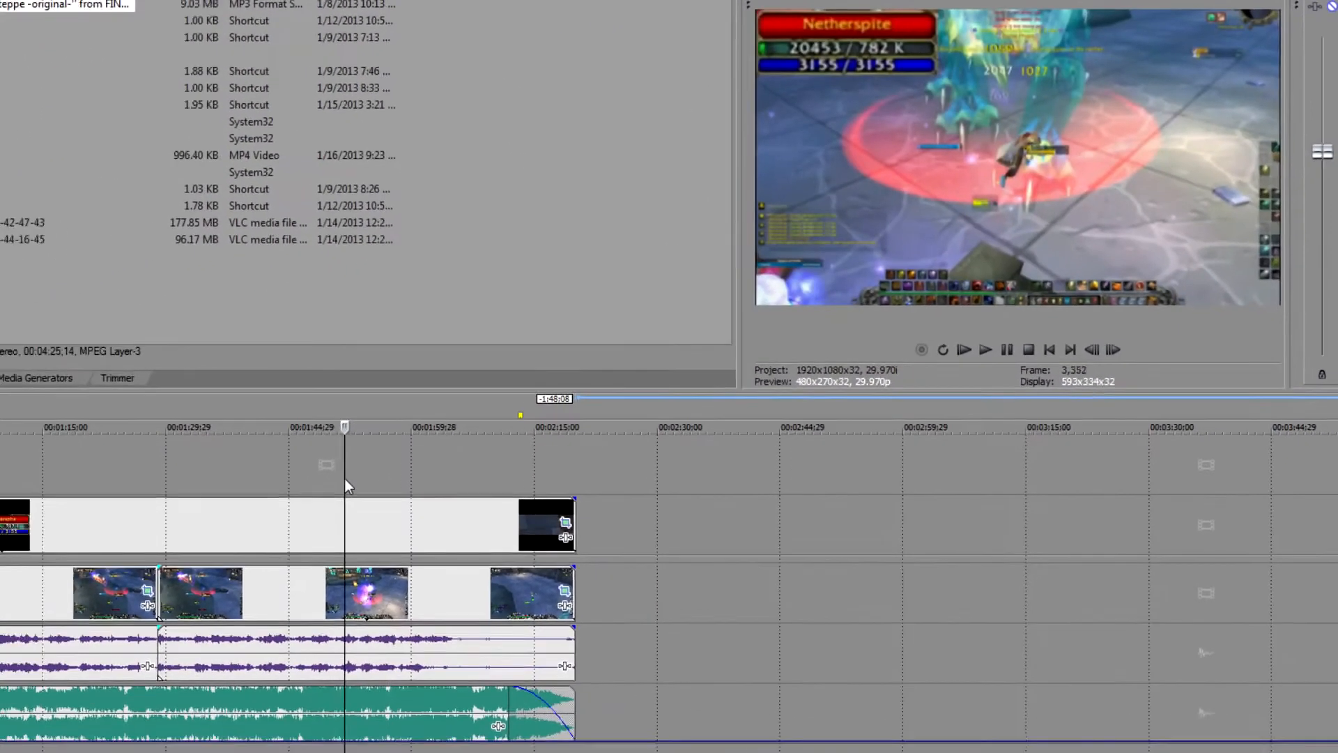
click(422, 480)
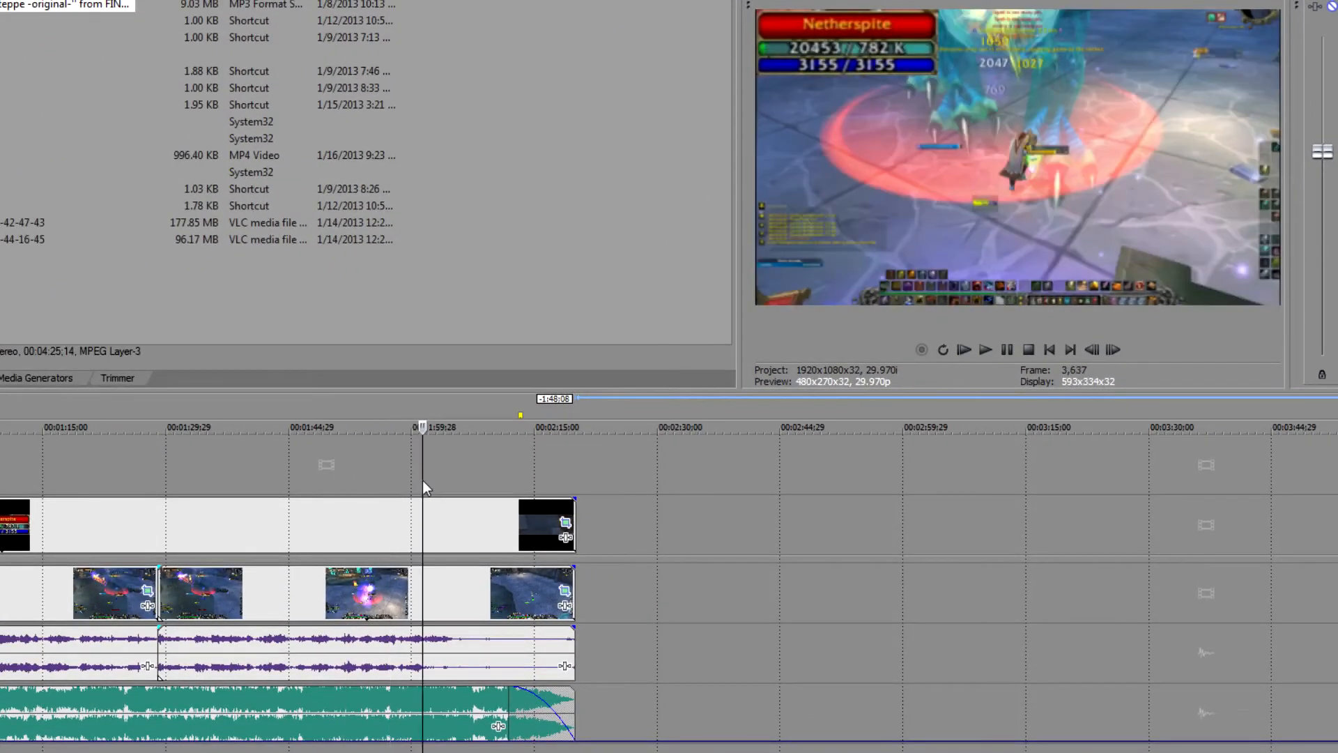
click(417, 481)
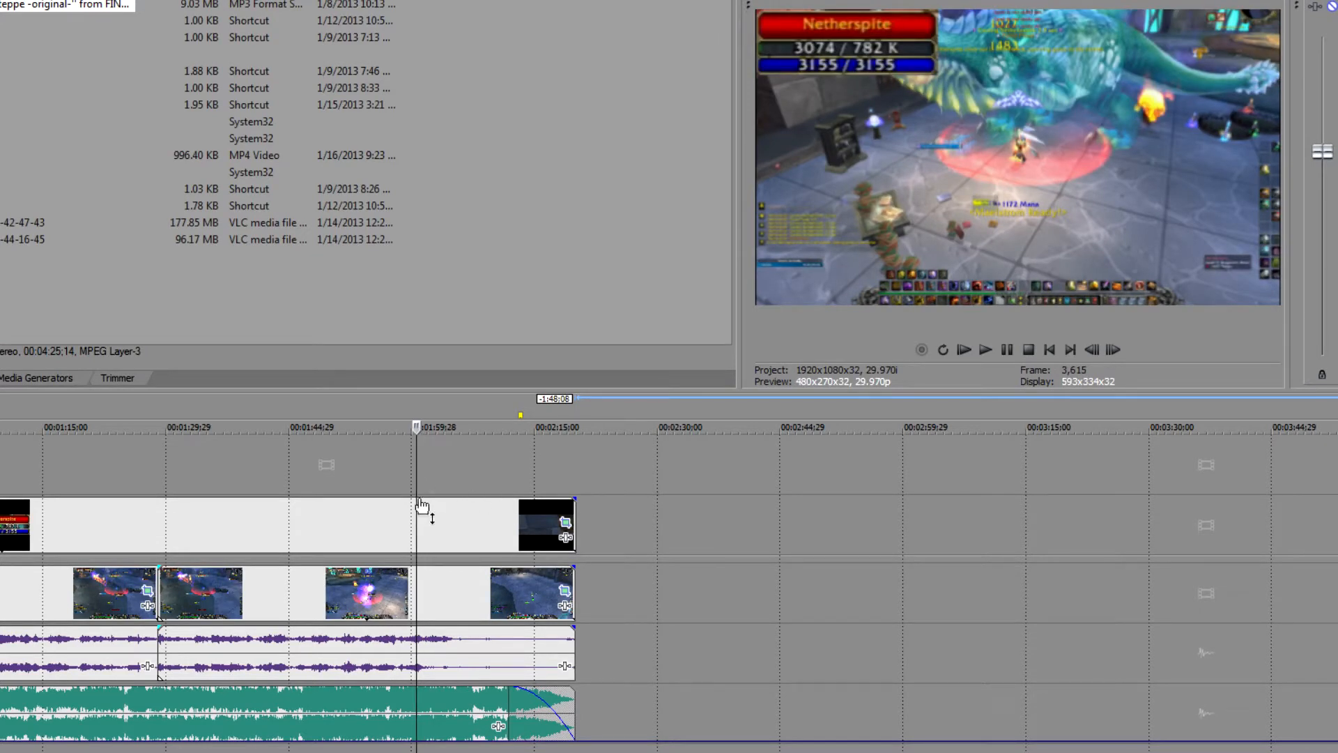
click(421, 520)
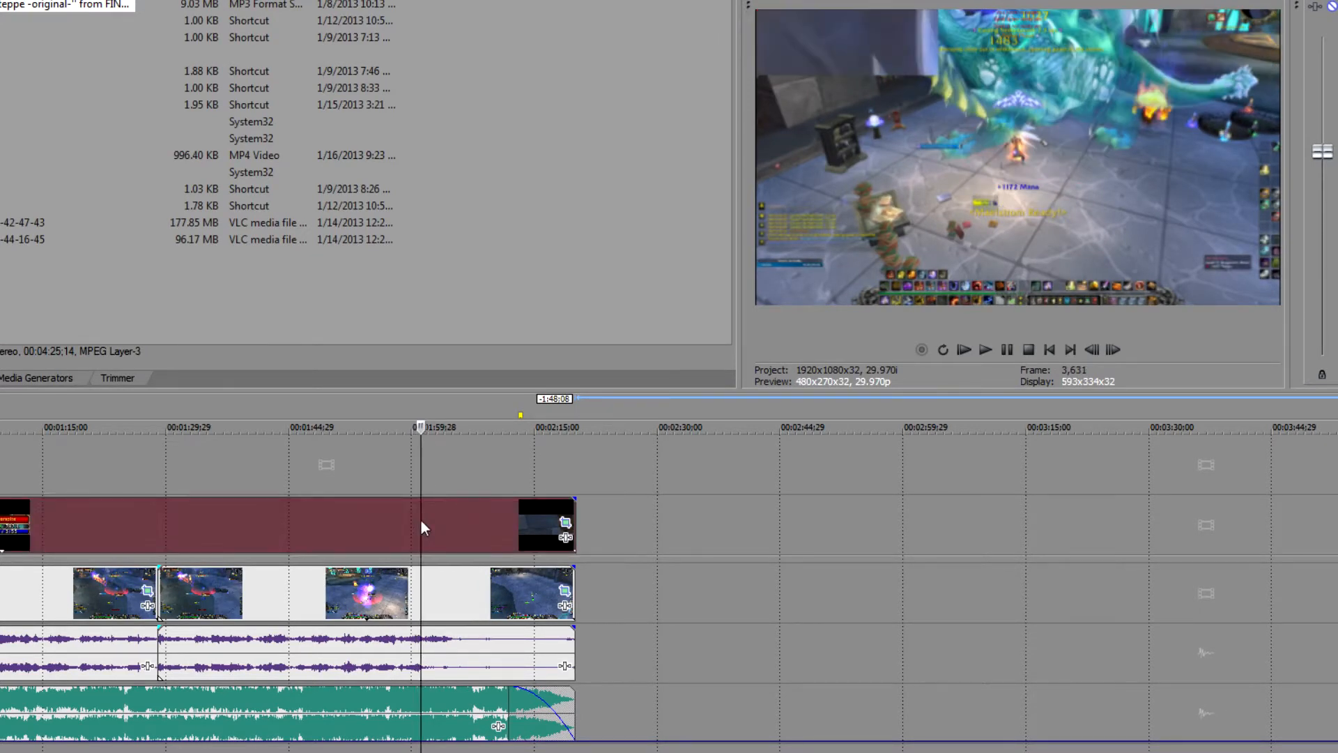
click(416, 520)
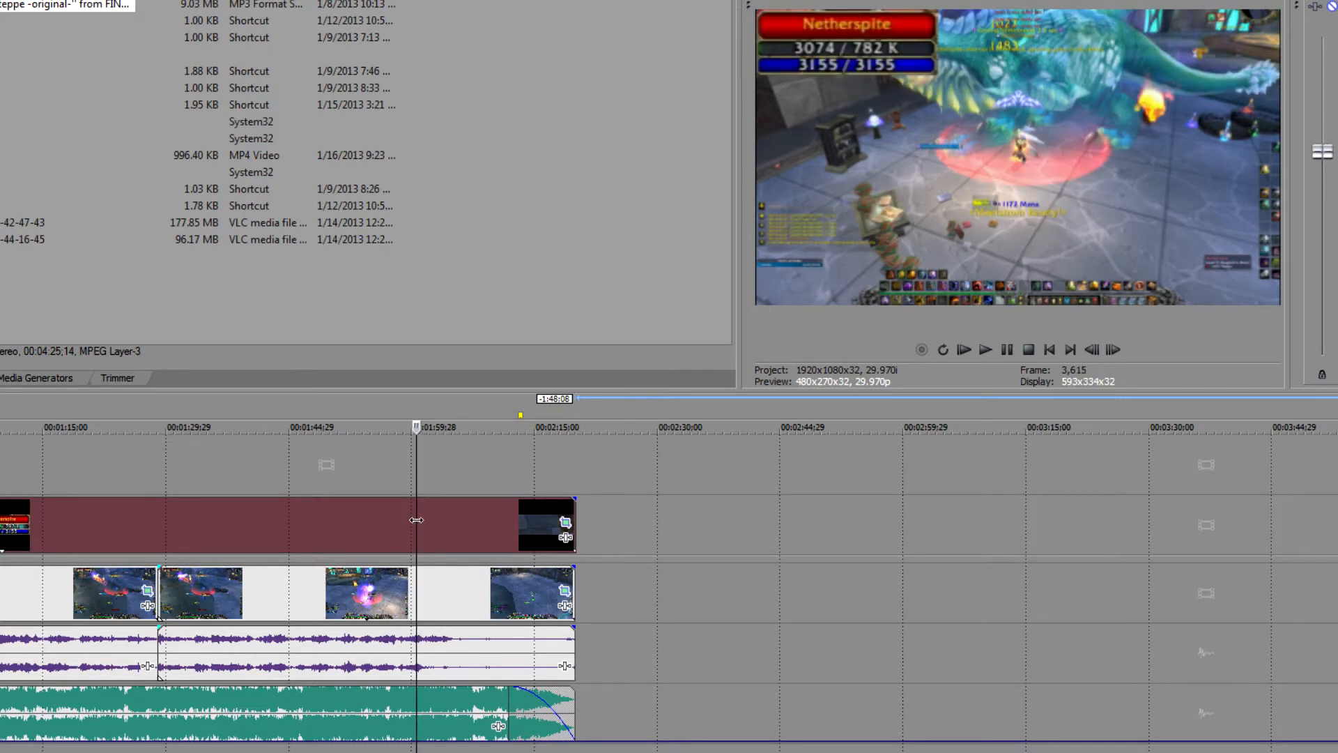
key(s)
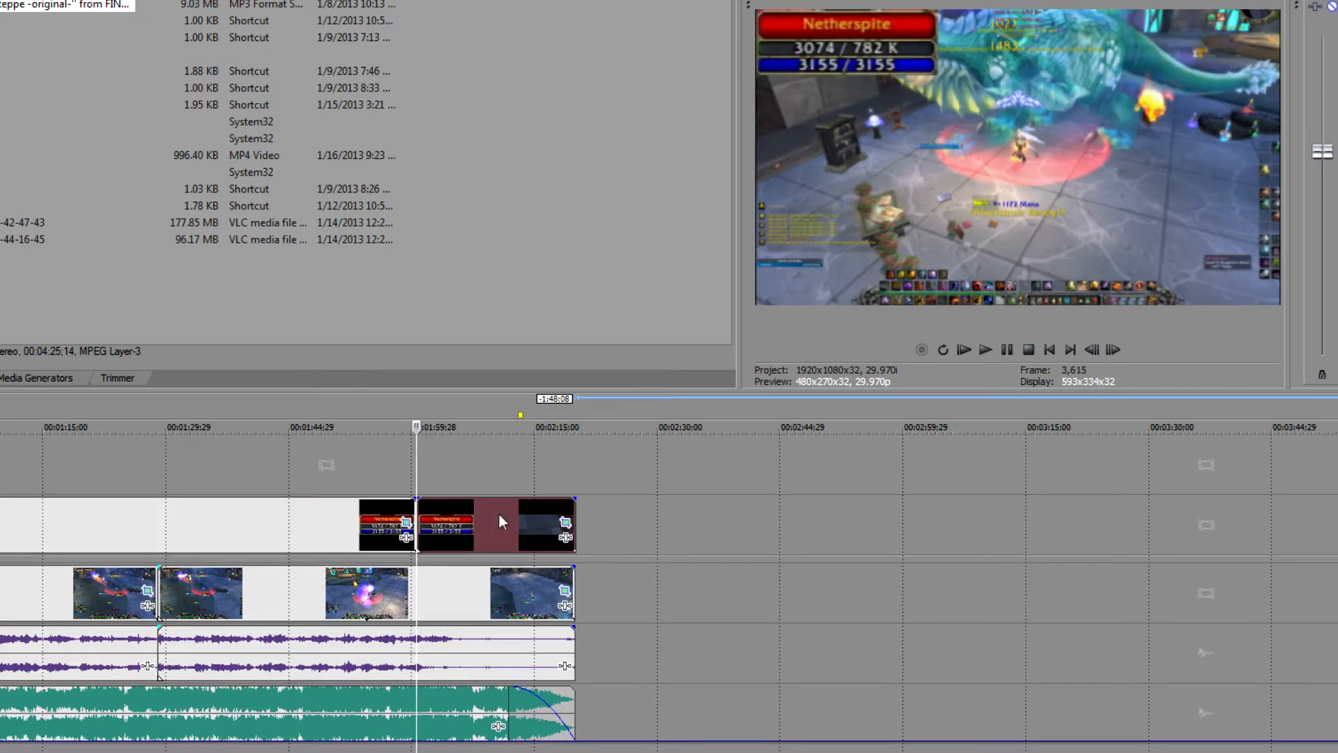
key(Delete)
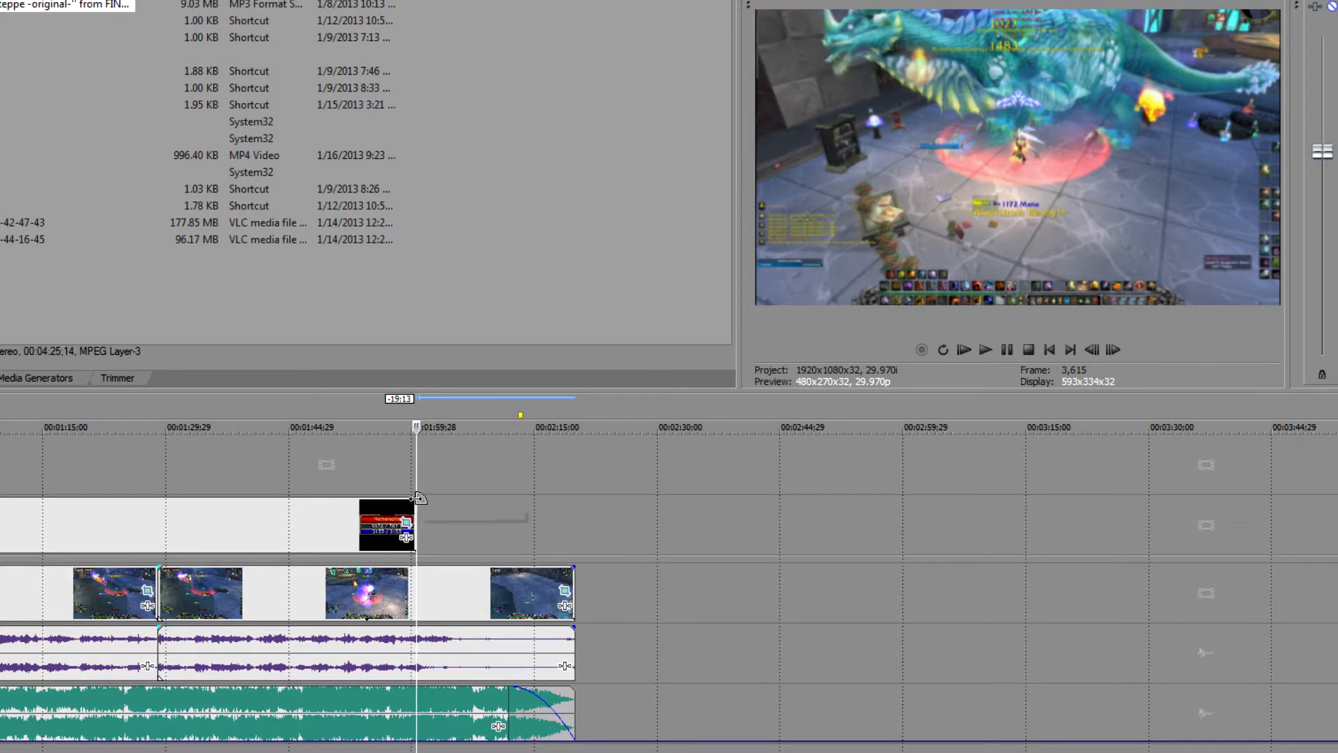
drag(416, 498, 402, 499)
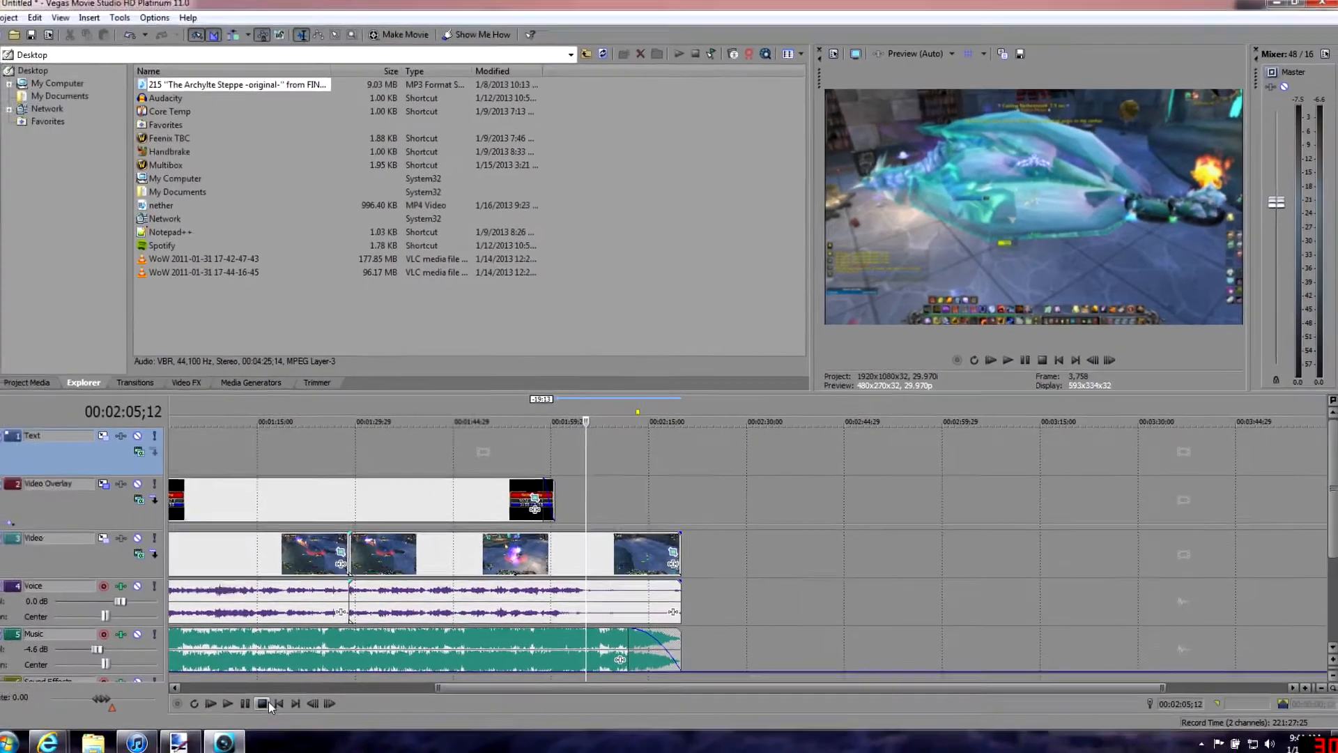
click(265, 704)
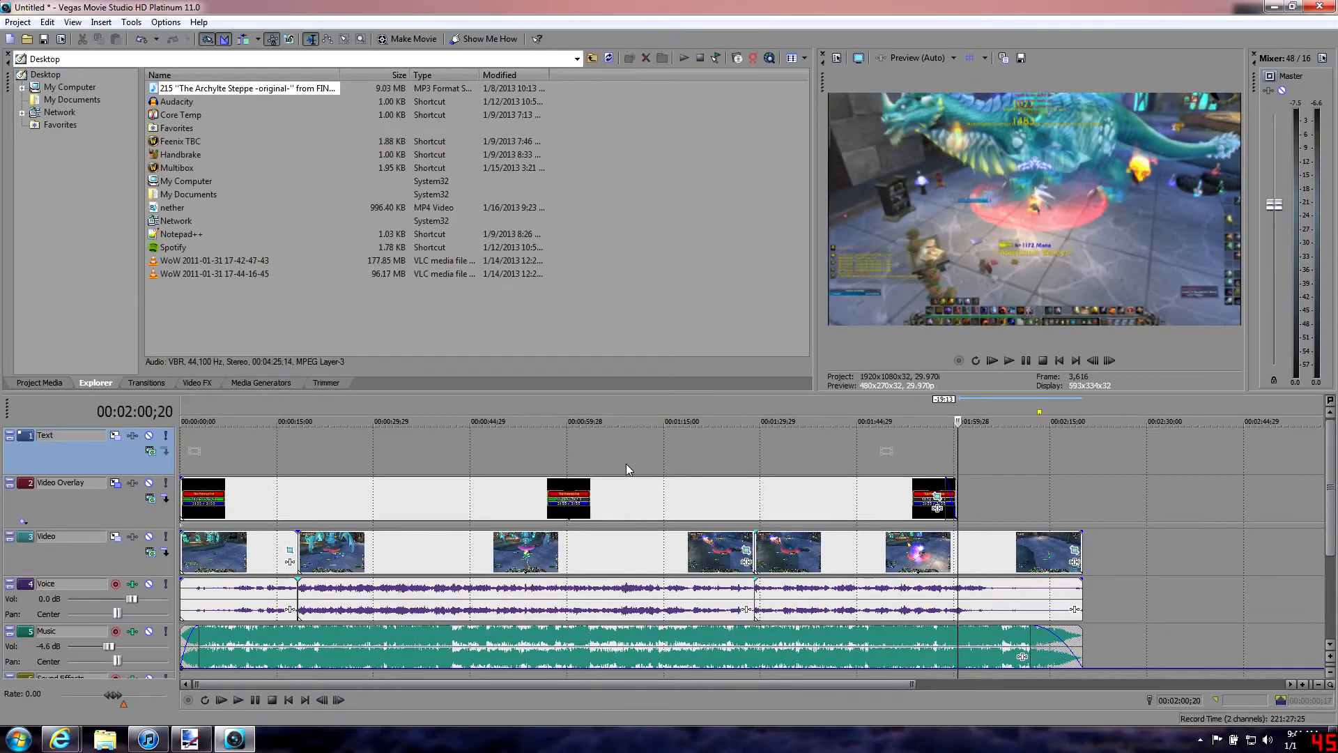
- Move the playhead to 00:00:41;21 and set the video preview quality to Best (Full) for a snapshot
click(623, 465)
click(550, 464)
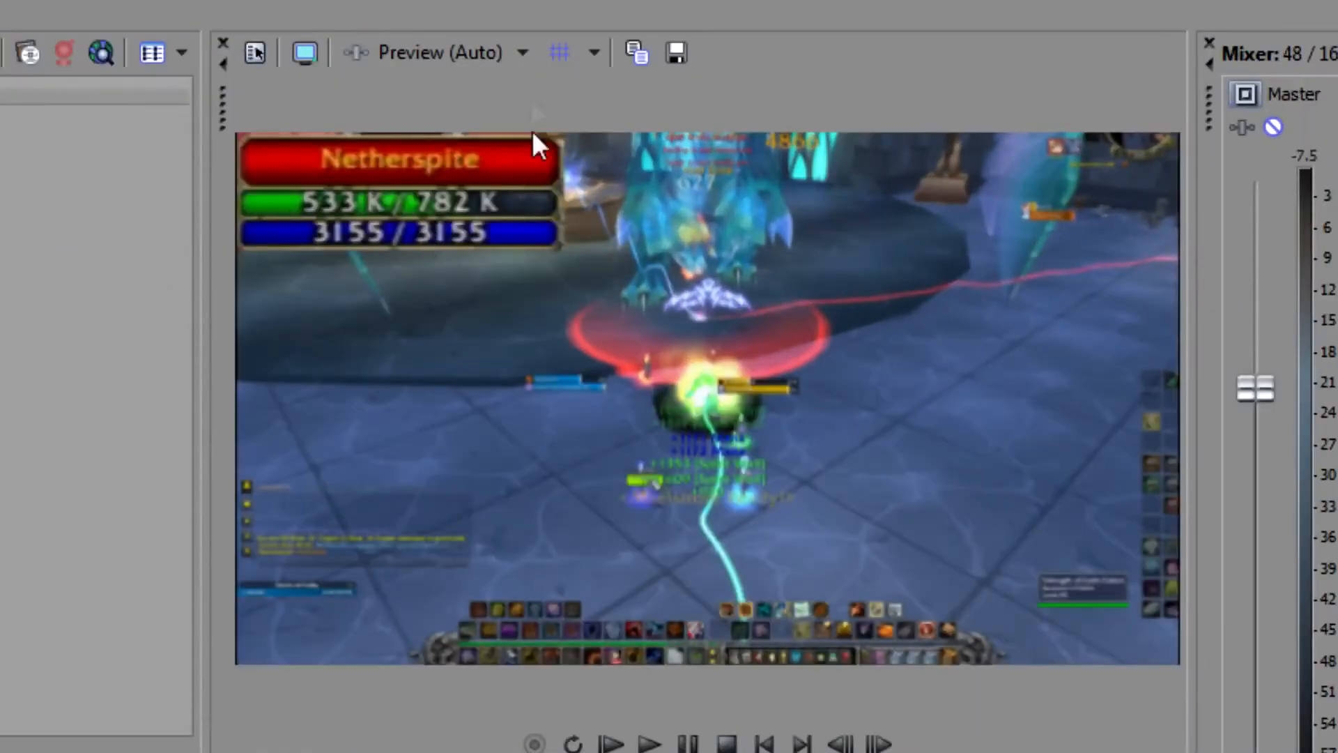
click(522, 53)
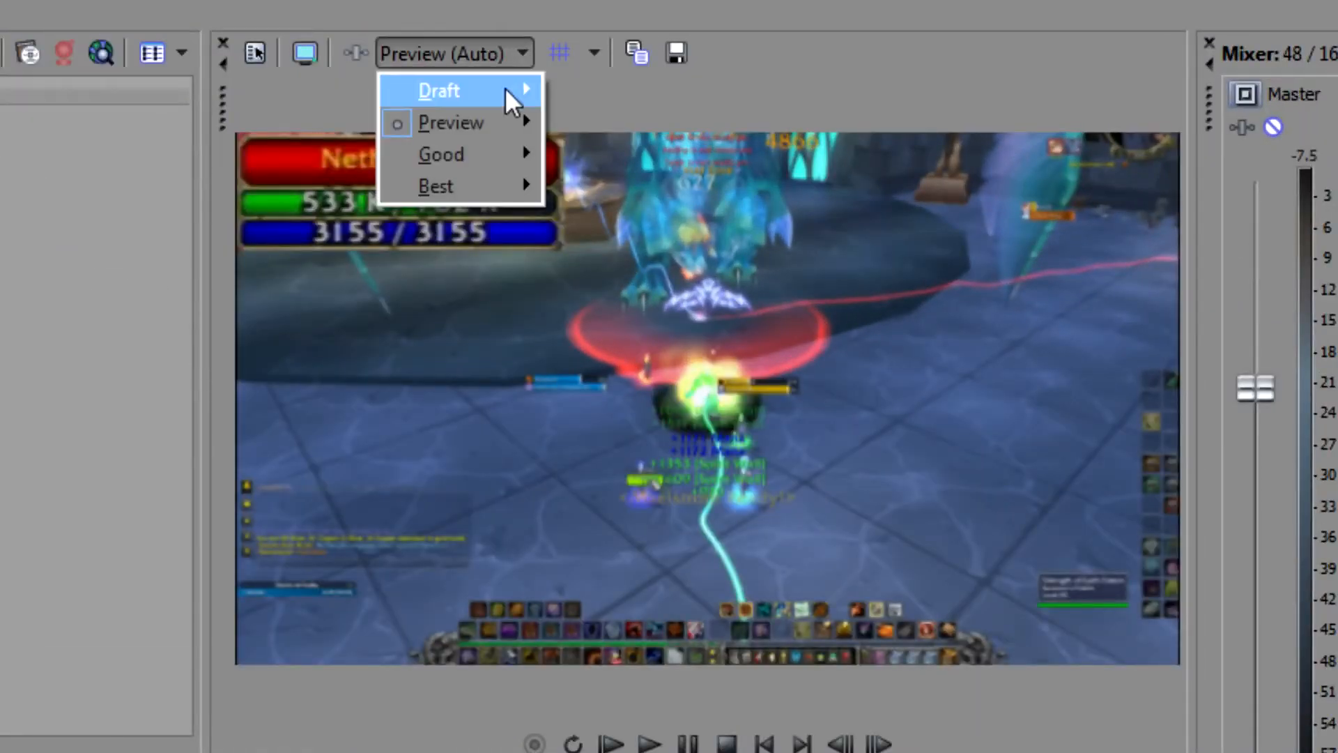
mouse_move(462, 184)
click(608, 217)
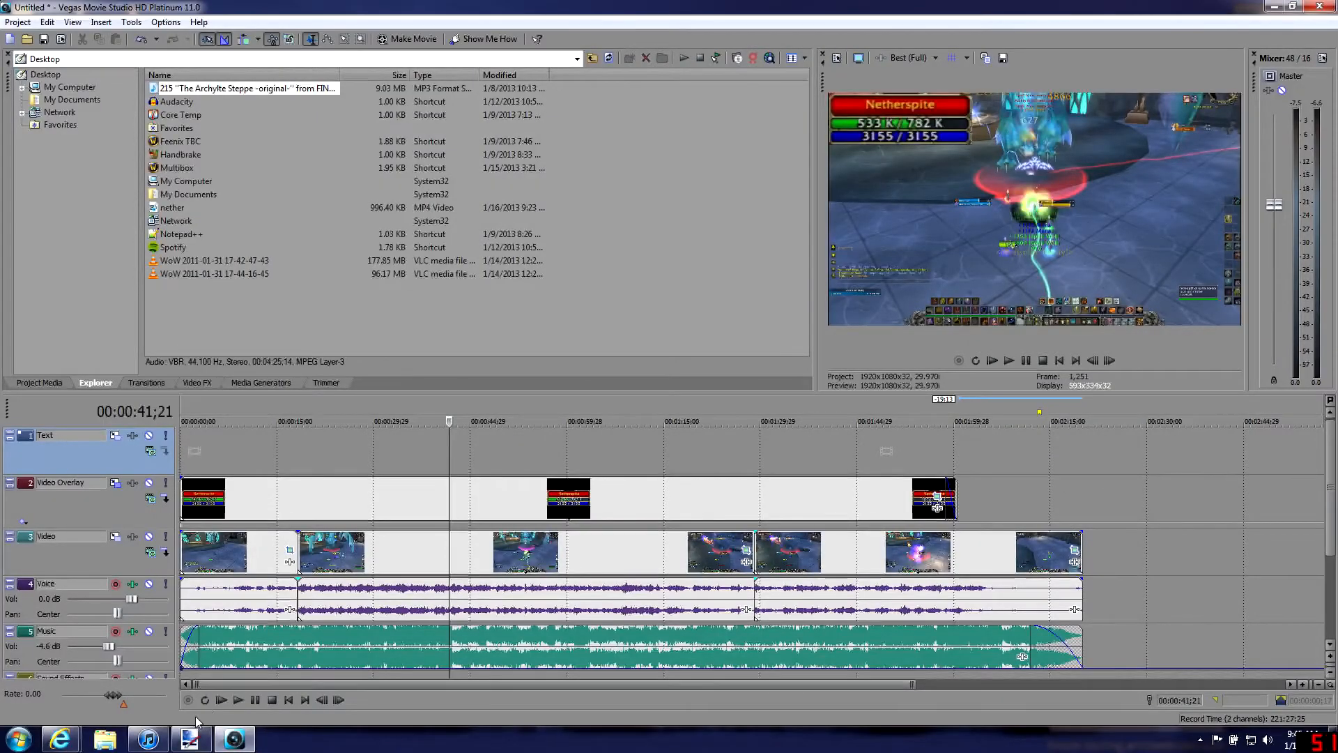
- Switch to Paint.NET and paste the copied video frame into the blank image, expanding the canvas to fit
click(189, 739)
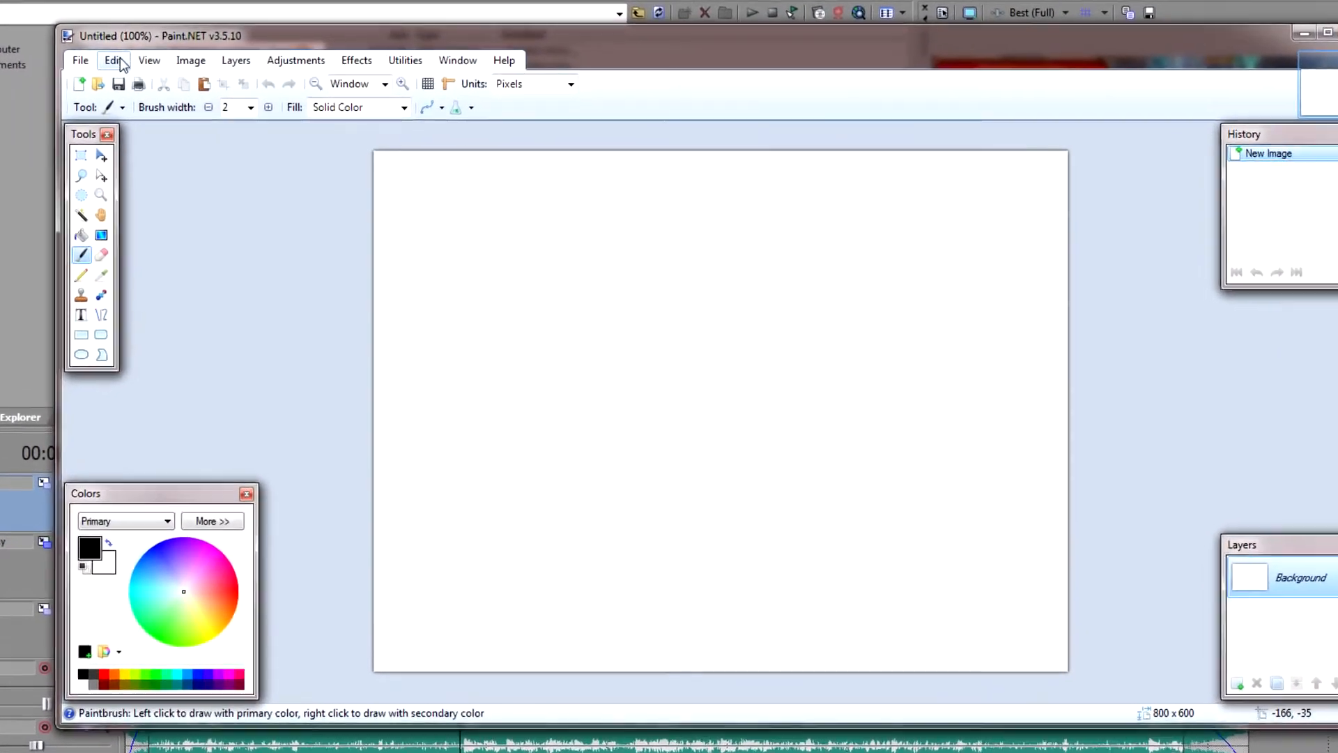
click(117, 61)
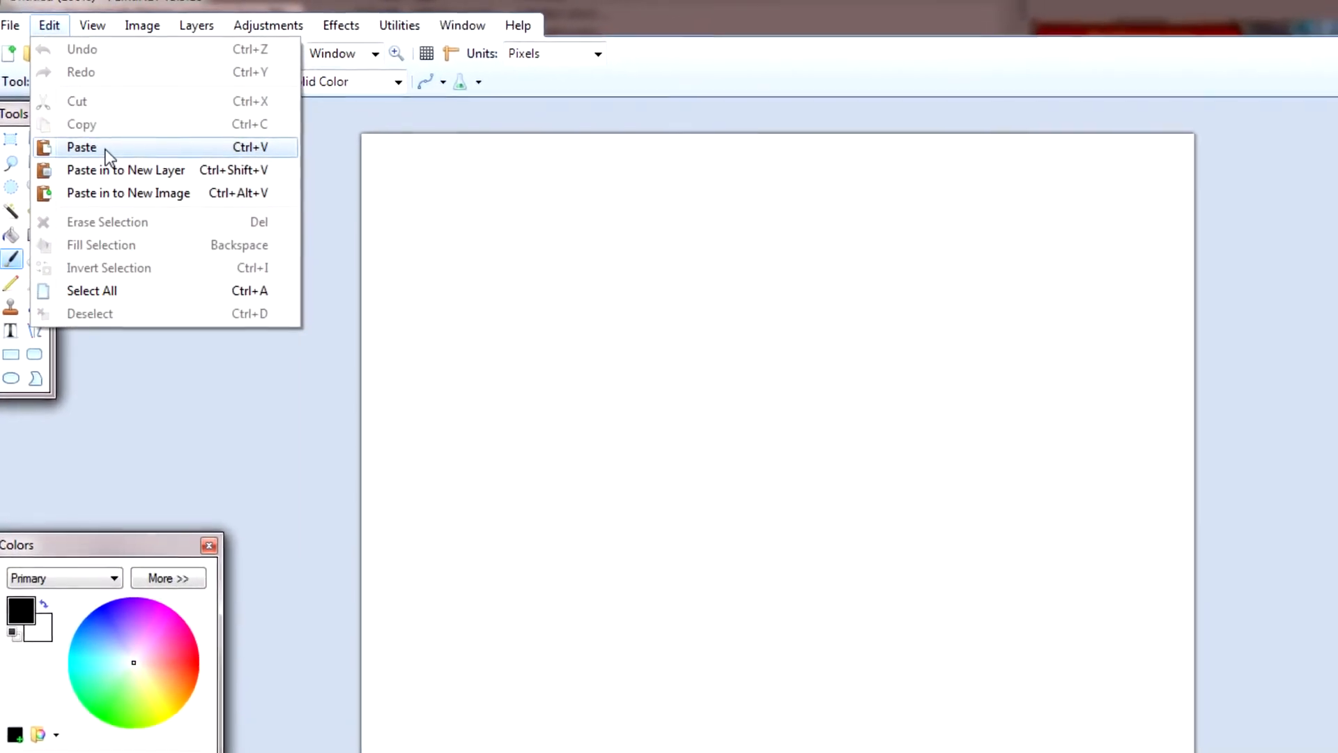
click(108, 155)
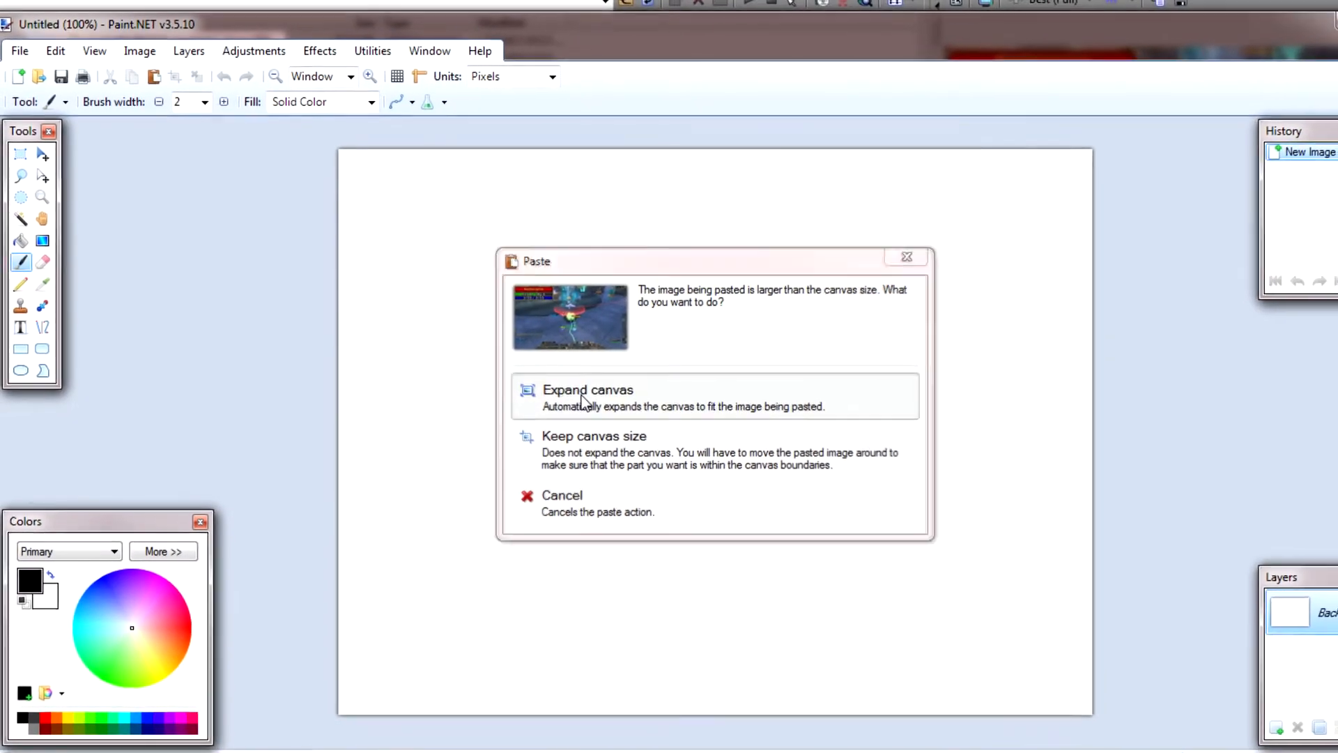
click(584, 400)
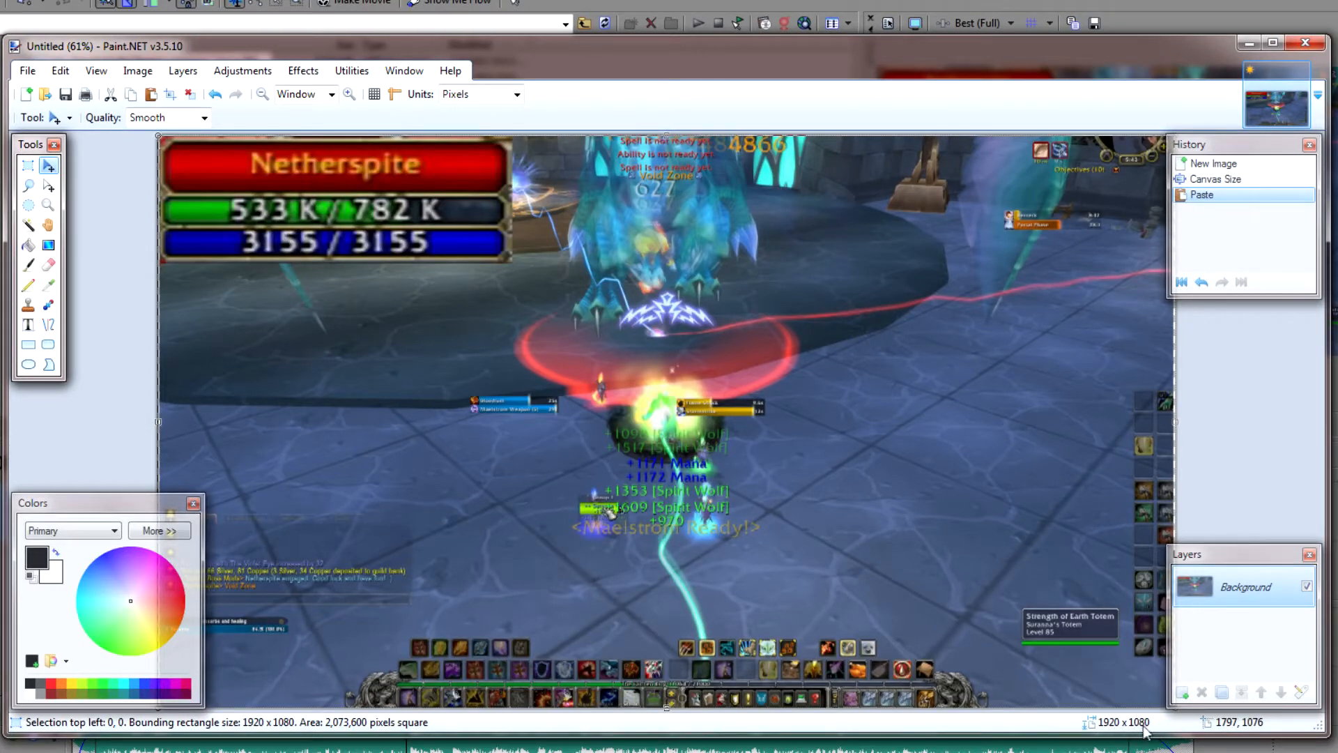
- On a new layer, draw a yellow line with brush width 50 and a filled arrow end, pointing diagonally down to the green glow
click(1183, 695)
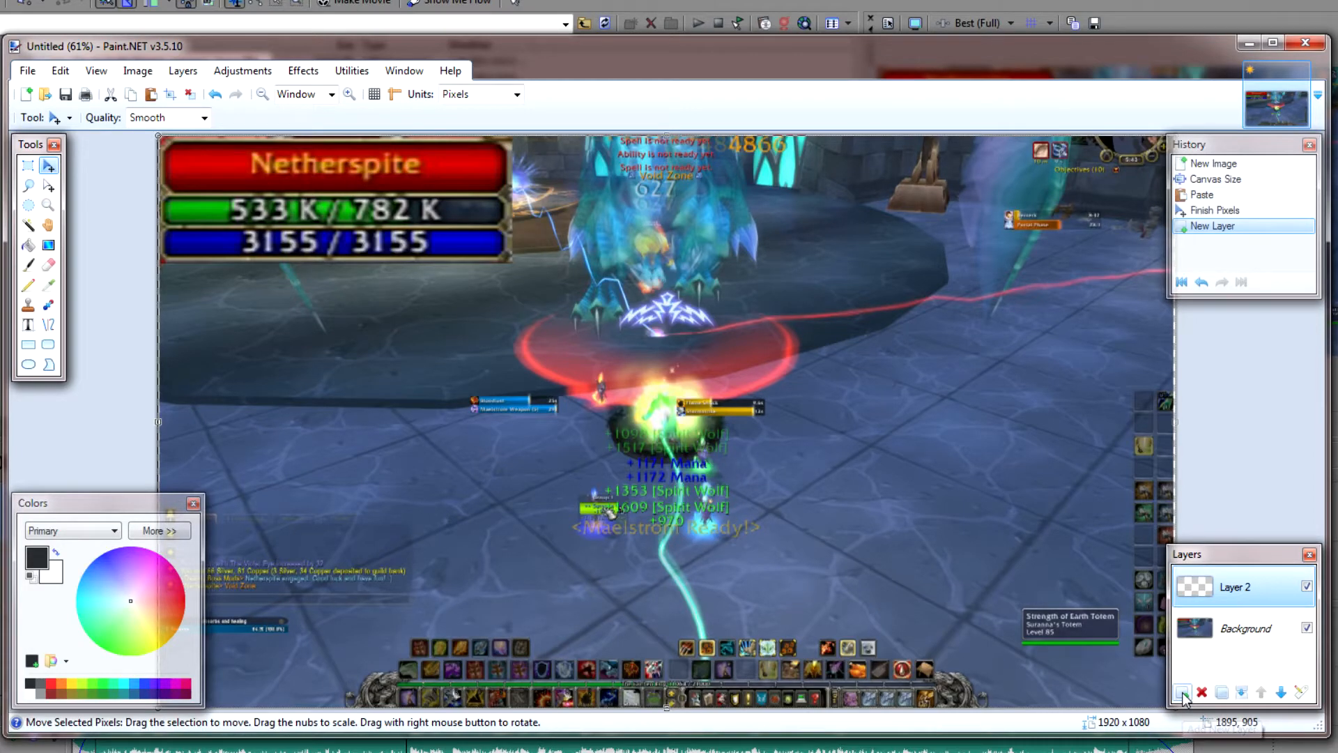
click(48, 325)
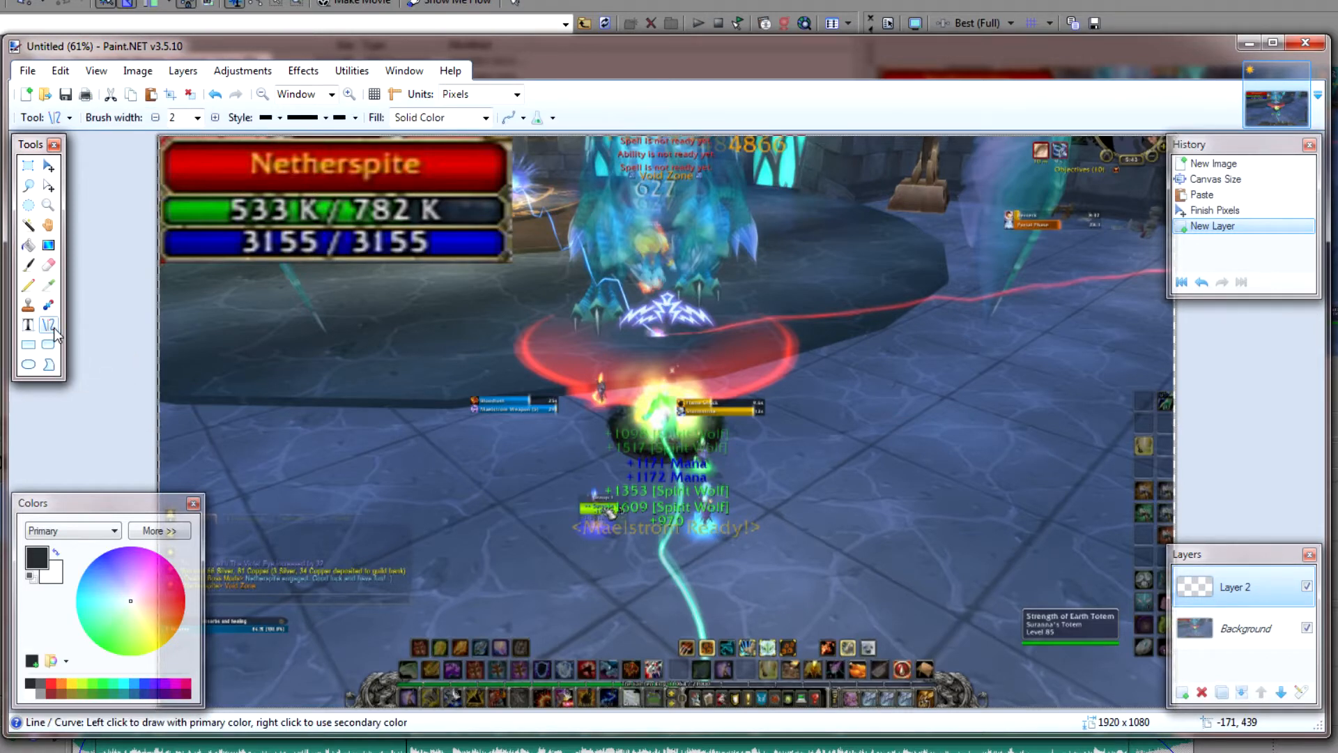
click(355, 117)
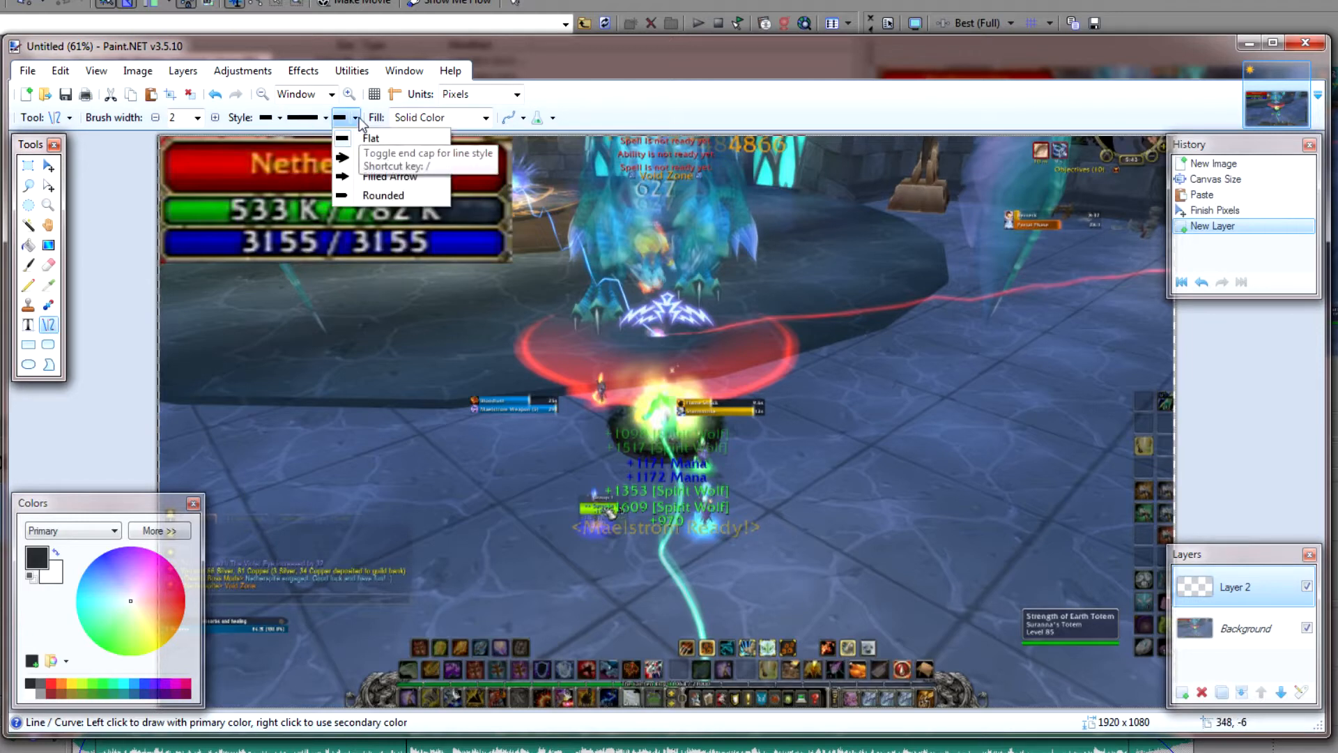
click(371, 180)
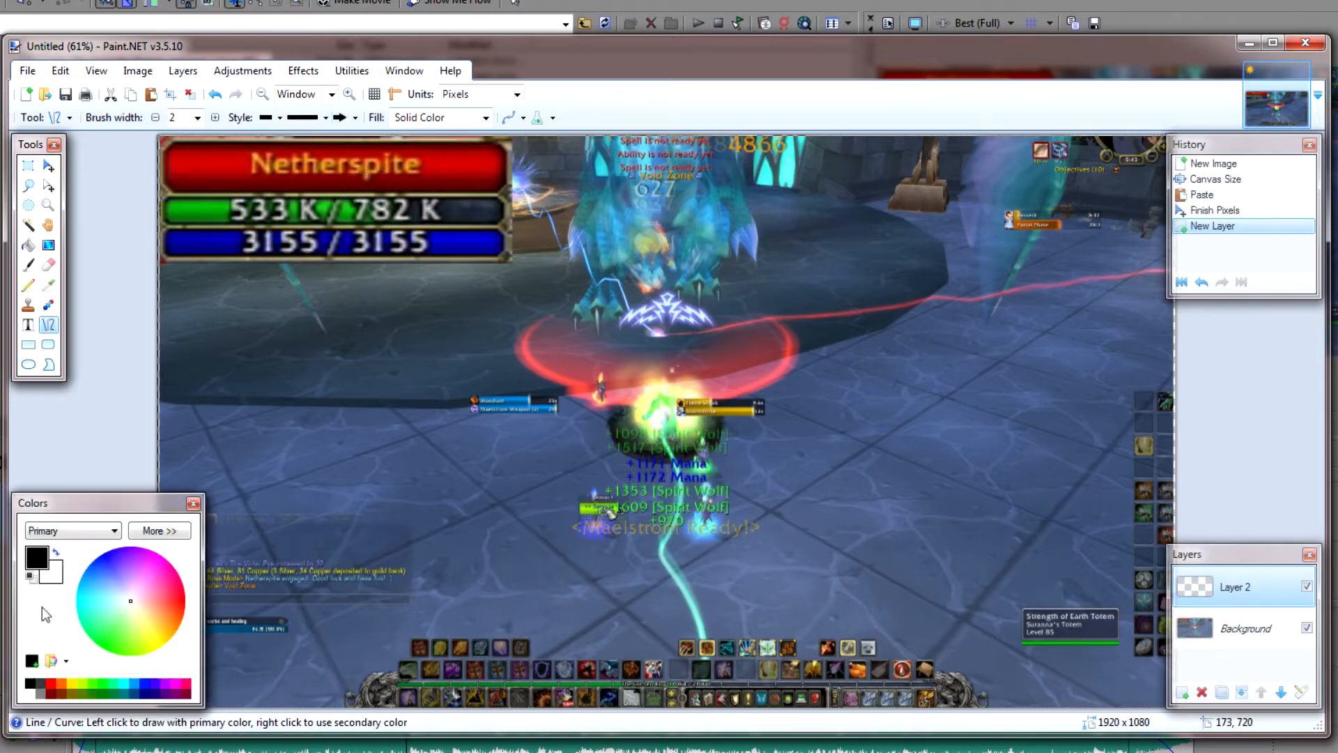
click(216, 118)
click(198, 118)
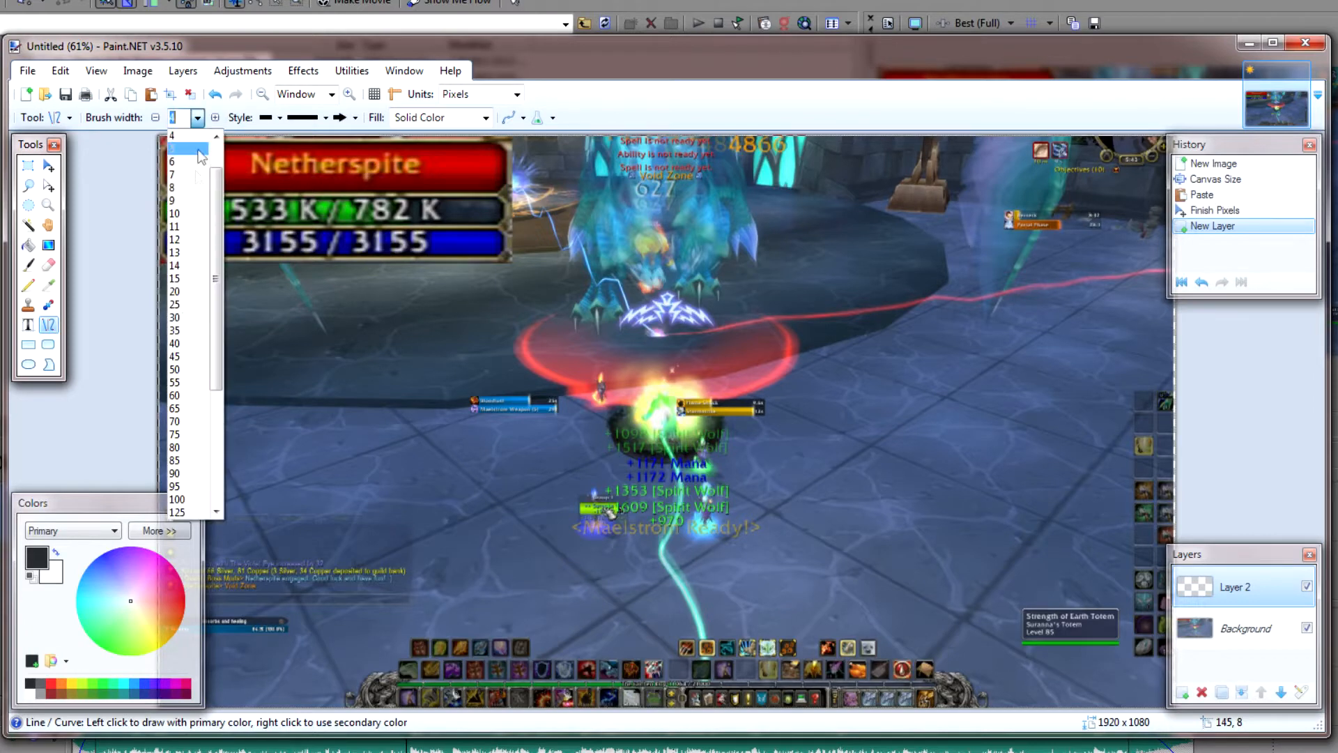
click(188, 372)
click(72, 683)
mouse_move(833, 281)
mouse_down()
mouse_move(952, 225)
mouse_move(801, 353)
mouse_move(686, 413)
mouse_up()
- Reduce the yellow arrow's brush width to 22
click(156, 118)
click(156, 118)
triple_click(156, 118)
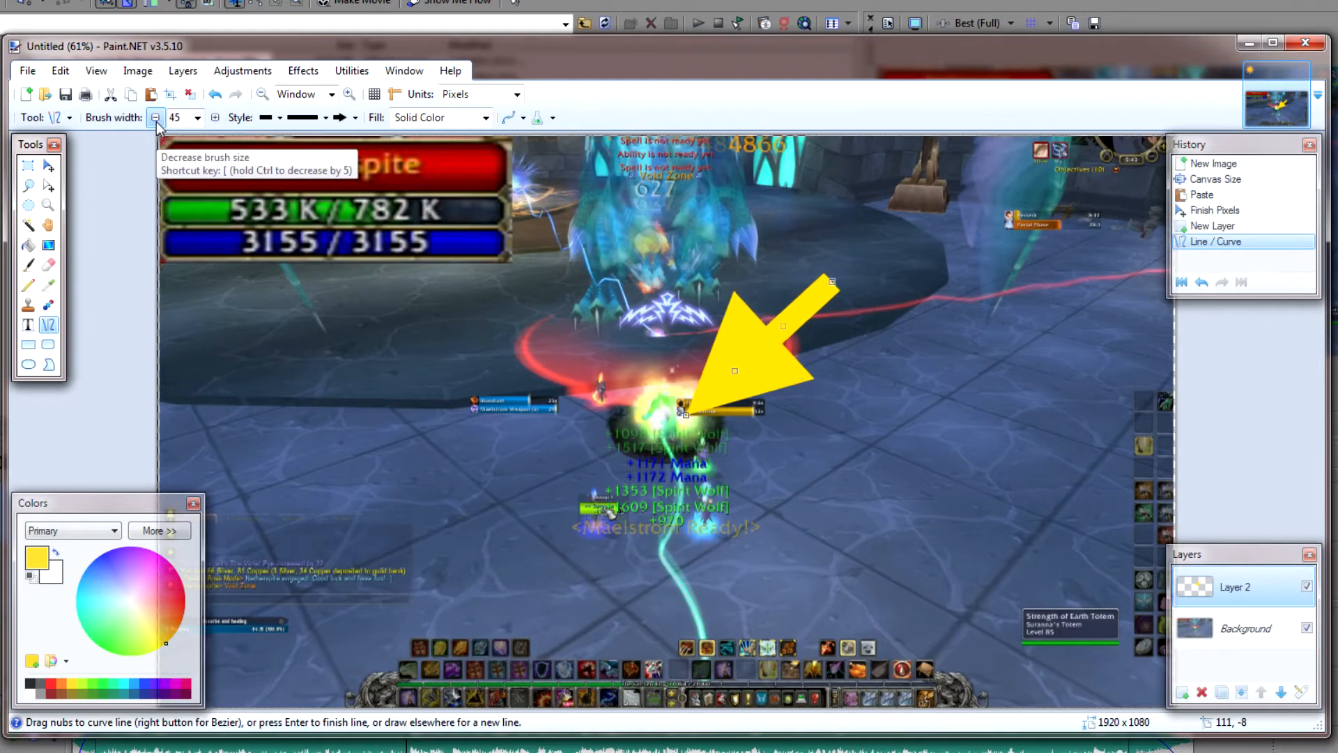
triple_click(156, 118)
triple_click(156, 118)
triple_click(155, 118)
triple_click(156, 118)
triple_click(156, 118)
triple_click(156, 117)
double_click(155, 117)
double_click(155, 118)
double_click(156, 118)
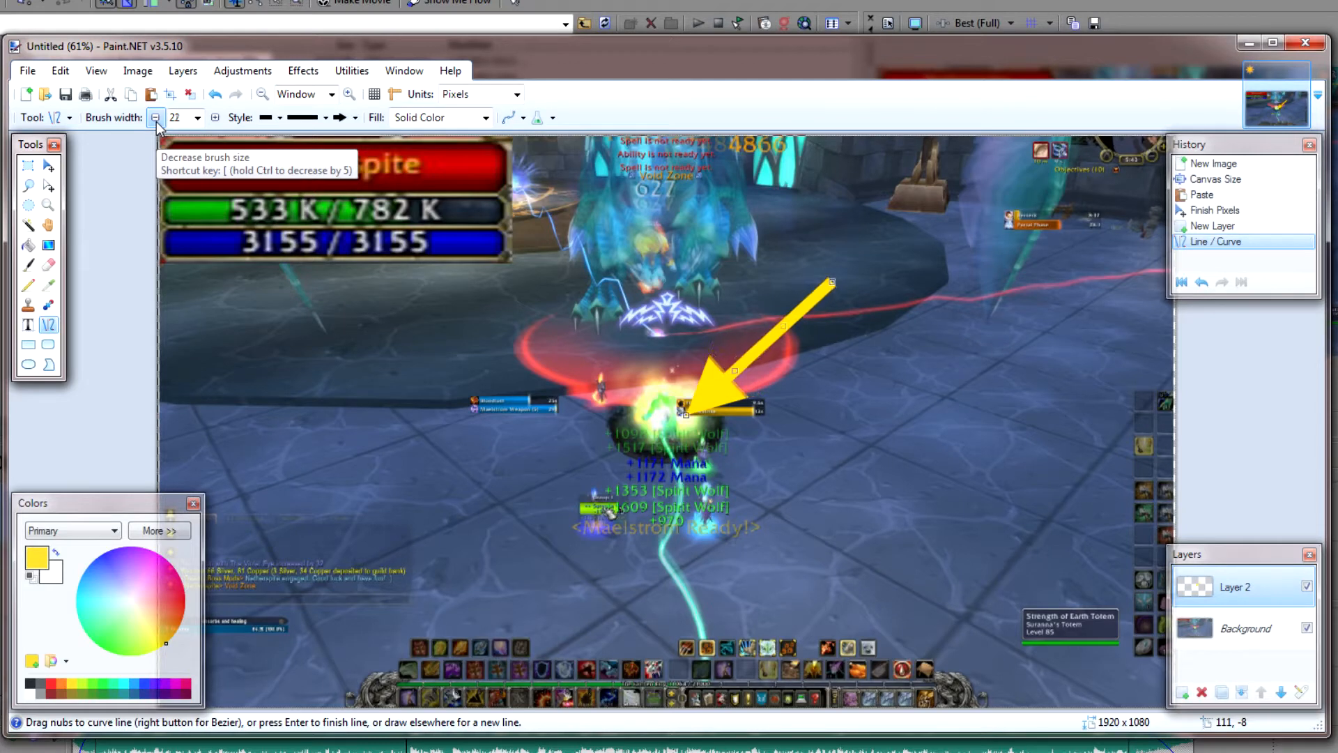
- Add the yellow text "Dont stand in bad stuff!" on two lines in Arial 72 beside the arrow's tail, nudging it clear of the arrow
click(28, 325)
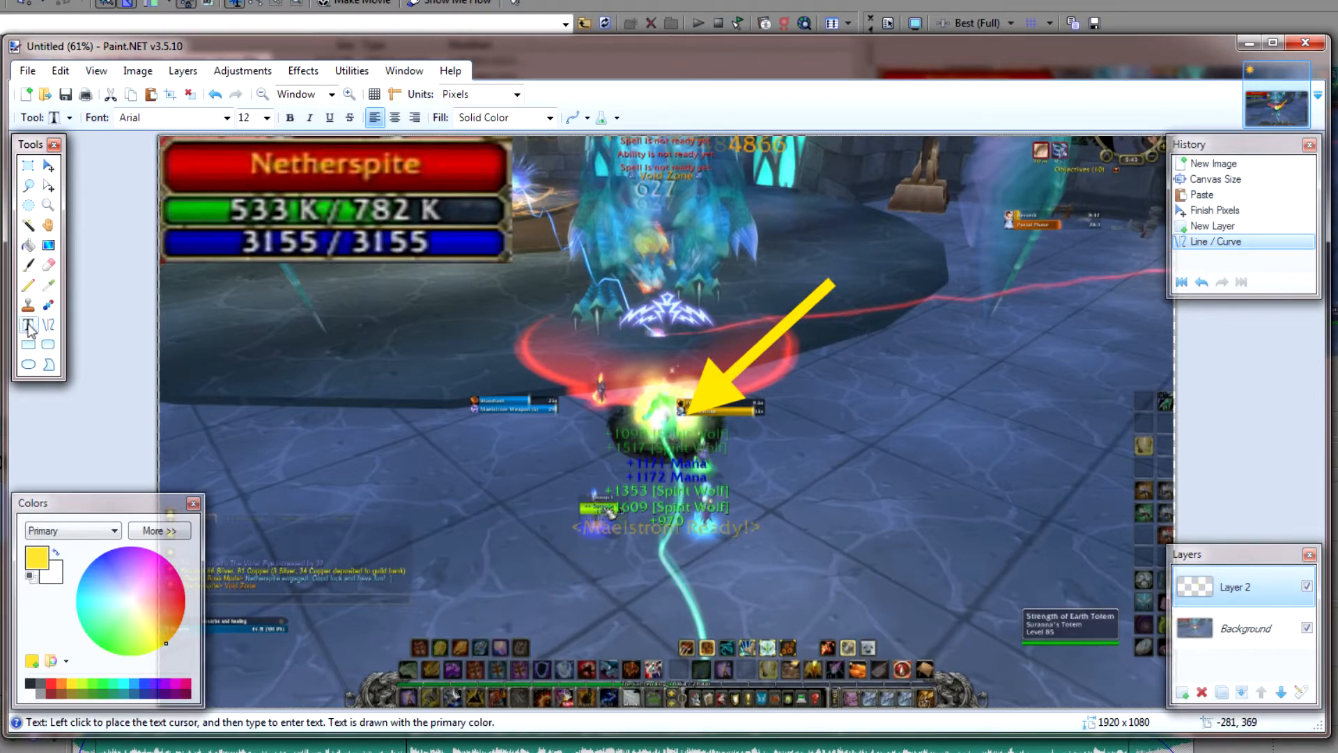
click(267, 118)
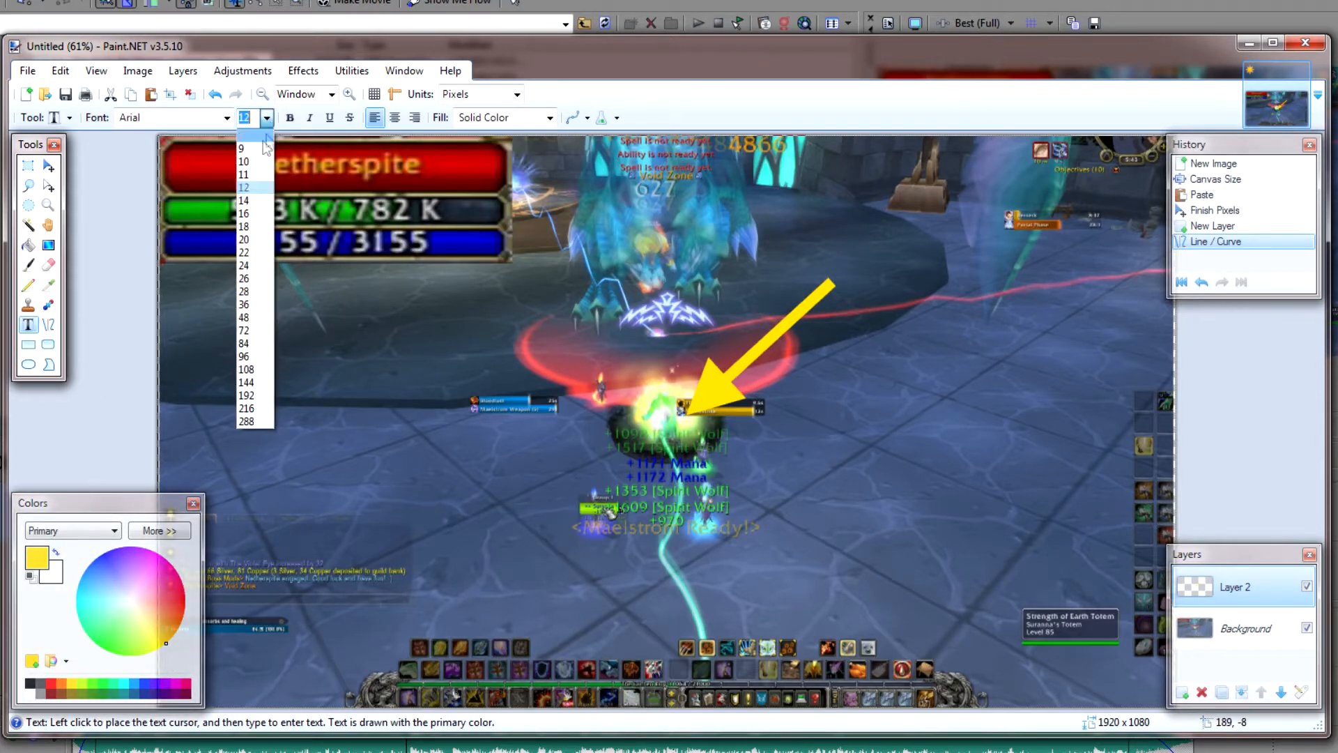
click(246, 331)
click(834, 239)
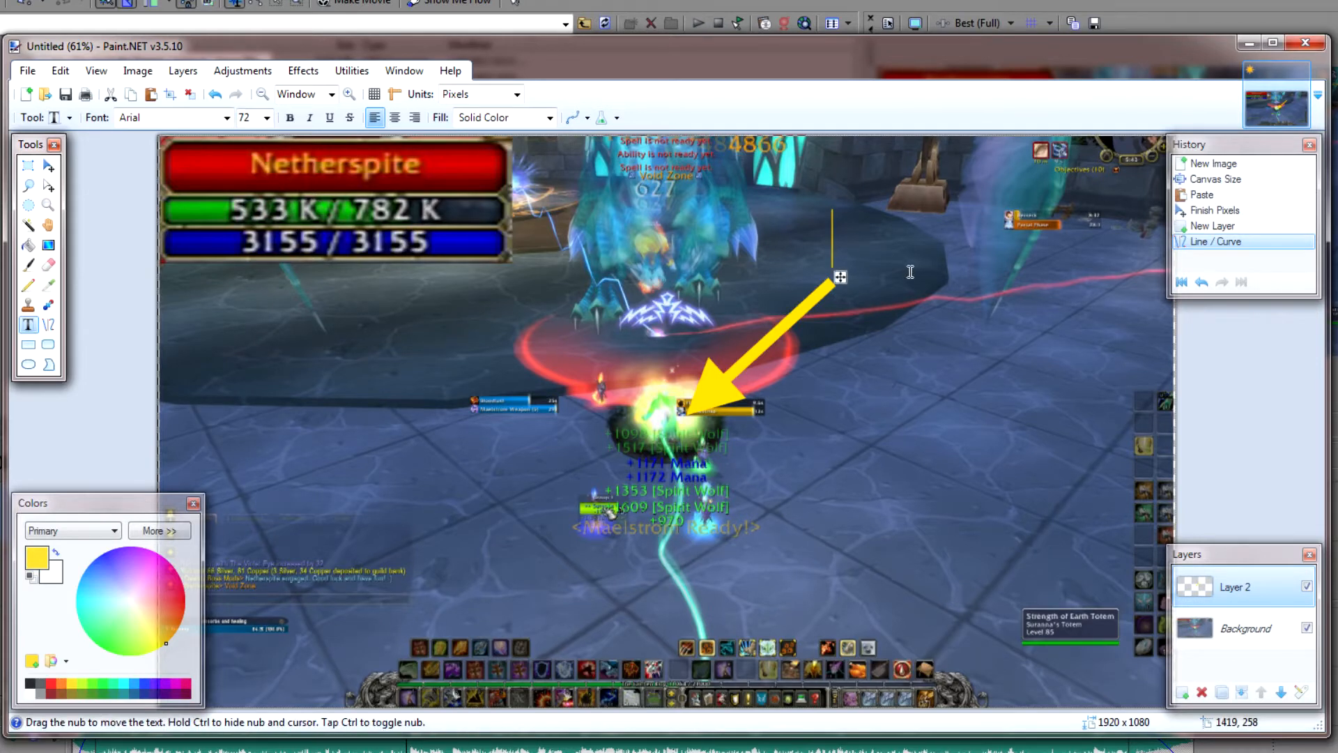
text(Dont stand )
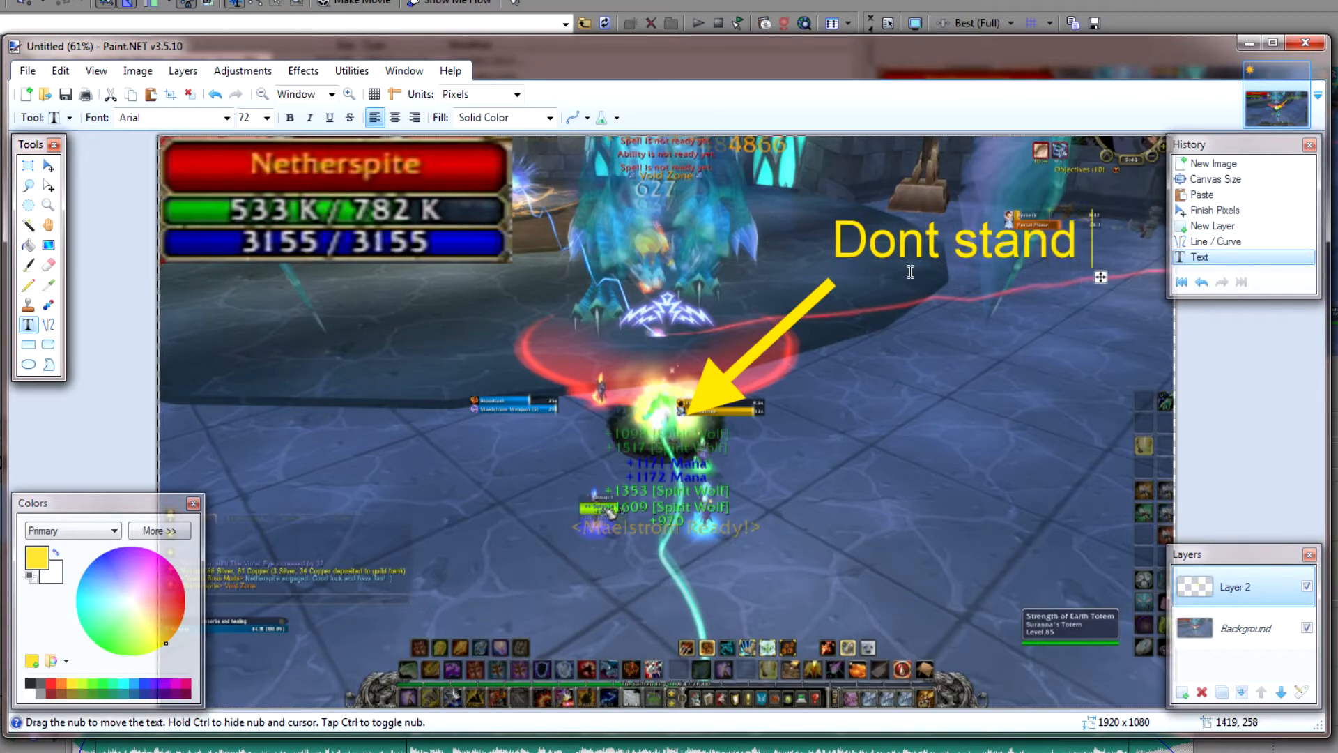
text(in bad stuff!)
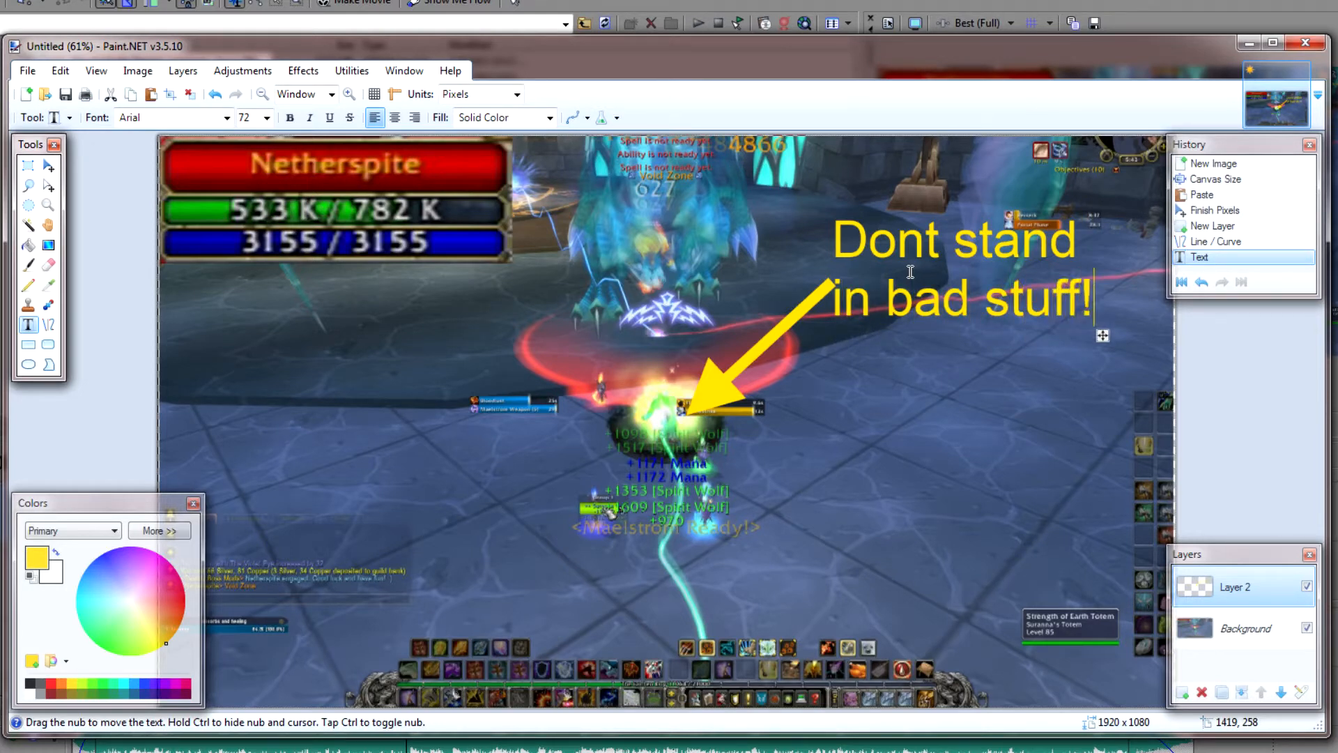
drag(1102, 340, 1119, 325)
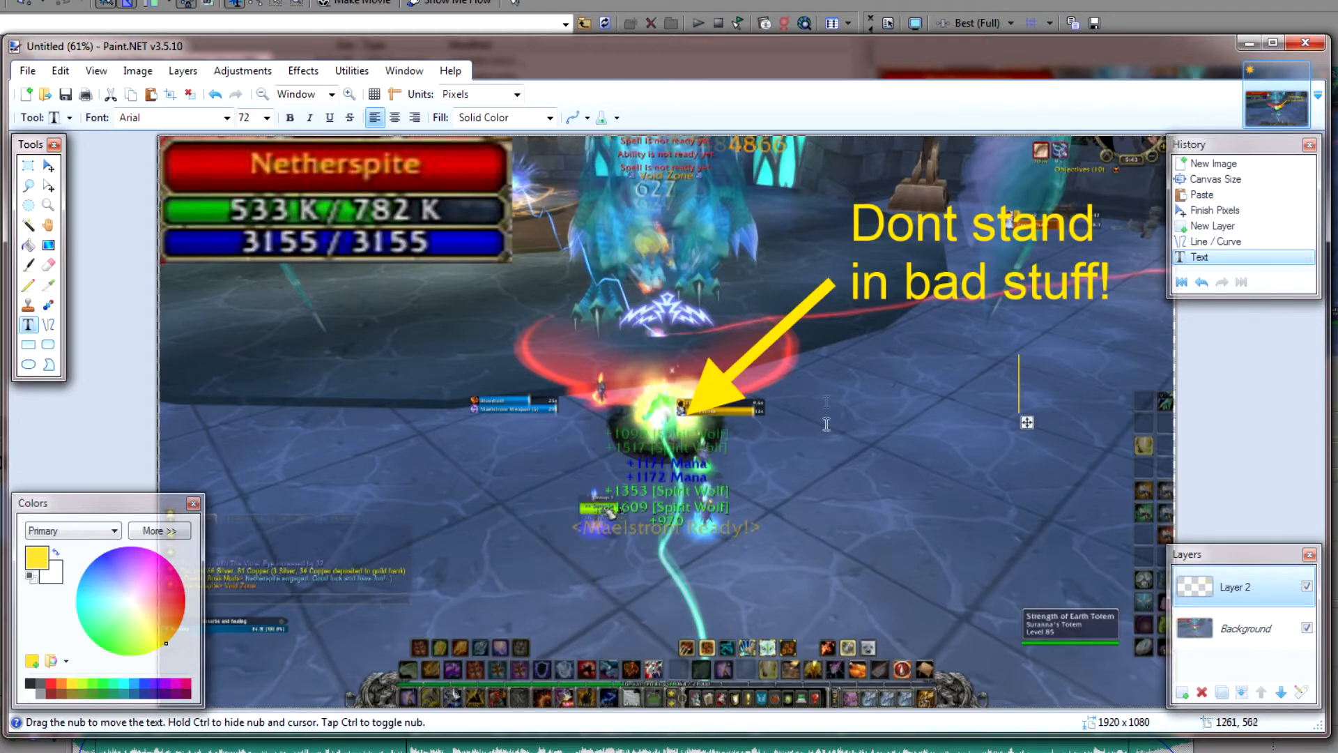
- Hide the background layer and save the annotation to the Desktop as the PNG file "bad stuff", with auto-detected bit depth and flattened layers
click(1308, 628)
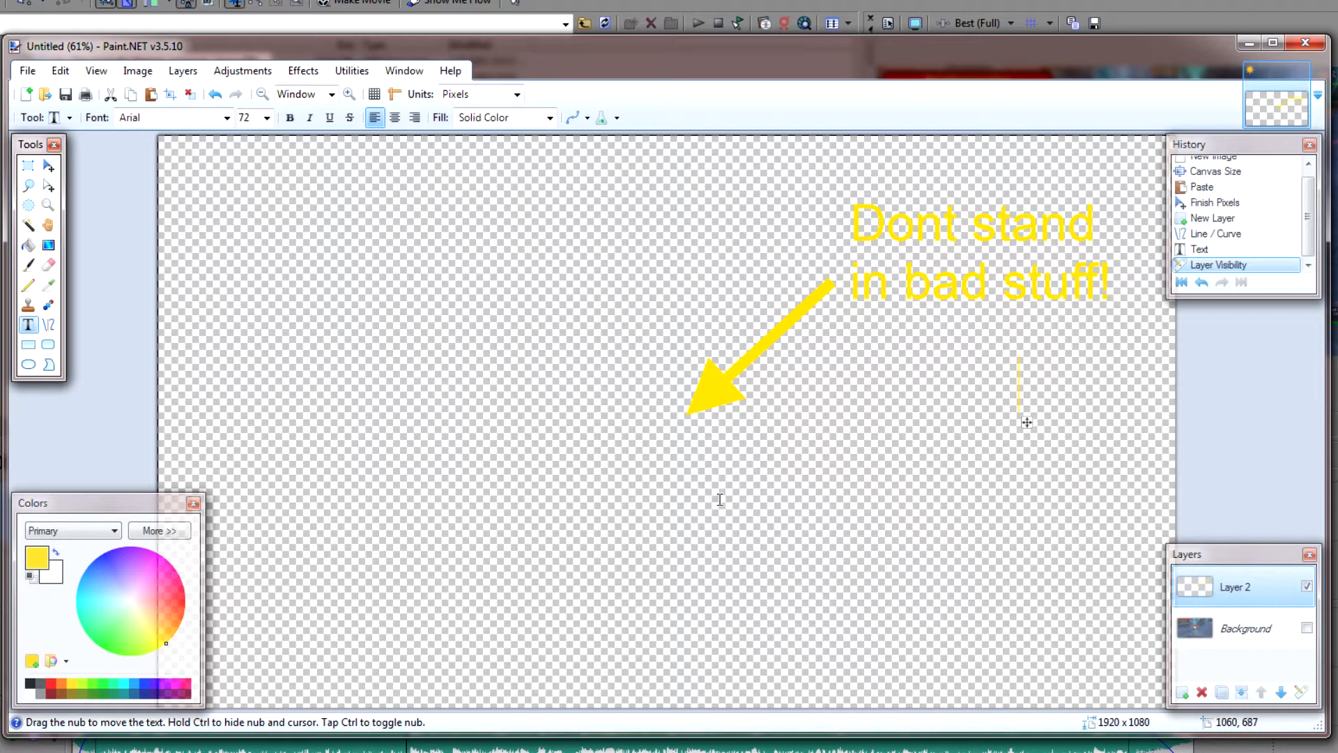
click(32, 73)
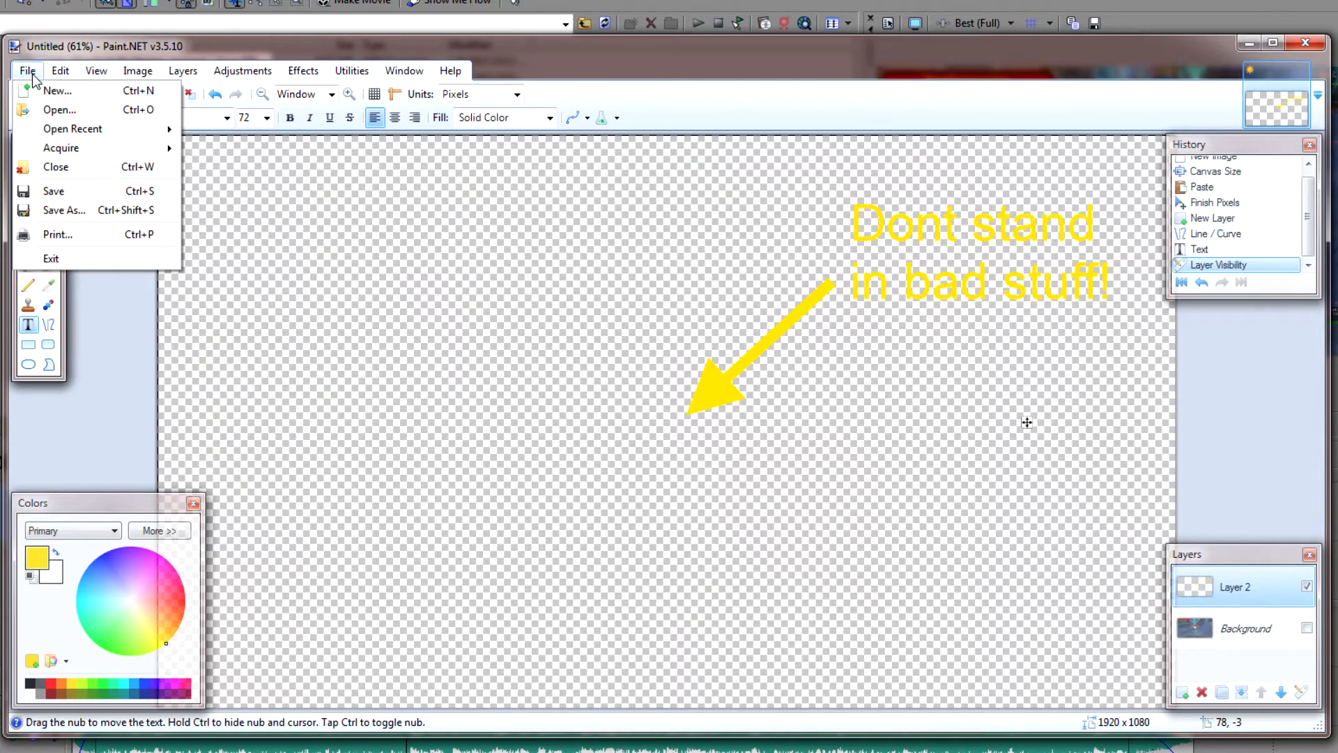
click(70, 208)
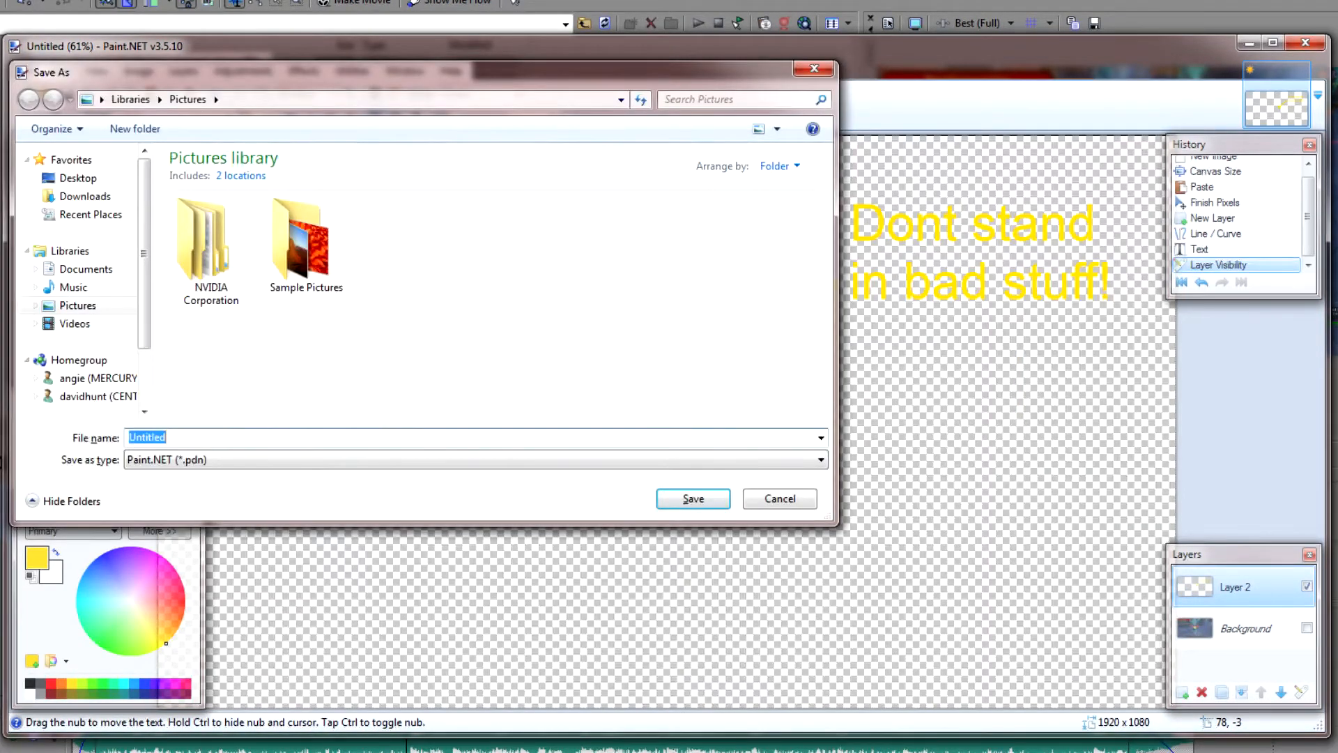
click(207, 460)
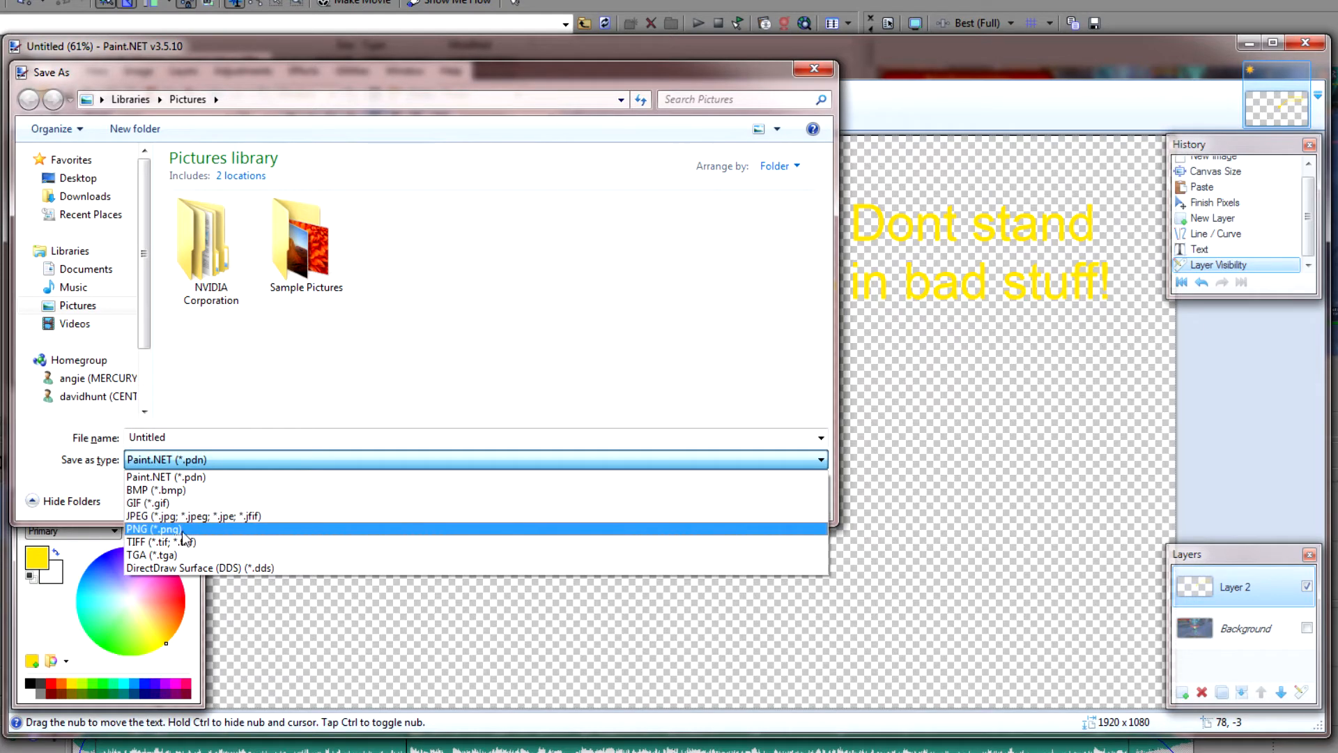
click(182, 530)
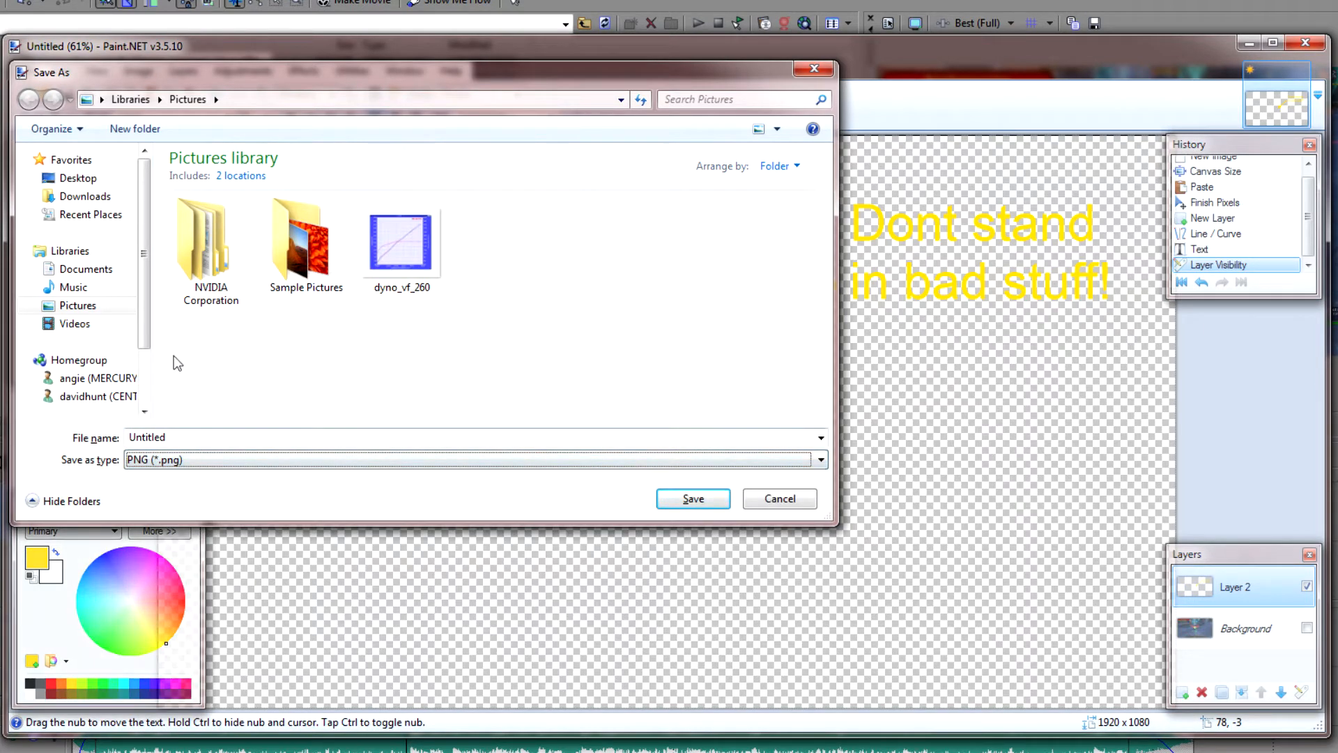
click(77, 179)
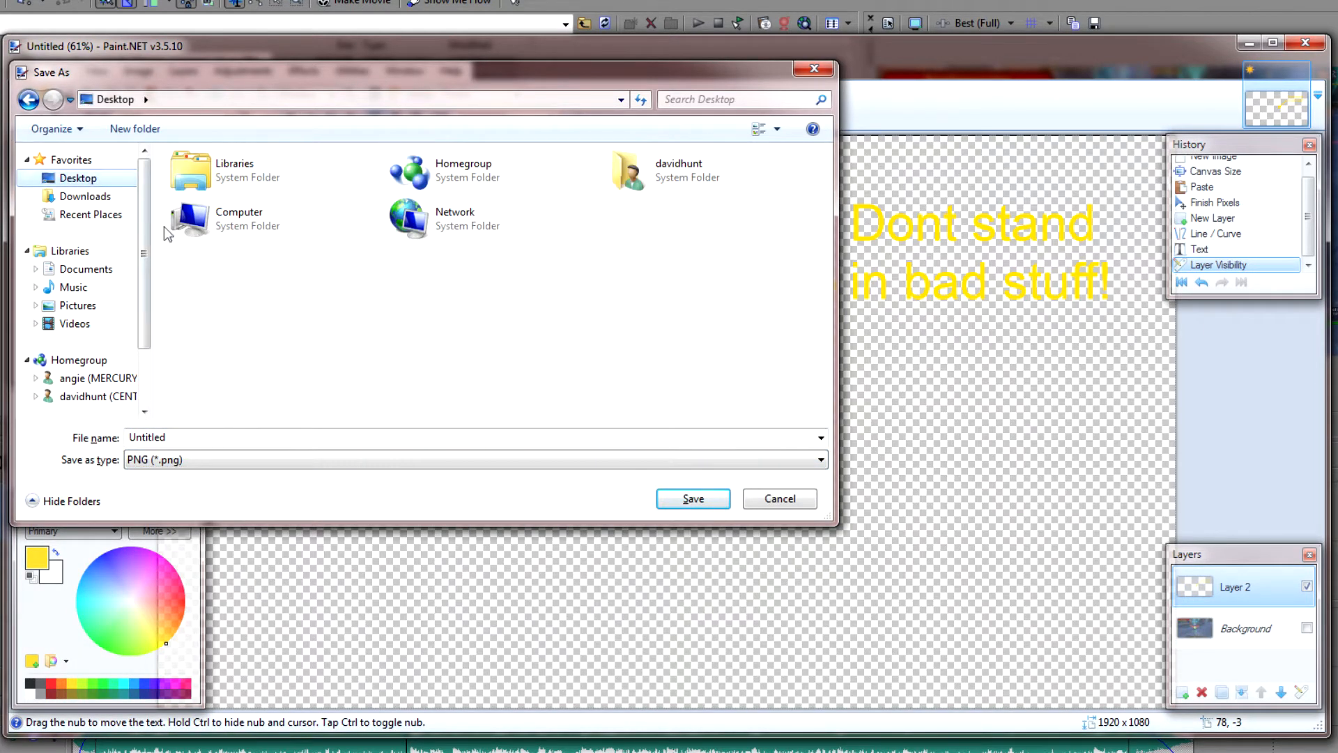
click(167, 437)
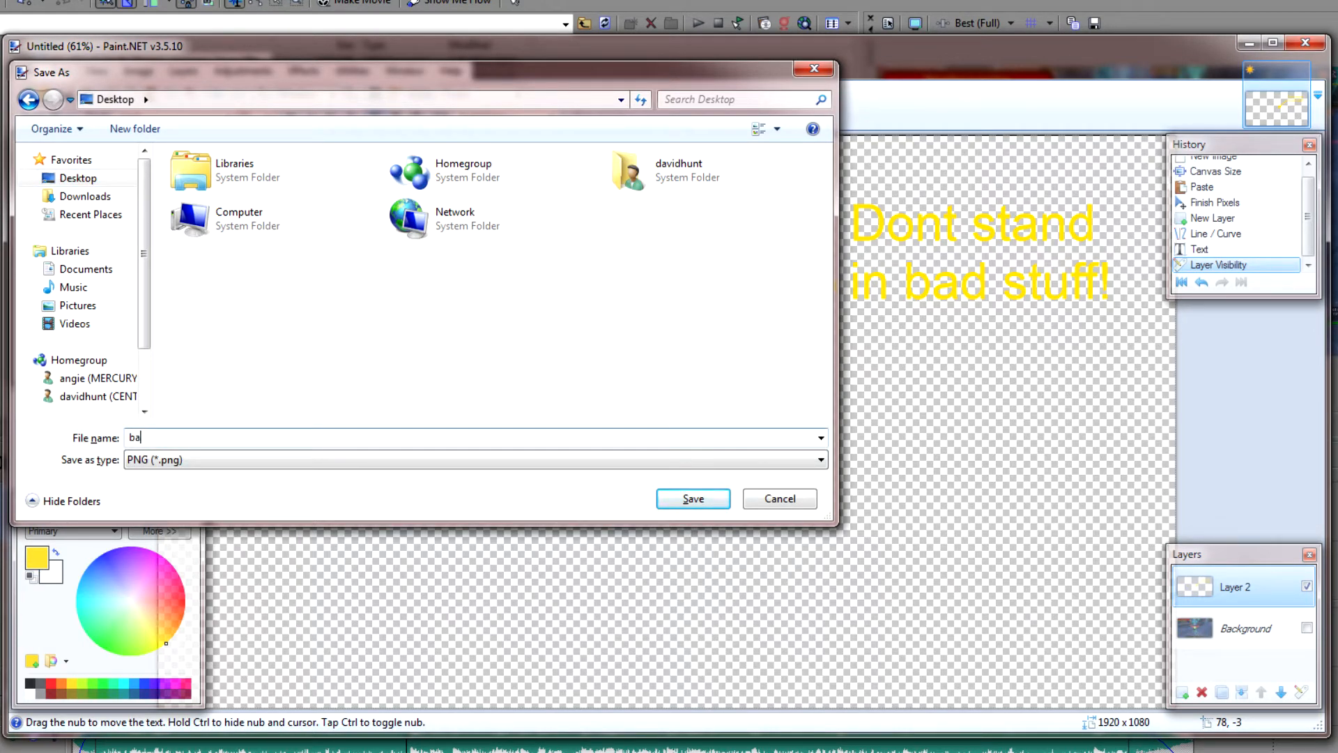
click(694, 499)
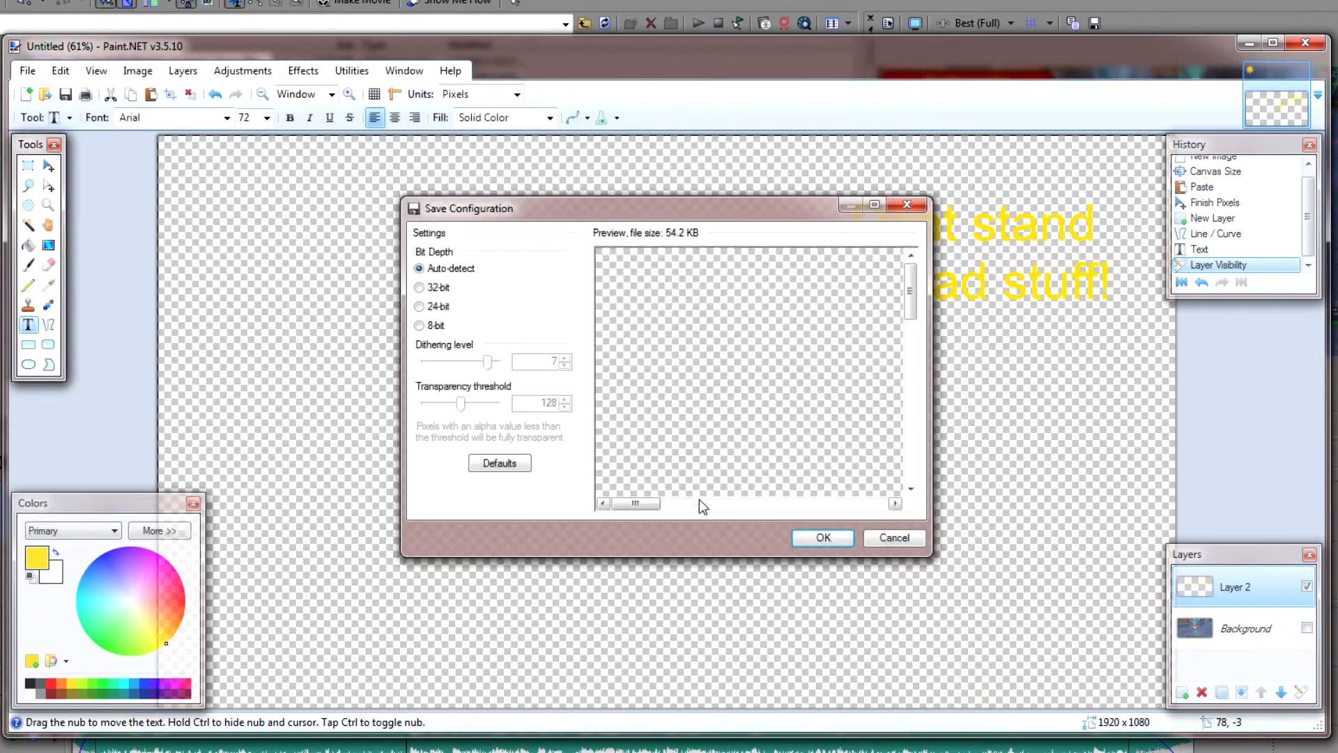
click(813, 538)
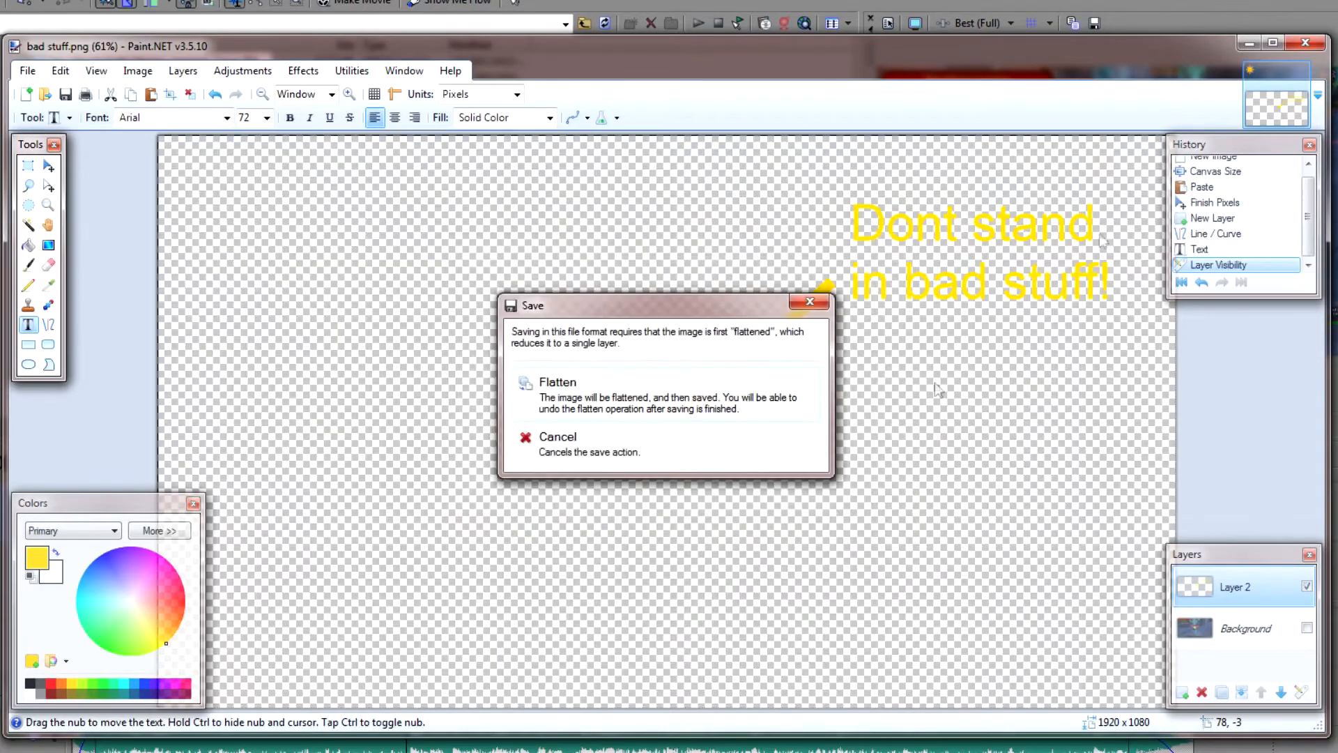
click(598, 394)
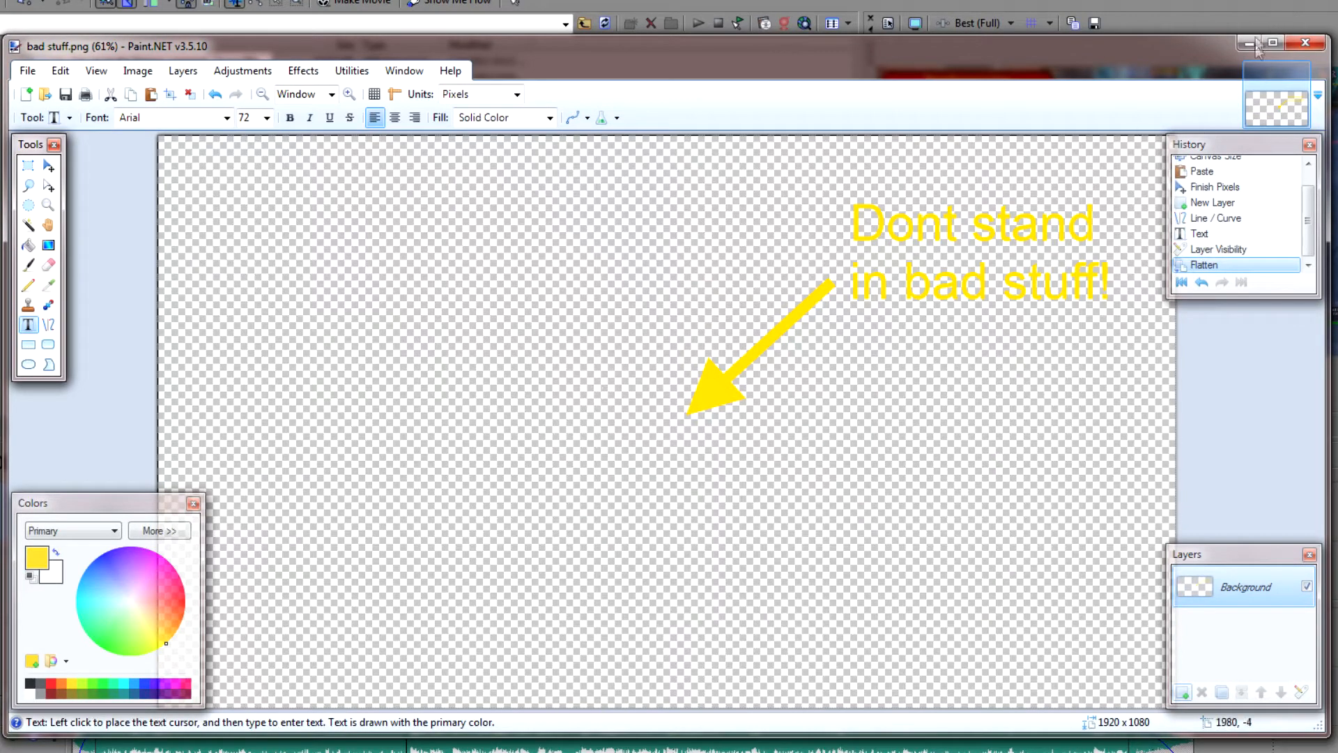
- Return to Vegas Movie Studio, refresh the Desktop file list and place the "bad stuff" image on the Text track at 00:00:41;21
click(1248, 44)
right_click(117, 326)
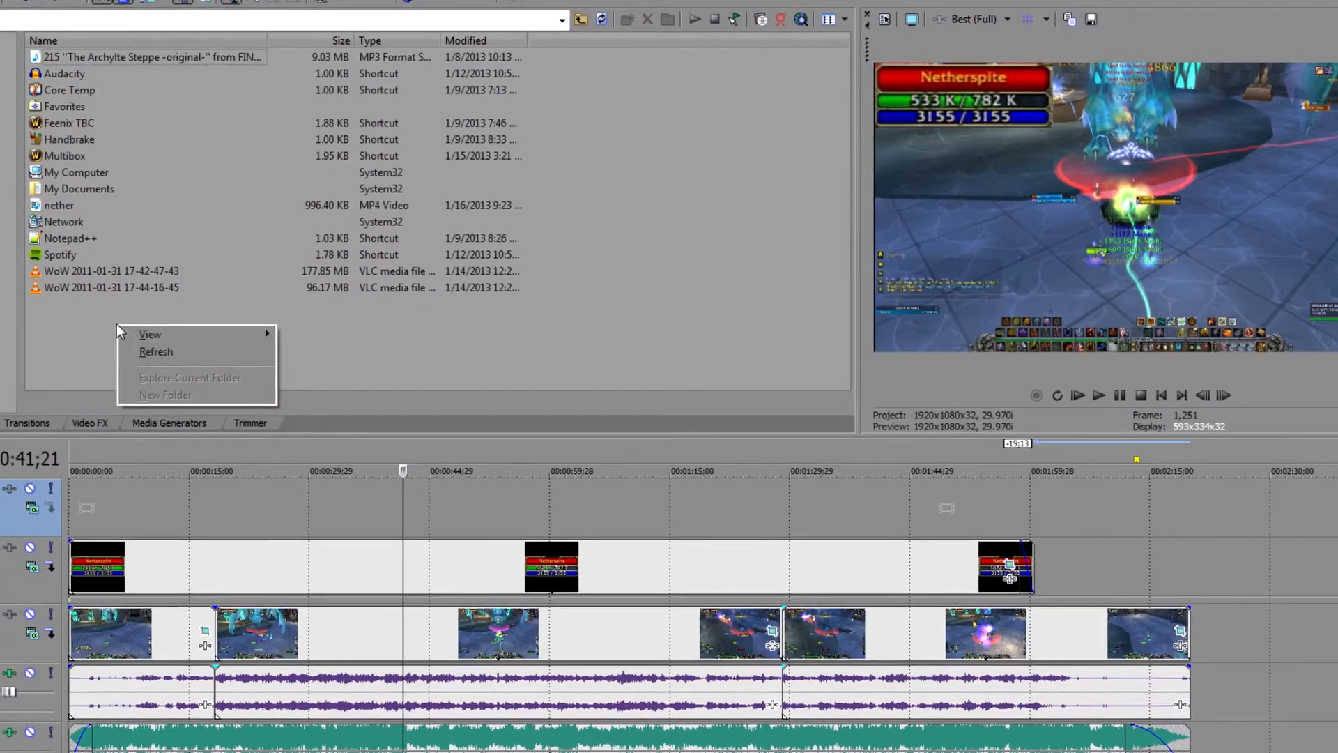
click(171, 353)
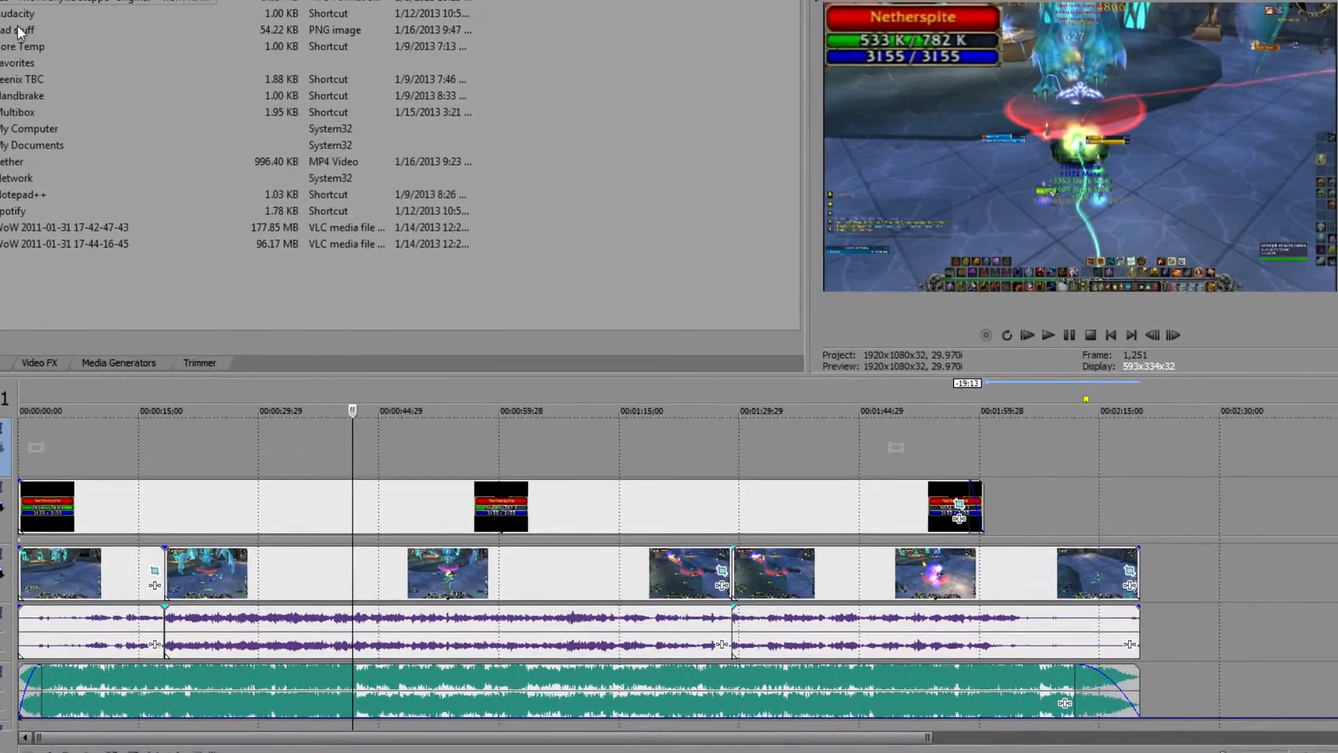
drag(21, 32, 361, 473)
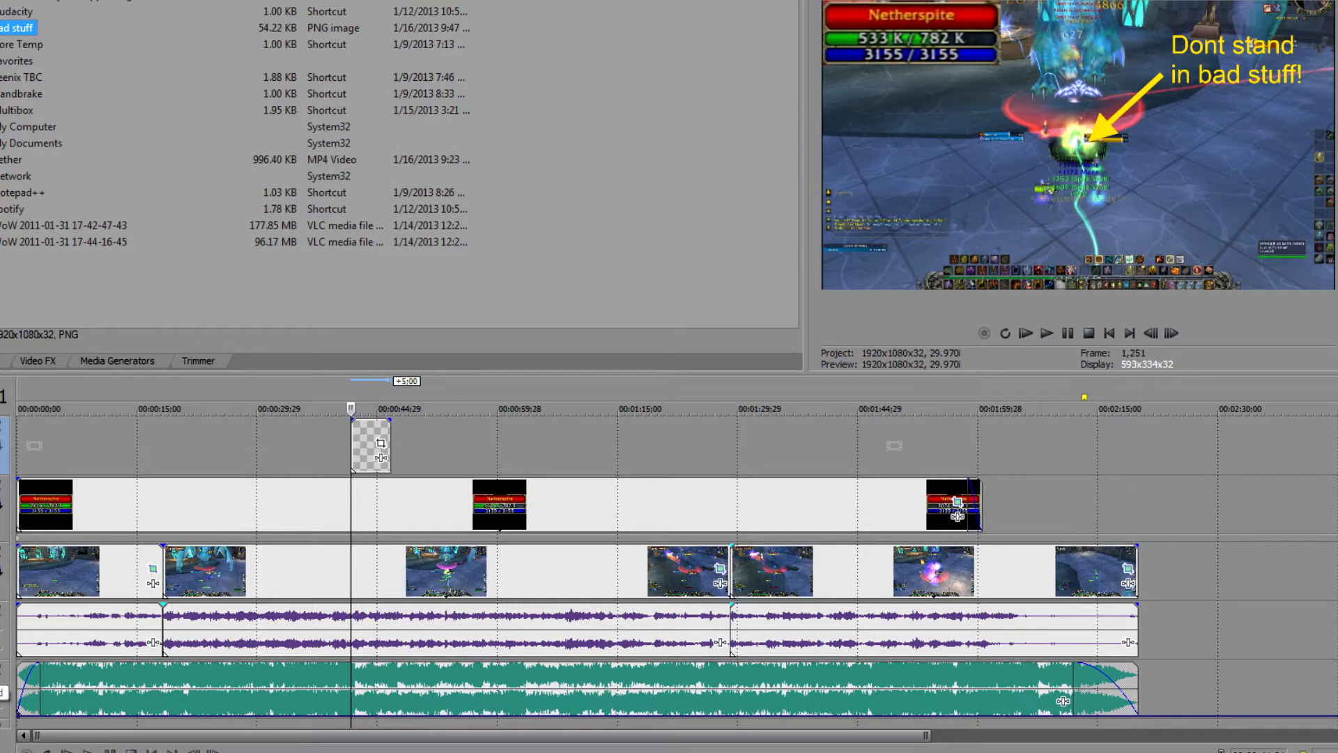
- Mute the Music track and play the timeline through the "bad stuff" overlay
key(z)
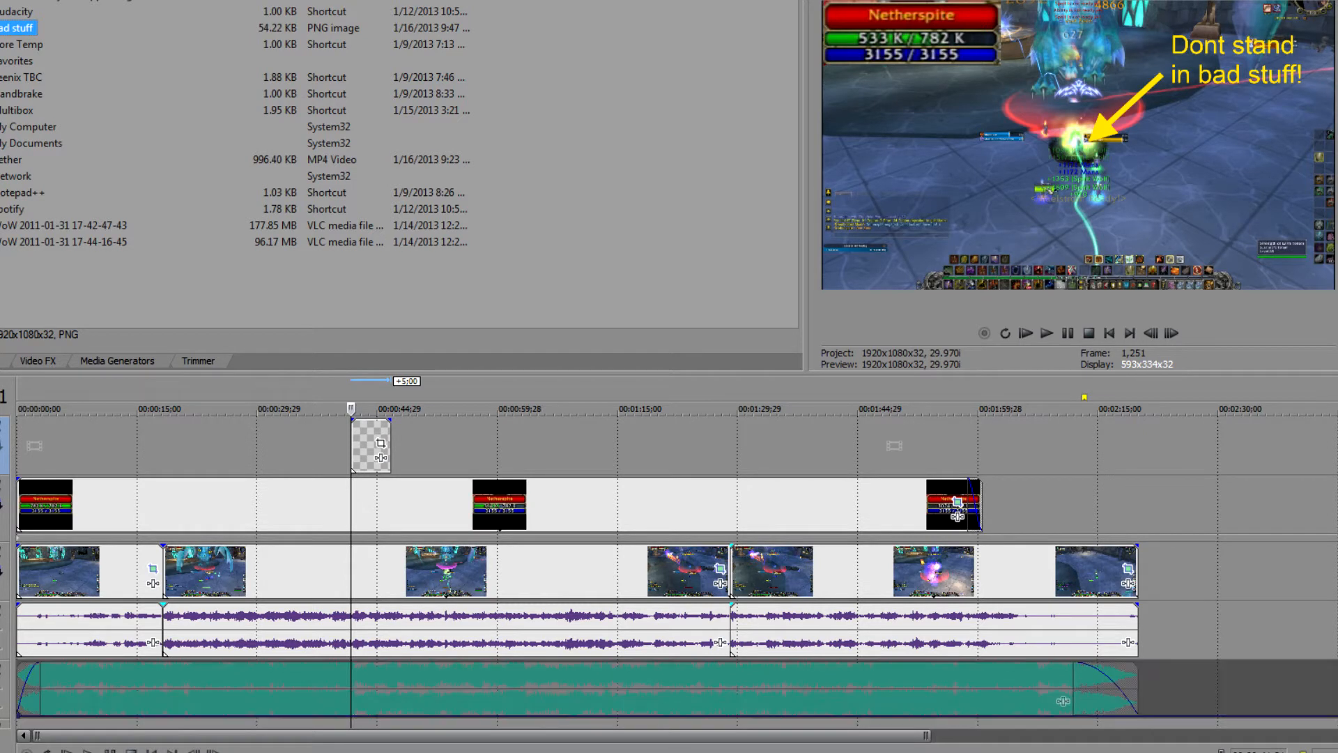
key(space)
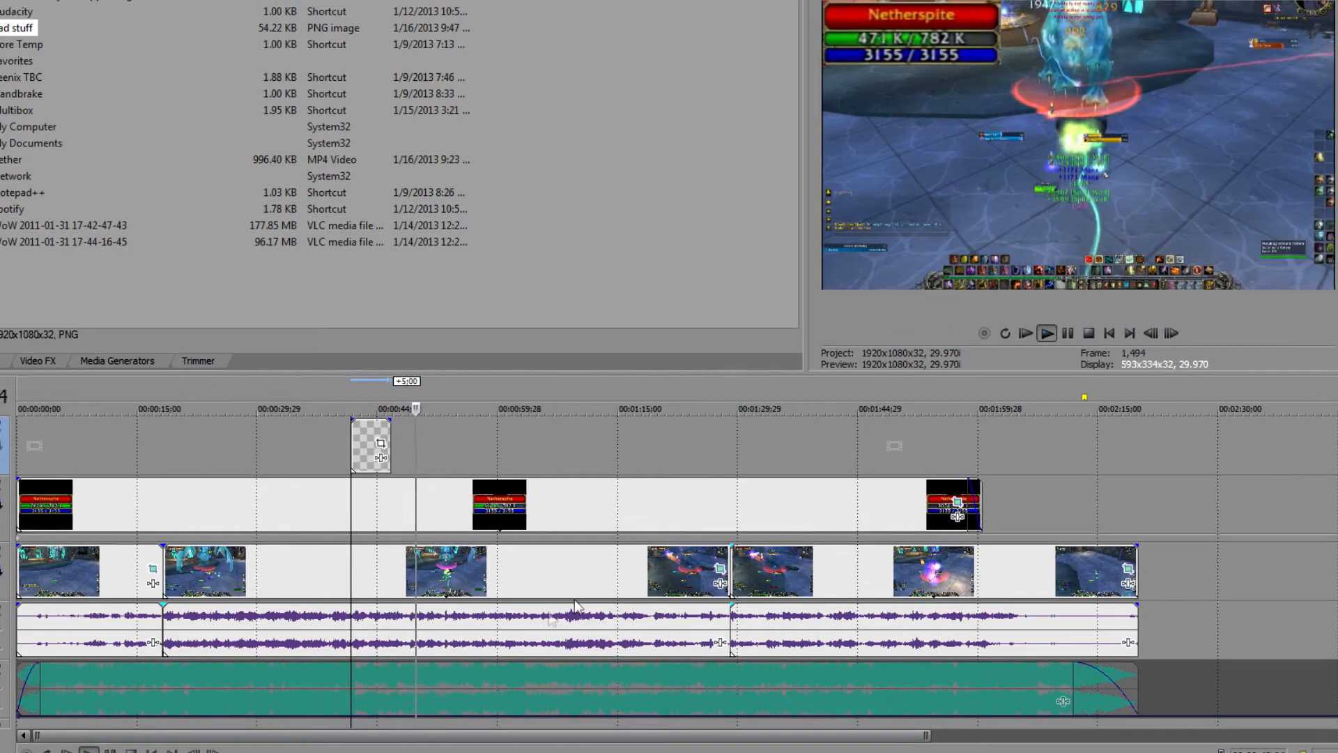
key(space)
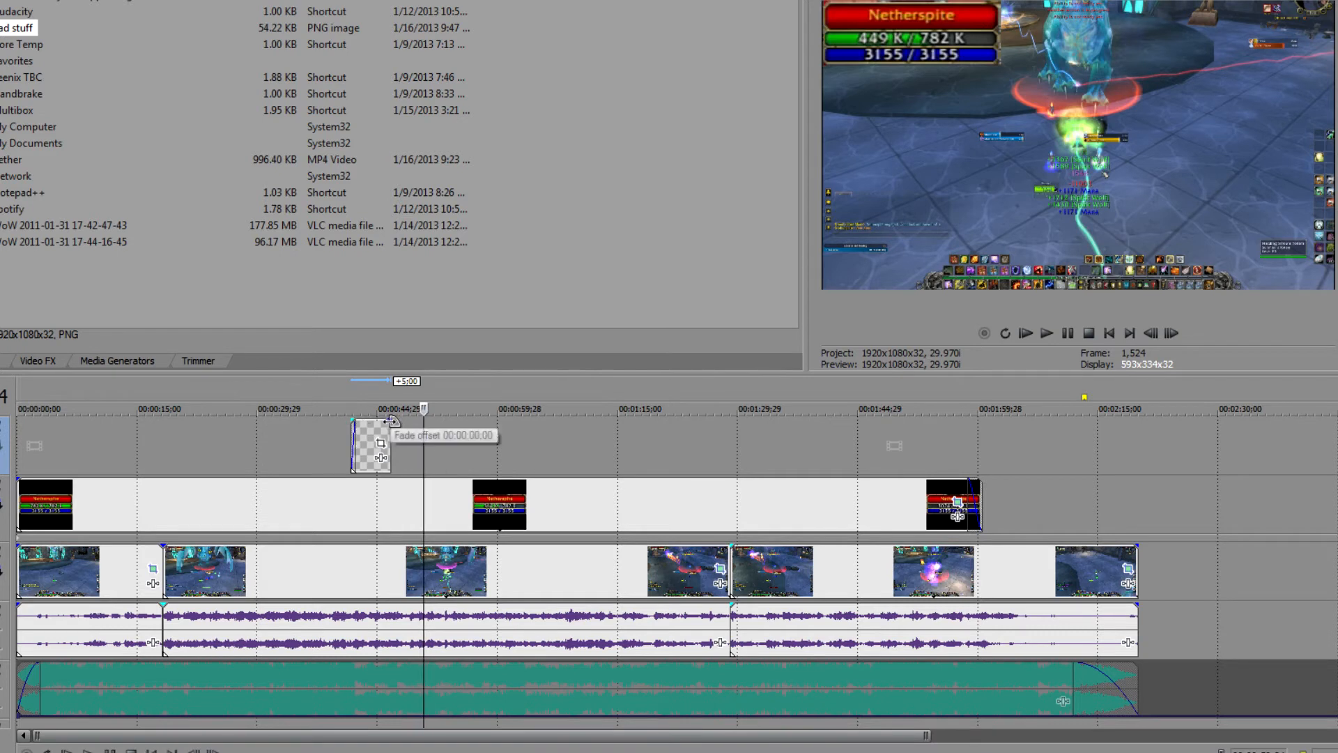
- Give the "bad stuff" overlay a fade-out of 00:00:00;16 and play it back from just before the clip
drag(390, 421, 387, 421)
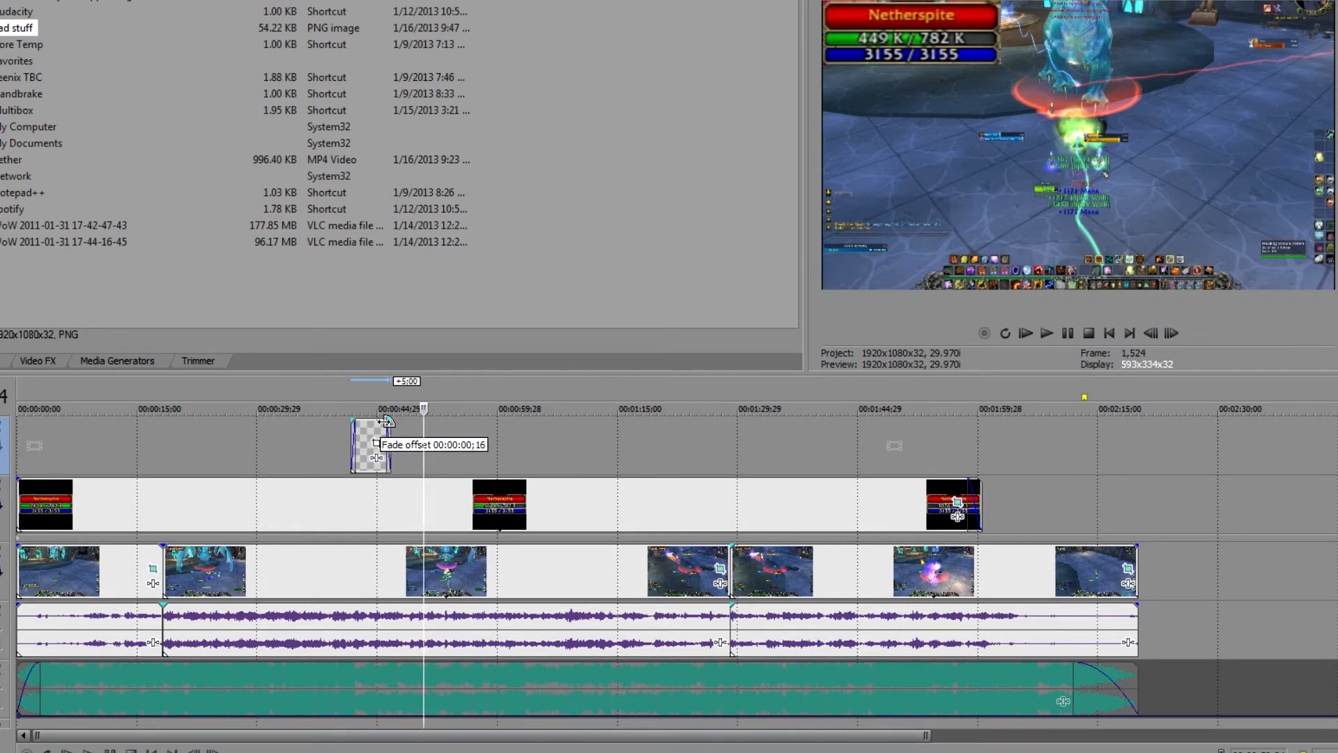
click(336, 435)
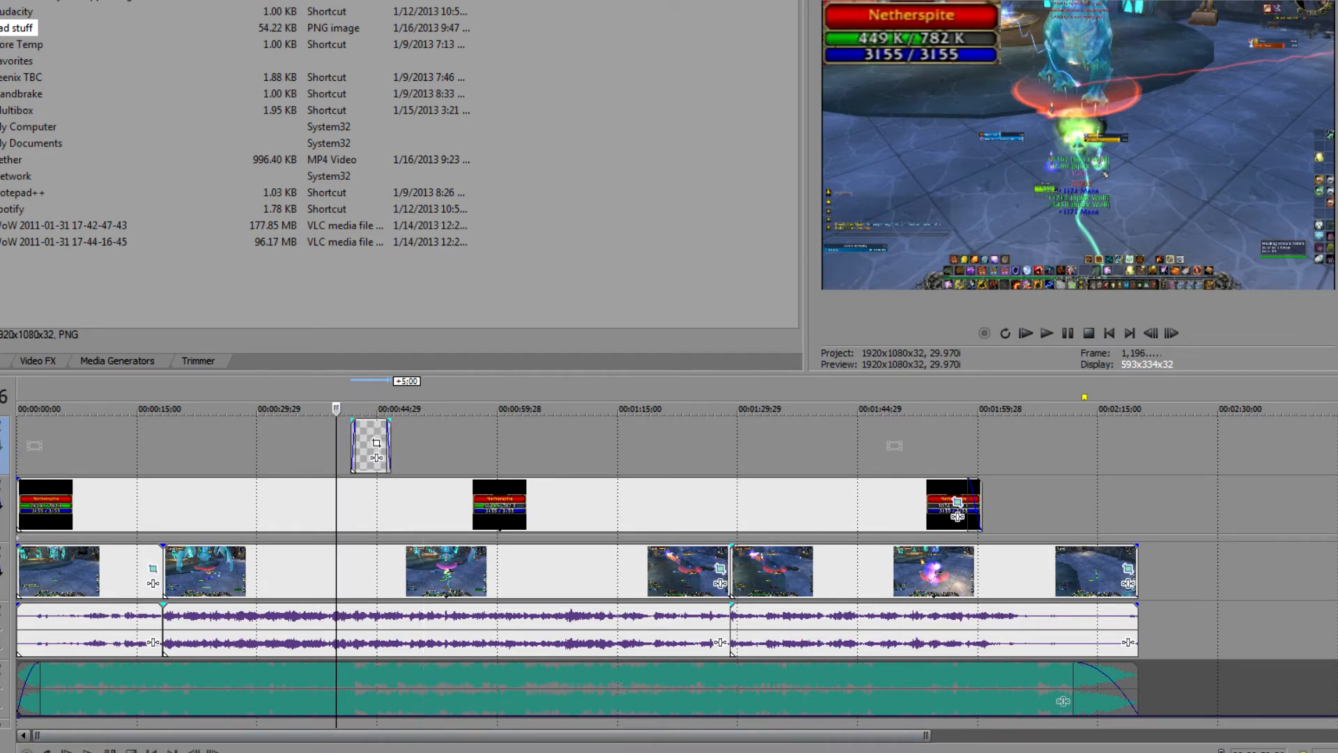
click(88, 751)
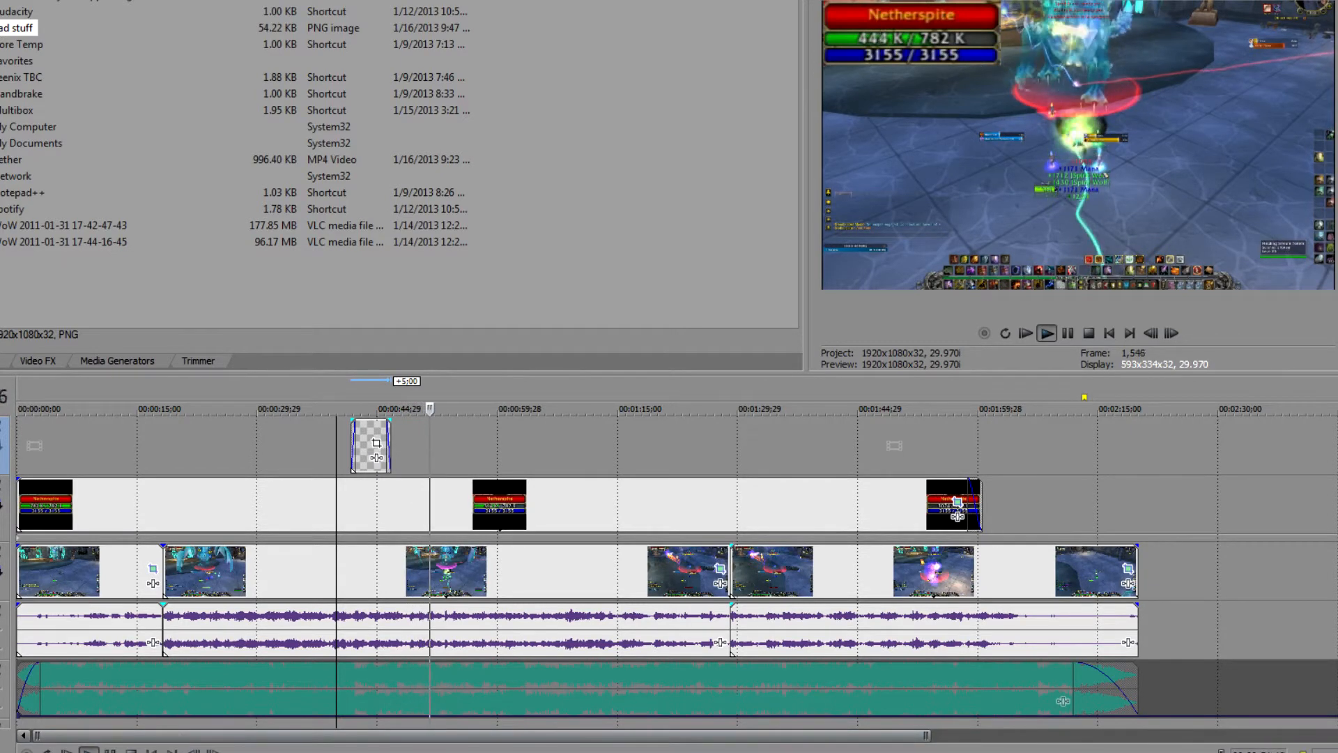
click(110, 750)
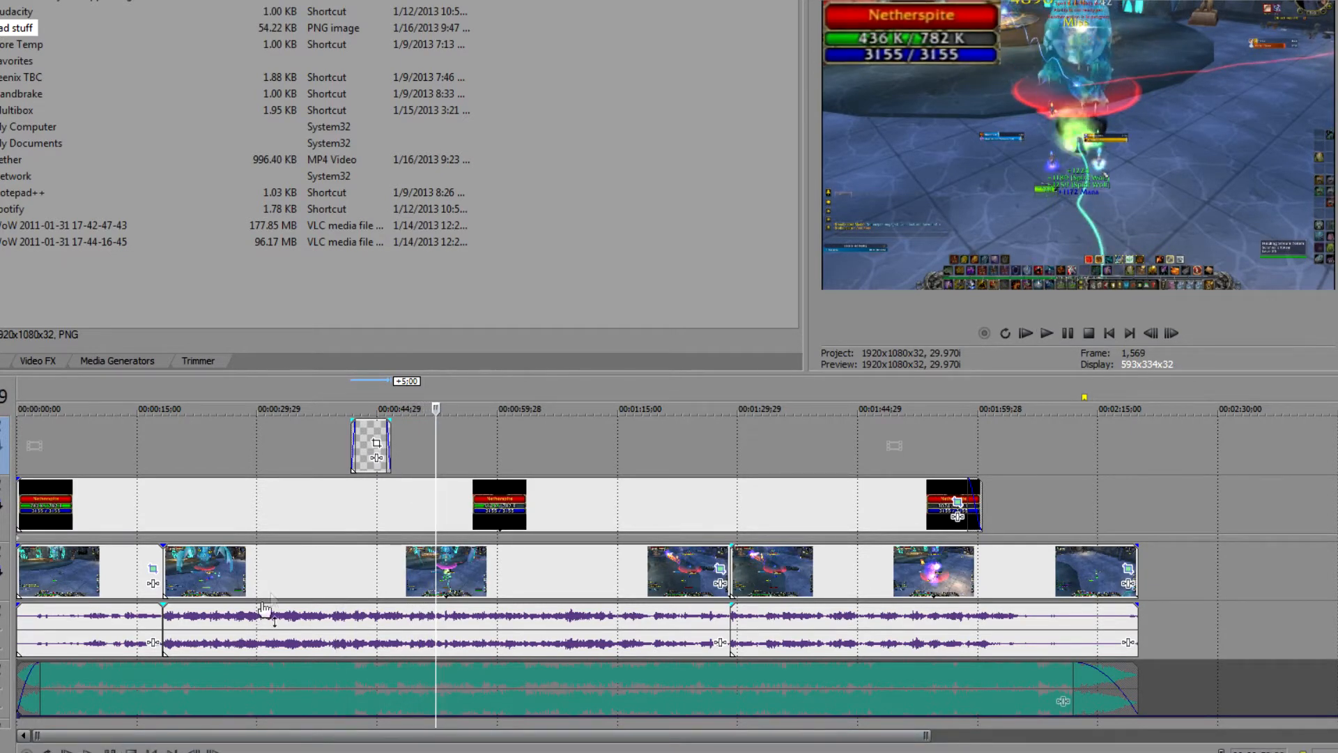
- Trim 23 frames off the end of the "bad stuff" overlay and replay the section from just before it
drag(389, 435, 384, 435)
click(339, 450)
click(88, 750)
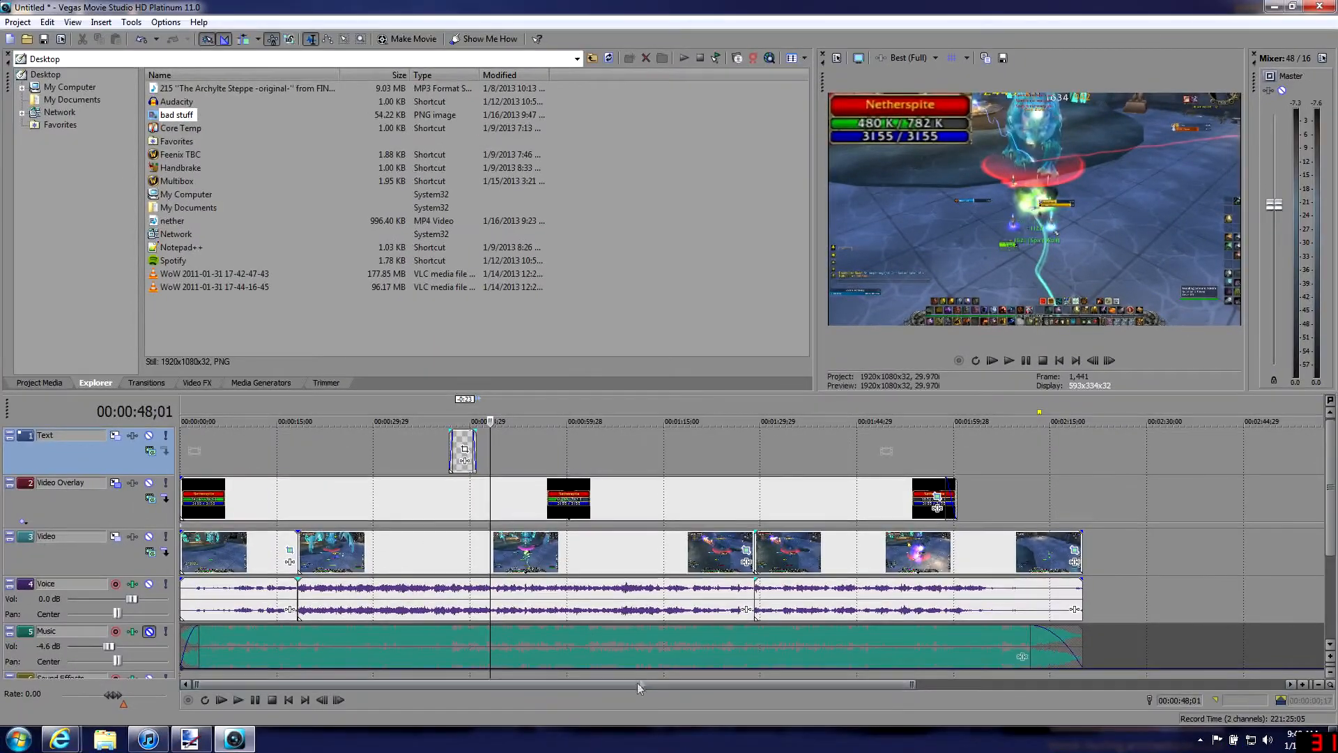
- Split the music clip inside its closing fade, just before 00:02:15;00, and delete the piece after the split
drag(638, 685, 742, 690)
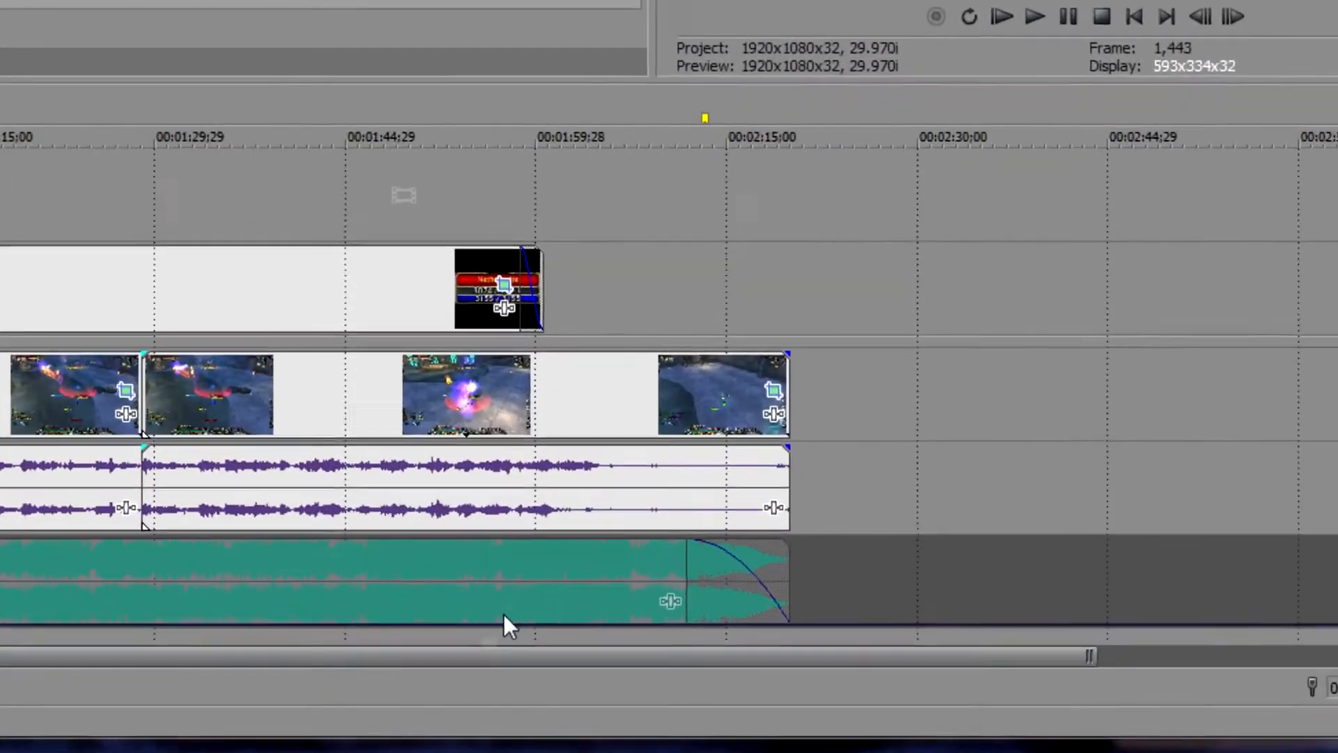
drag(481, 660, 431, 659)
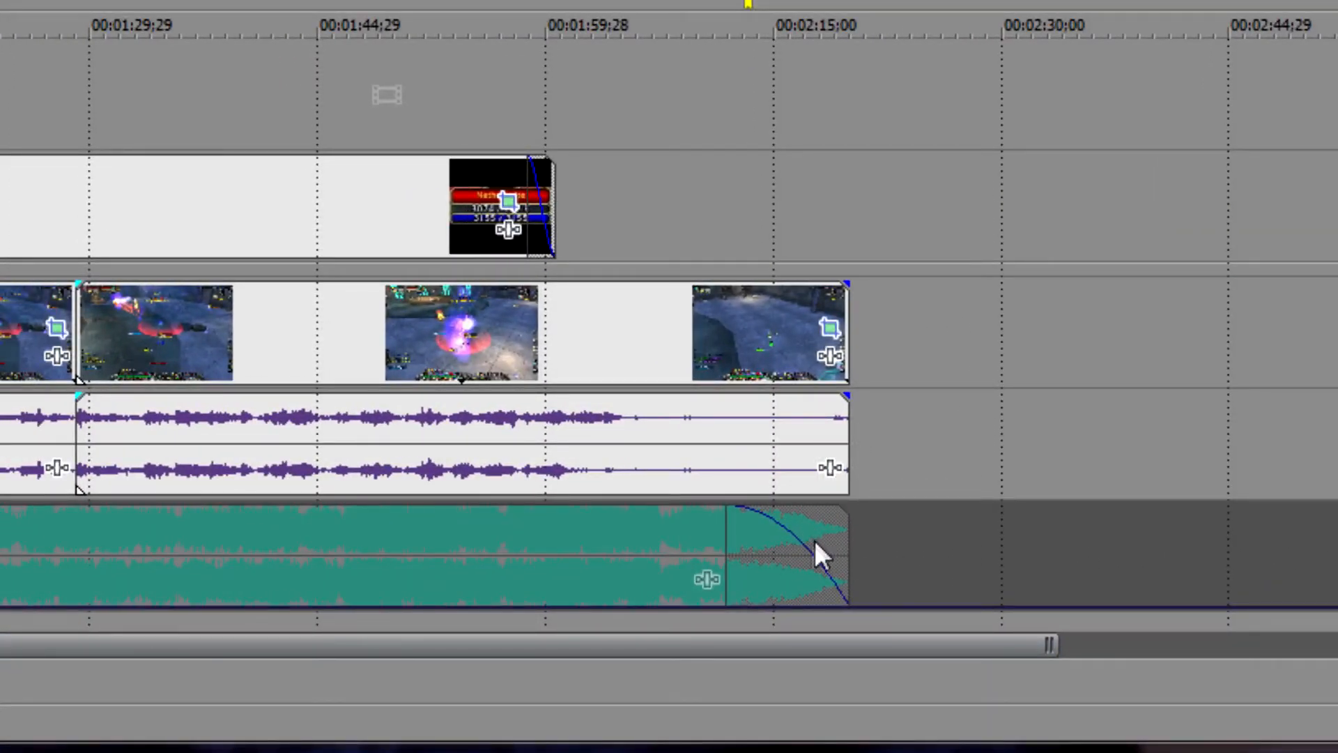
click(774, 547)
click(742, 541)
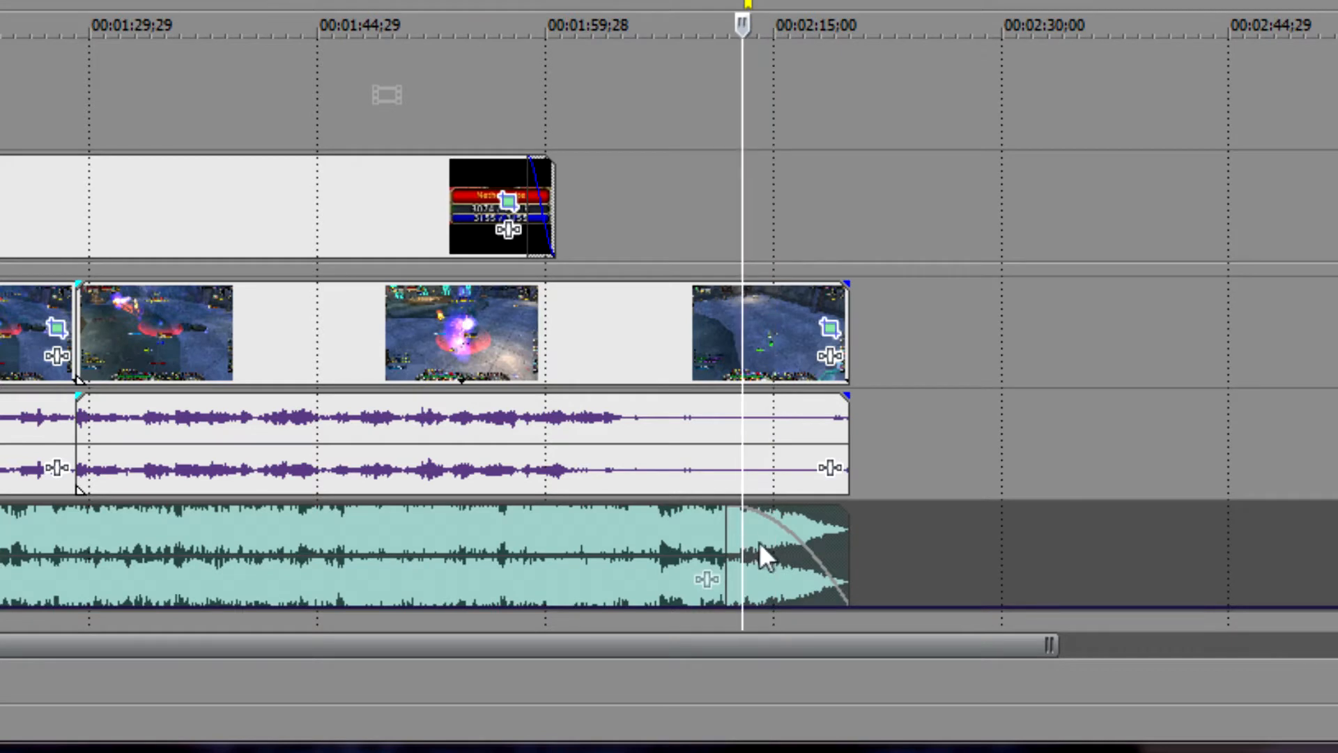
click(762, 542)
key(s)
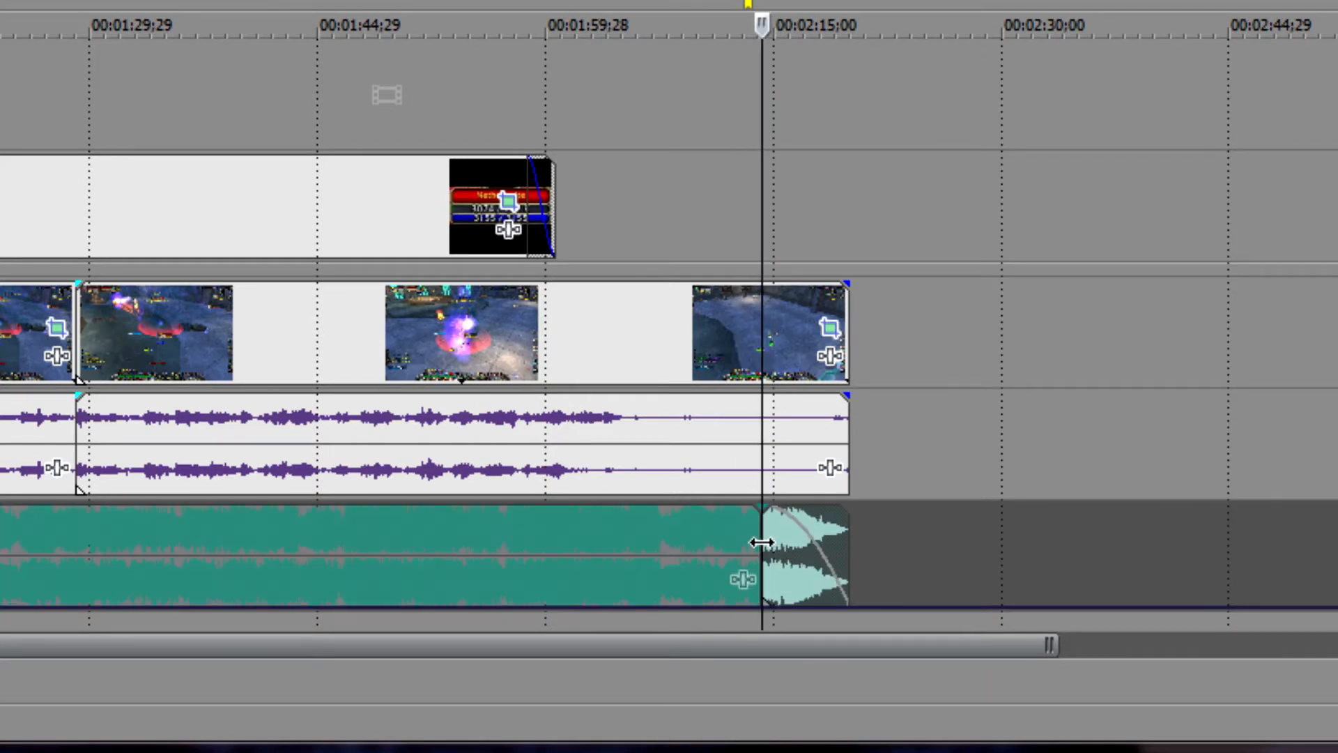
click(822, 522)
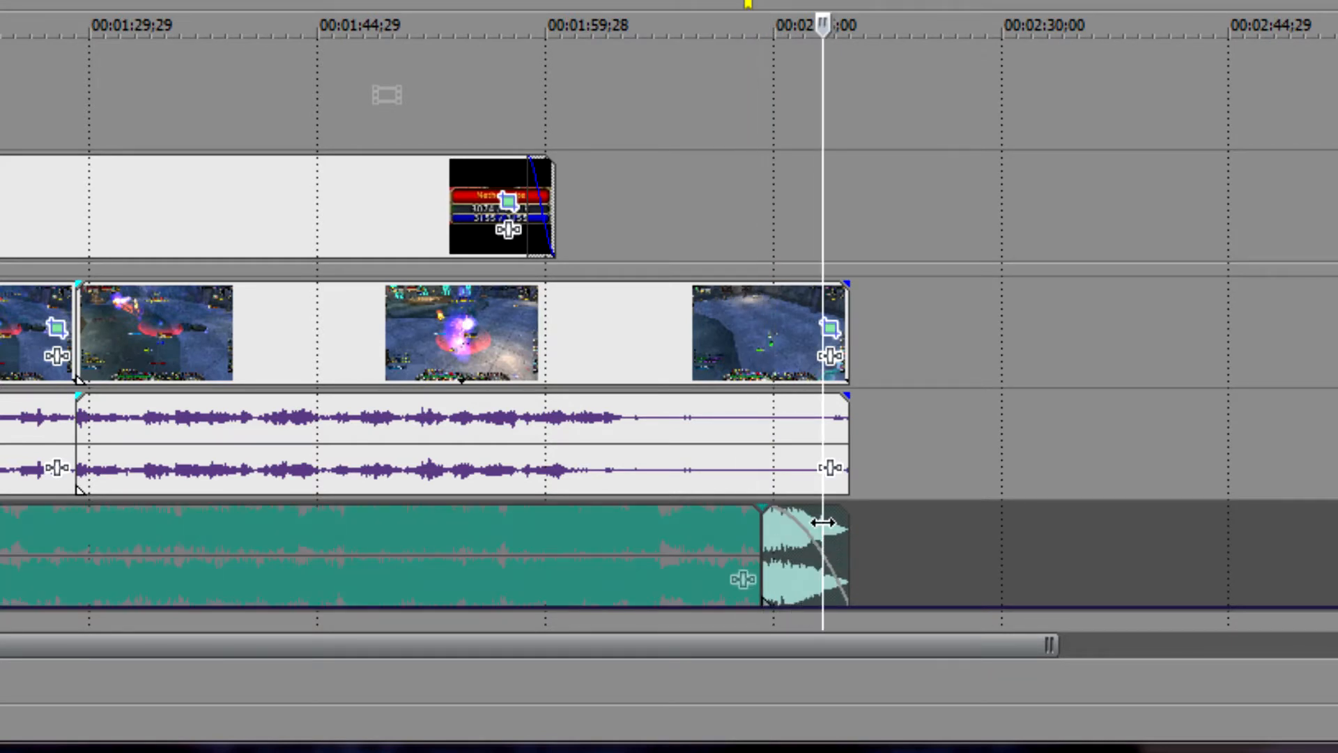
key(Delete)
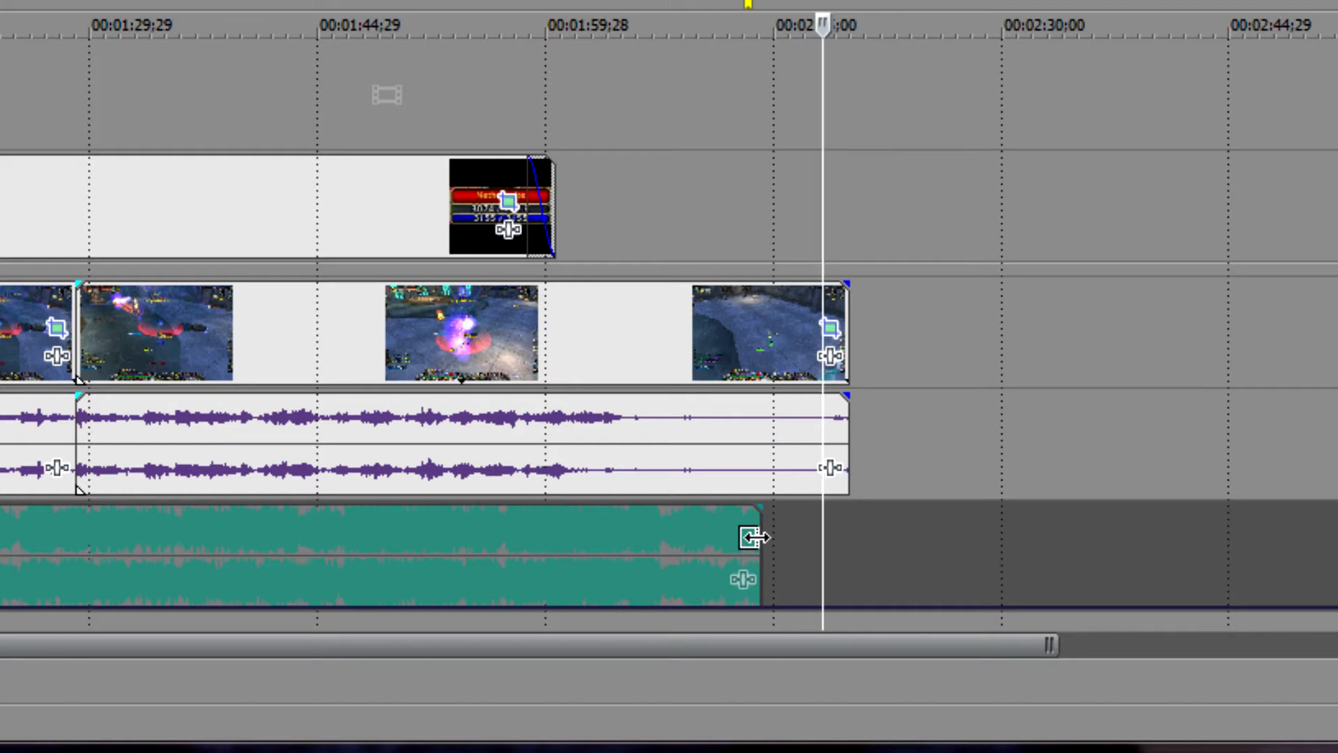
- Extend the end of the shortened music clip to line up with the end of the video
click(757, 537)
drag(760, 537, 839, 537)
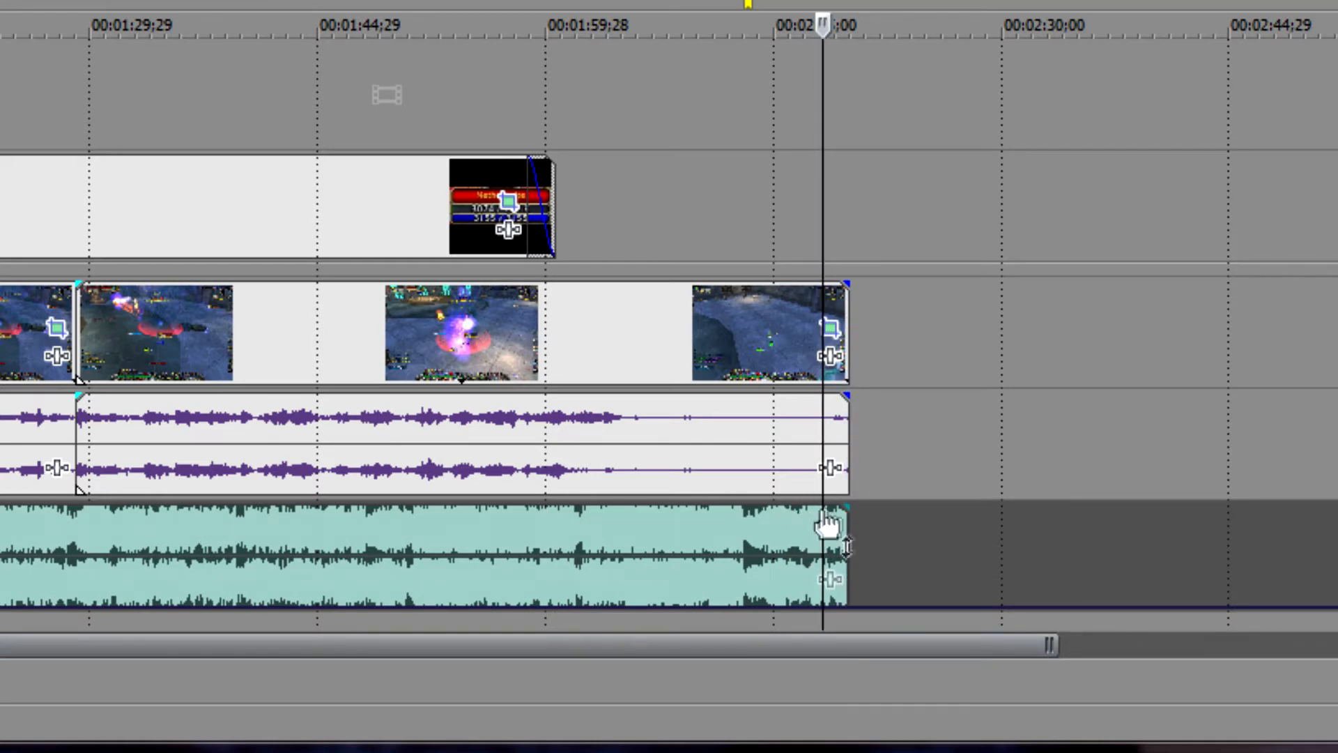
drag(940, 645, 847, 647)
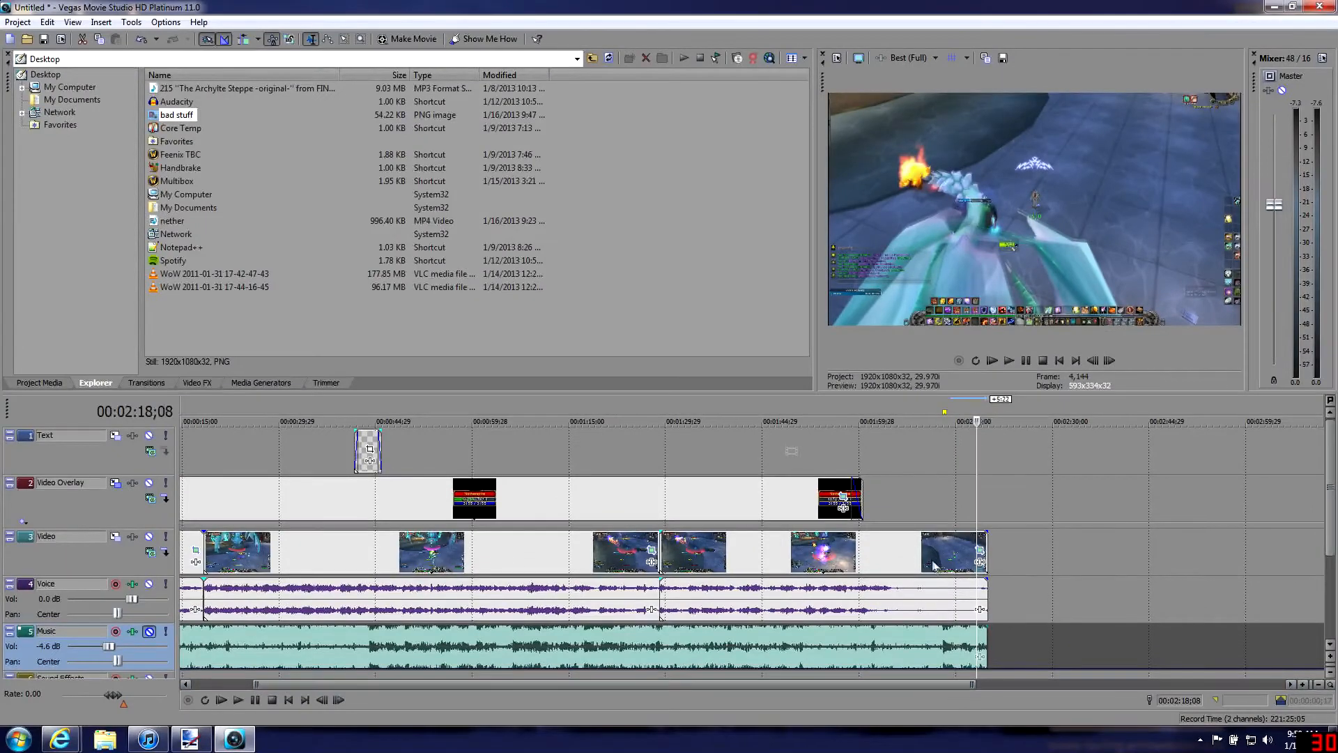
- Play the project from 00:01:37;11 and unmute the Music track
click(896, 503)
click(879, 522)
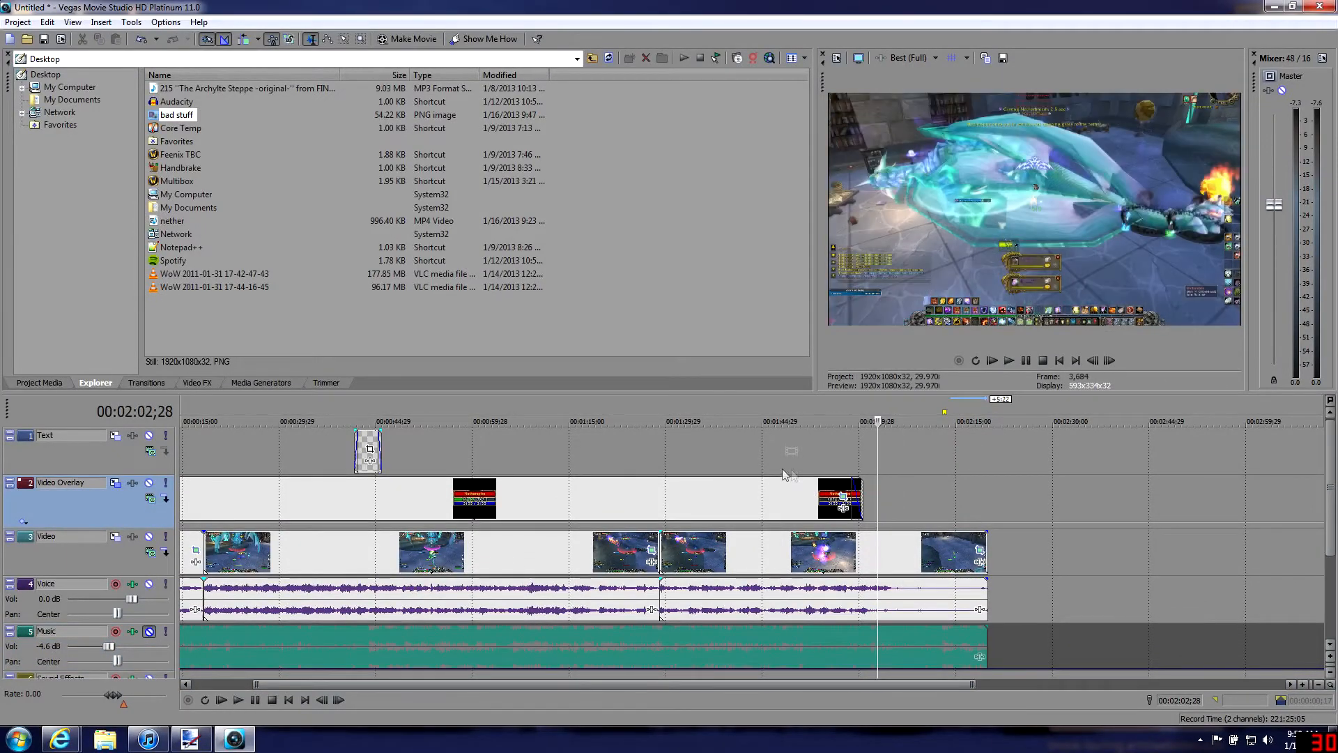
click(713, 453)
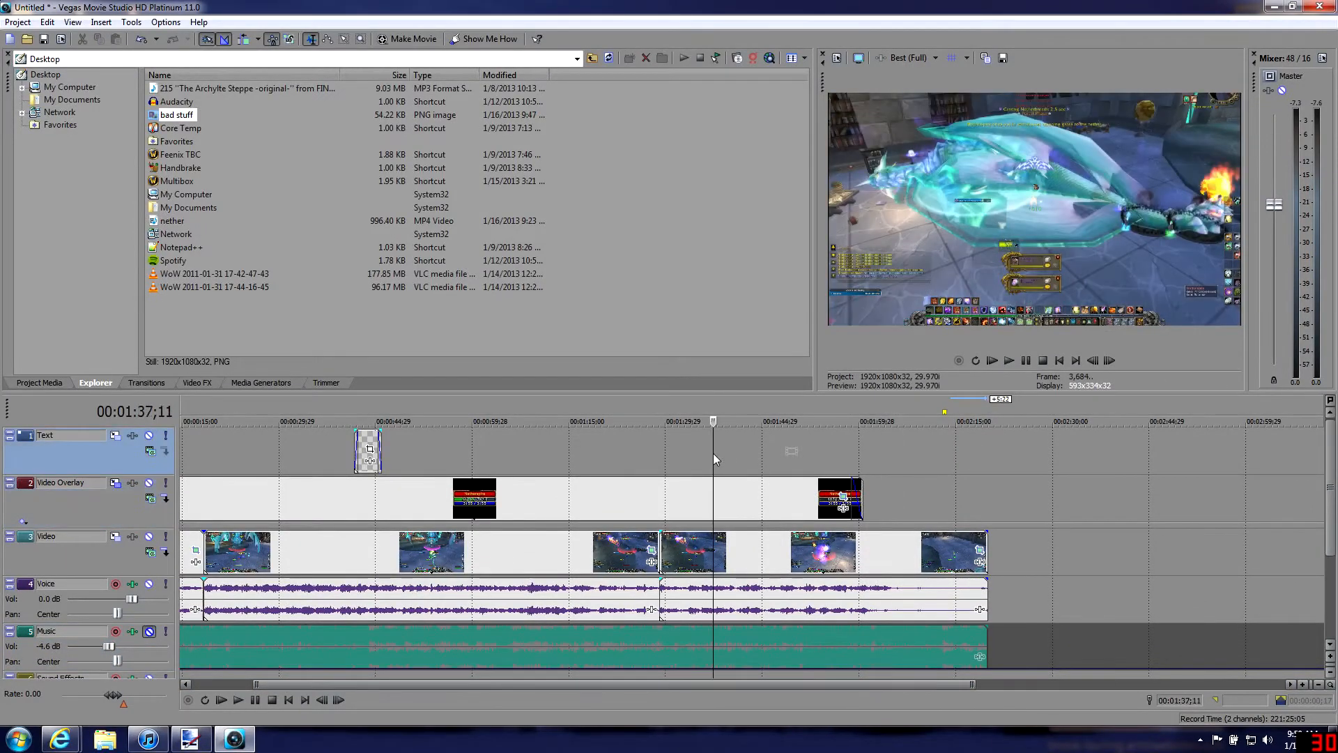
click(235, 700)
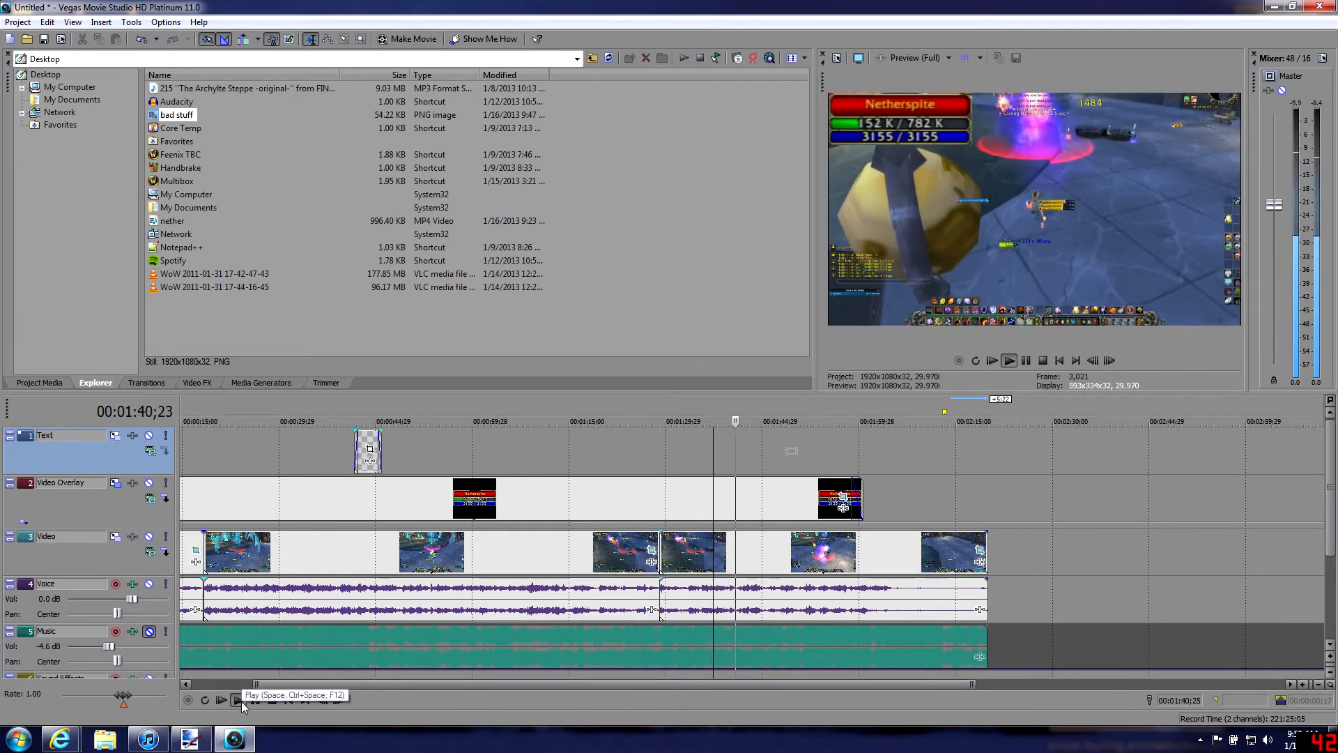
click(148, 632)
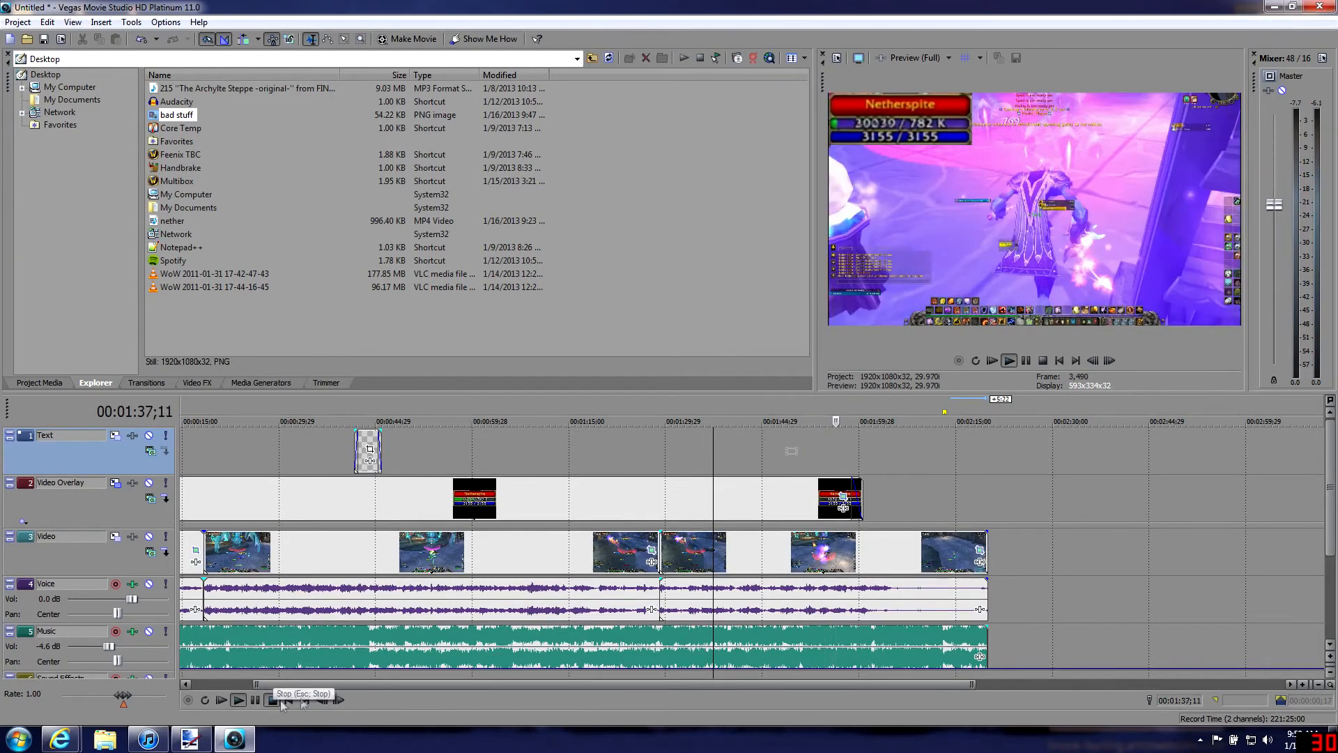
- Add two neighbouring points to the Music volume envelope at the end of the health bar overlay and lower the line after them to -Inf. dB
click(993, 442)
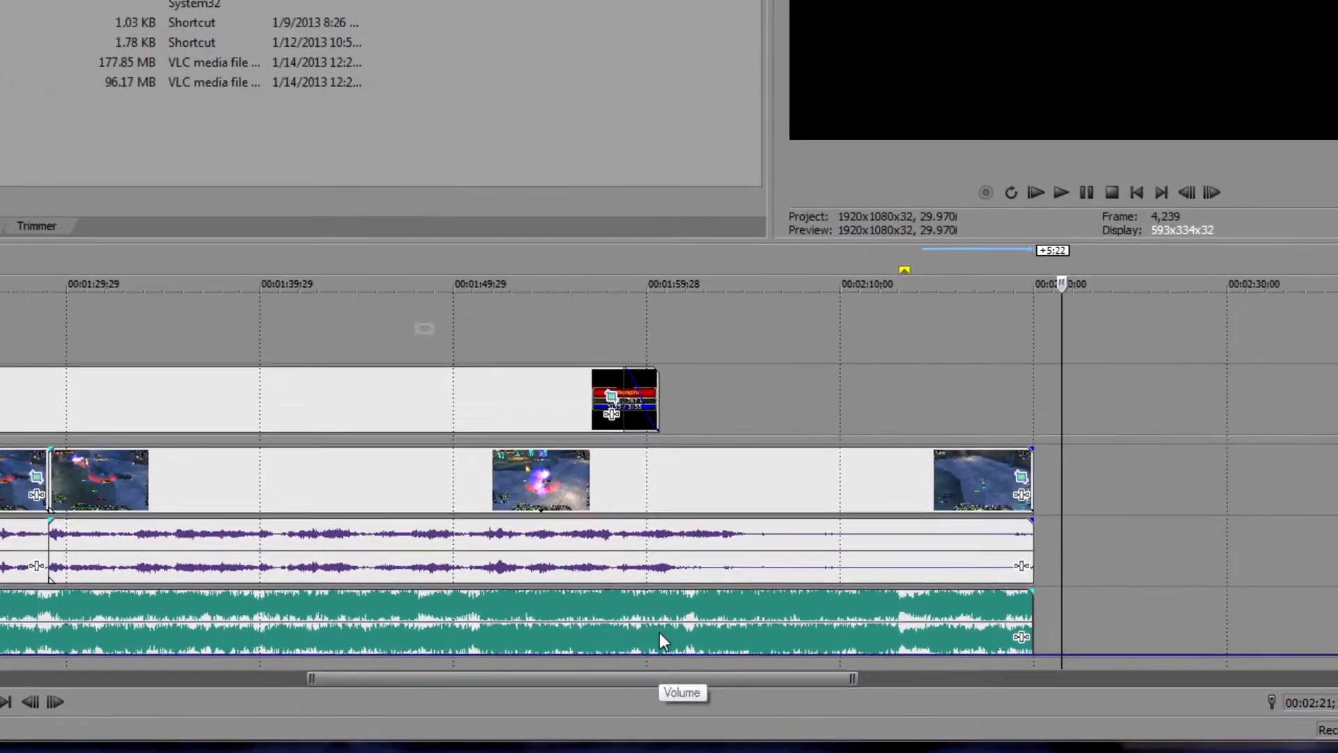
click(741, 653)
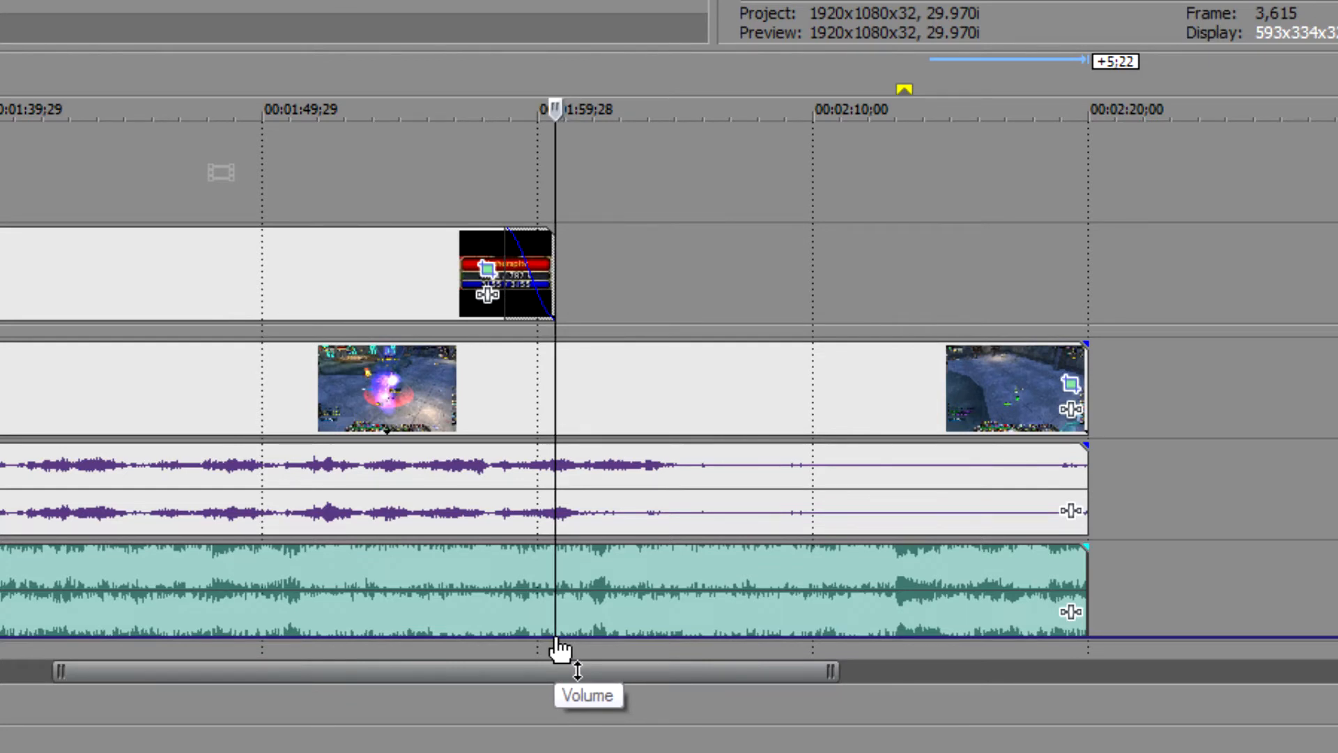
right_click(555, 635)
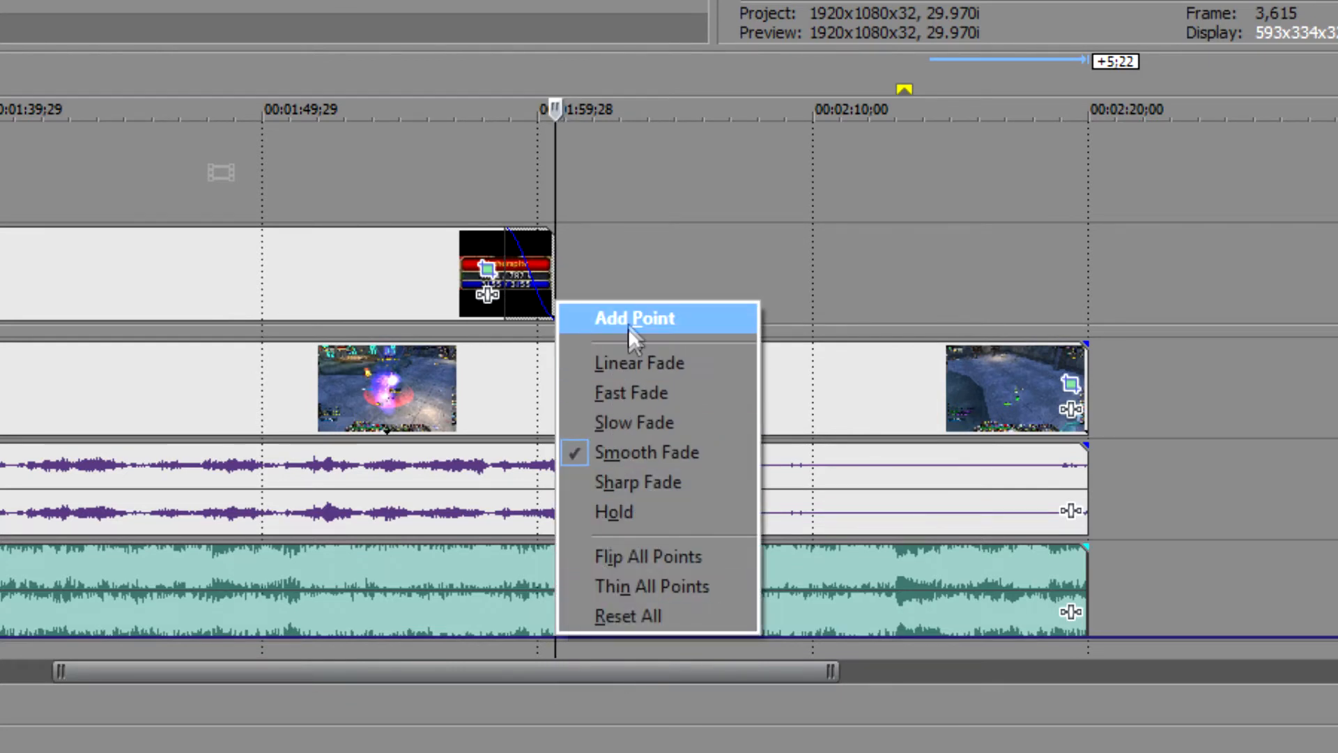
click(640, 315)
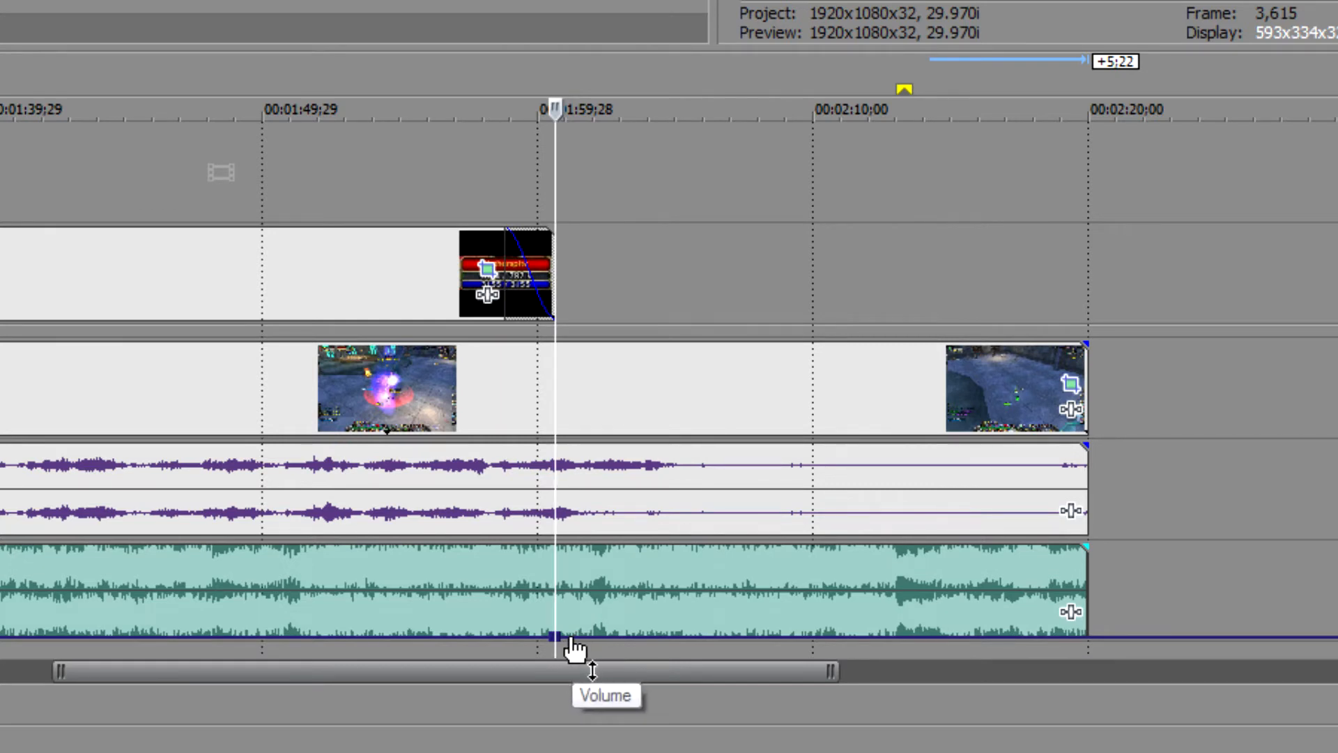
right_click(570, 635)
click(645, 317)
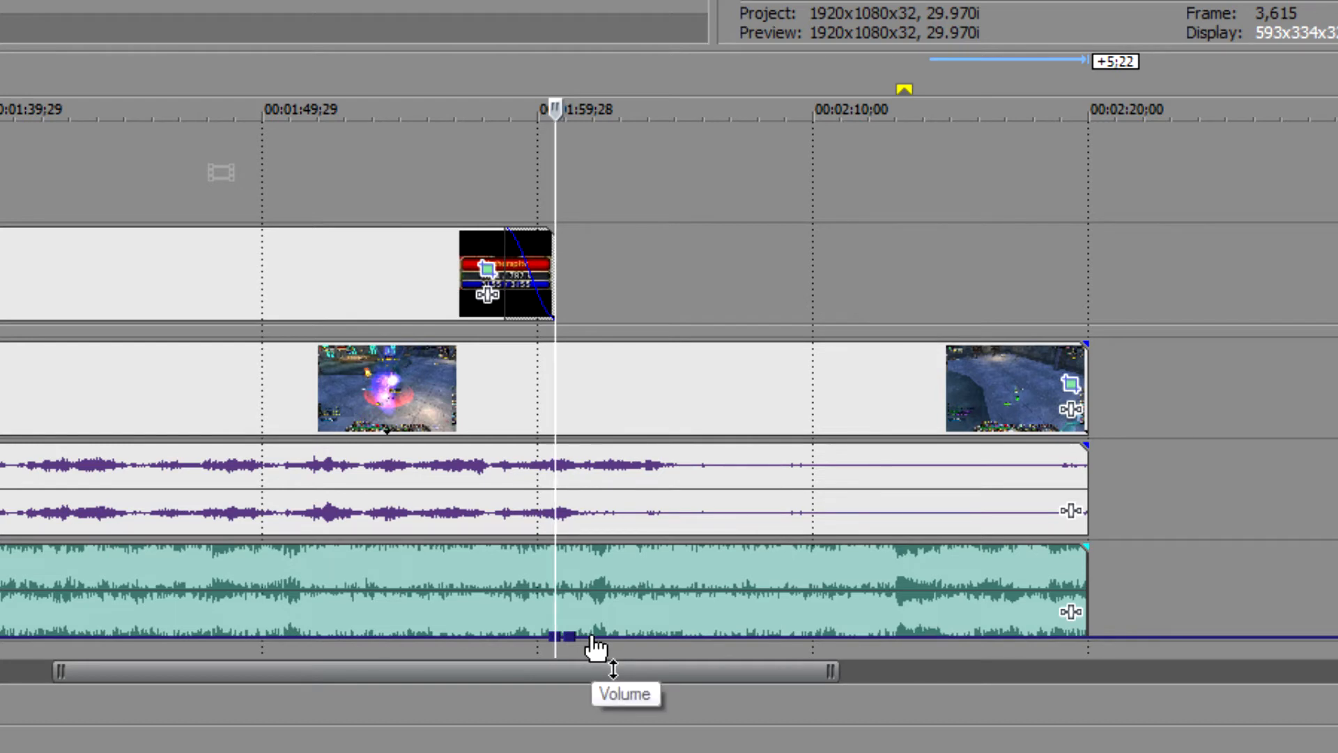
drag(592, 636, 594, 642)
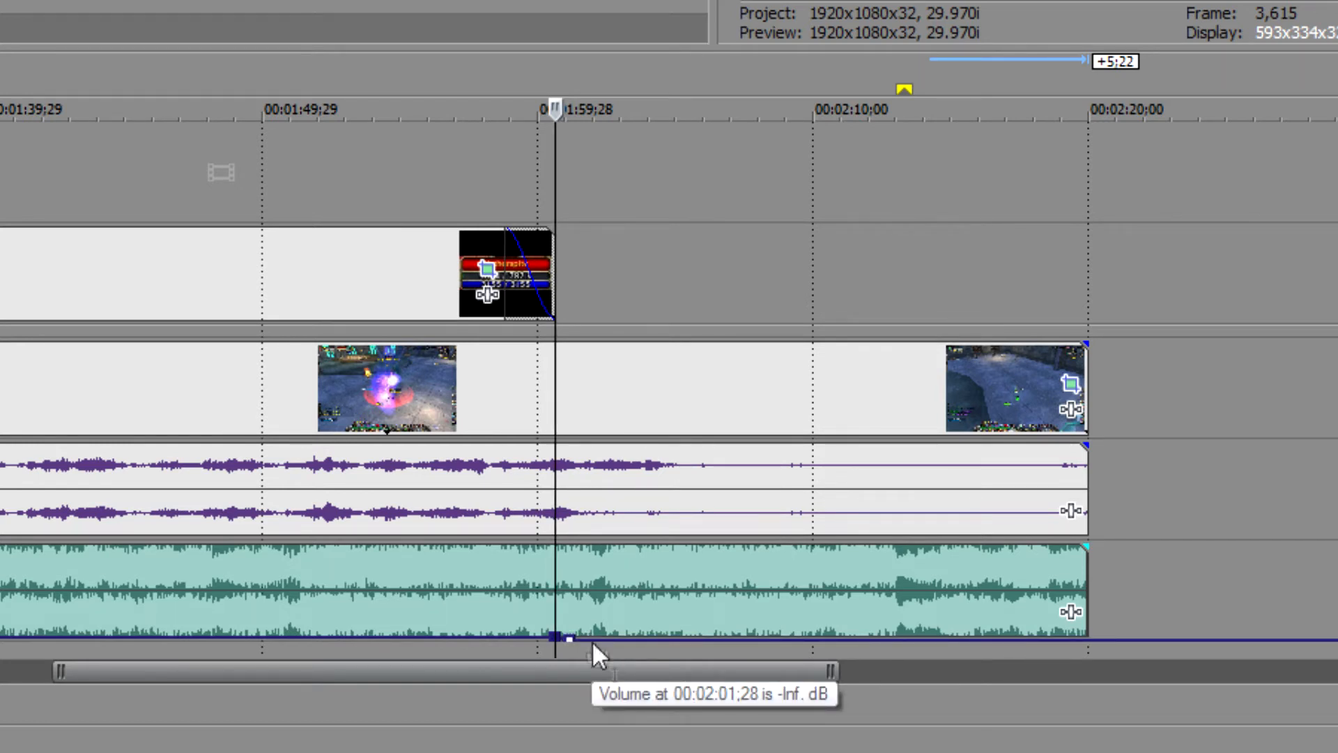
- Play the section from about 00:01:50;21 past the new volume points to check how the music changes
click(437, 618)
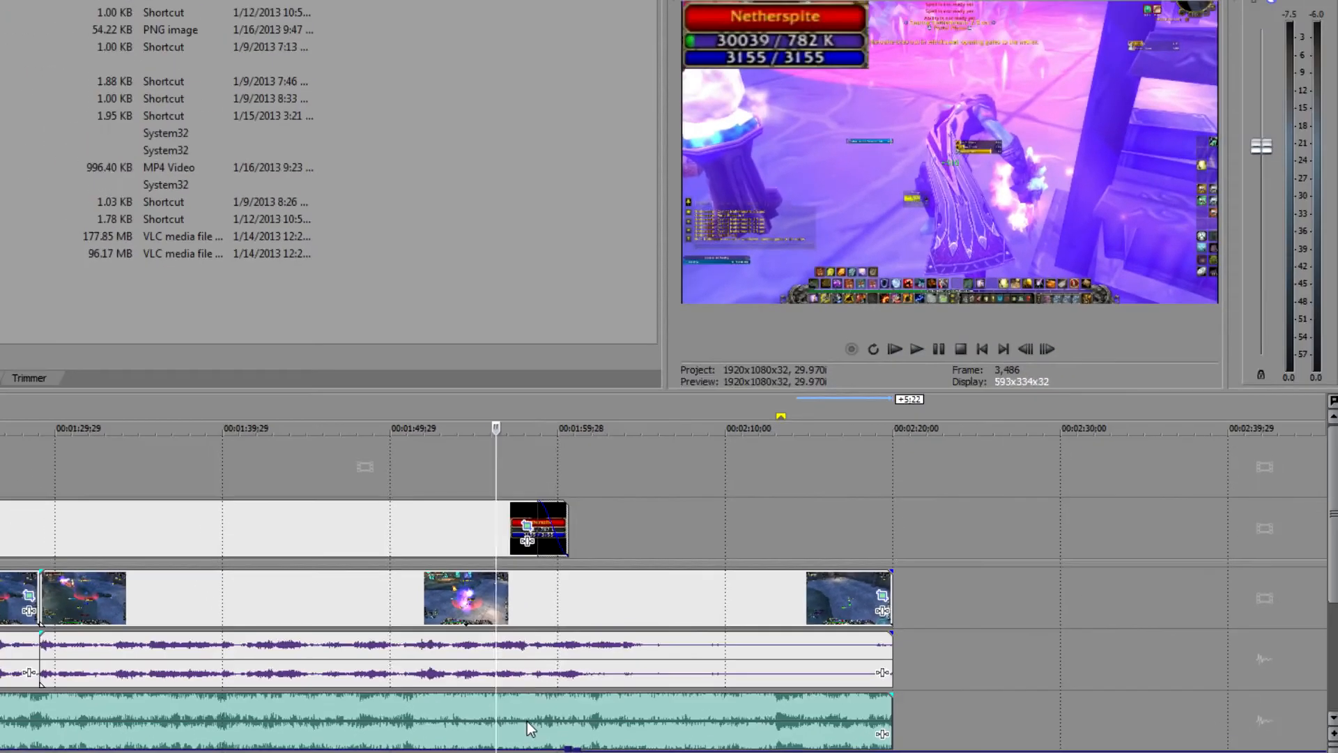
click(517, 688)
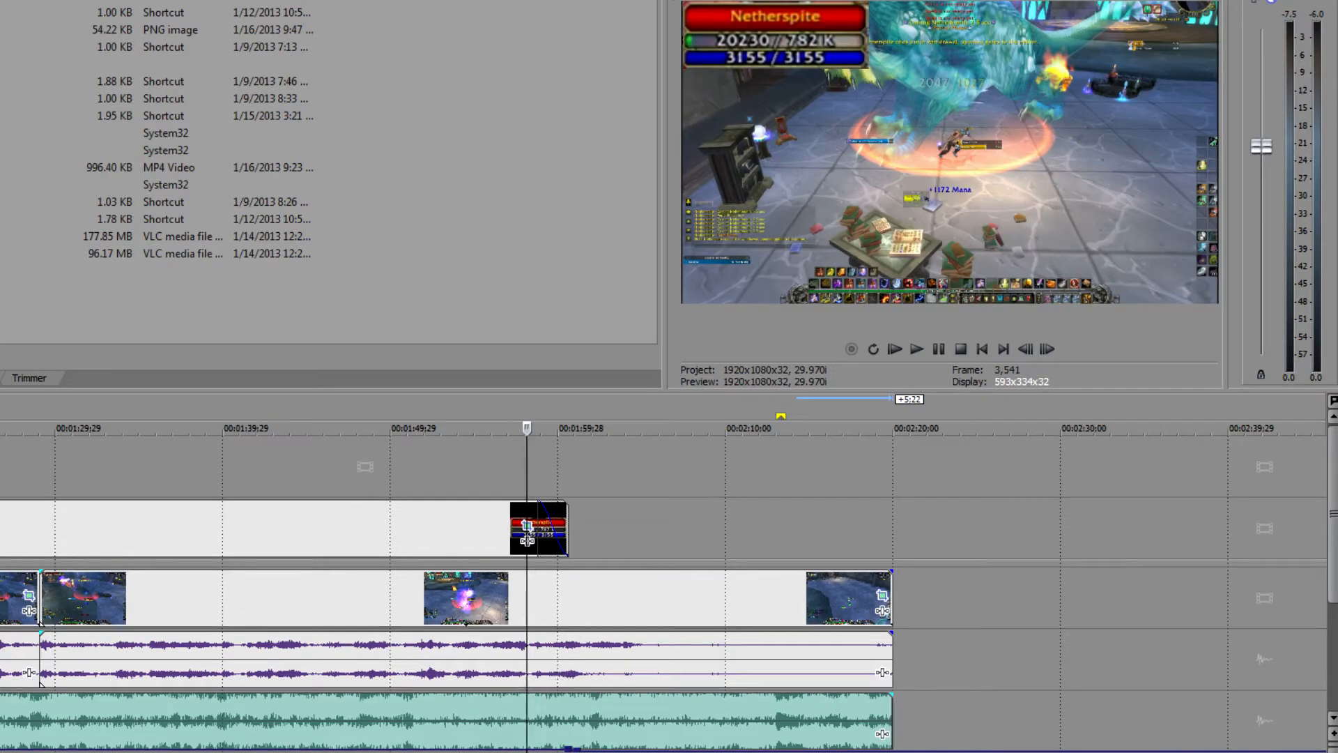
key(space)
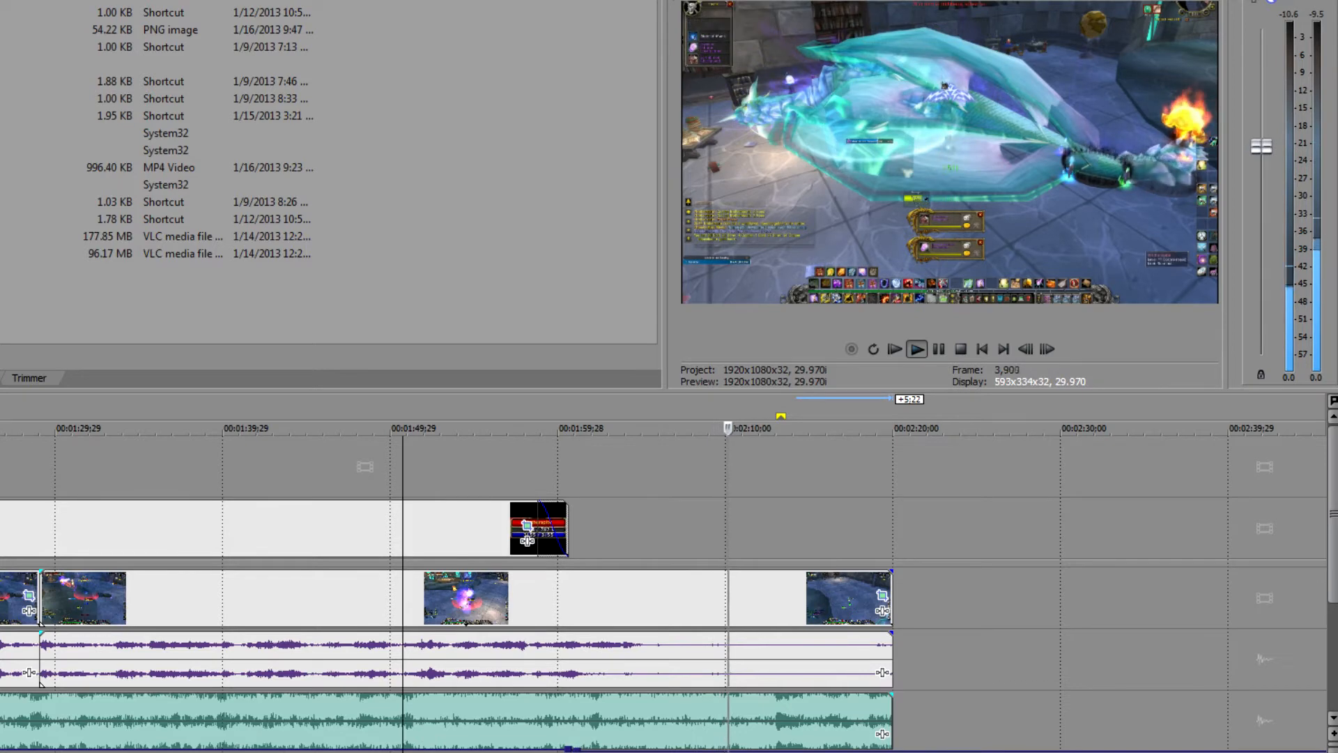
key(space)
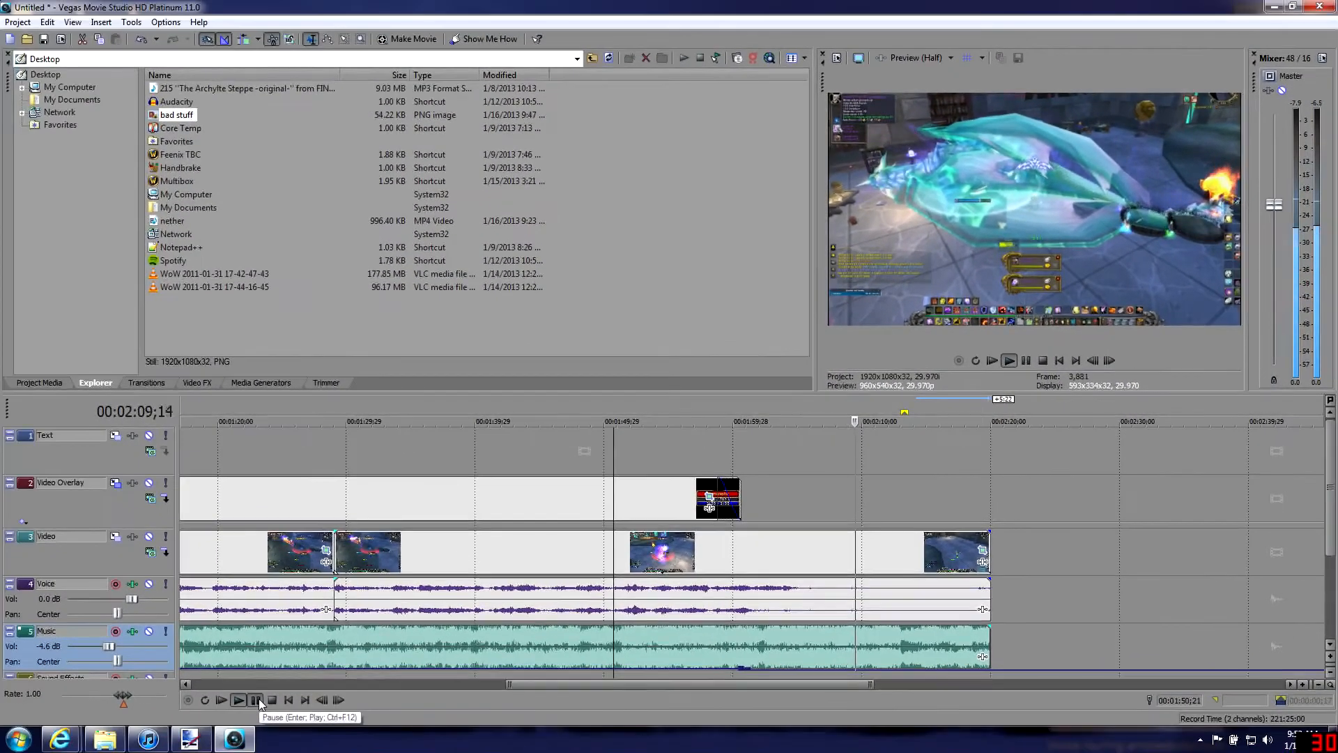
- Copy a snapshot of the preview paused on the defeated boss near 00:02:09;20 and paste it into the open Paint.NET image
click(258, 699)
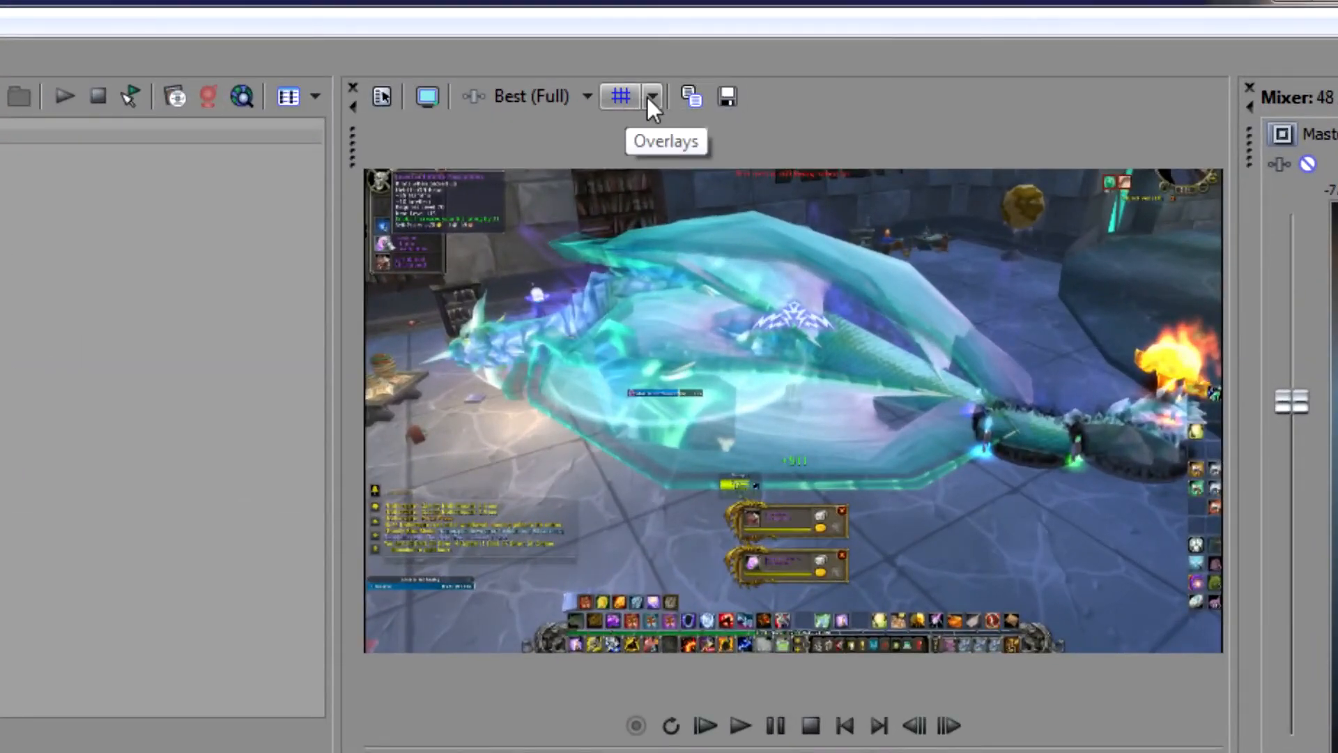
click(693, 94)
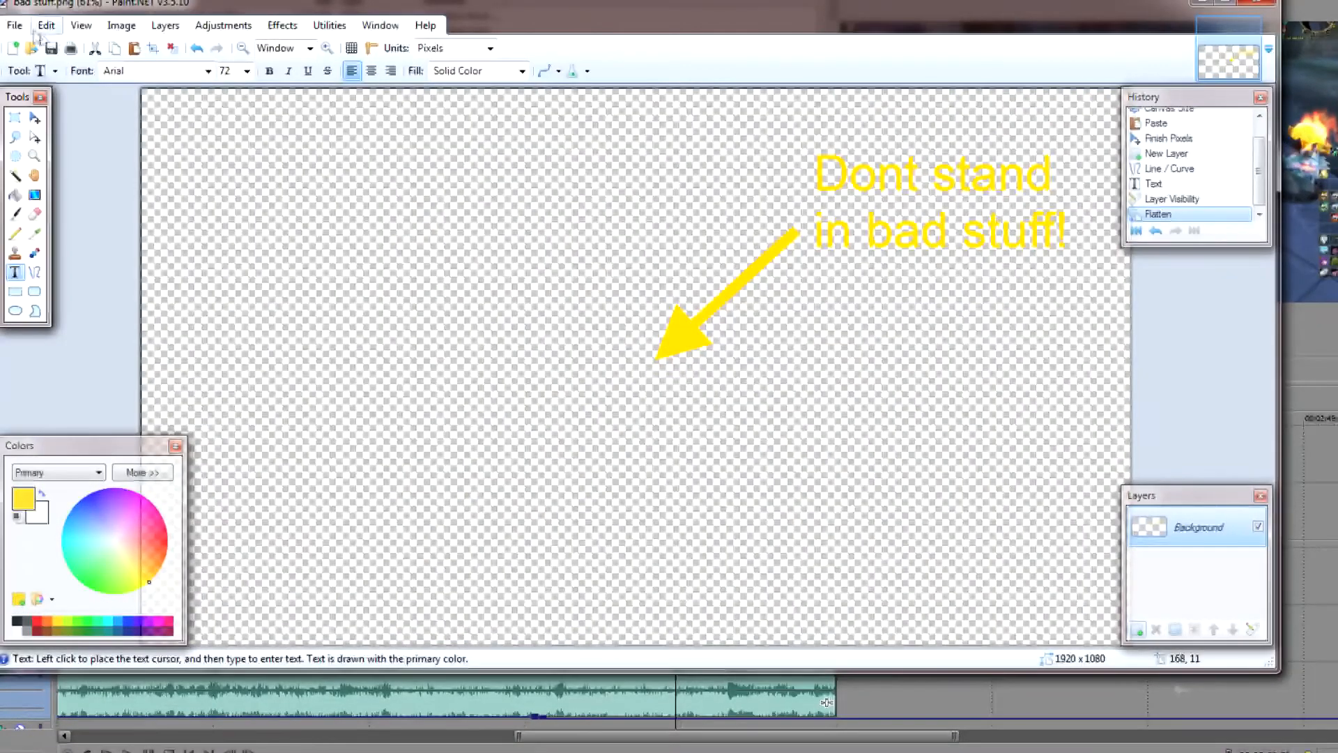
click(14, 25)
click(75, 44)
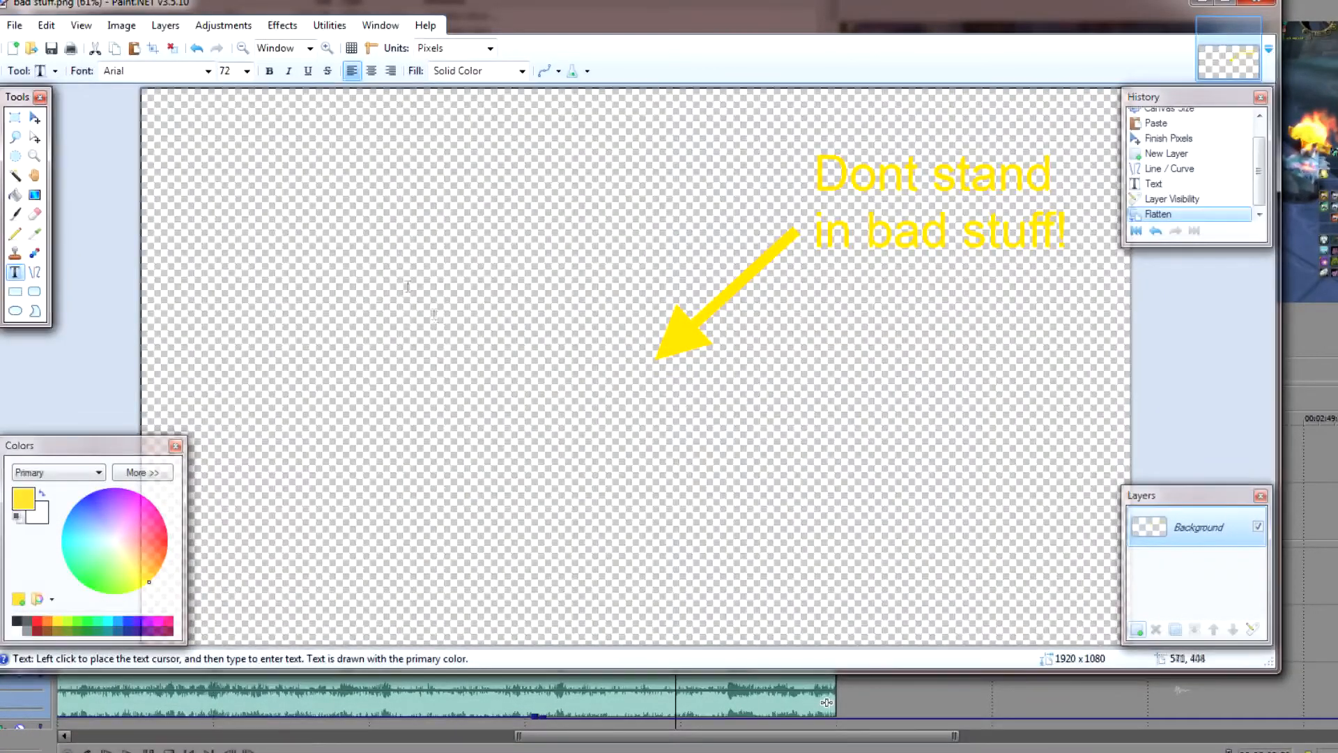
click(82, 28)
mouse_move(46, 25)
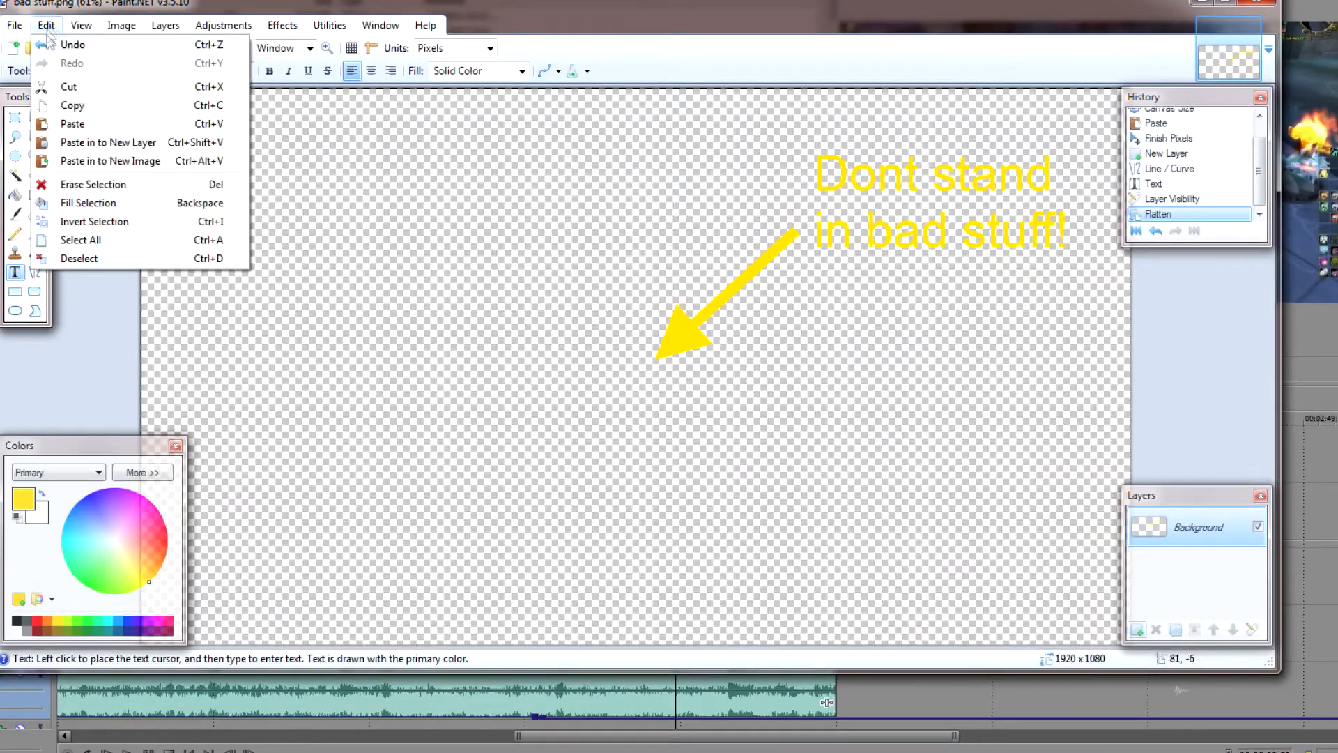
click(72, 125)
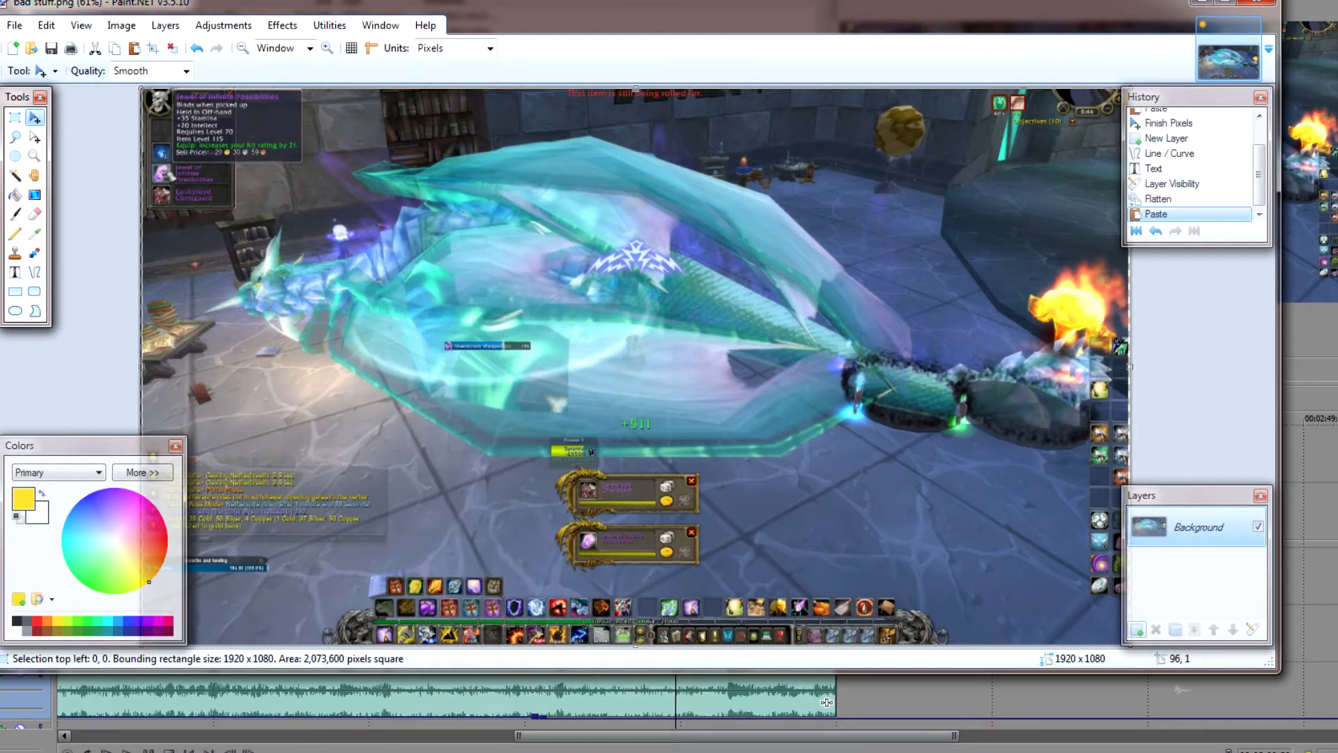
- Save the pasted frame as the PNG file freeze with Auto-detect bit depth and refresh the Desktop file listing in Vegas Movie Studio
click(14, 28)
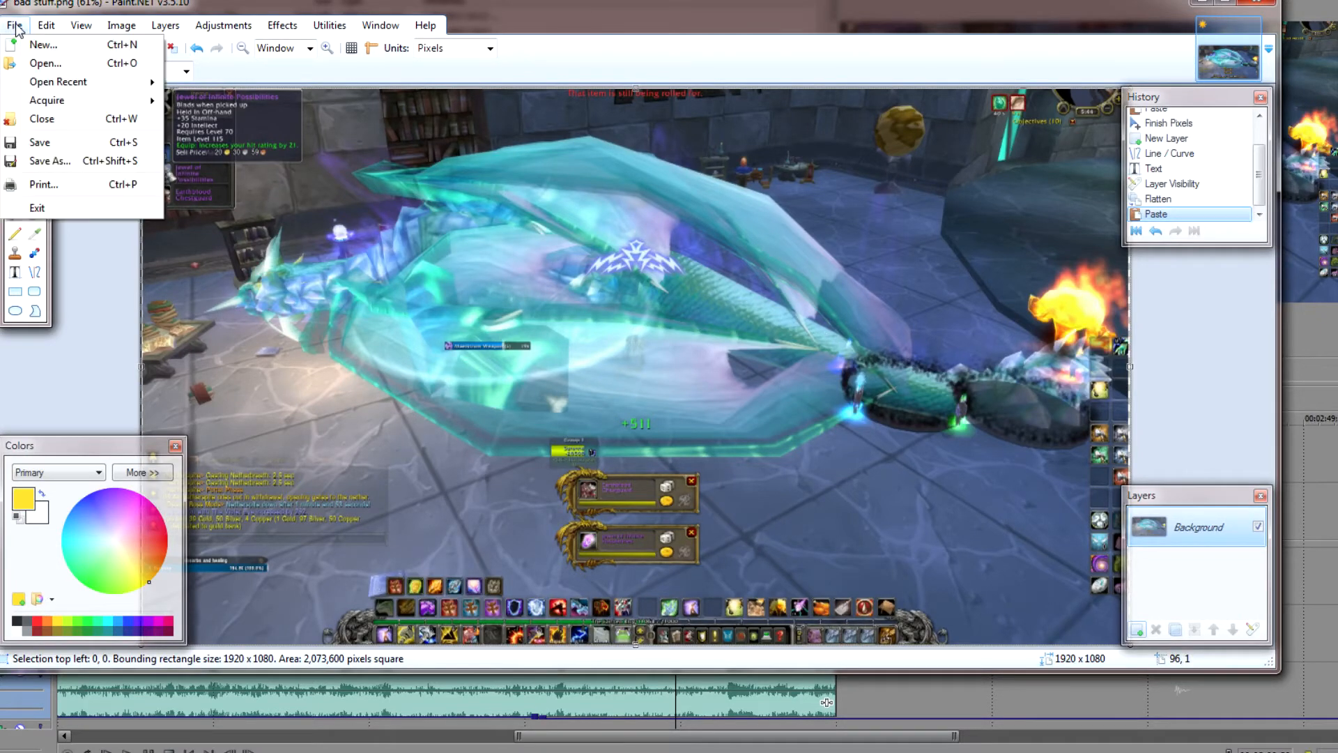
click(49, 166)
key(BackSpace)
key(BackSpace)
key(BackSpace)
key(BackSpace)
key(BackSpace)
key(BackSpace)
key(BackSpace)
key(BackSpace)
key(BackSpace)
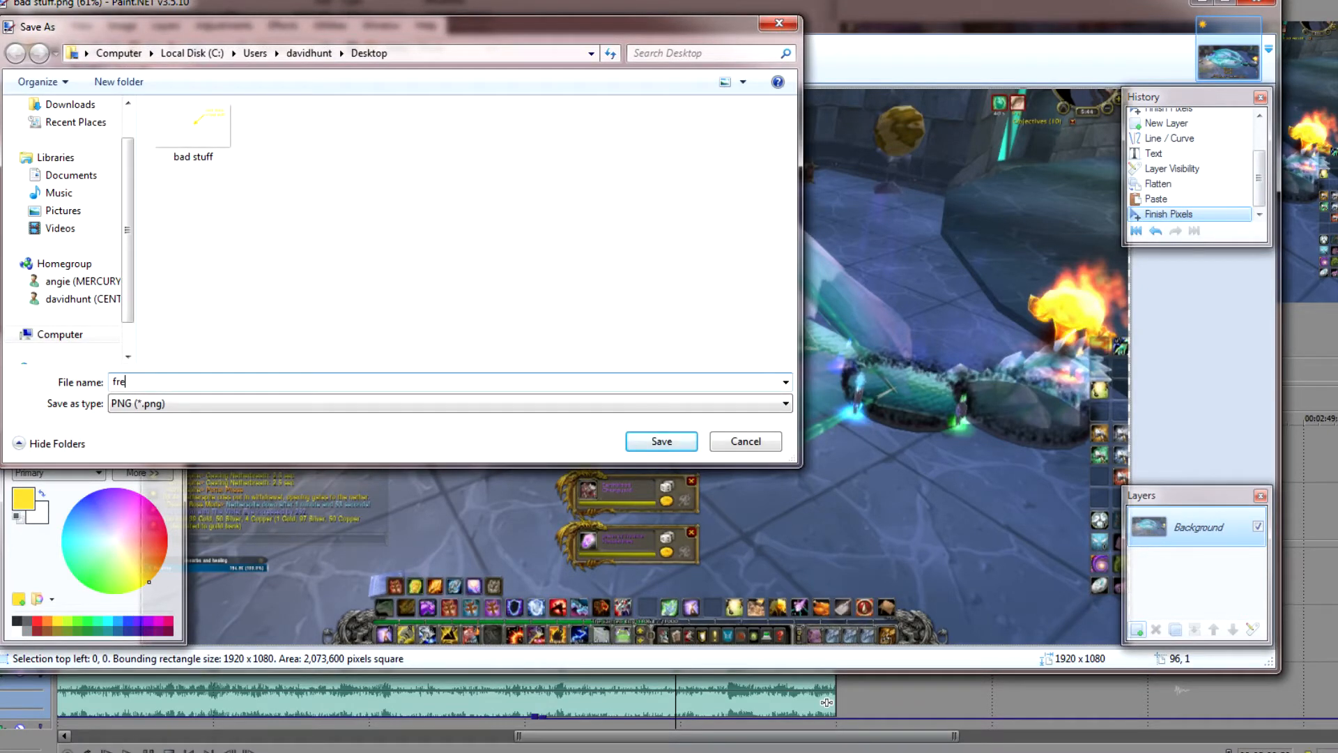
click(666, 440)
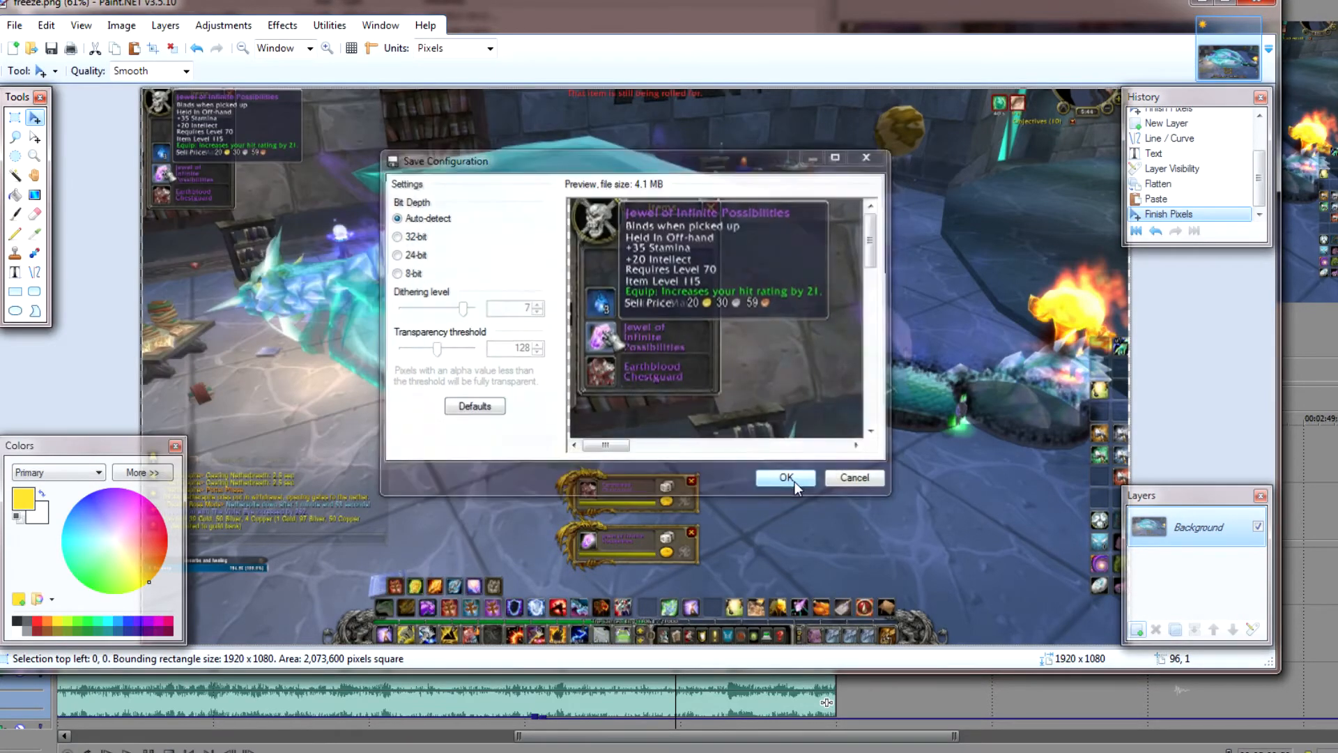
click(787, 478)
click(1199, 4)
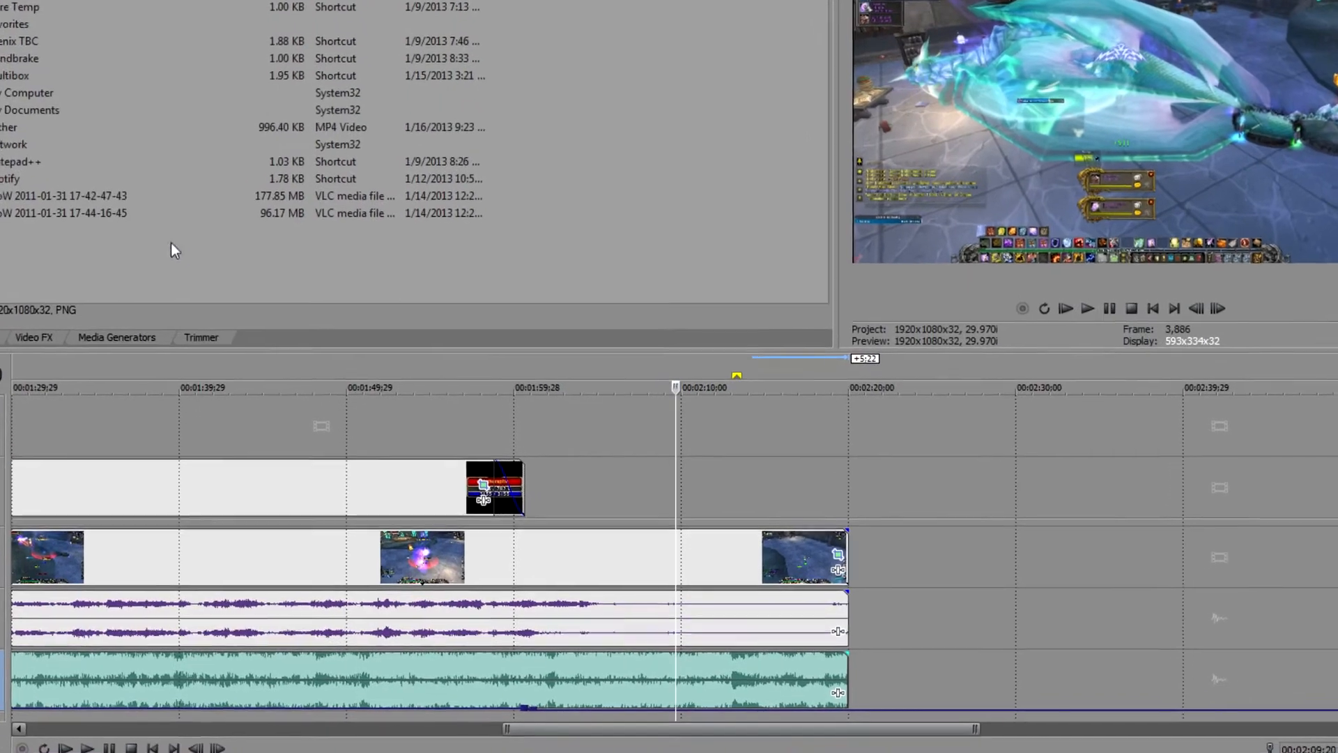
right_click(129, 276)
click(163, 303)
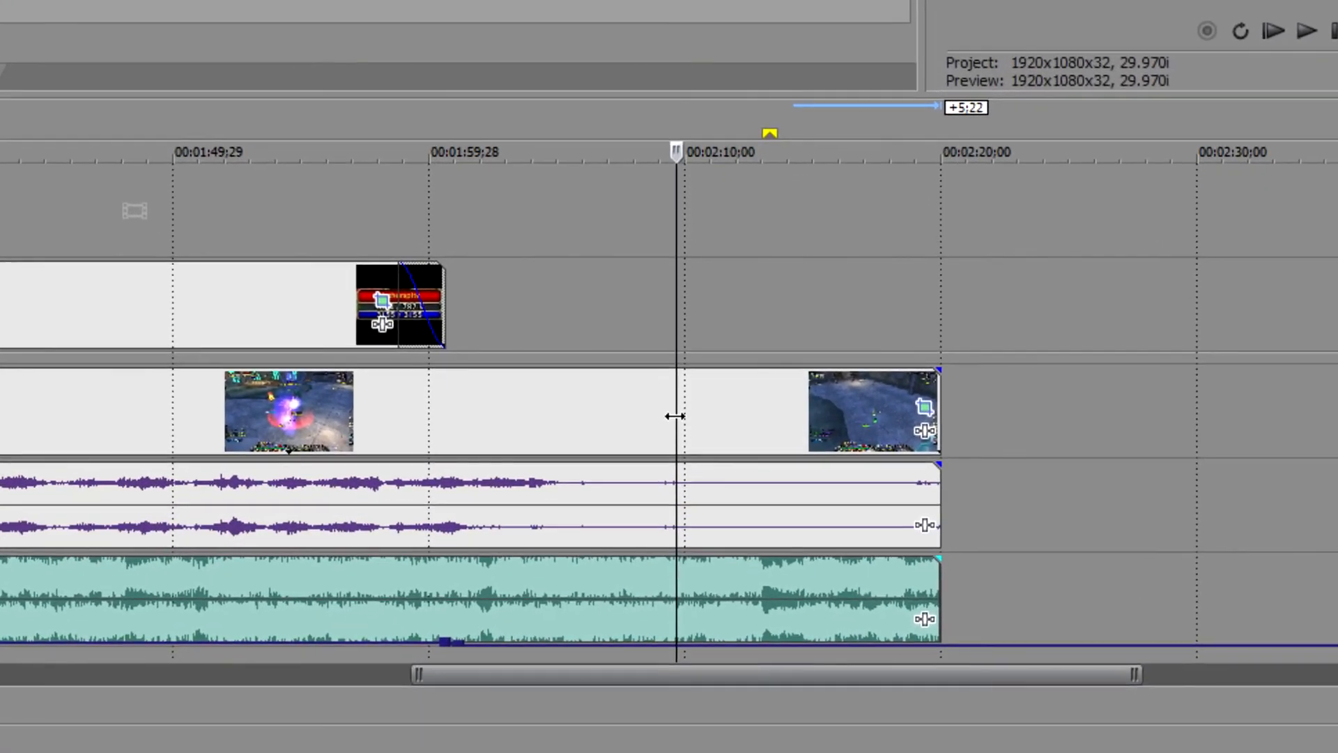
- Split the boss video and its voice audio just before 00:02:10;00 and move the closing piece 3:19 further along the timeline
click(680, 445)
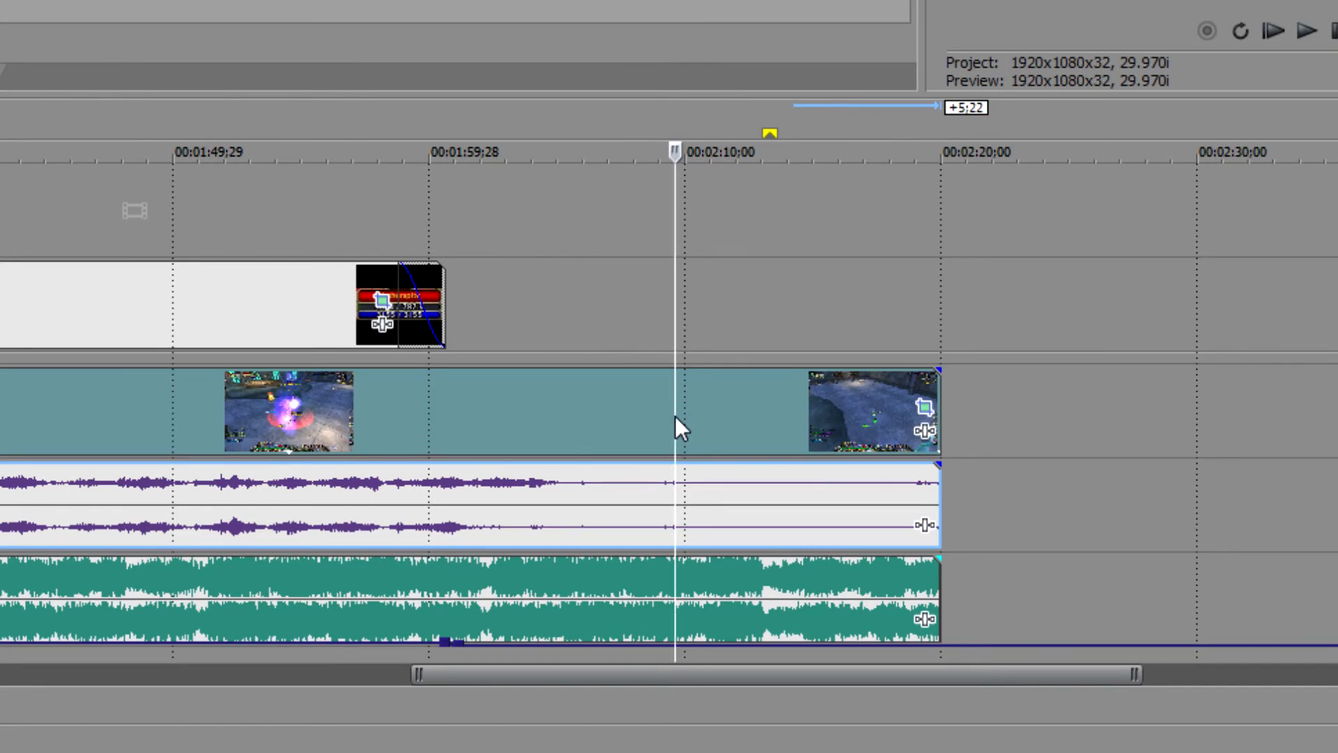
key(s)
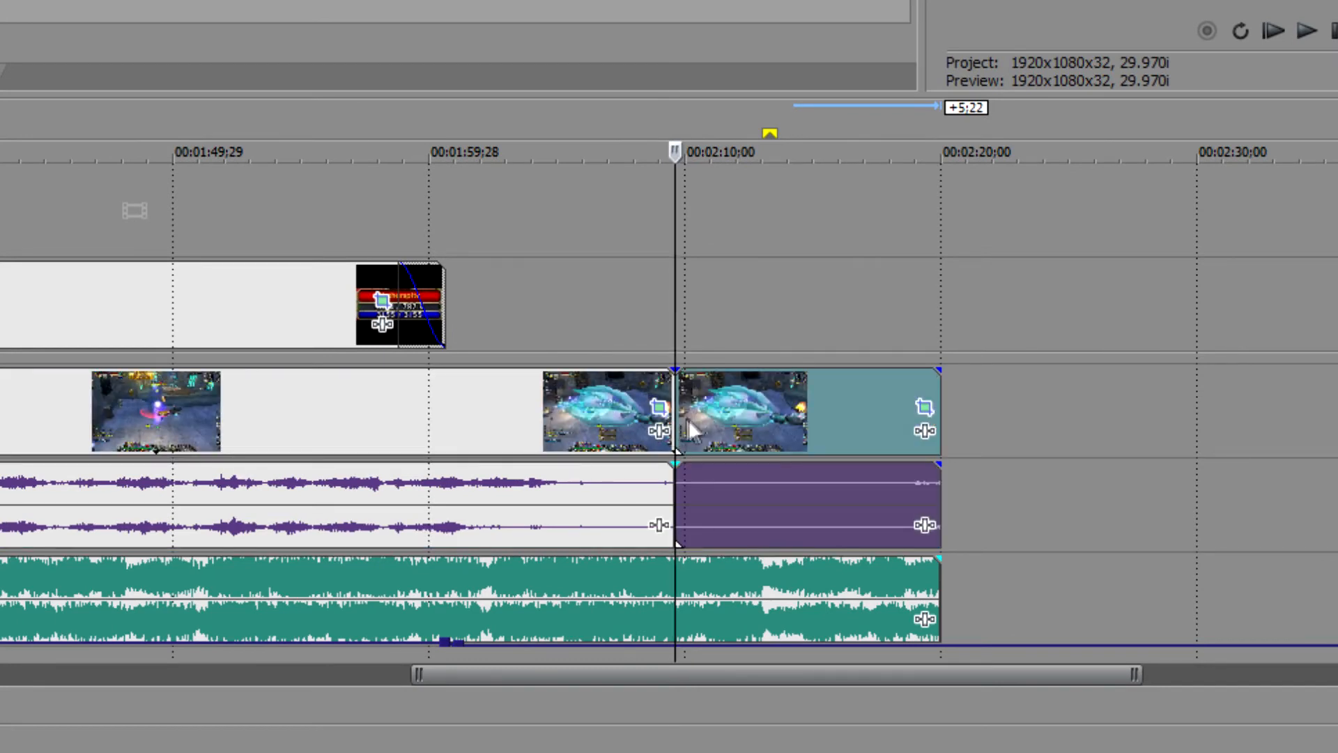
drag(718, 417, 814, 427)
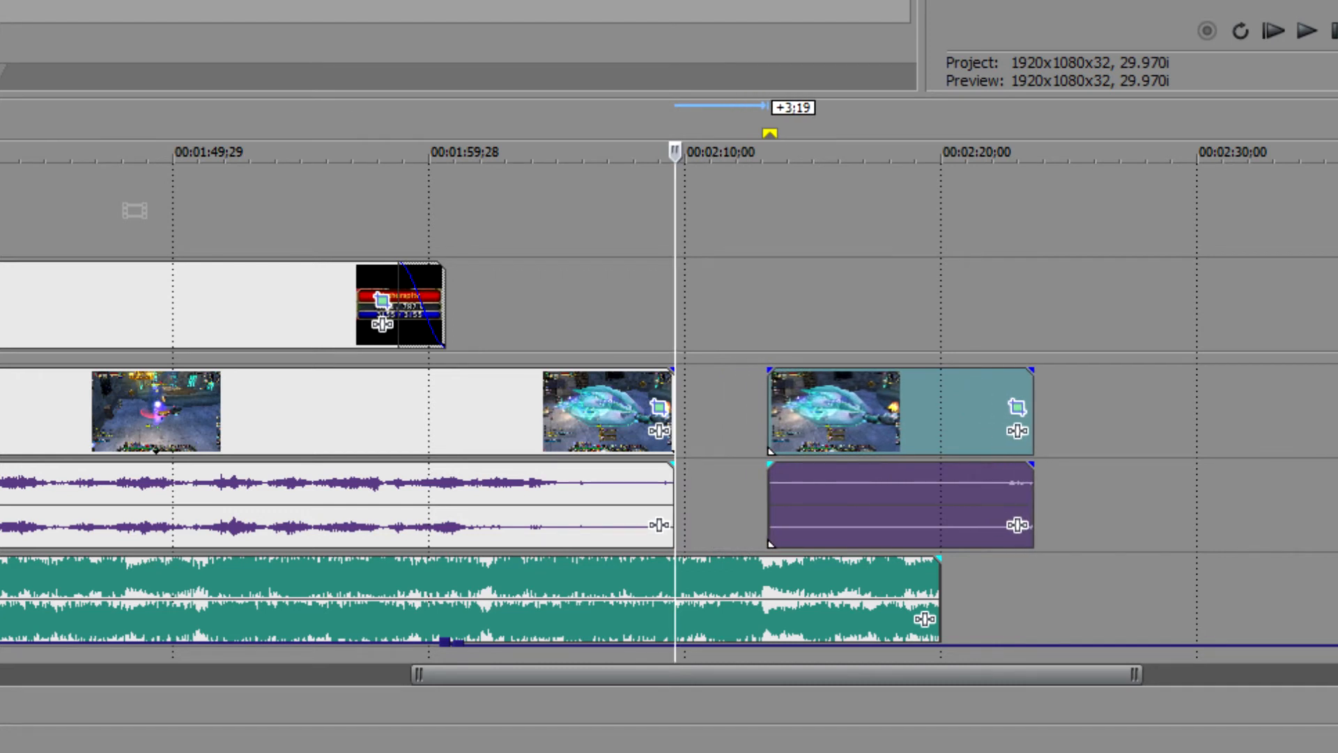
- Place the freeze image in the gap directly after the split and shift the closing piece another 1:11 so it meets the still's end
drag(652, 388, 691, 402)
drag(867, 413, 900, 417)
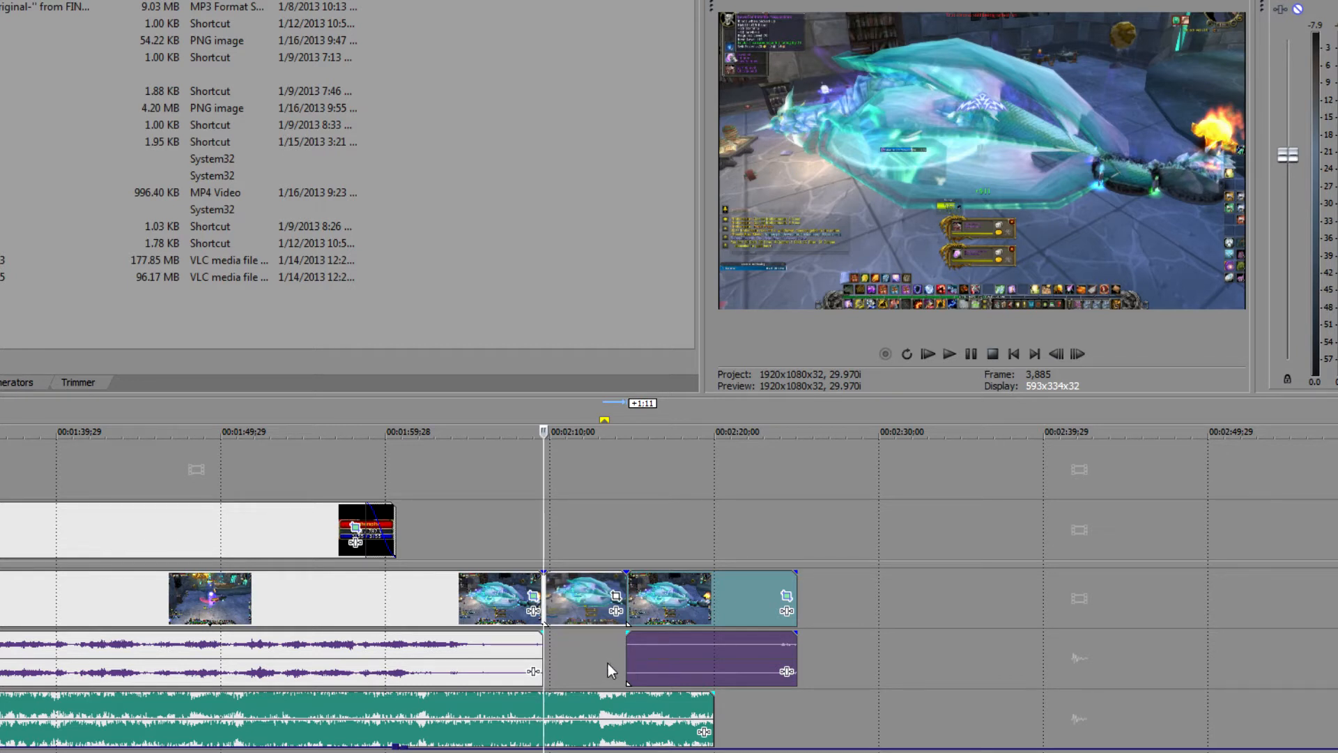
- Play back the video from just before the freeze image through the start of the closing piece
click(505, 554)
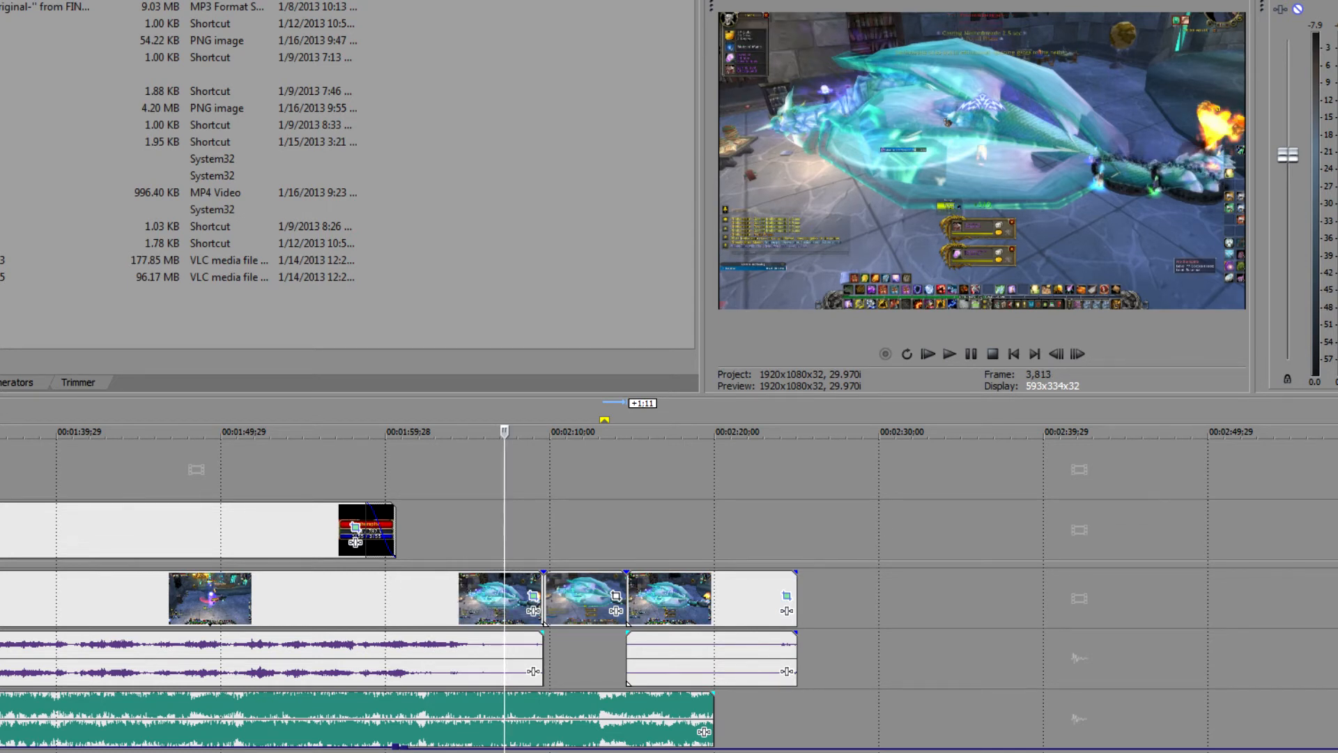
key(space)
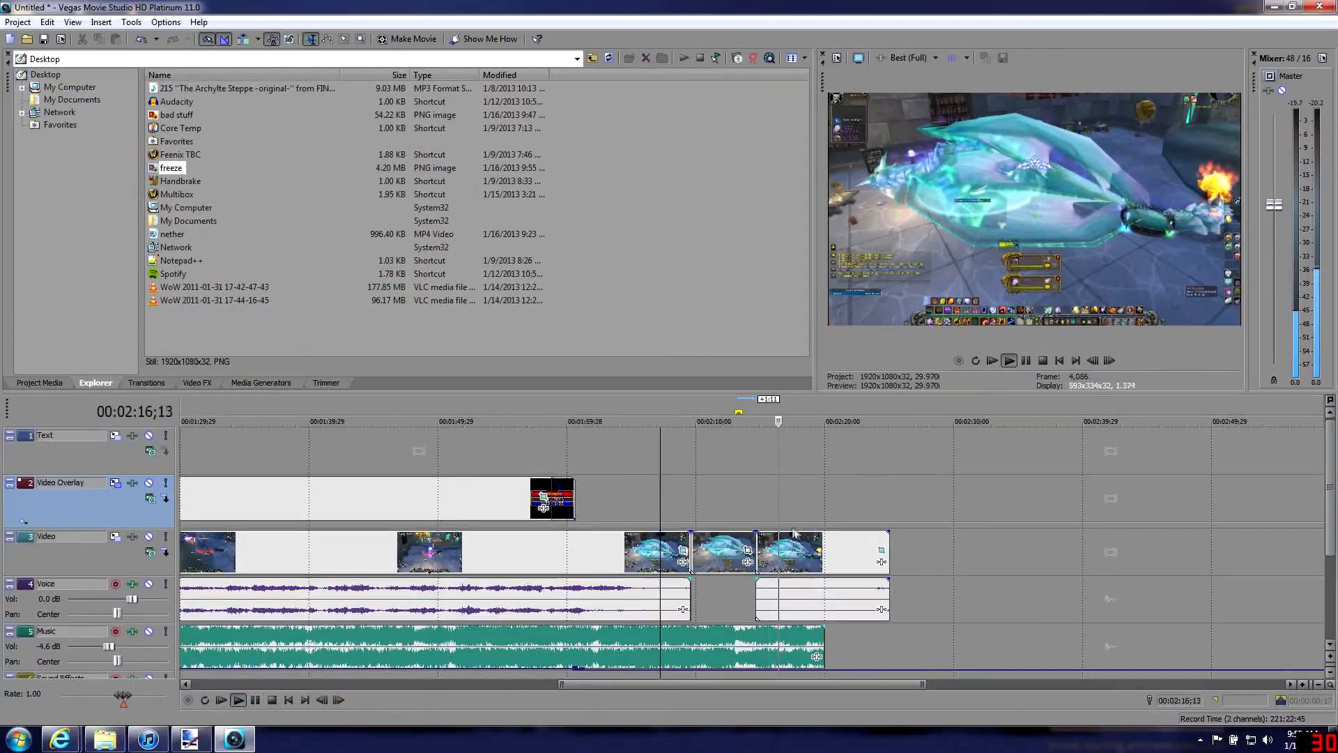
click(730, 510)
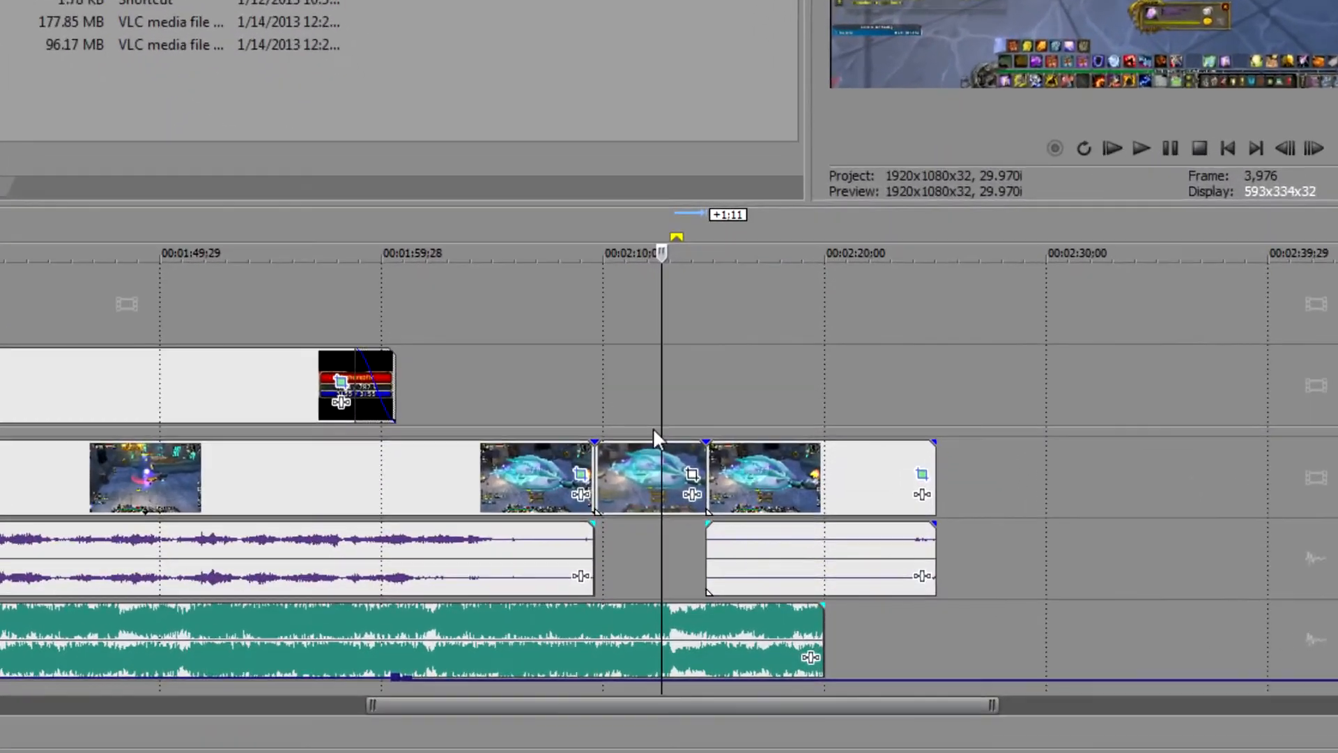
- Open Pan/Crop for the freeze image and add position keyframes at about 00:00:00;22 and at 00:00:01;06
right_click(635, 476)
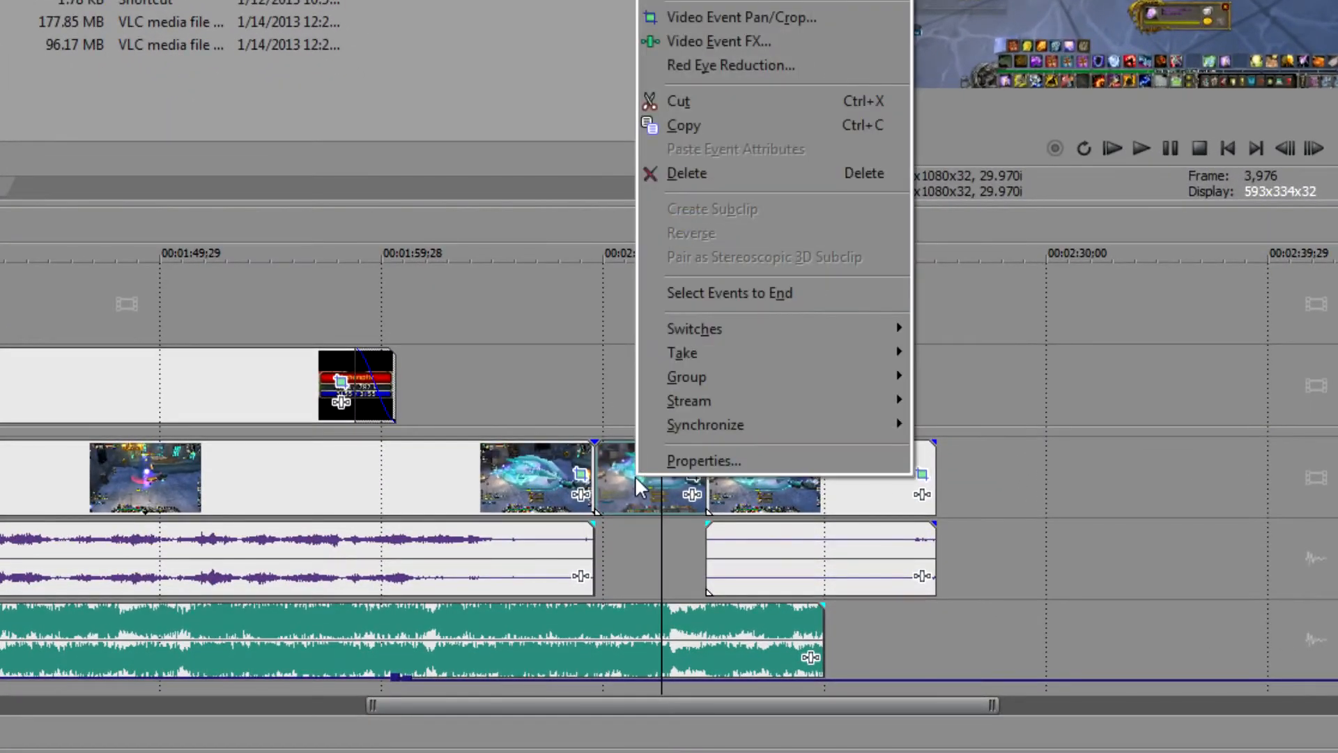
click(751, 15)
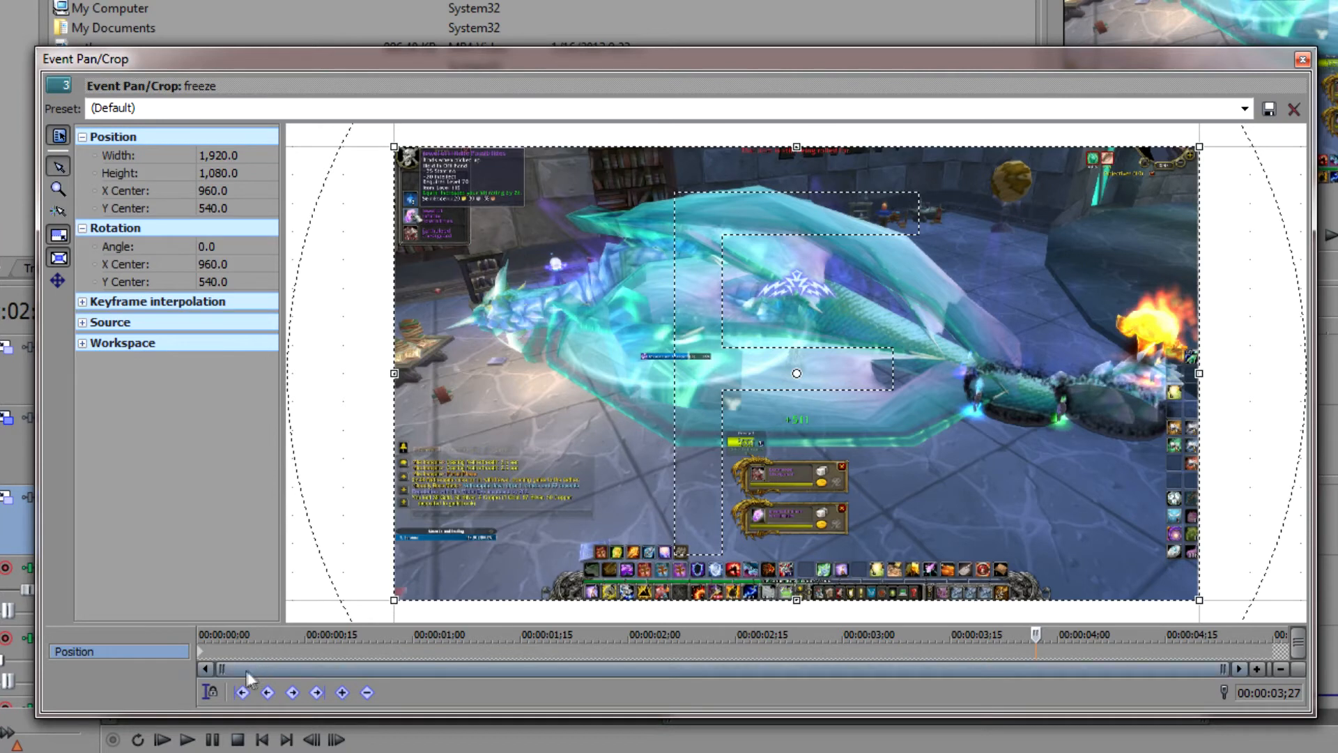
click(277, 653)
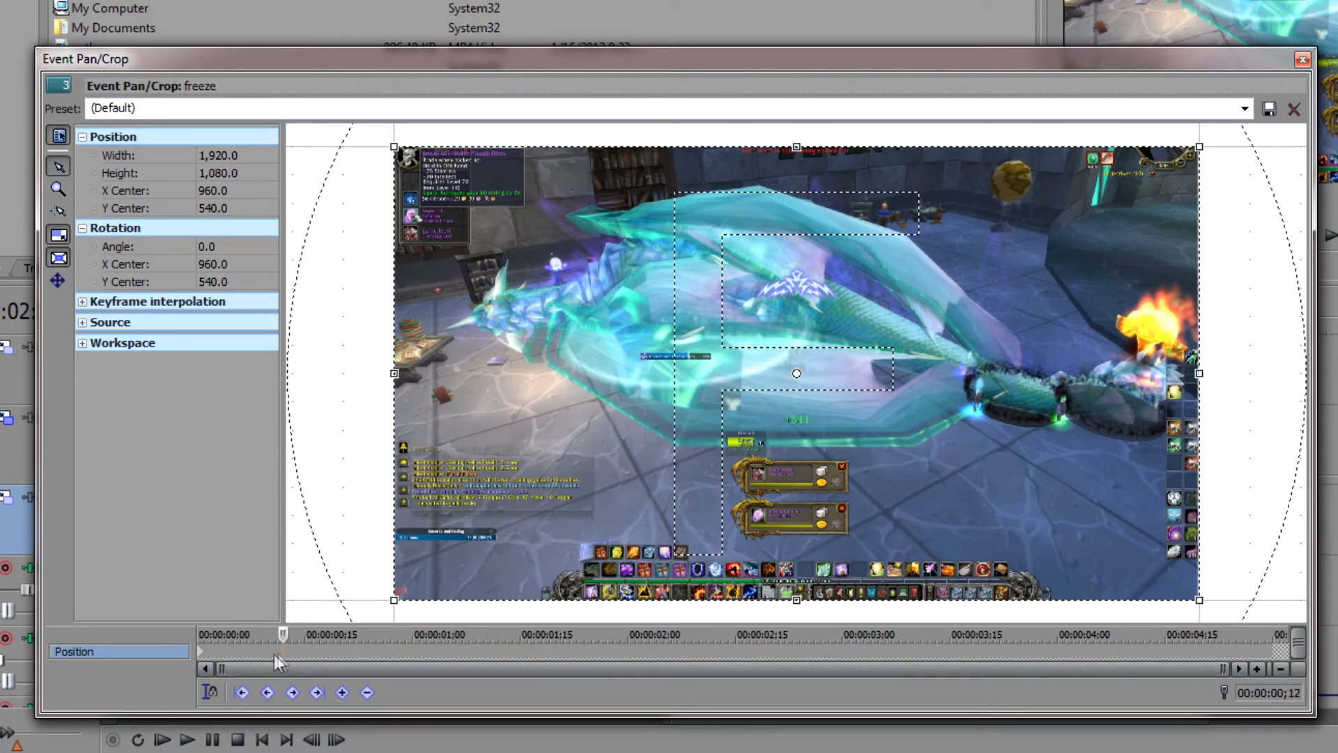
drag(314, 634, 360, 634)
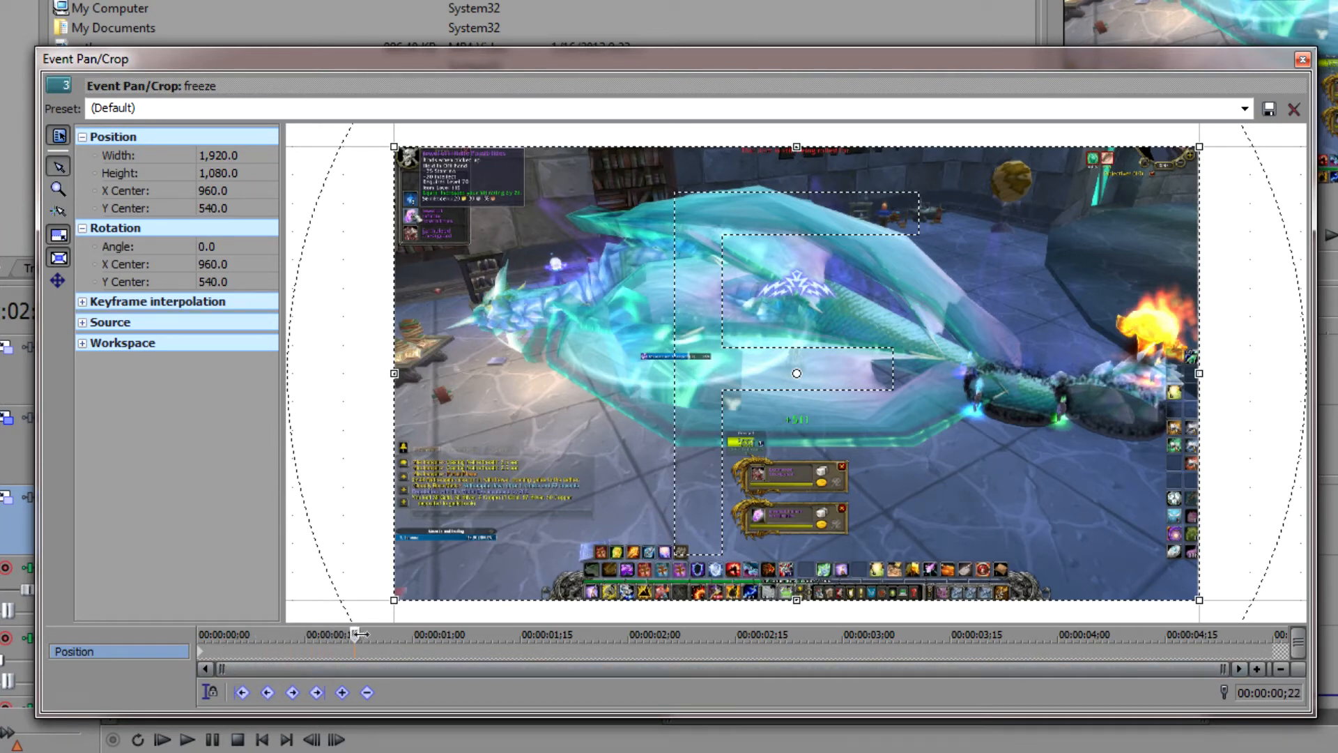
click(342, 693)
click(341, 692)
- Shrink the crop frame at the 00:00:01;06 keyframe to about 574 x 323 and center it on the loot roll windows near 950, 821
drag(394, 601, 636, 465)
drag(940, 371, 939, 490)
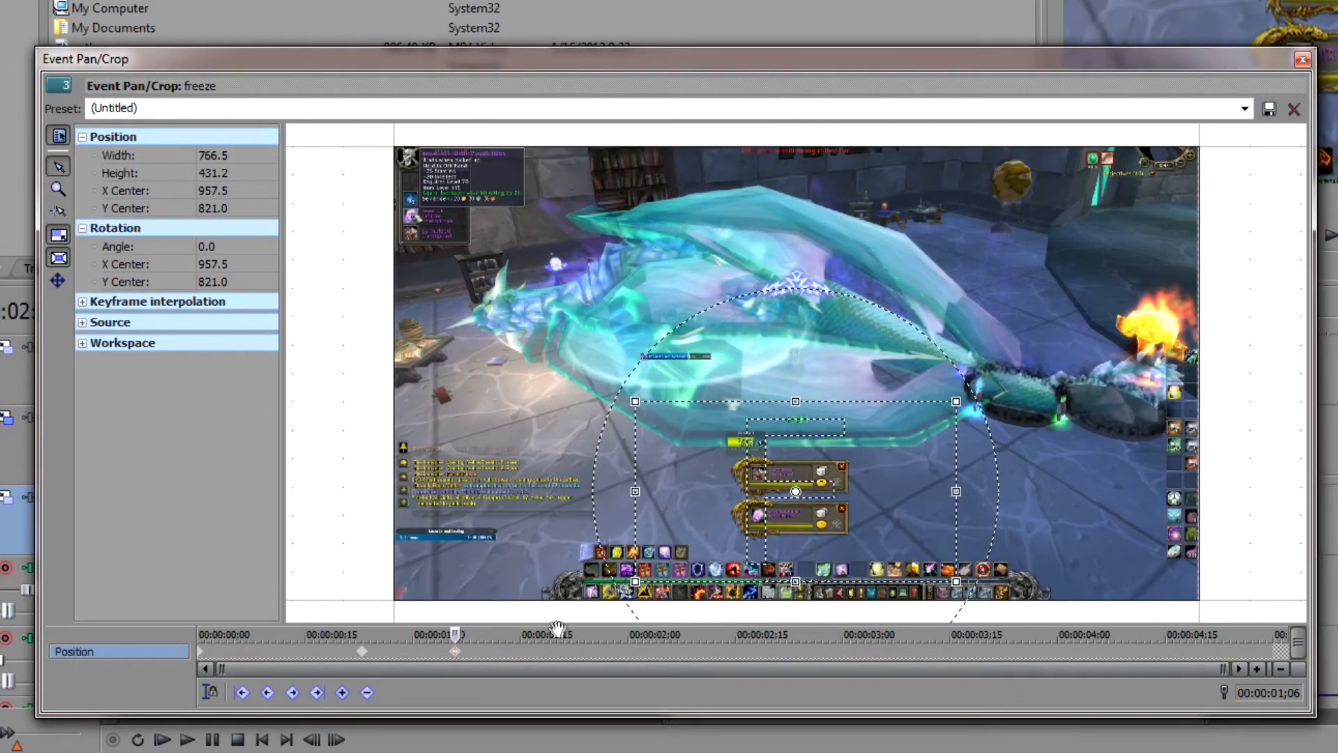
drag(635, 582, 676, 559)
drag(861, 522, 858, 523)
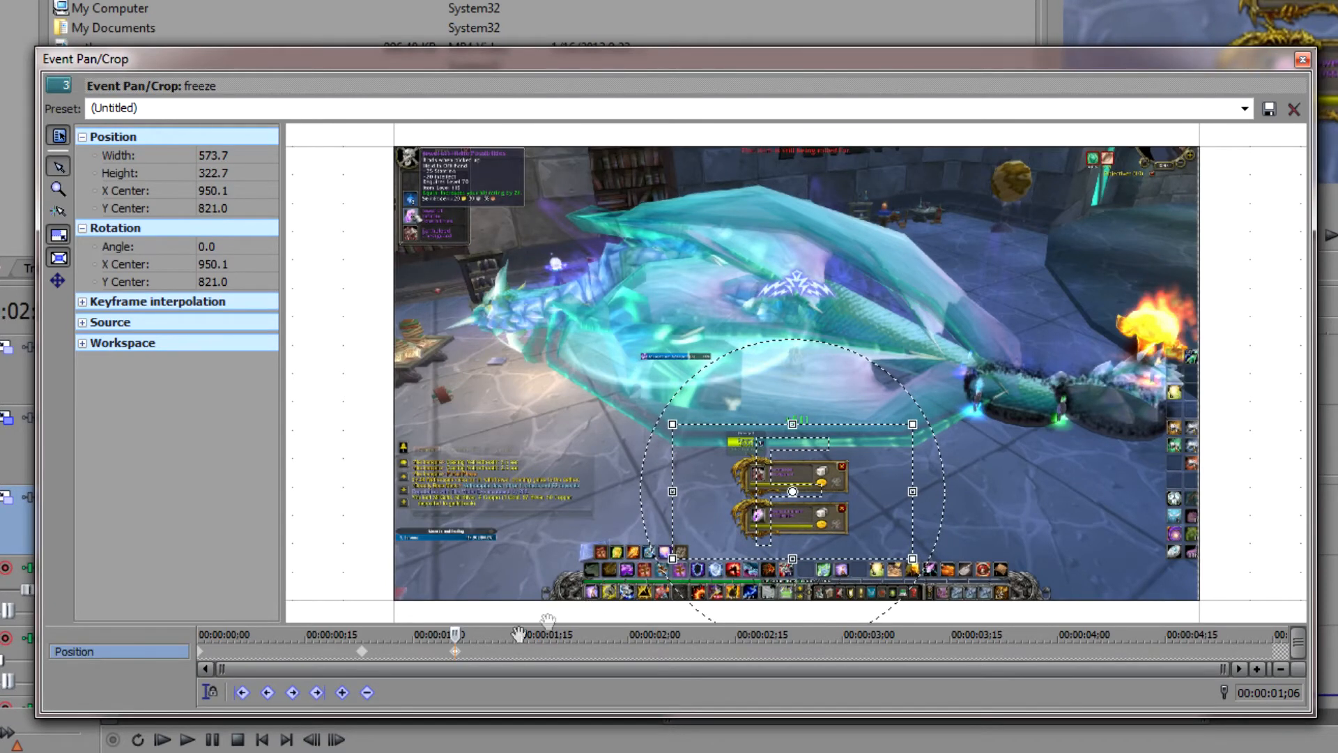
- Add a keyframe holding the close-up just after 3 seconds and one at 00:00:03;17 restored to the full 1920 x 1080 frame
drag(494, 635, 872, 633)
drag(899, 633, 948, 629)
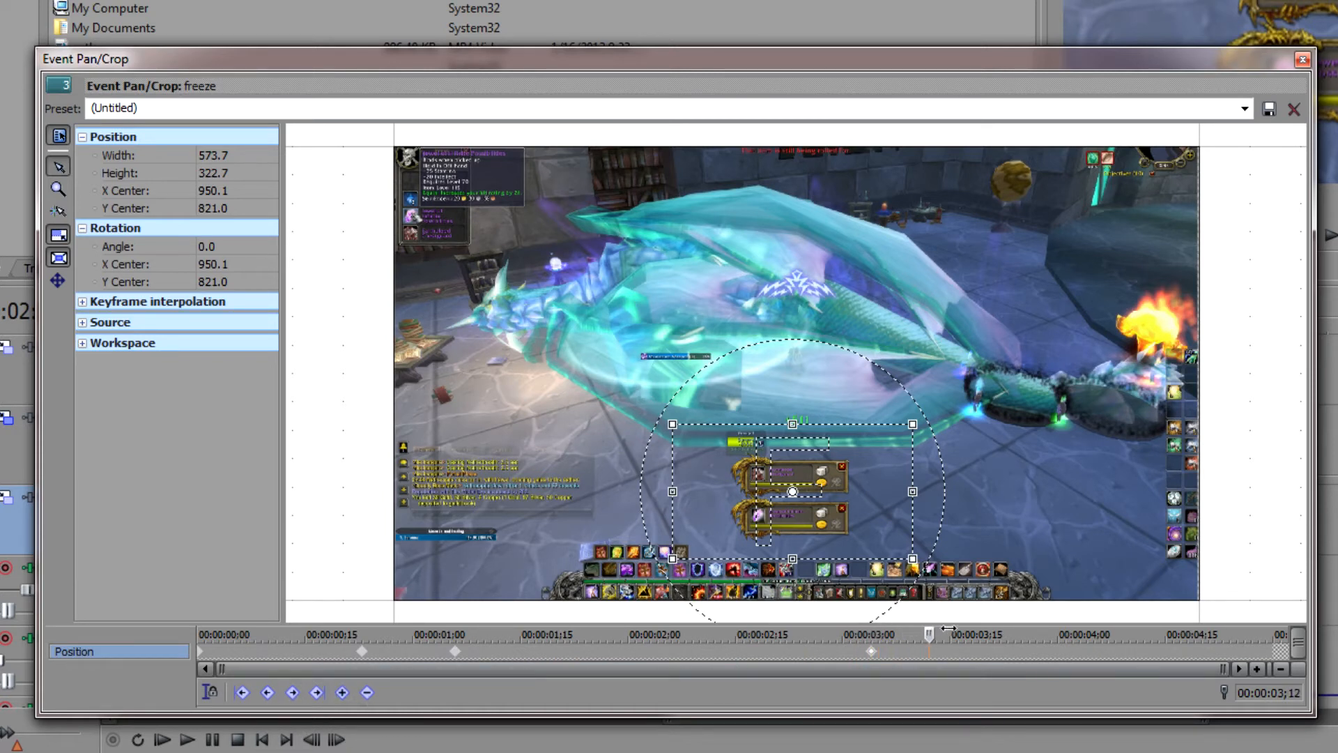
click(341, 692)
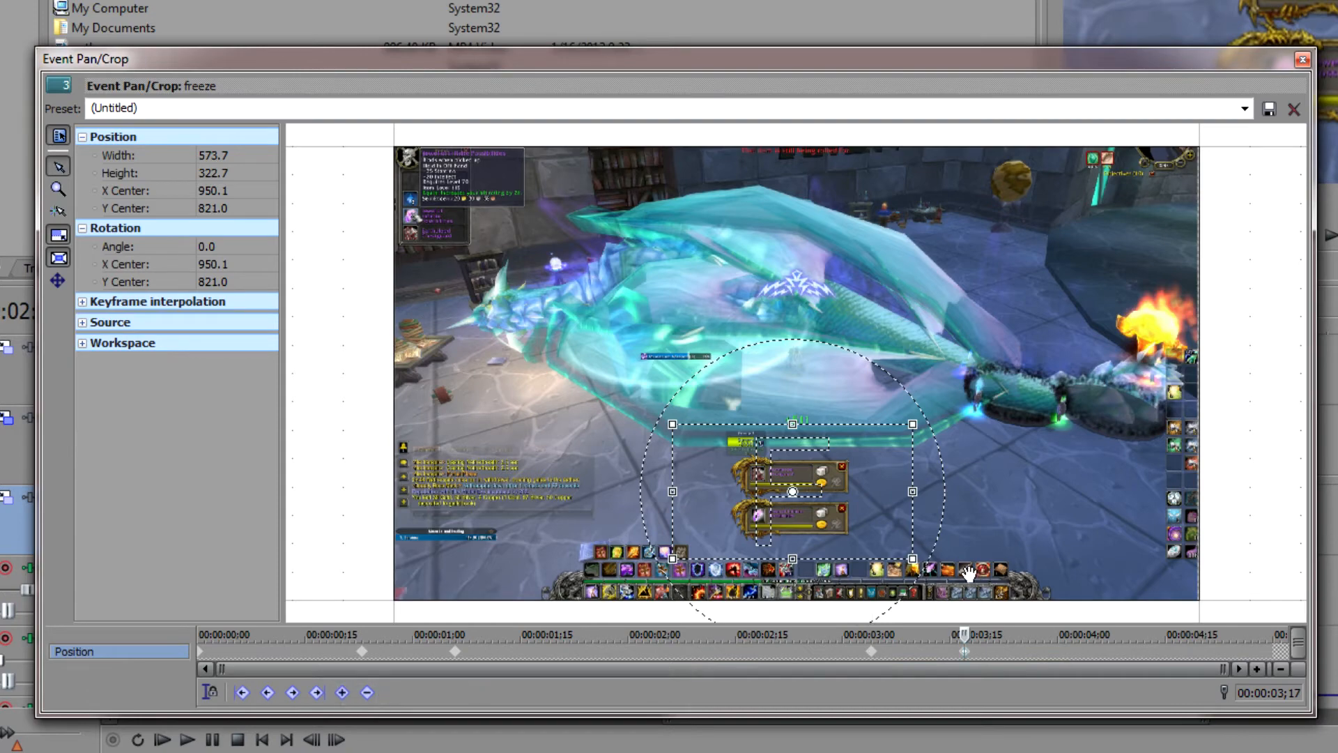
right_click(994, 446)
click(1036, 461)
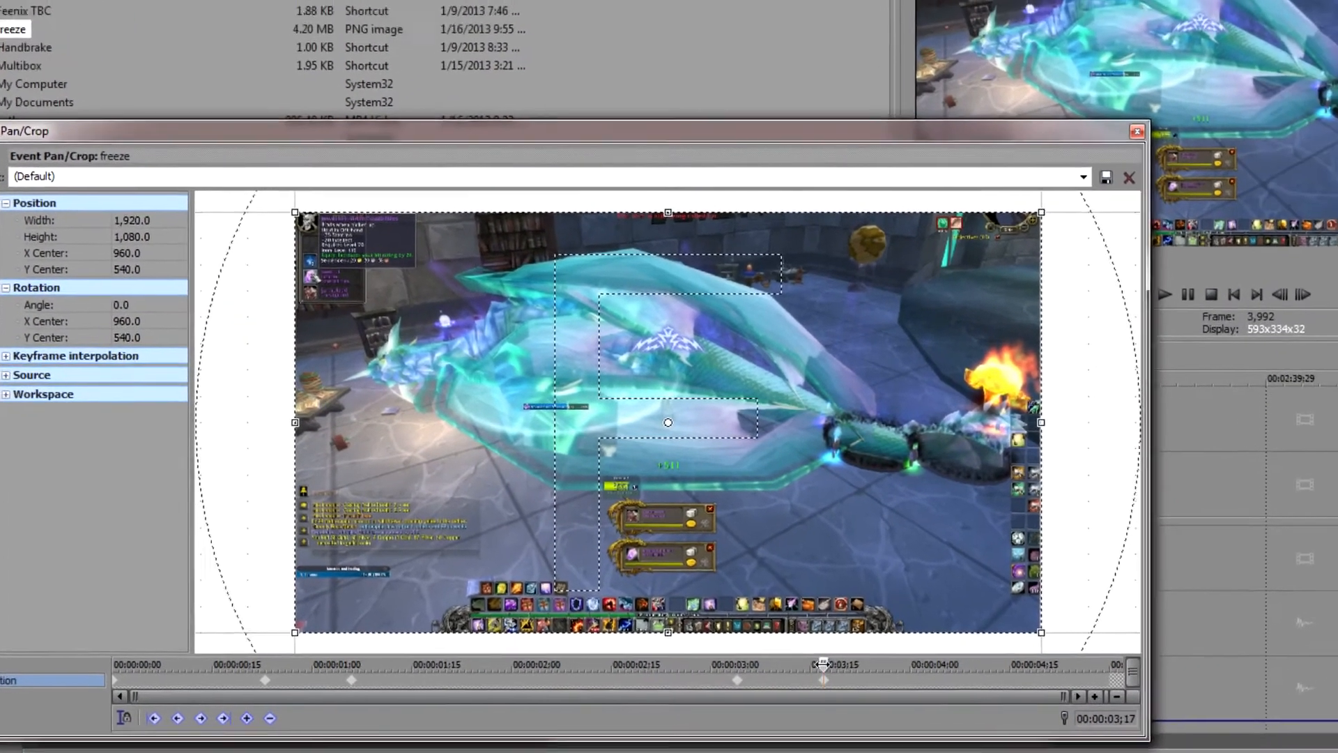
drag(951, 635, 966, 635)
- Scrub back through the freeze image's crop animation to check the zoom, and close its Pan/Crop settings
drag(723, 689, 563, 689)
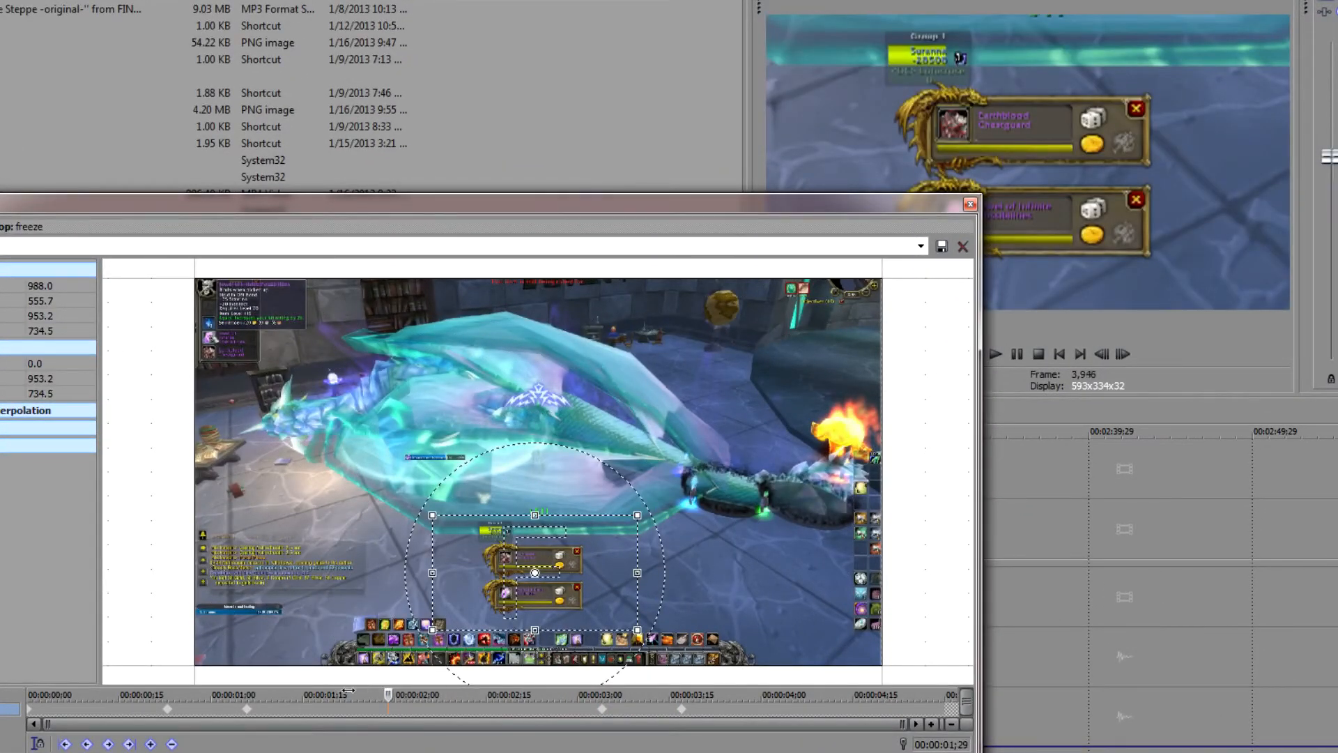
drag(259, 694, 29, 692)
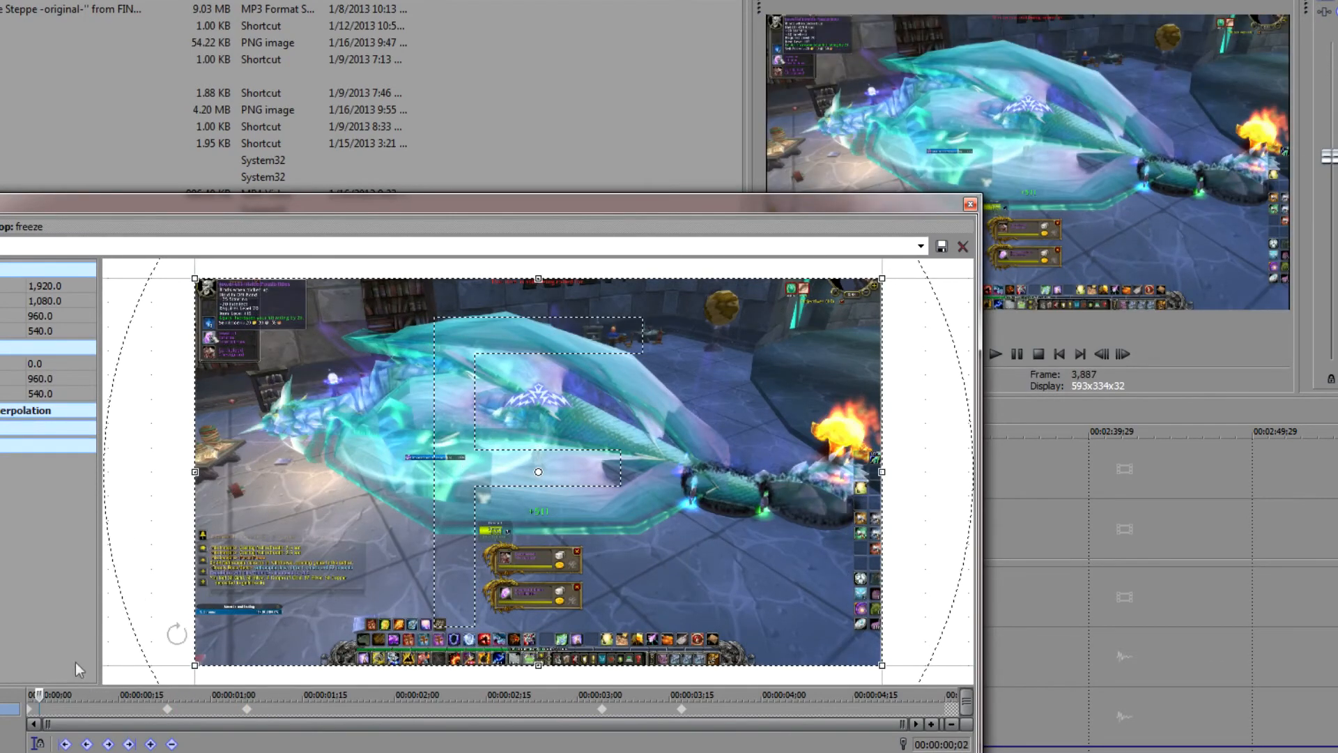
click(970, 204)
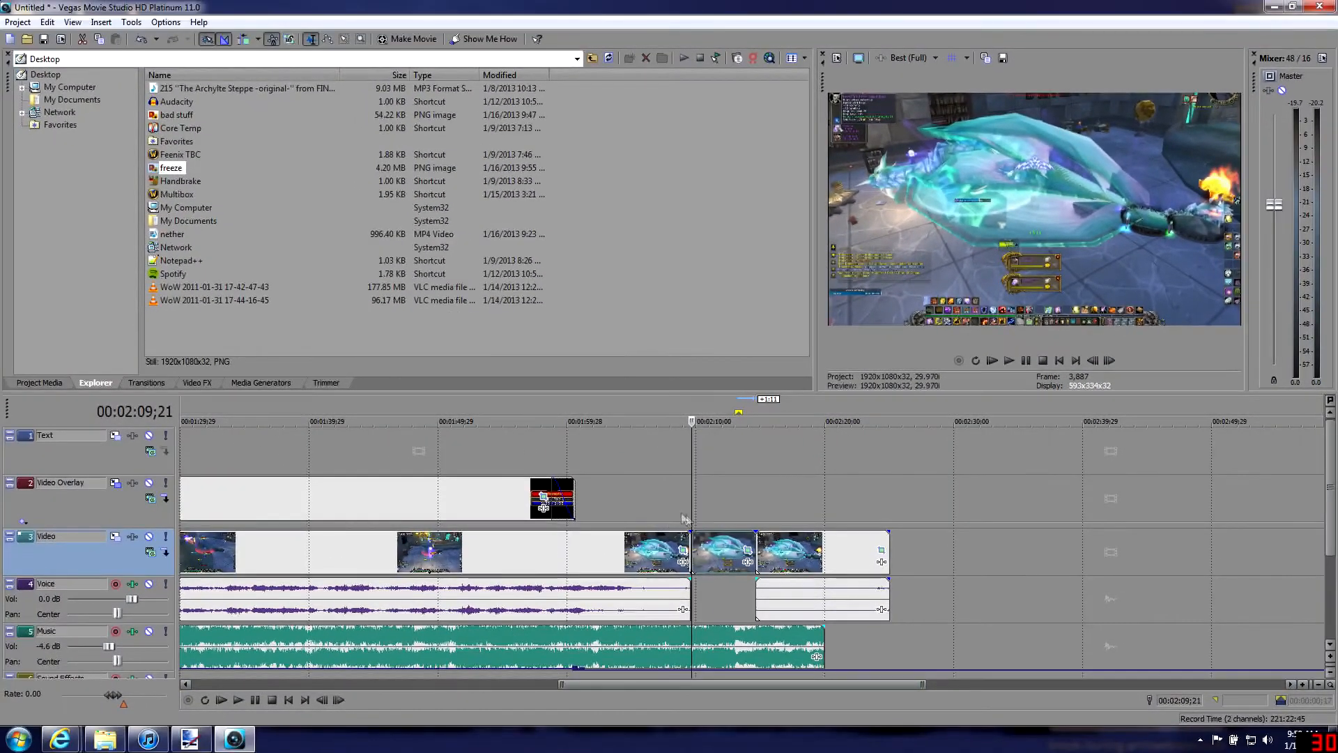
- Play back the timeline from about 00:02:07;25 through the zooming freeze image to the end of the closing piece
click(666, 509)
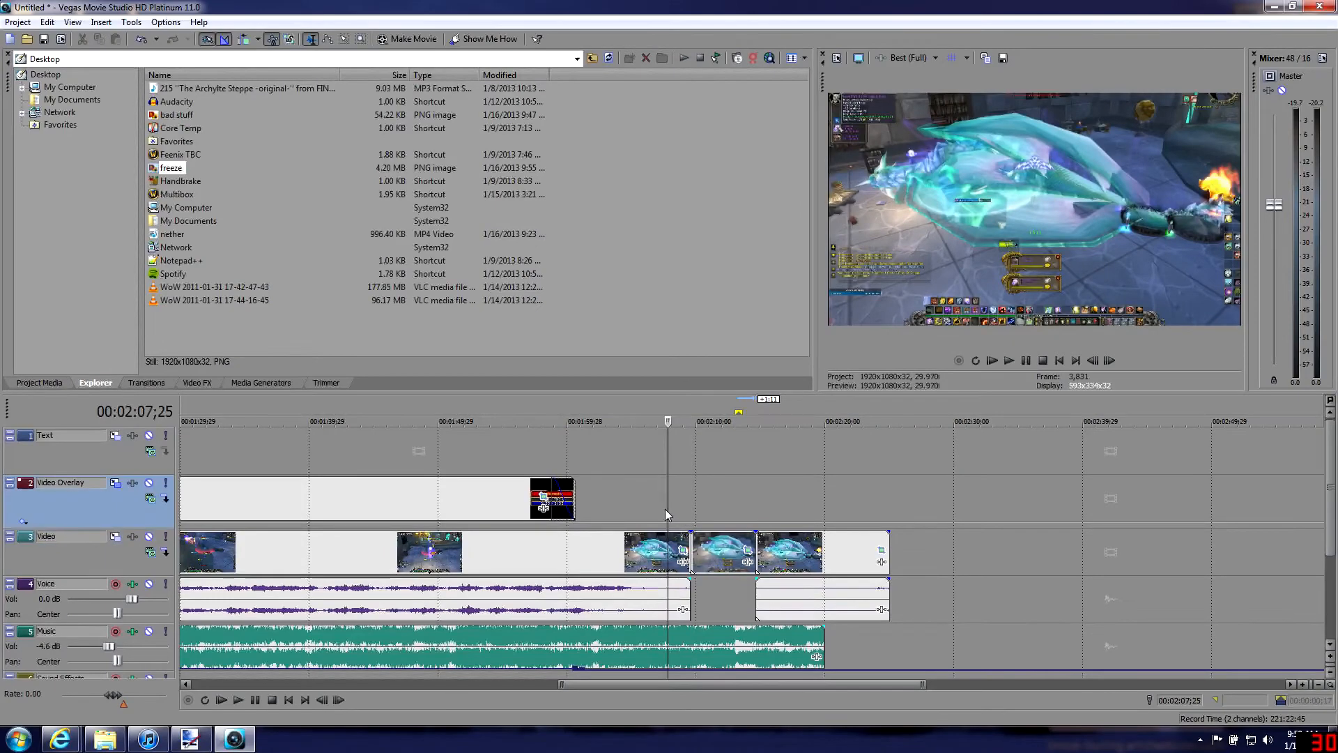
click(237, 700)
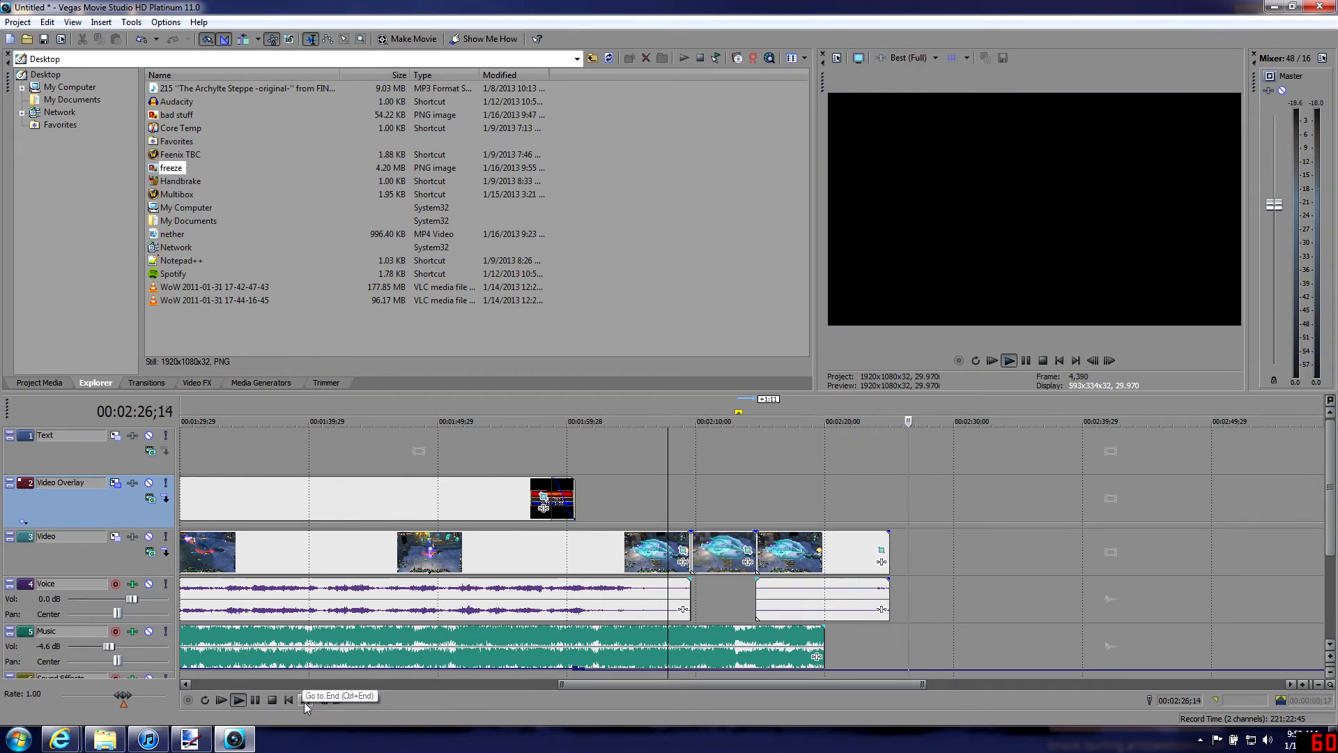
key(space)
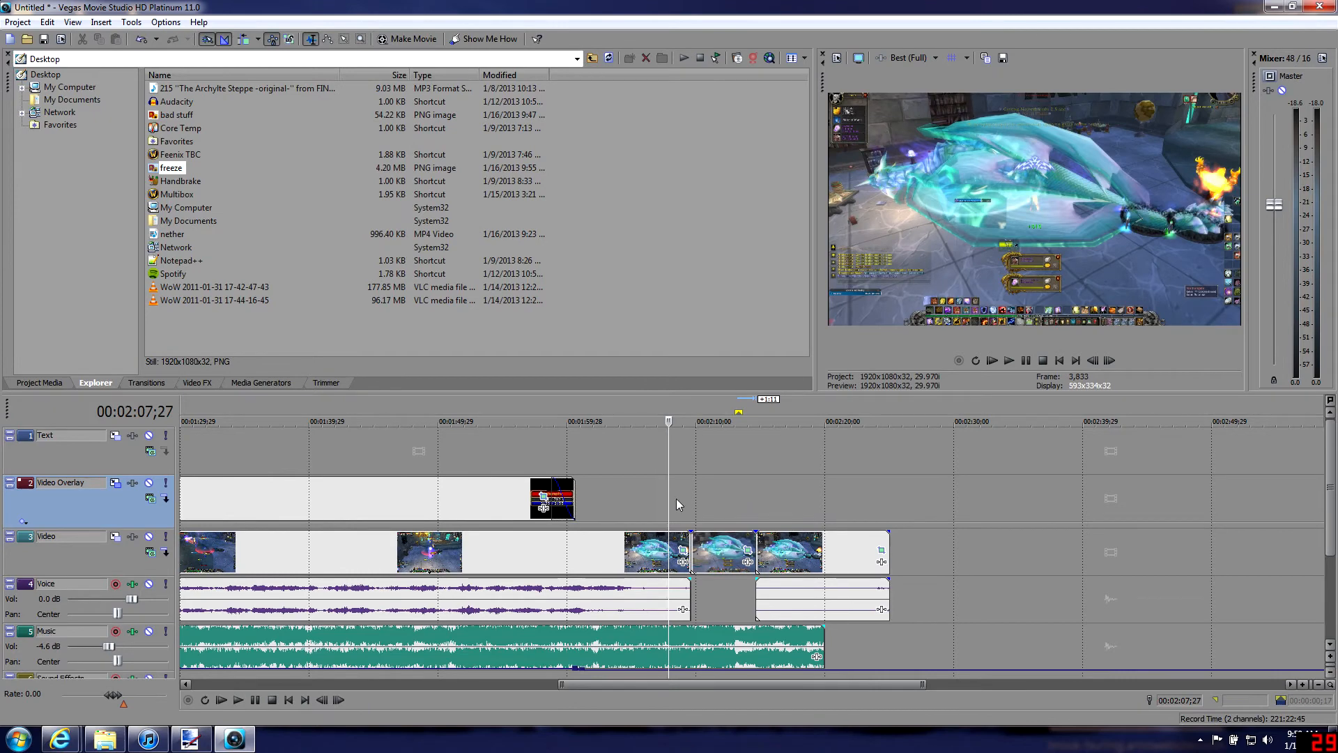
- Start rendering the project to a file and select the Internet 1920x1080-30p template as the output format
drag(747, 684, 370, 675)
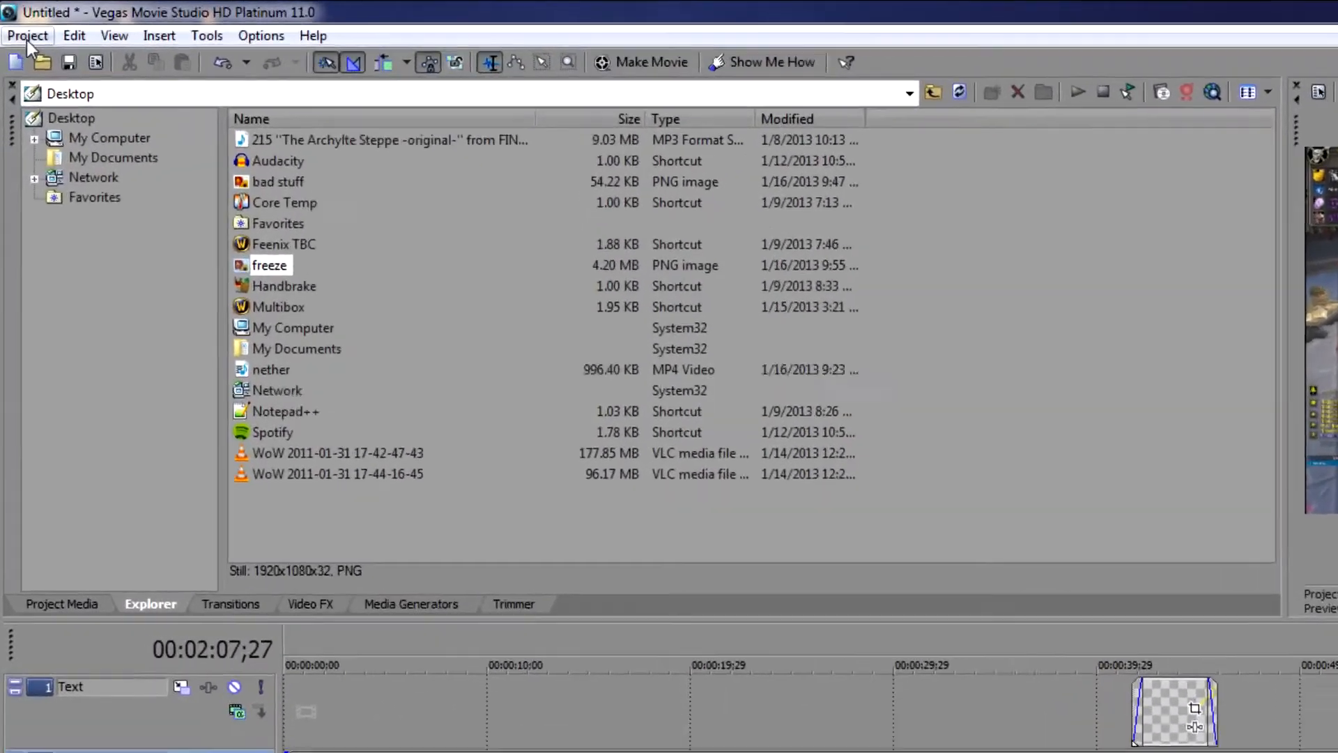
click(19, 22)
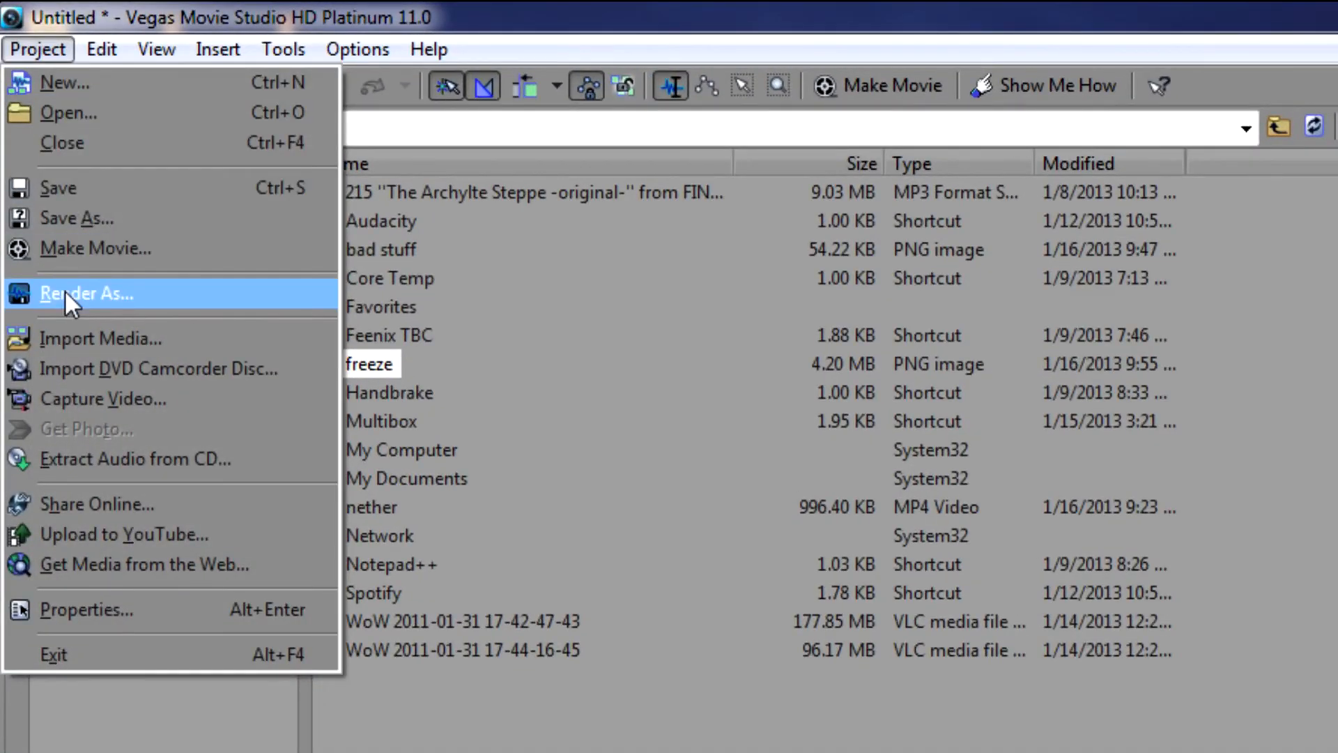
click(64, 292)
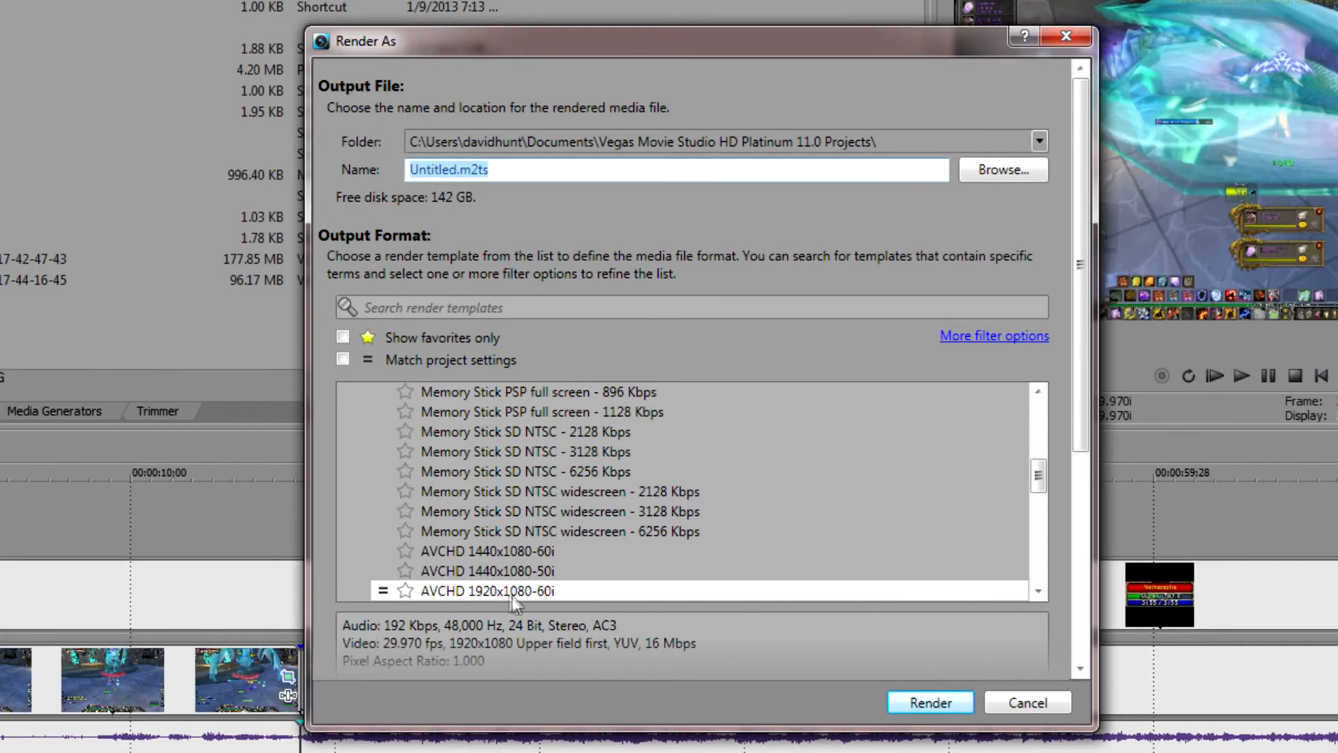
drag(1082, 417, 1043, 423)
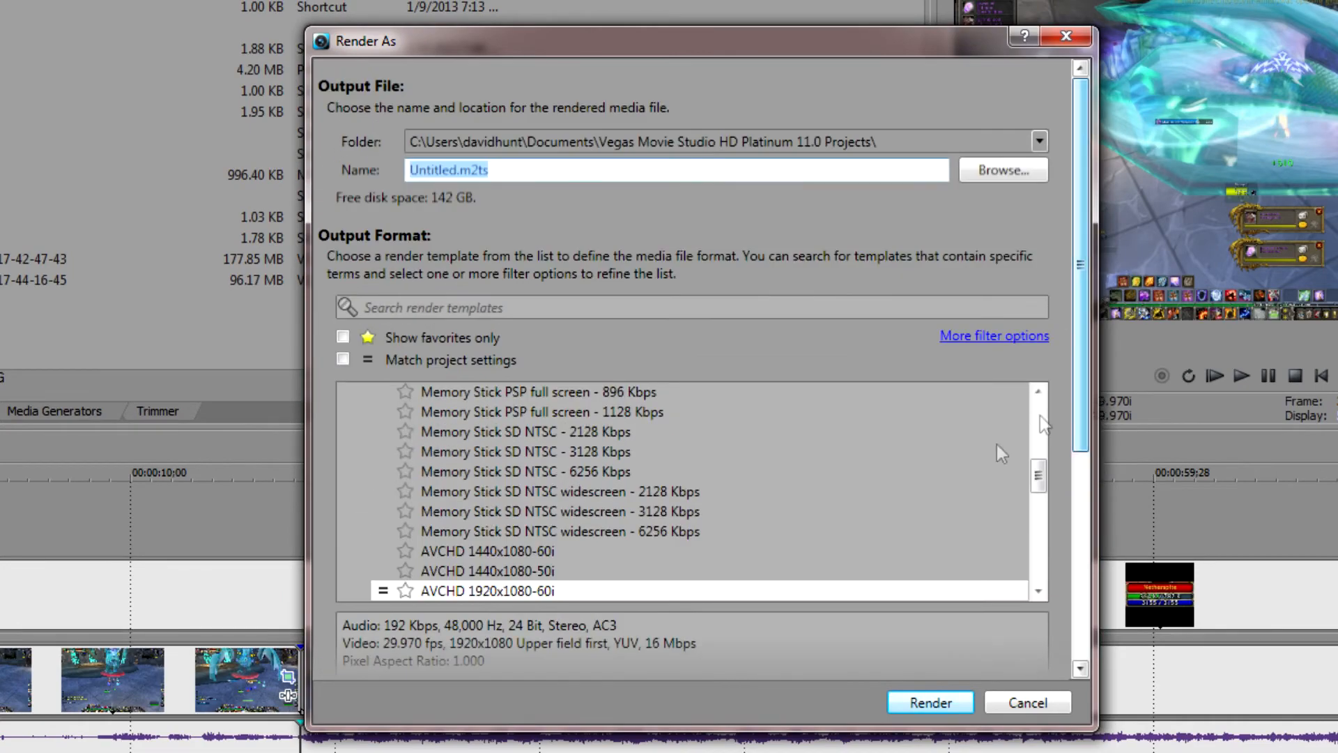
drag(1035, 478, 1056, 546)
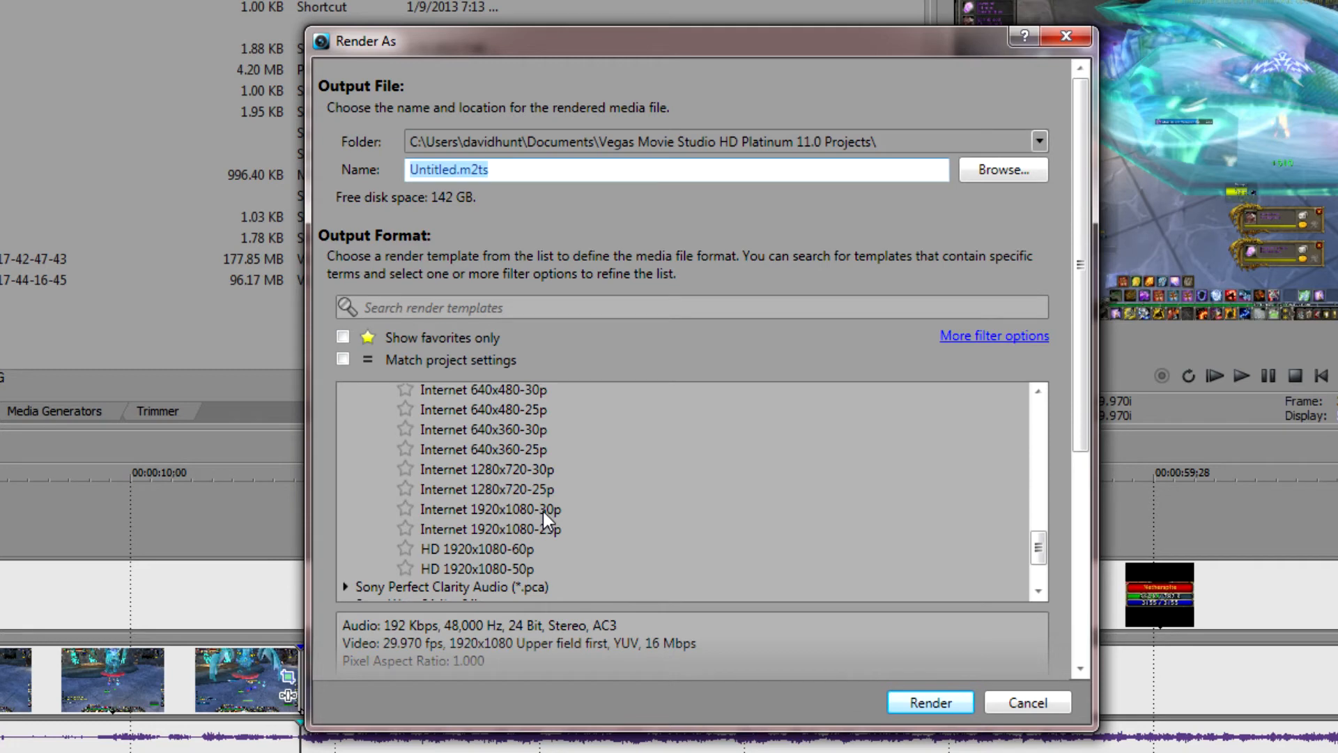
click(542, 510)
- Customize the render template with a video bit rate of 6,000,000 bps, check its audio settings, and accept the custom settings
scroll(1077, 479, down, 1)
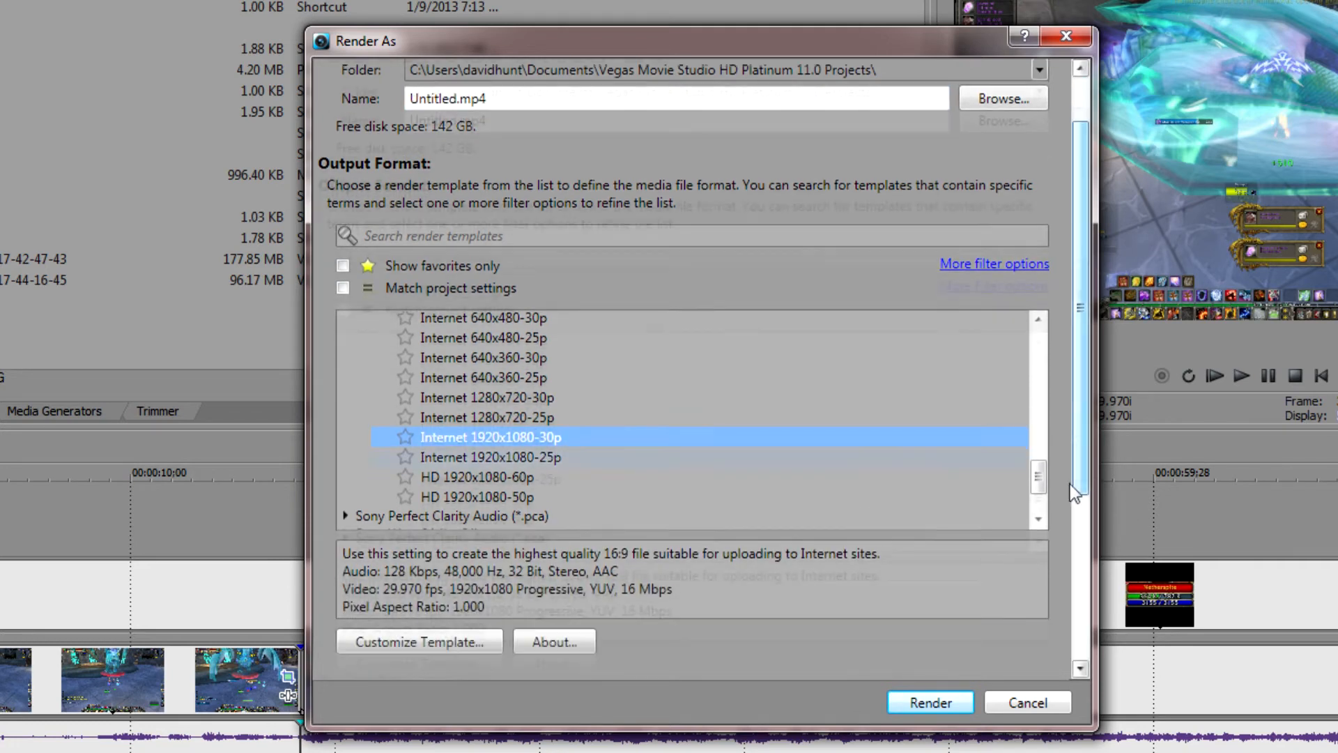
drag(1069, 483, 1081, 539)
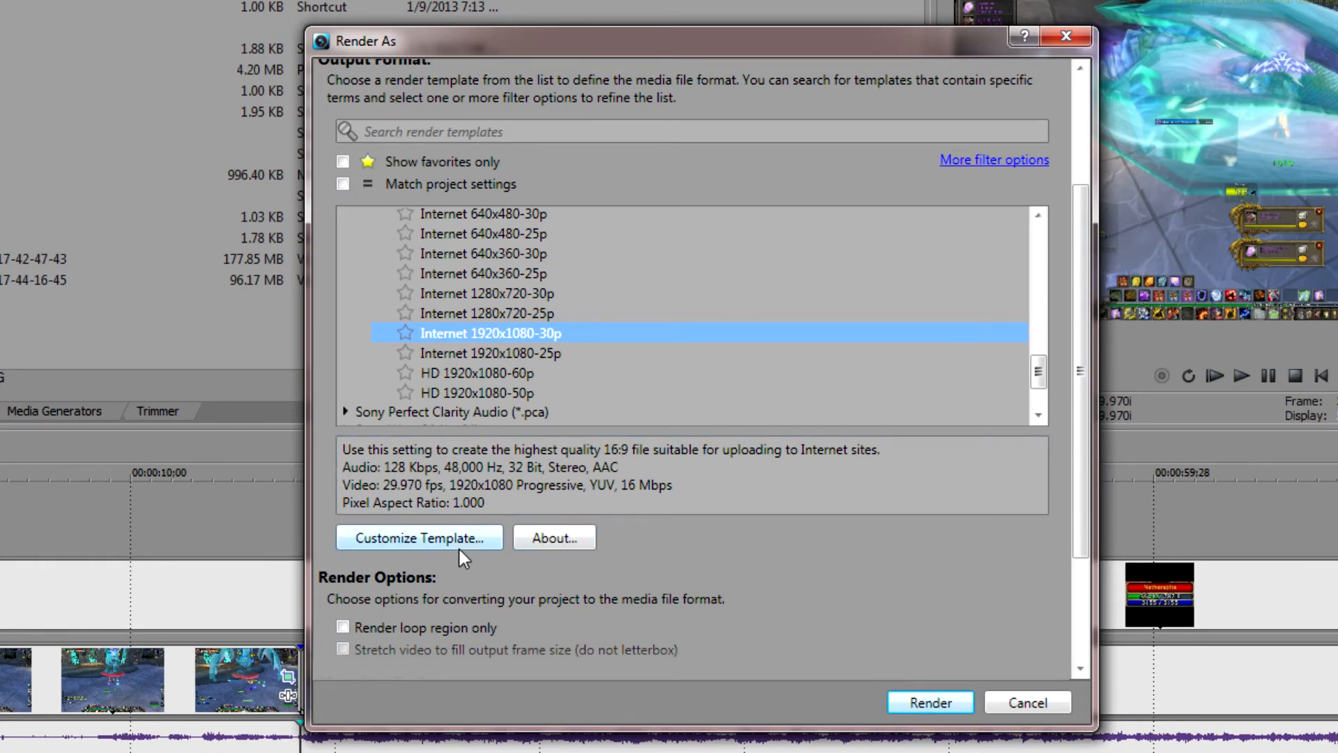
click(424, 537)
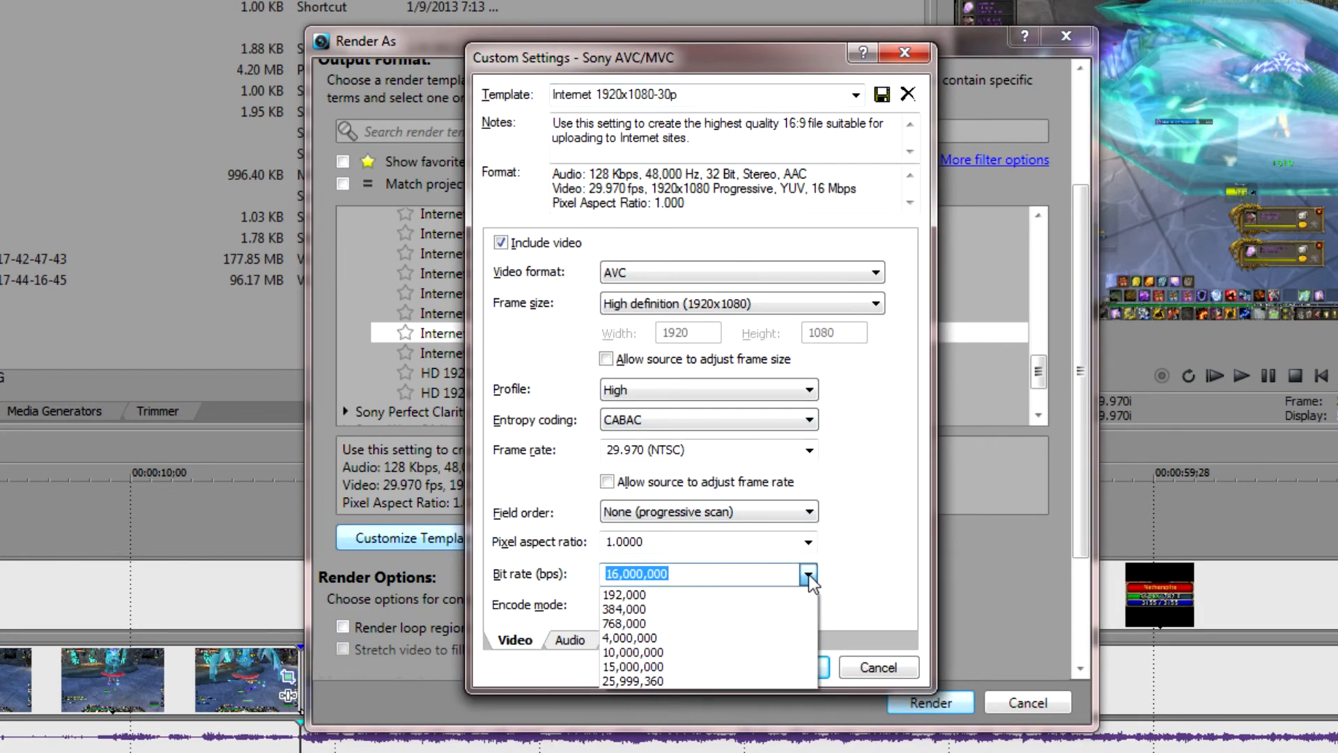
click(625, 574)
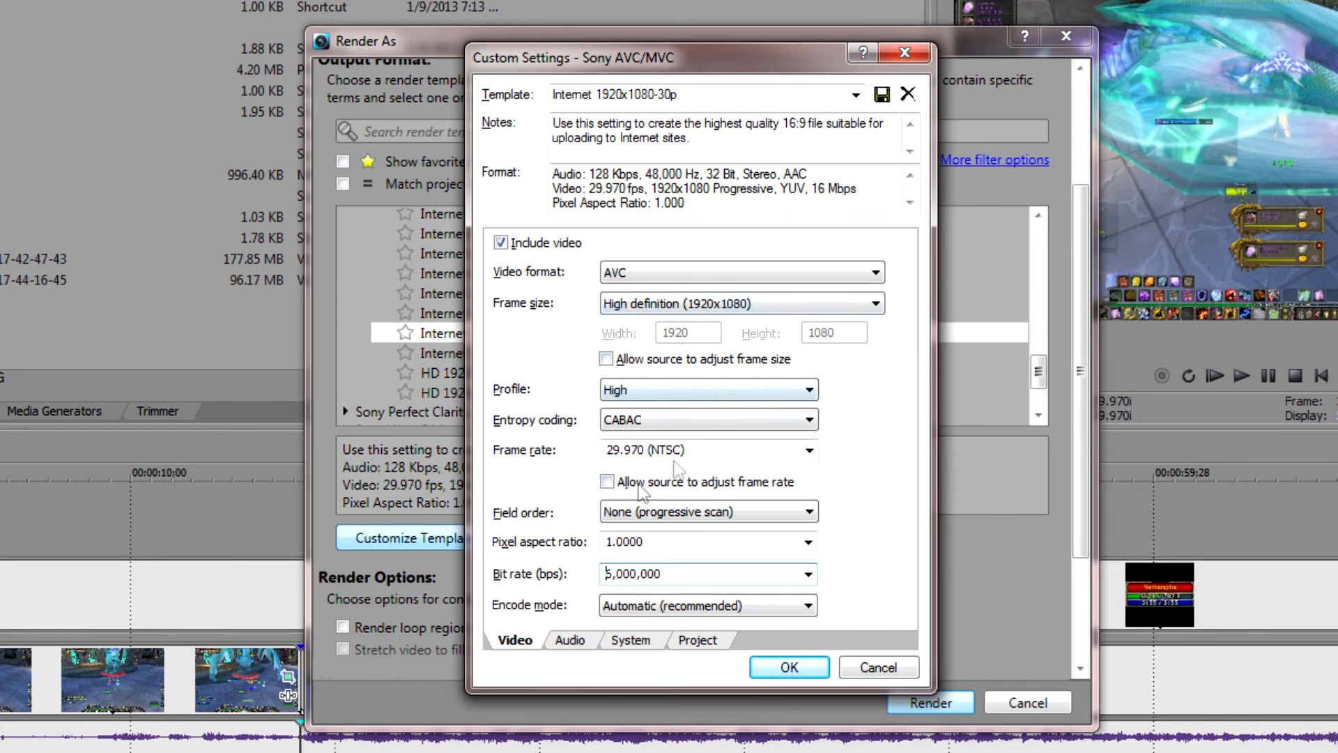
click(572, 641)
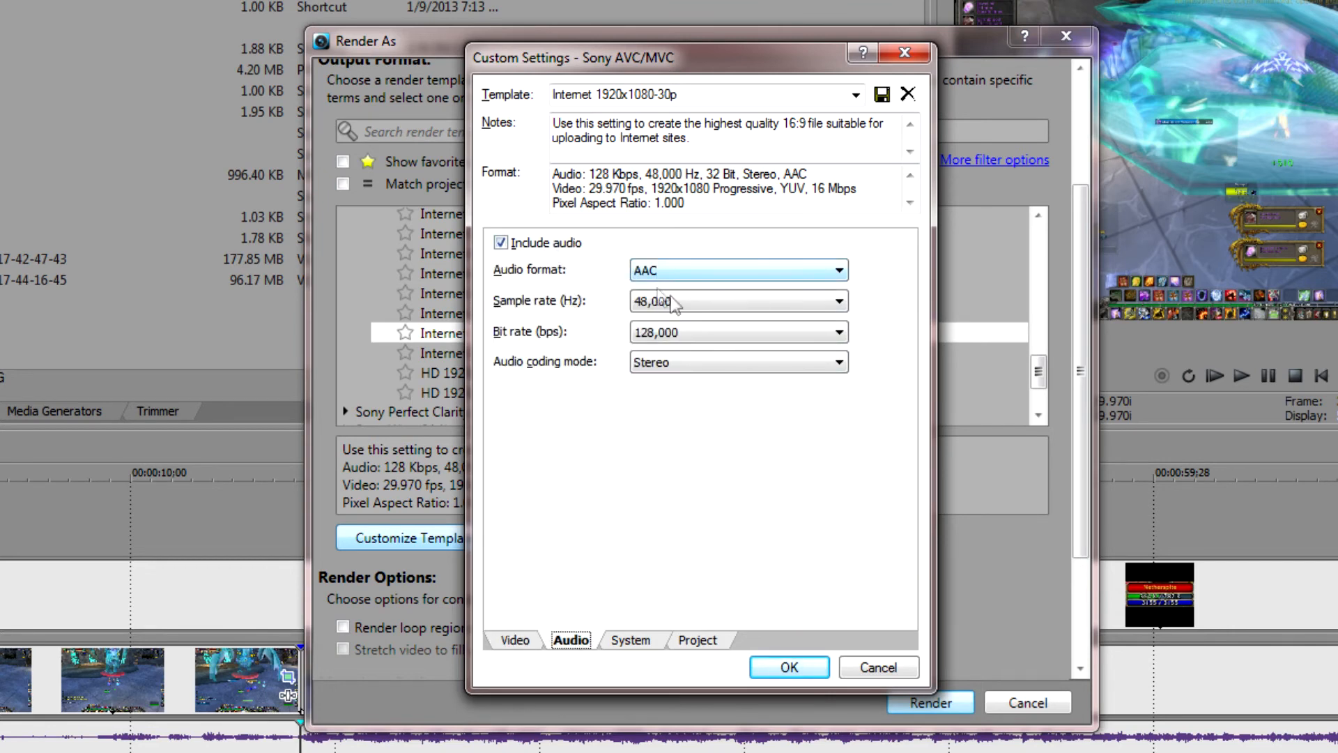
click(515, 640)
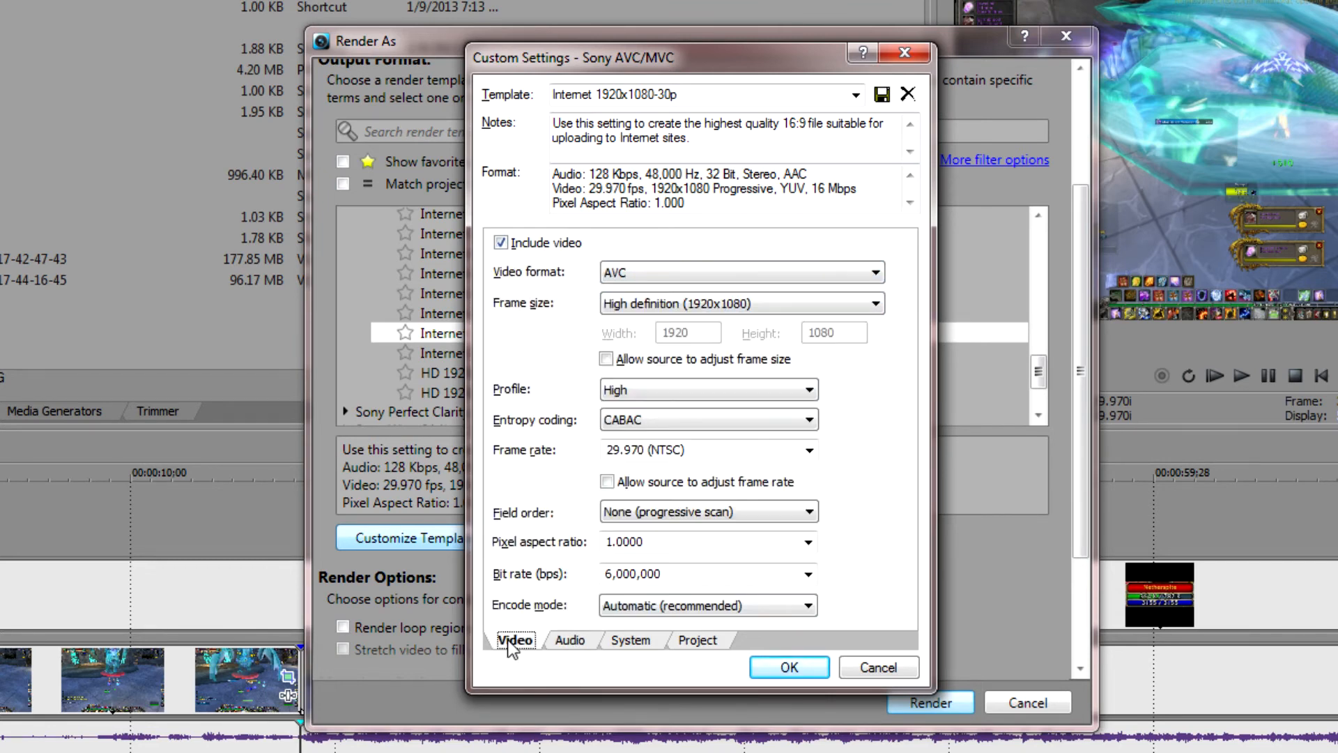
click(788, 667)
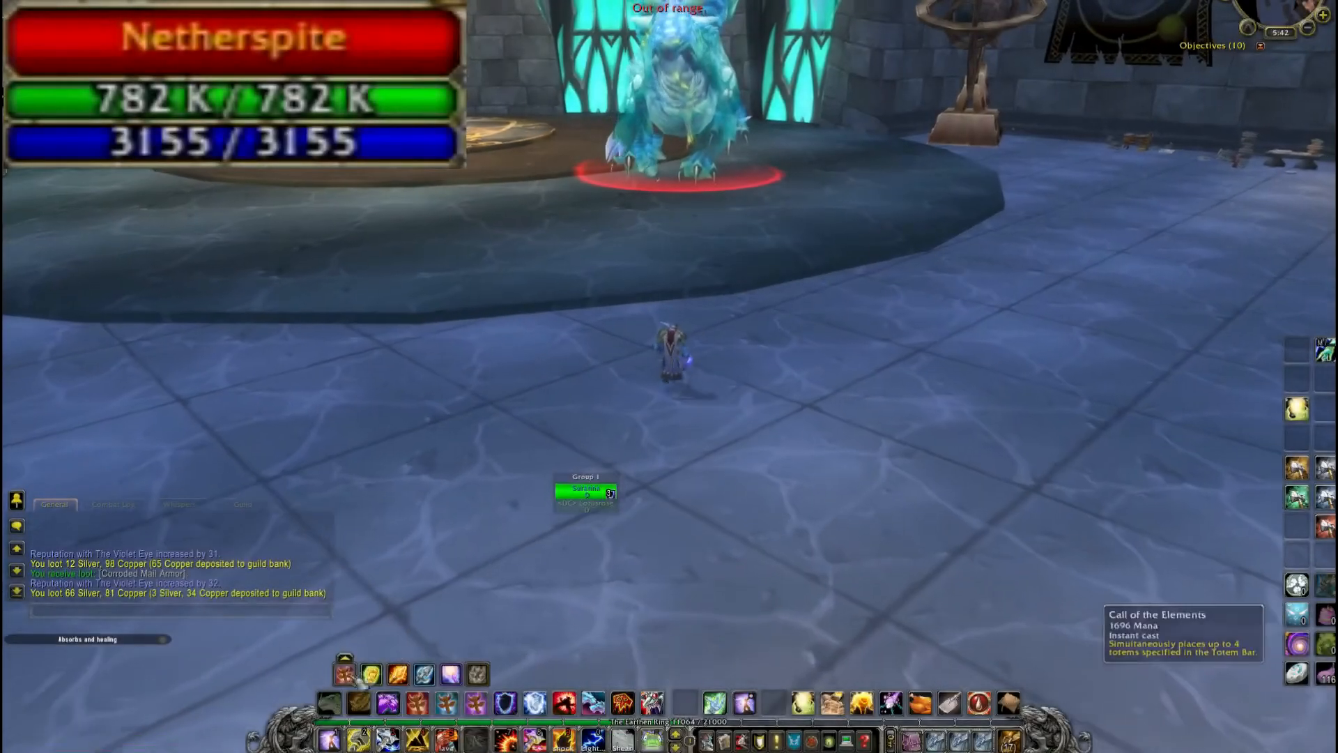
key(0)
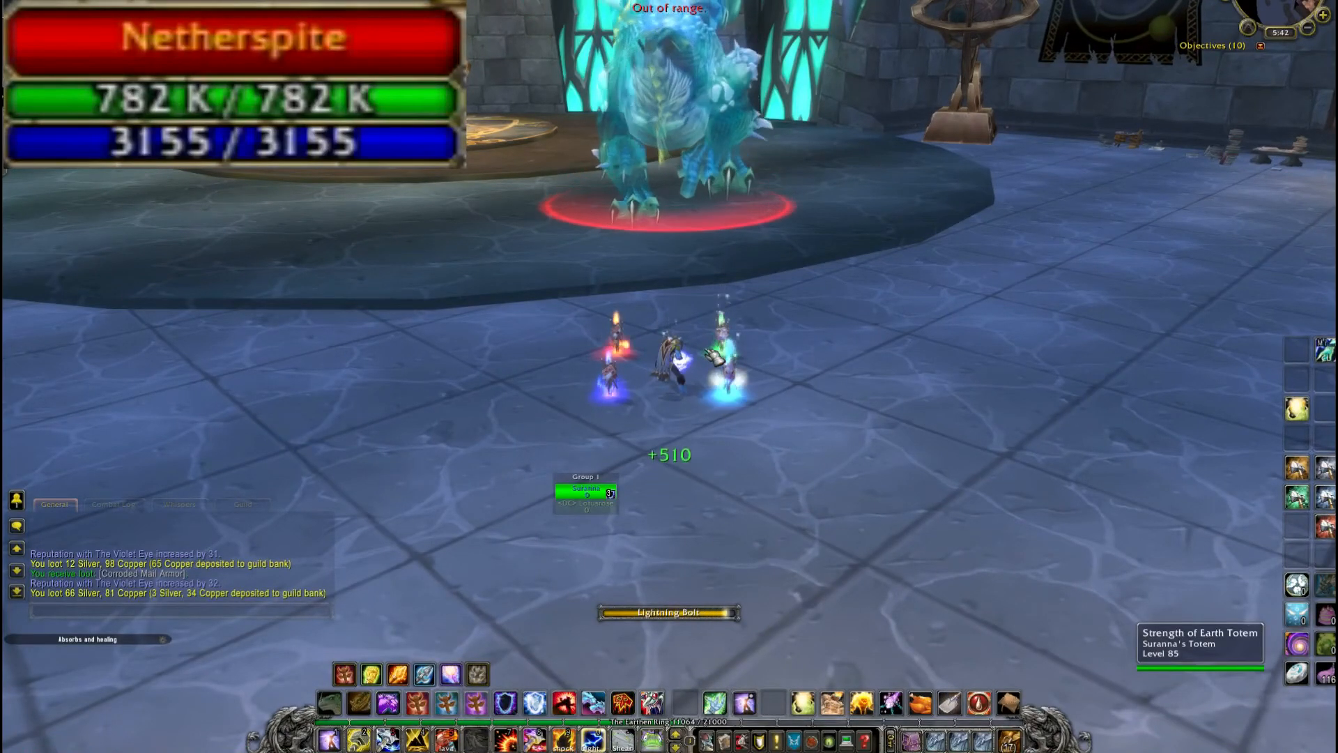
key(9)
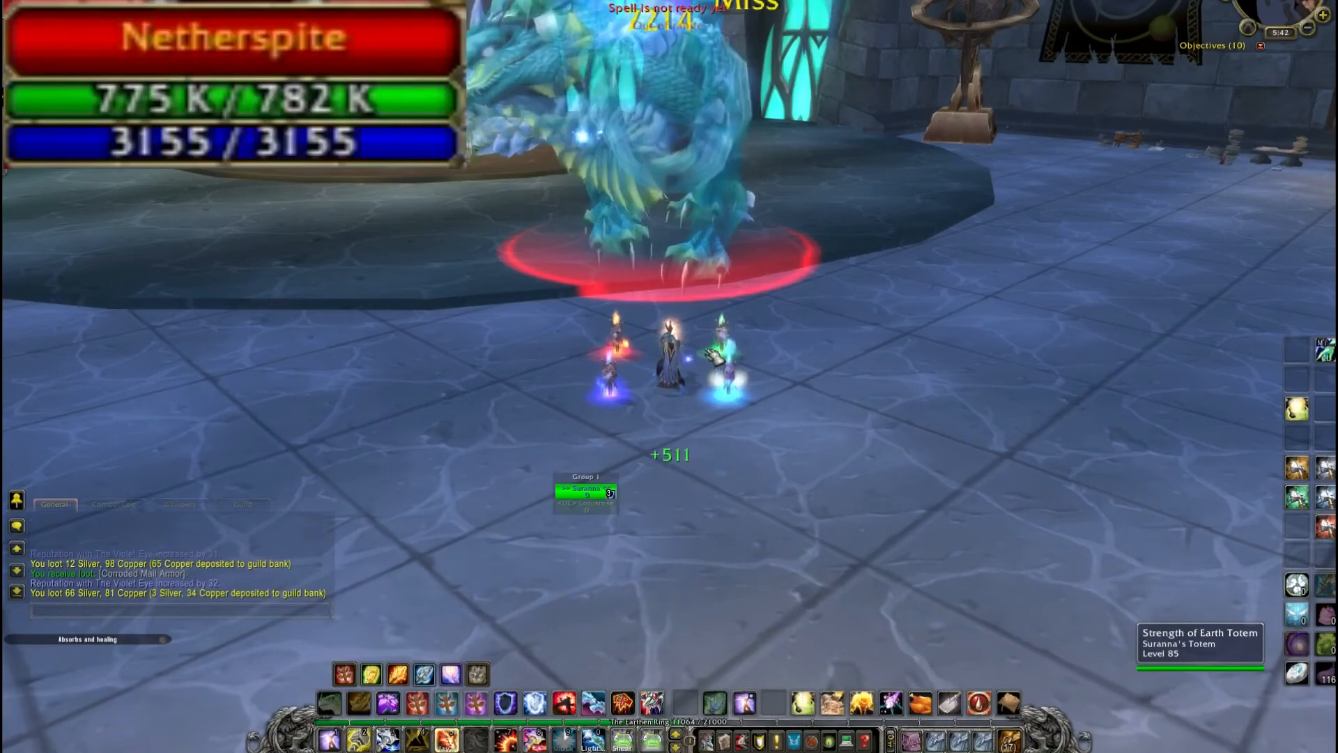
key(w)
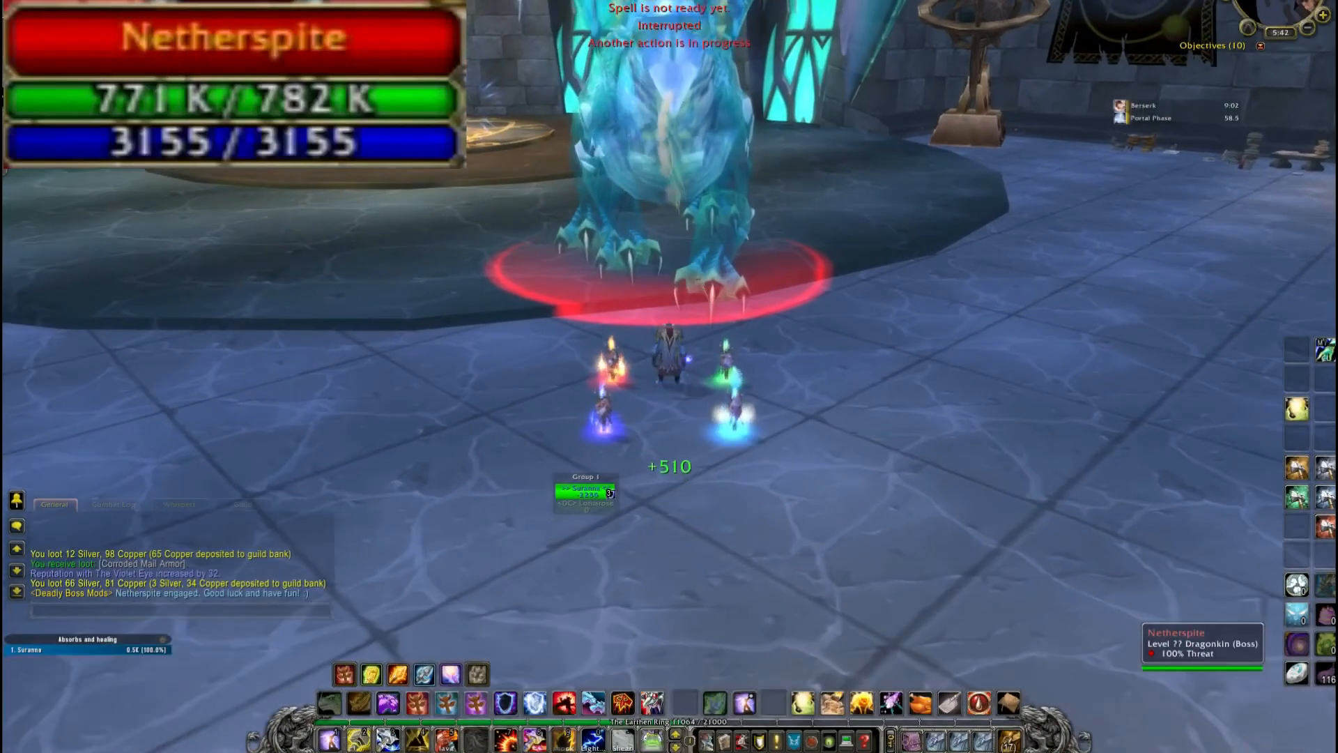
key(a)
key(9)
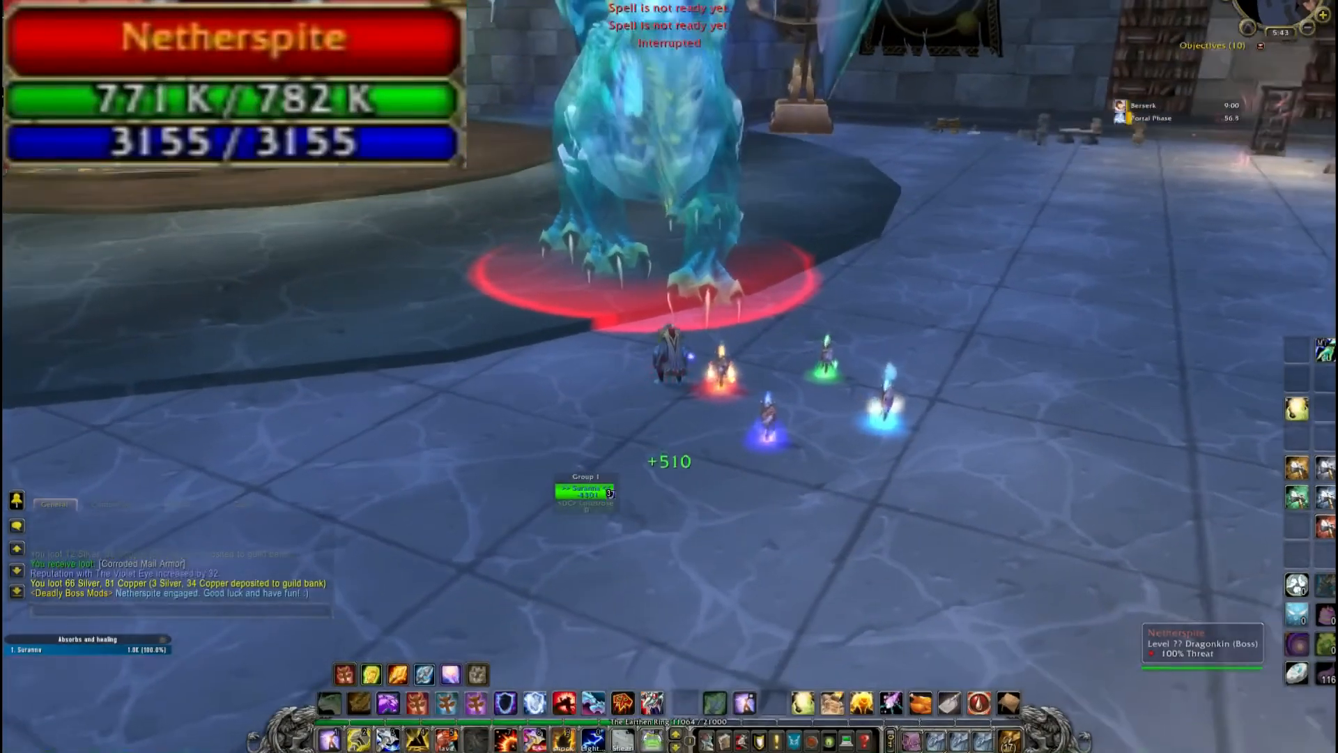
key(9)
key(s)
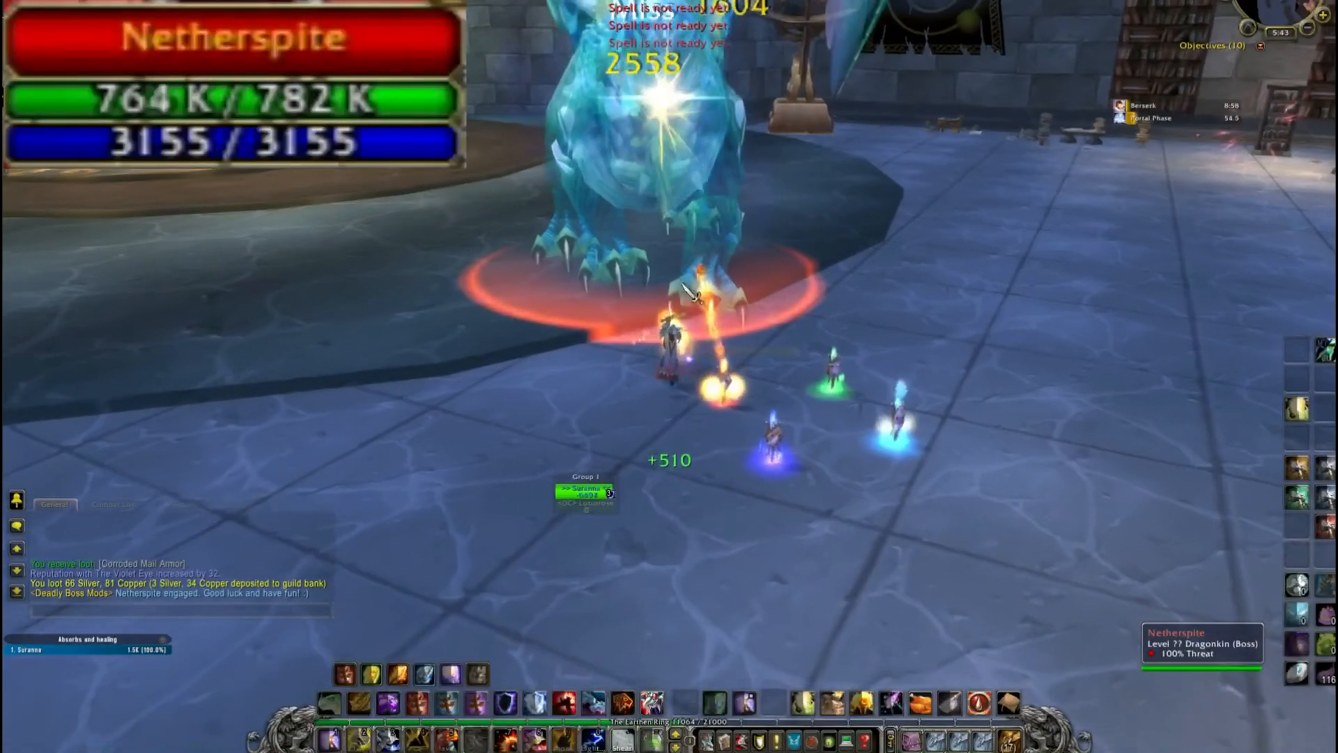
key(5)
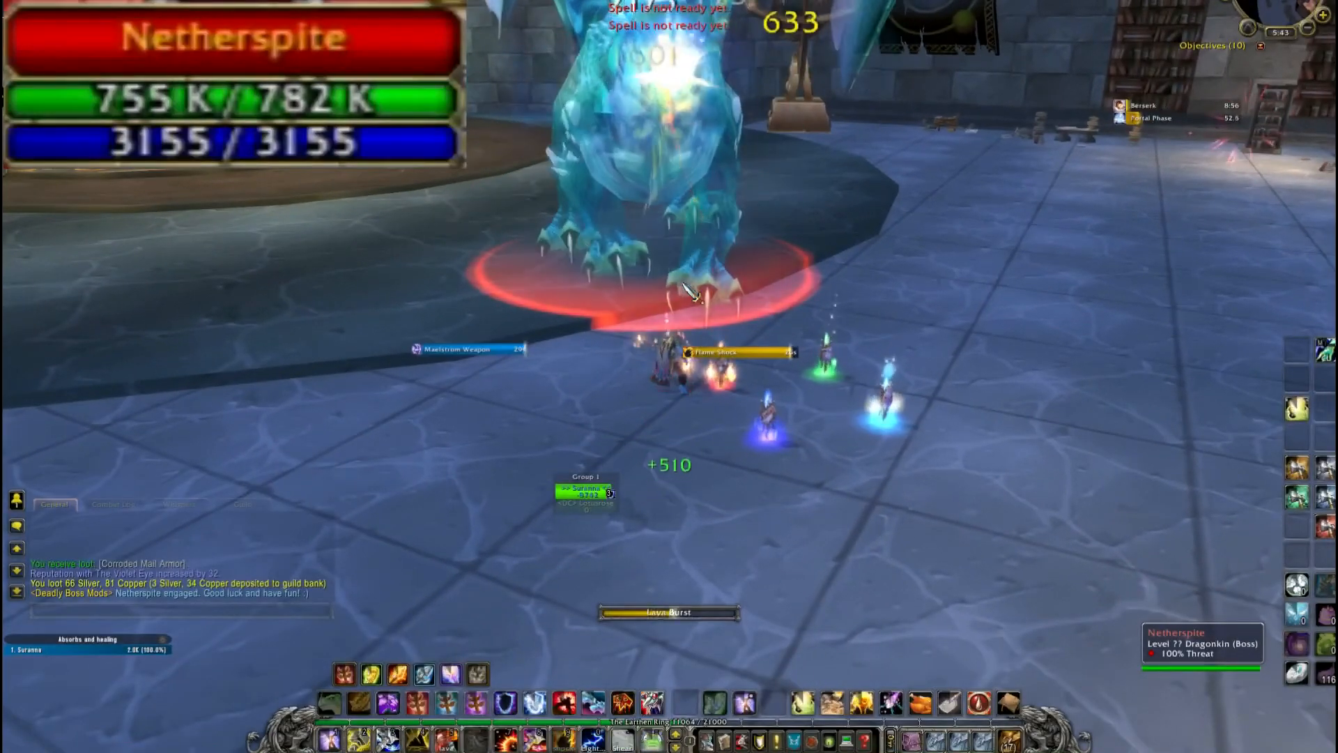
key(w)
key(3)
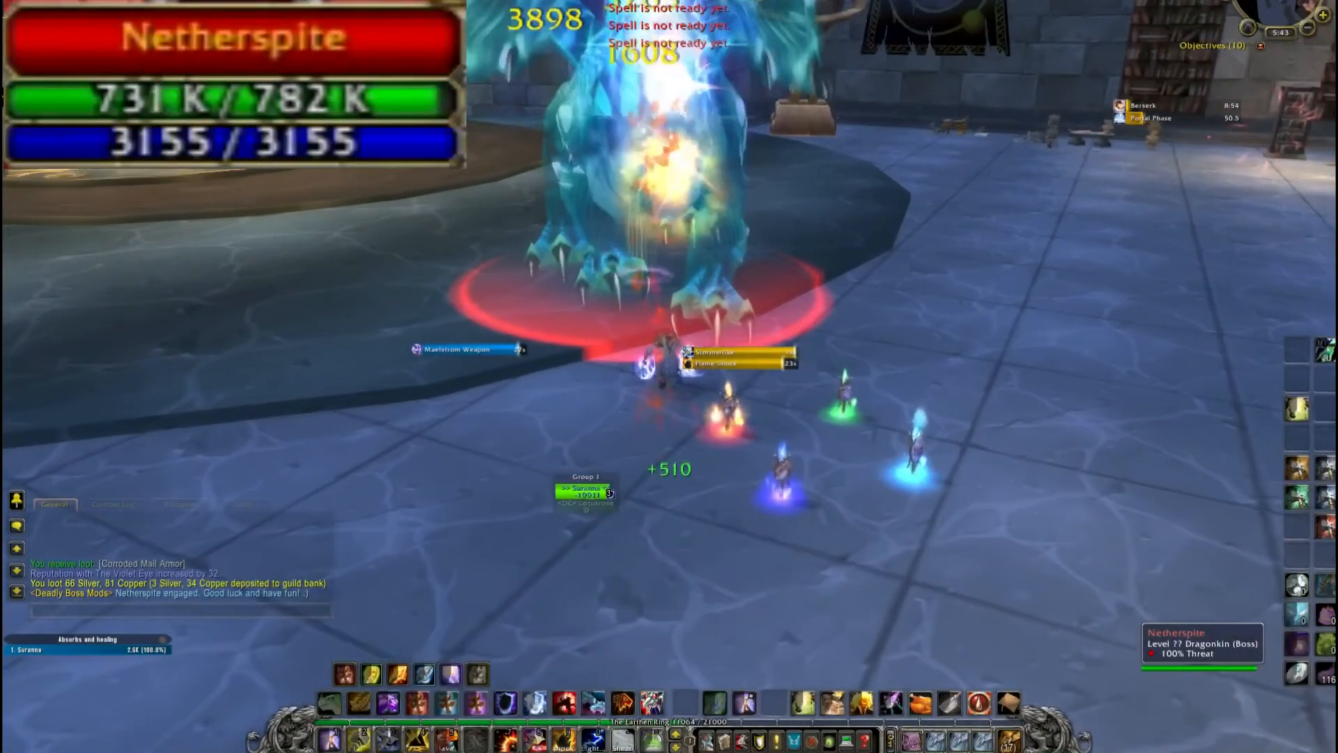
key(3)
key(a)
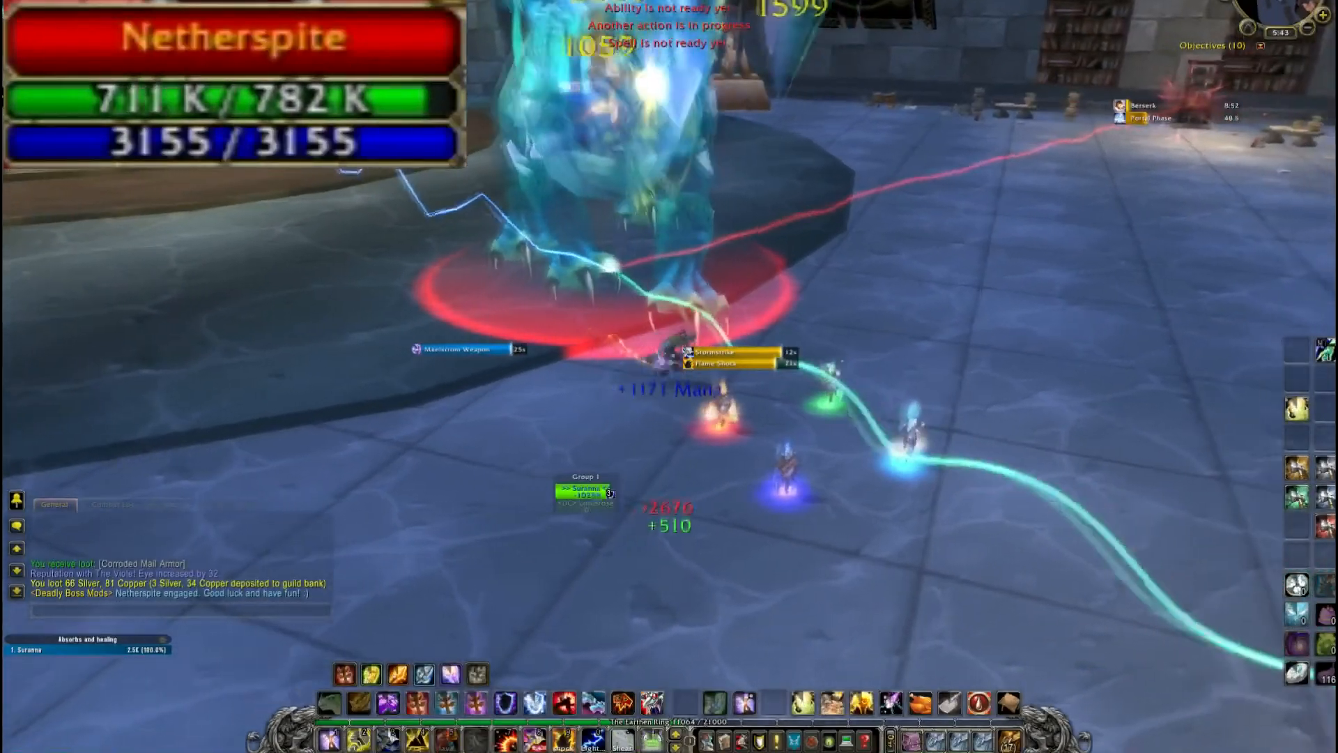
key(9)
key(a)
key(9)
key(9)
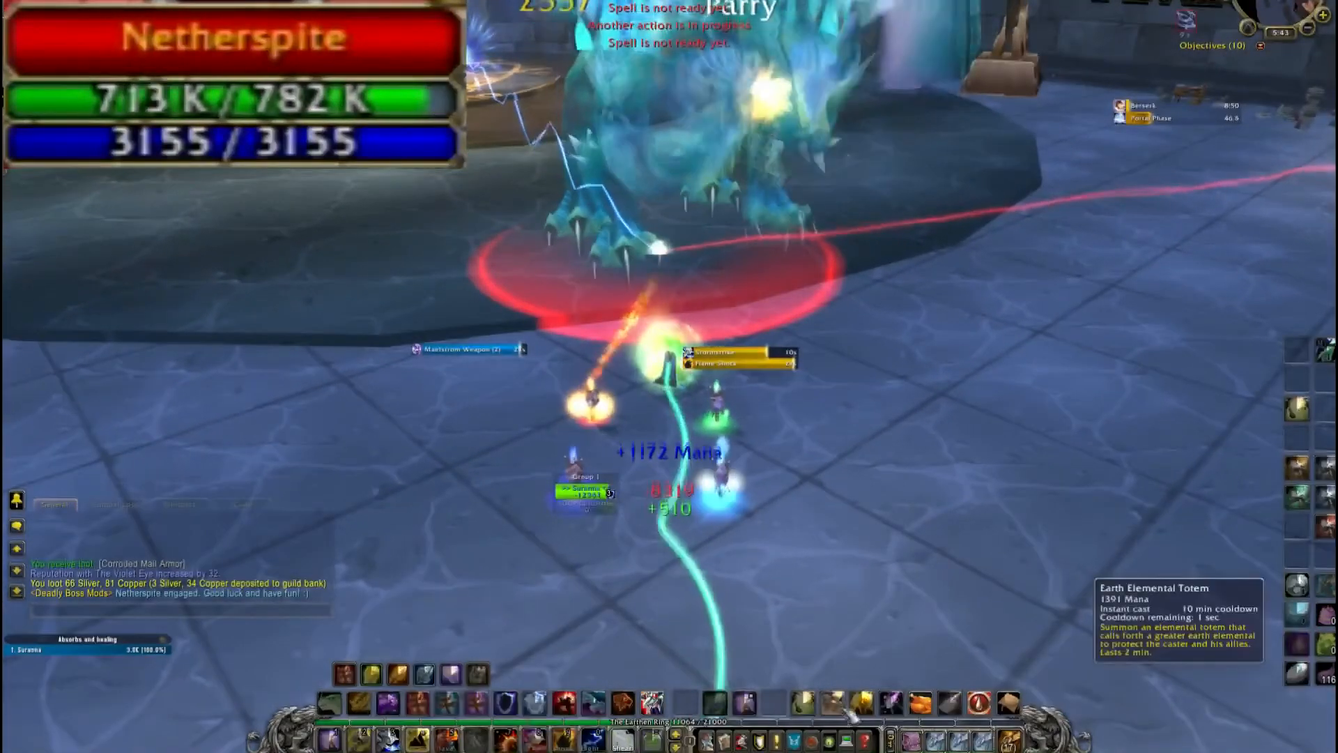
click(868, 706)
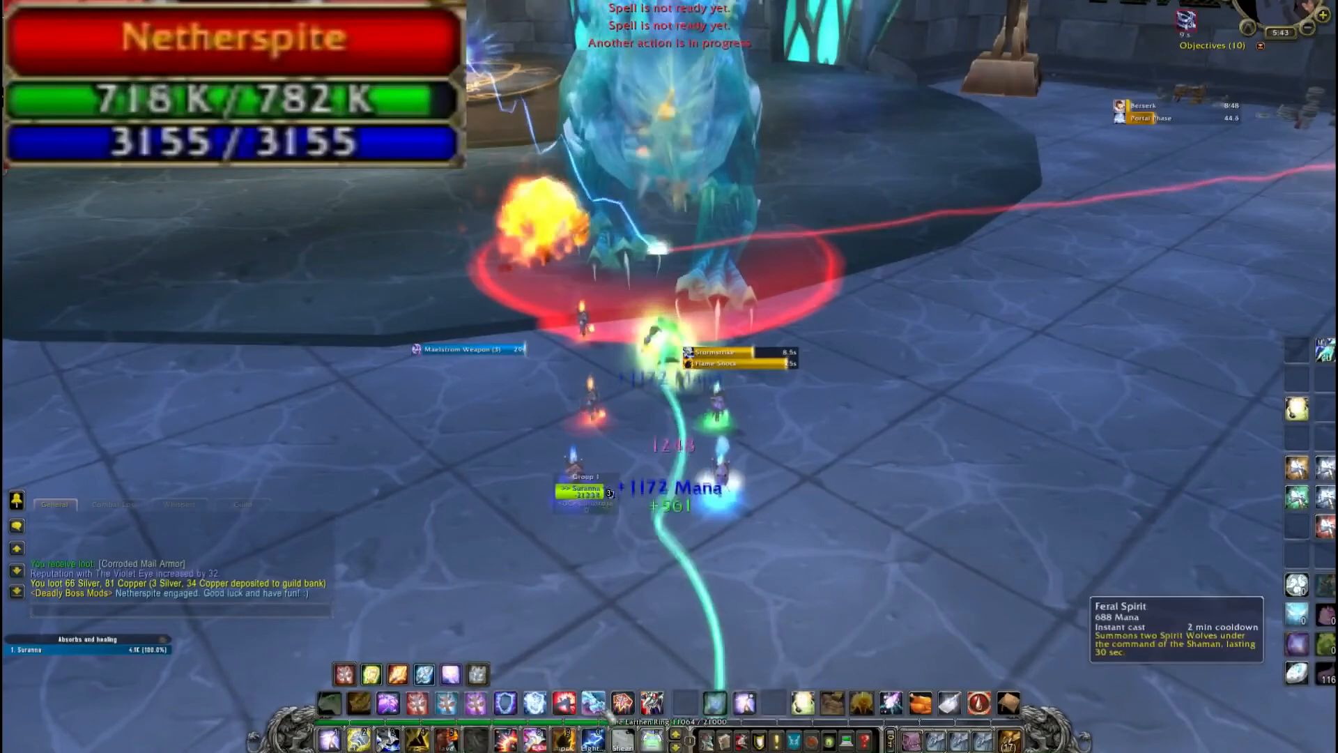
click(597, 700)
click(623, 703)
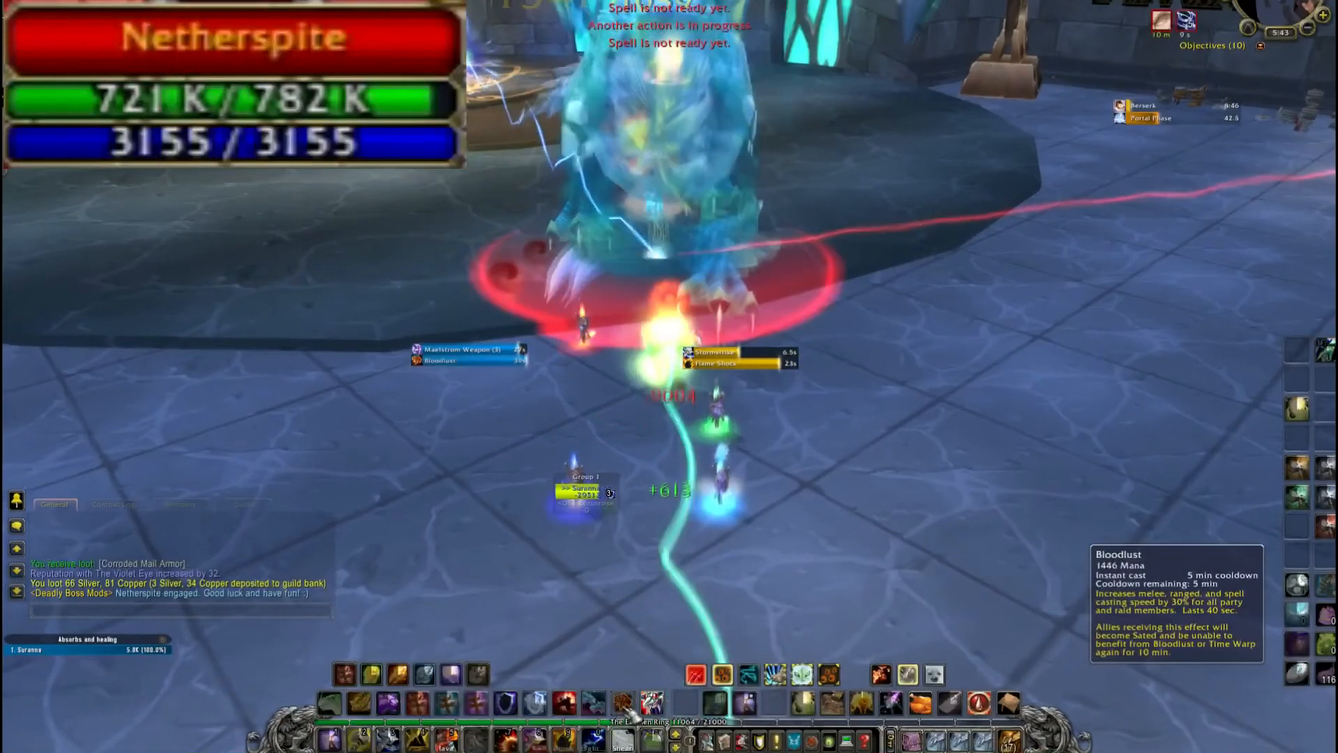
key(0)
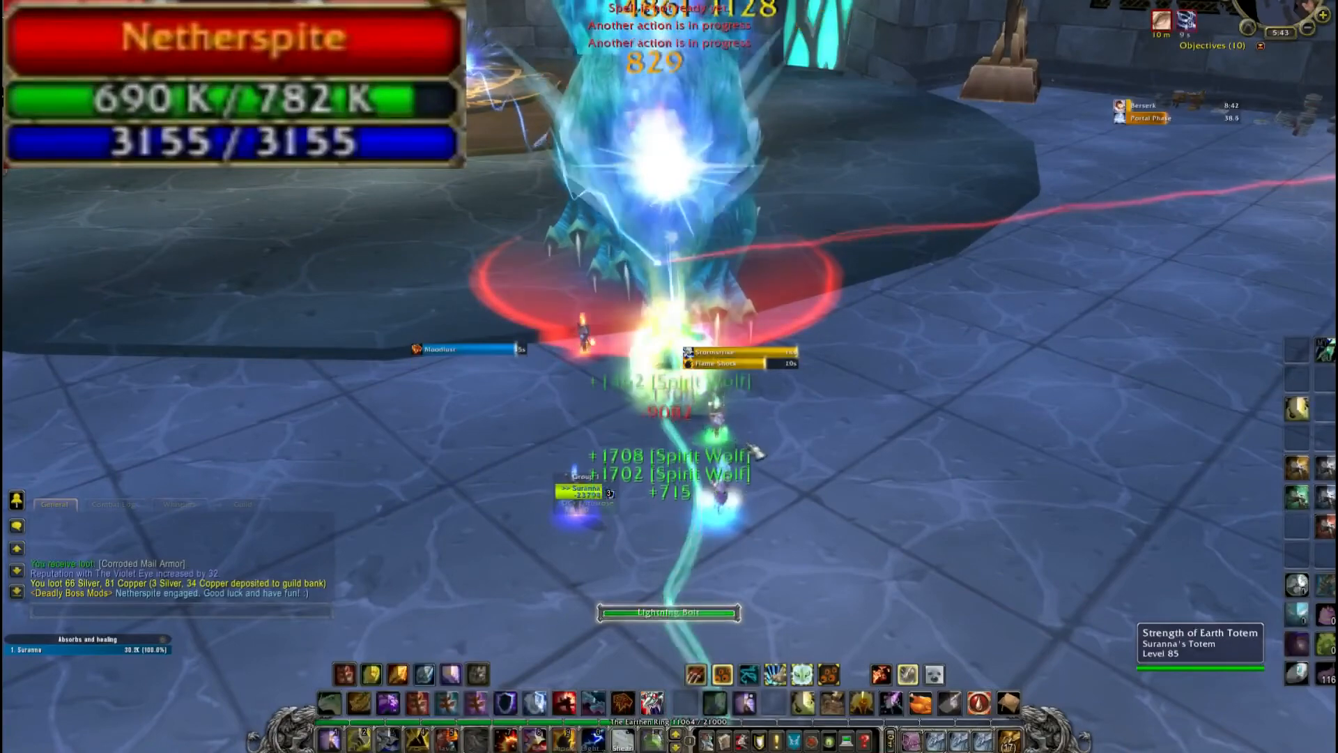
key(3)
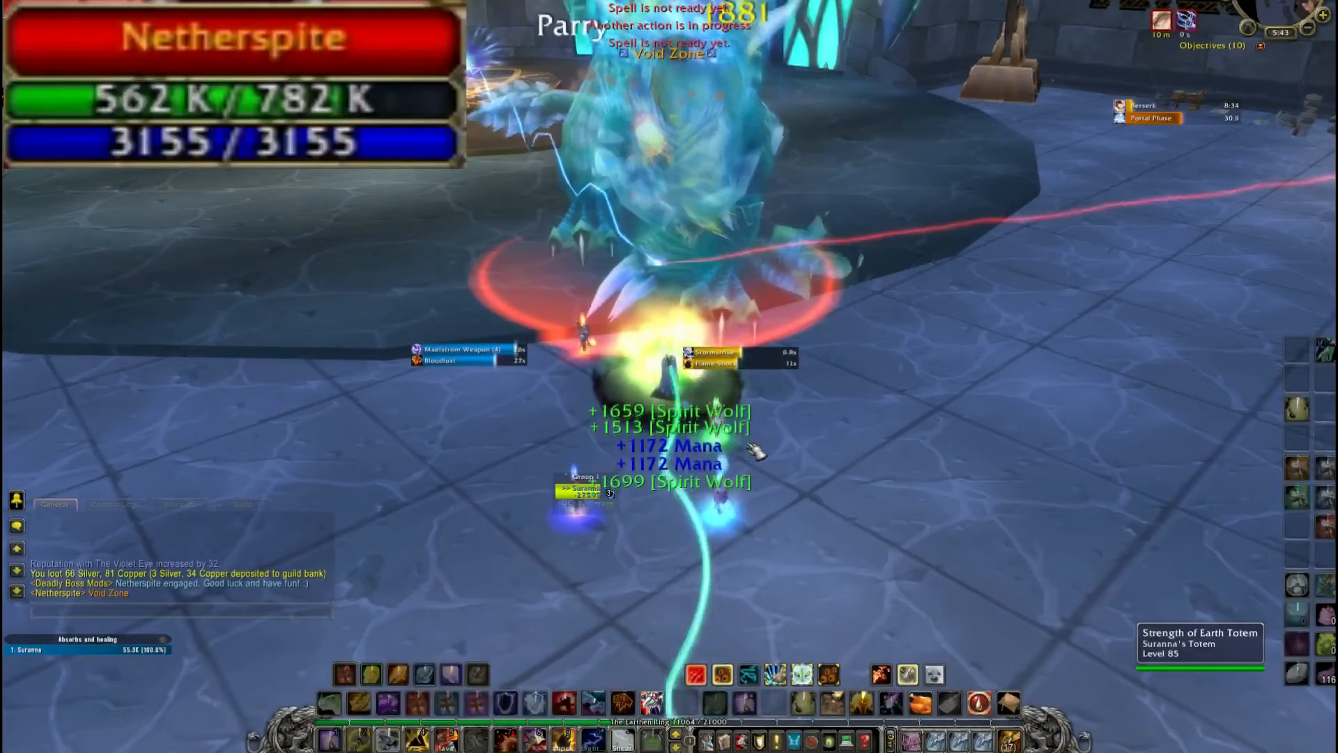
key(3)
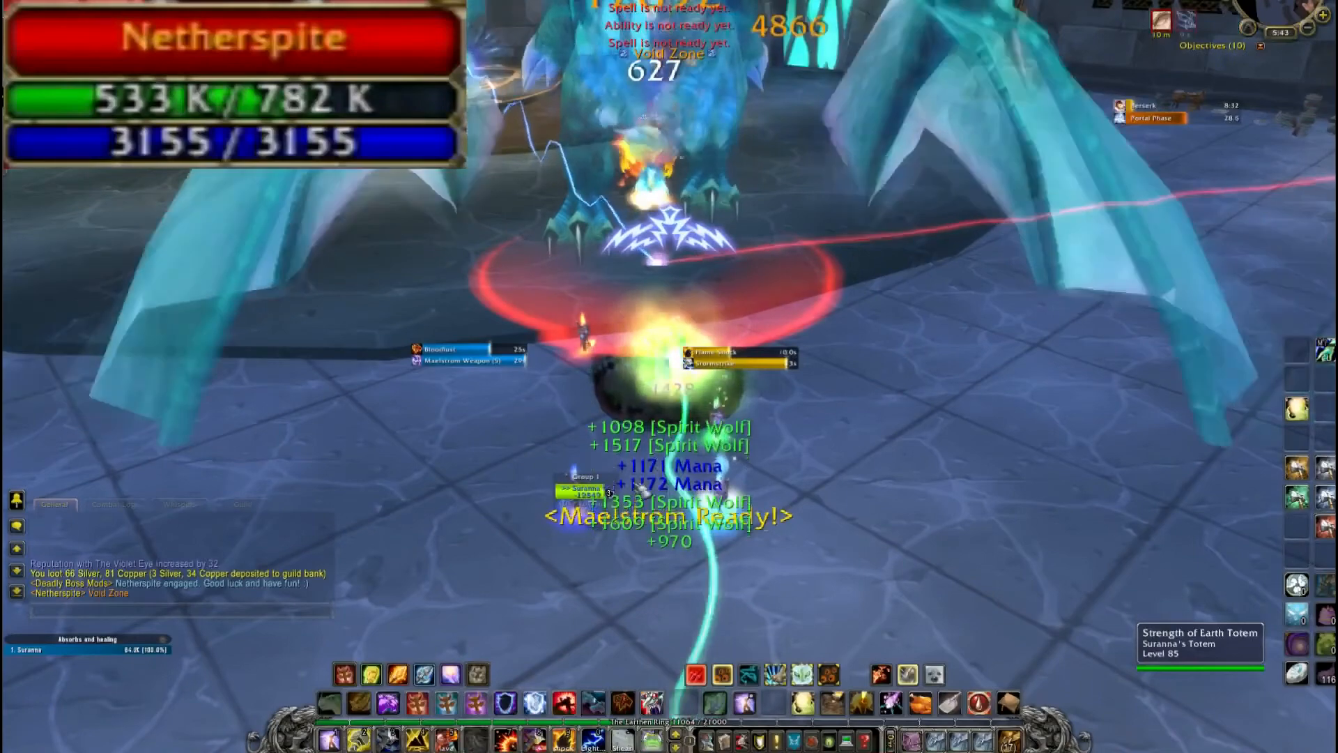
click(585, 493)
click(585, 493)
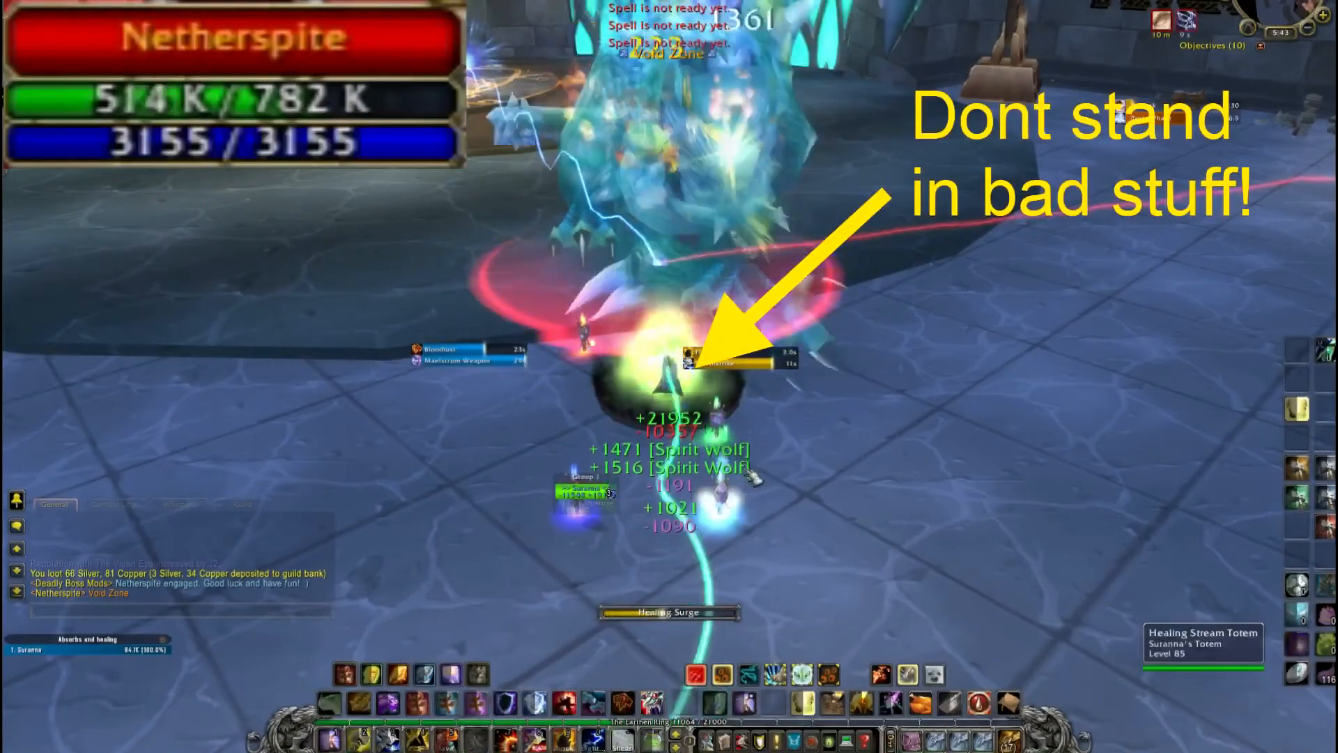
drag(725, 436, 767, 436)
key(9)
key(s)
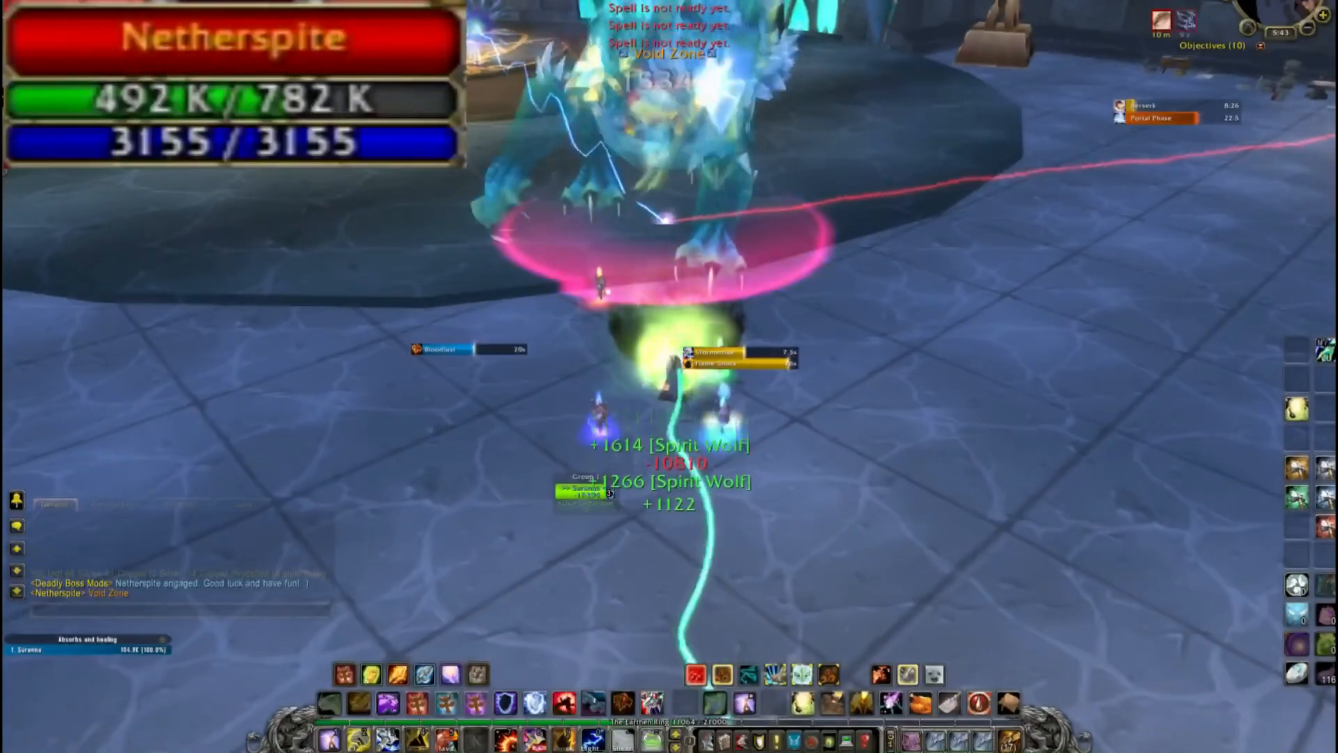
key(5)
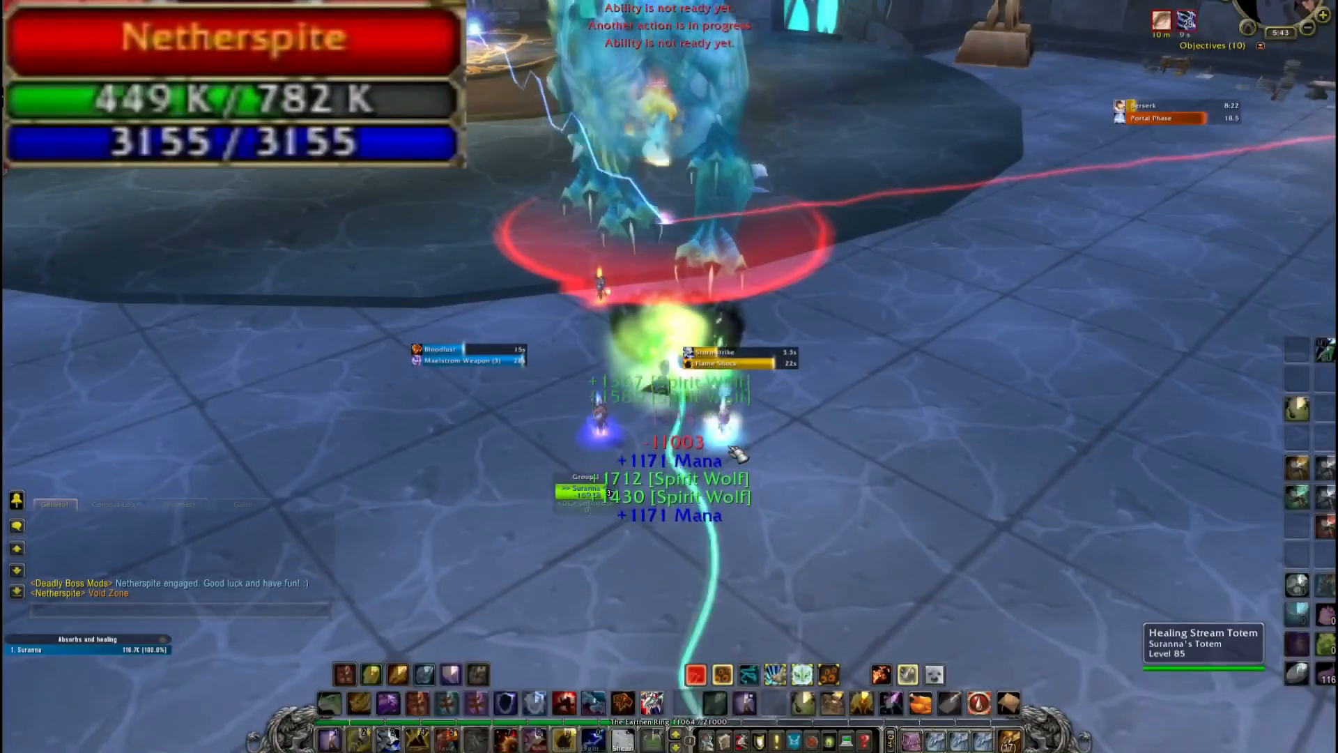
key(5)
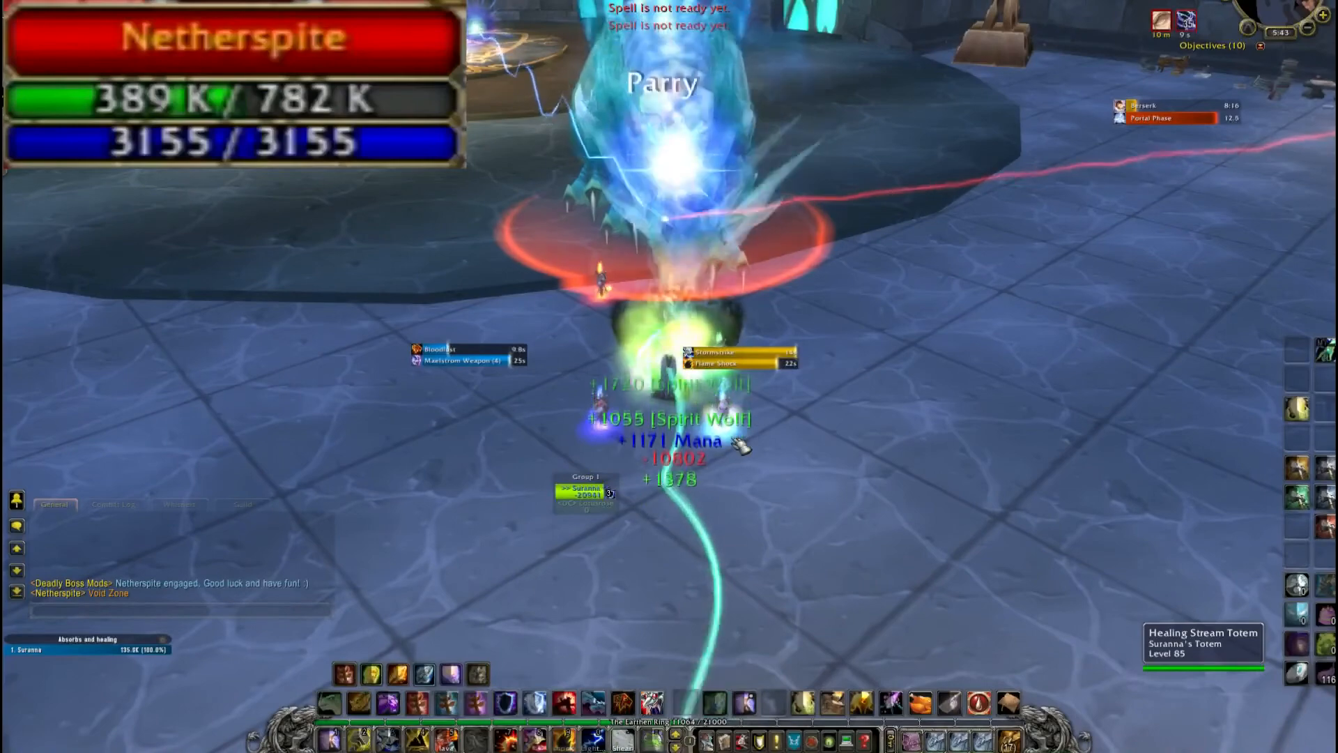
key(5)
mouse_move(734, 440)
mouse_down()
mouse_move(872, 441)
mouse_move(690, 441)
mouse_up()
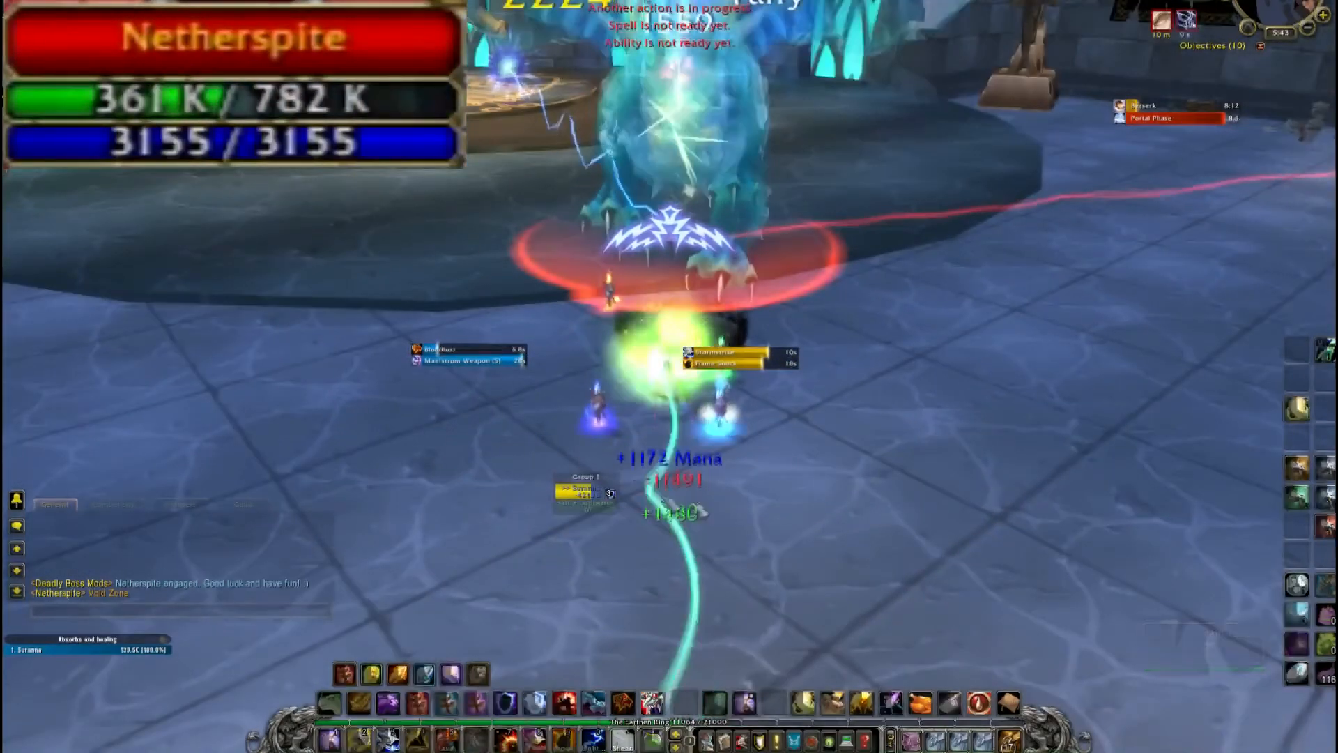
key(4)
click(580, 492)
key(d)
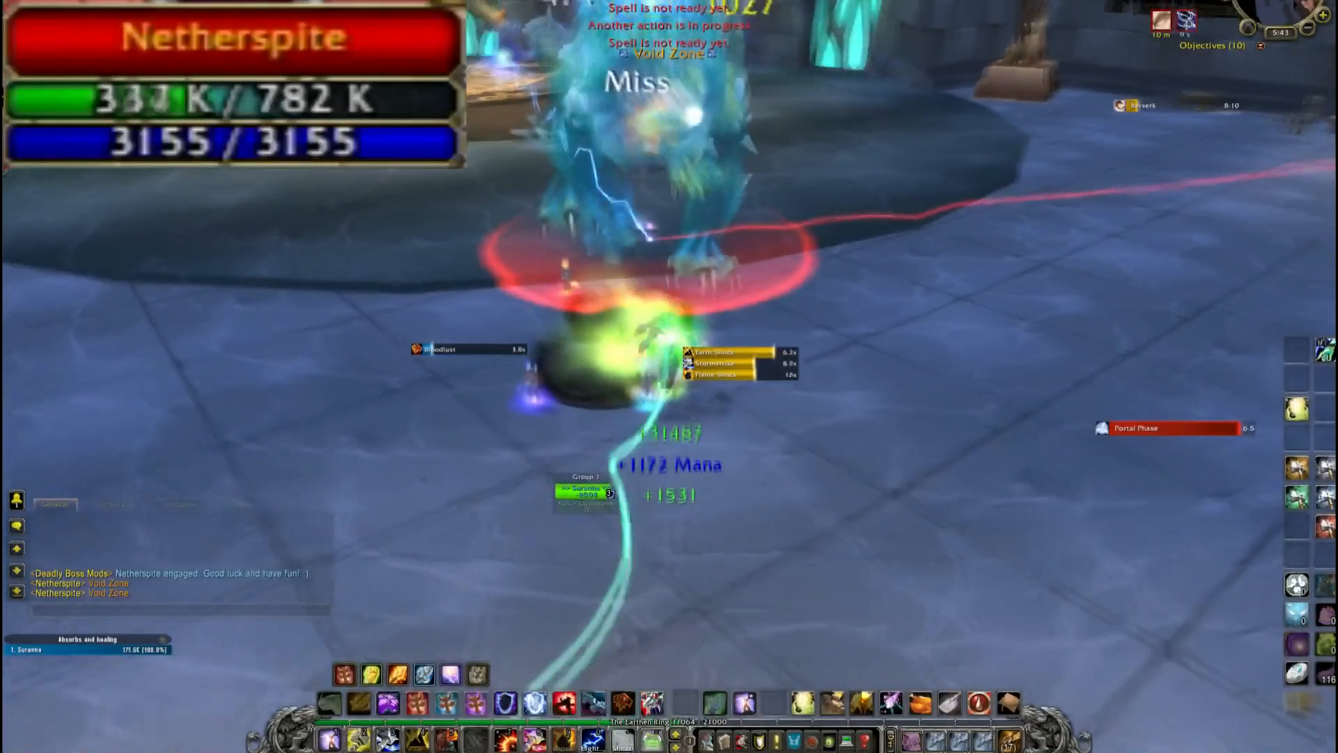
mouse_move(690, 457)
mouse_down()
mouse_move(732, 457)
mouse_move(690, 457)
mouse_up()
key(3)
key(3)
key(w)
key(3)
key(3)
key(9)
key(9)
key(9)
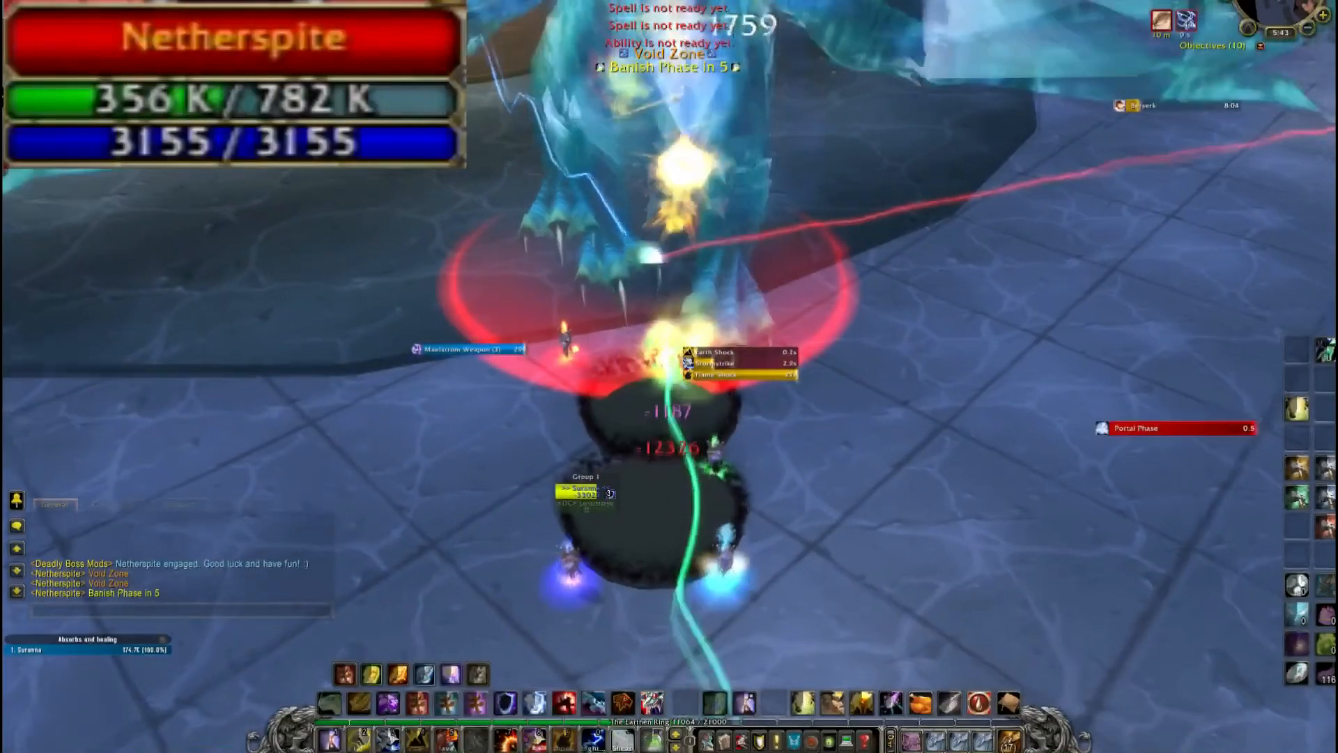
key(a)
key(9)
key(9)
key(9)
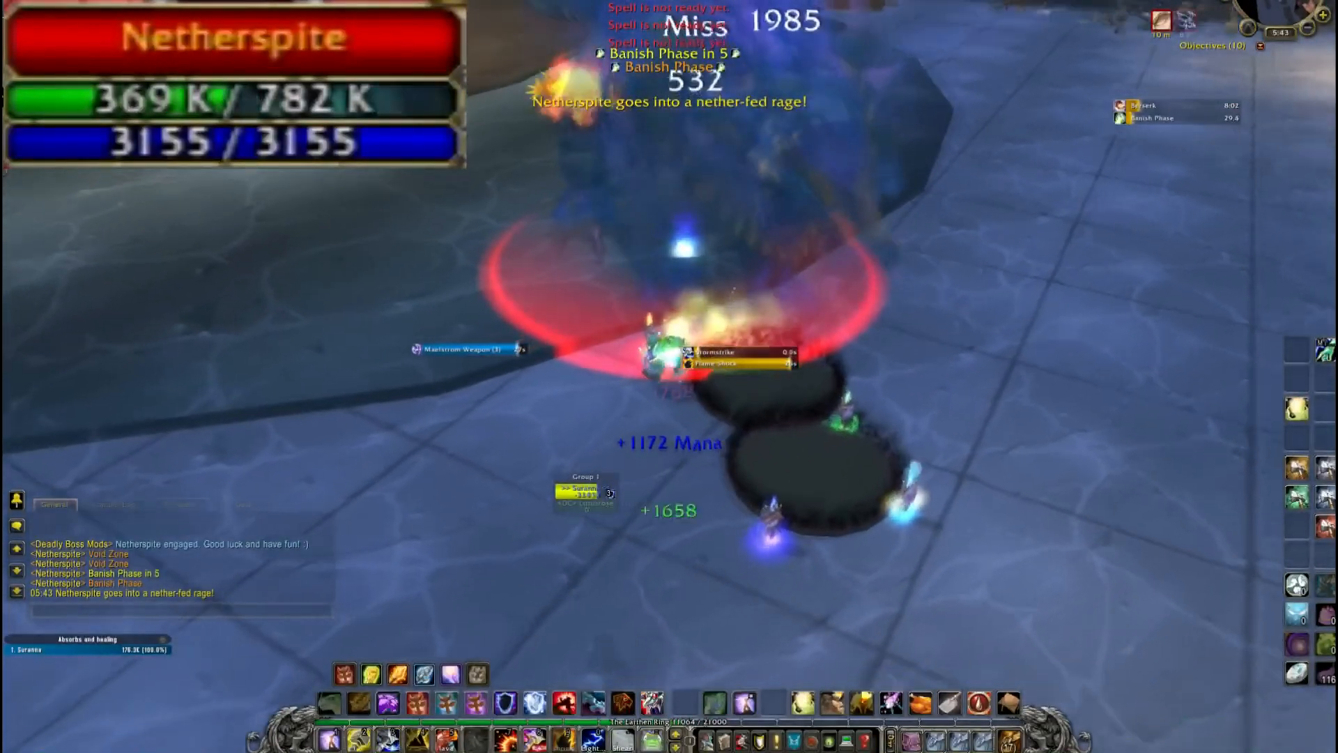
key(5)
key(5)
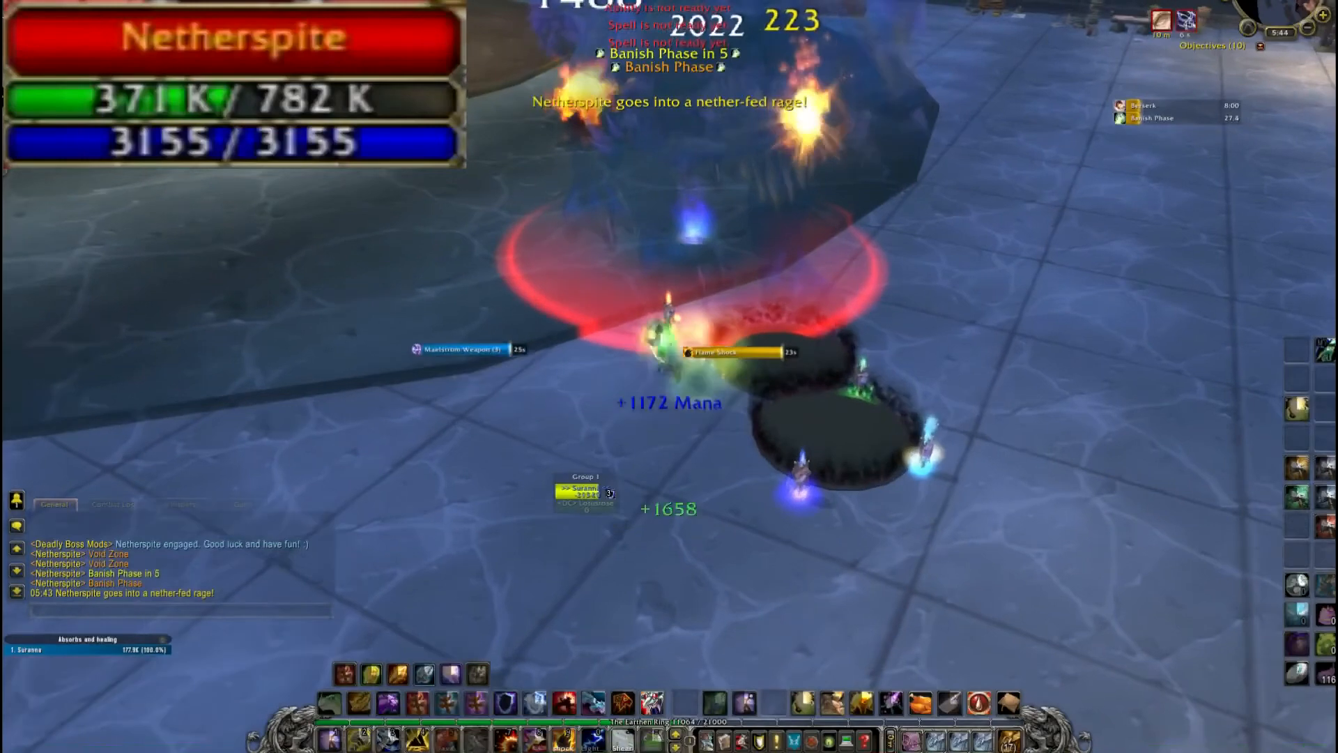
key(a)
key(0)
key(0)
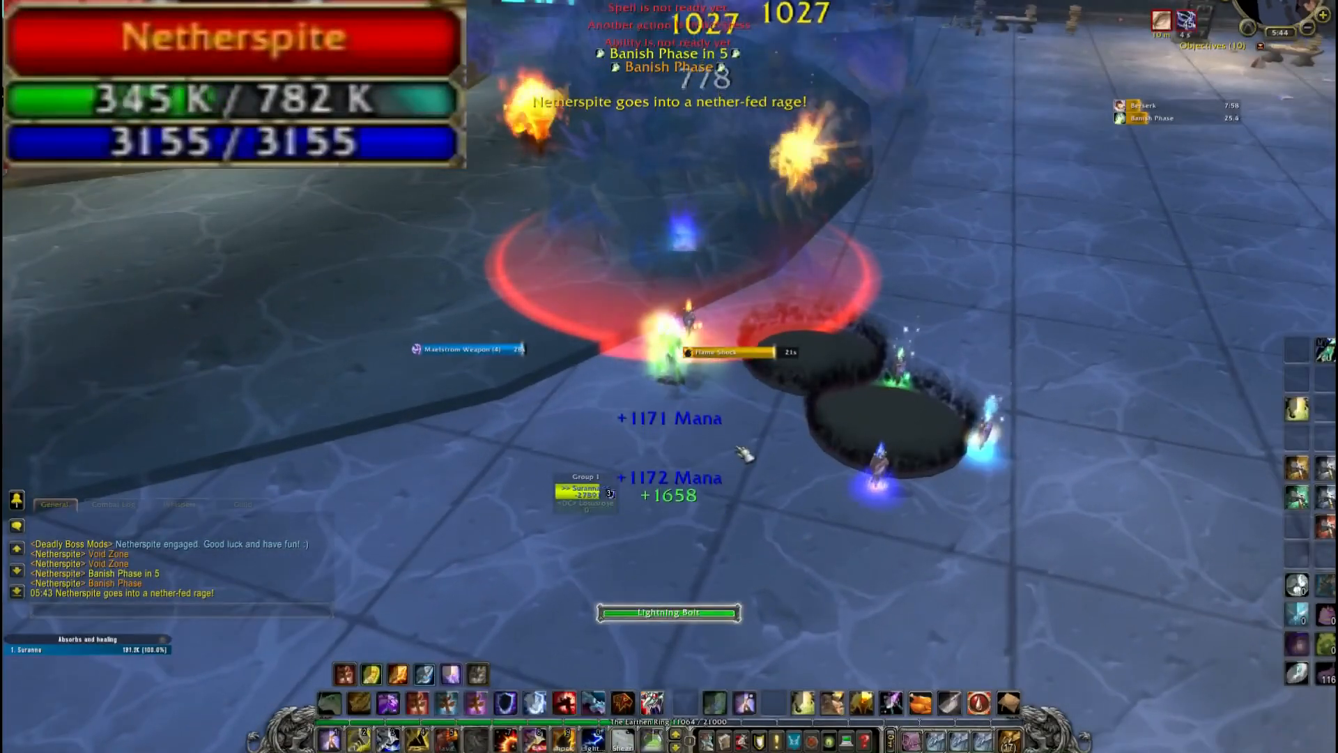
key(9)
key(9)
key(d)
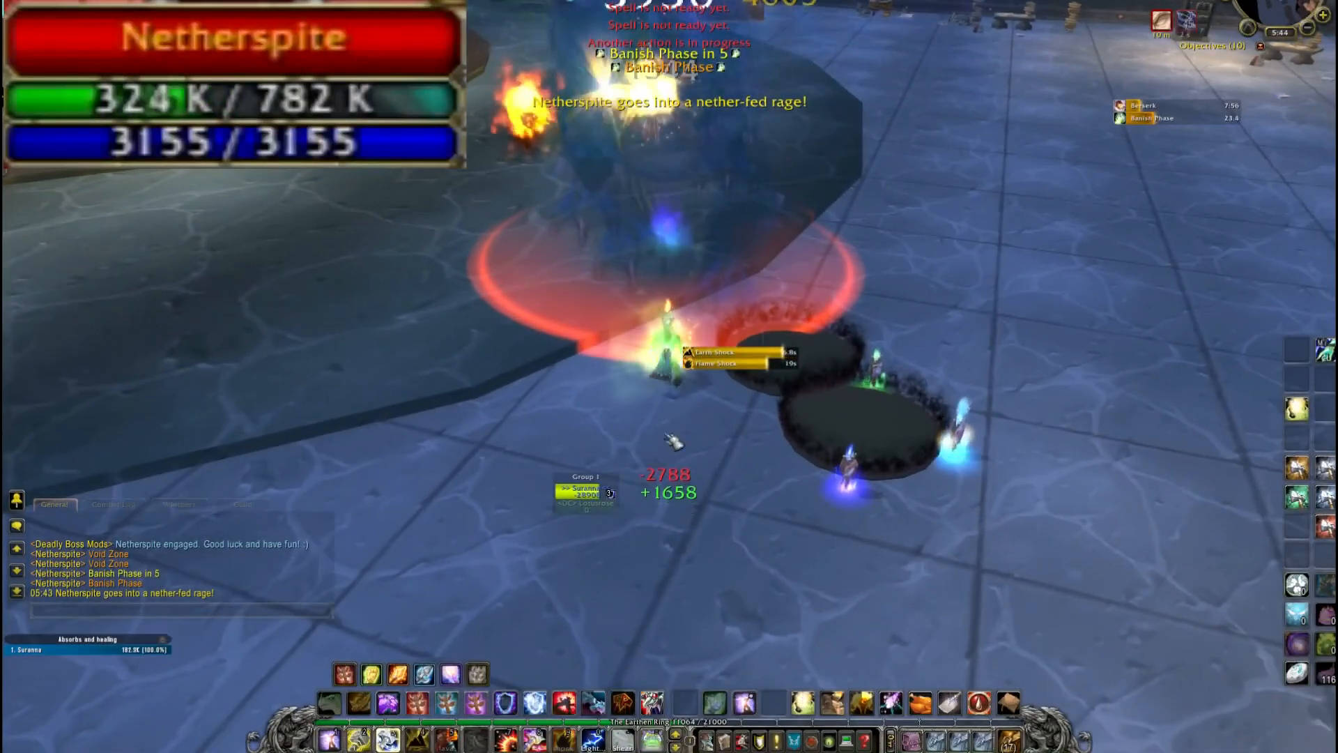
key(9)
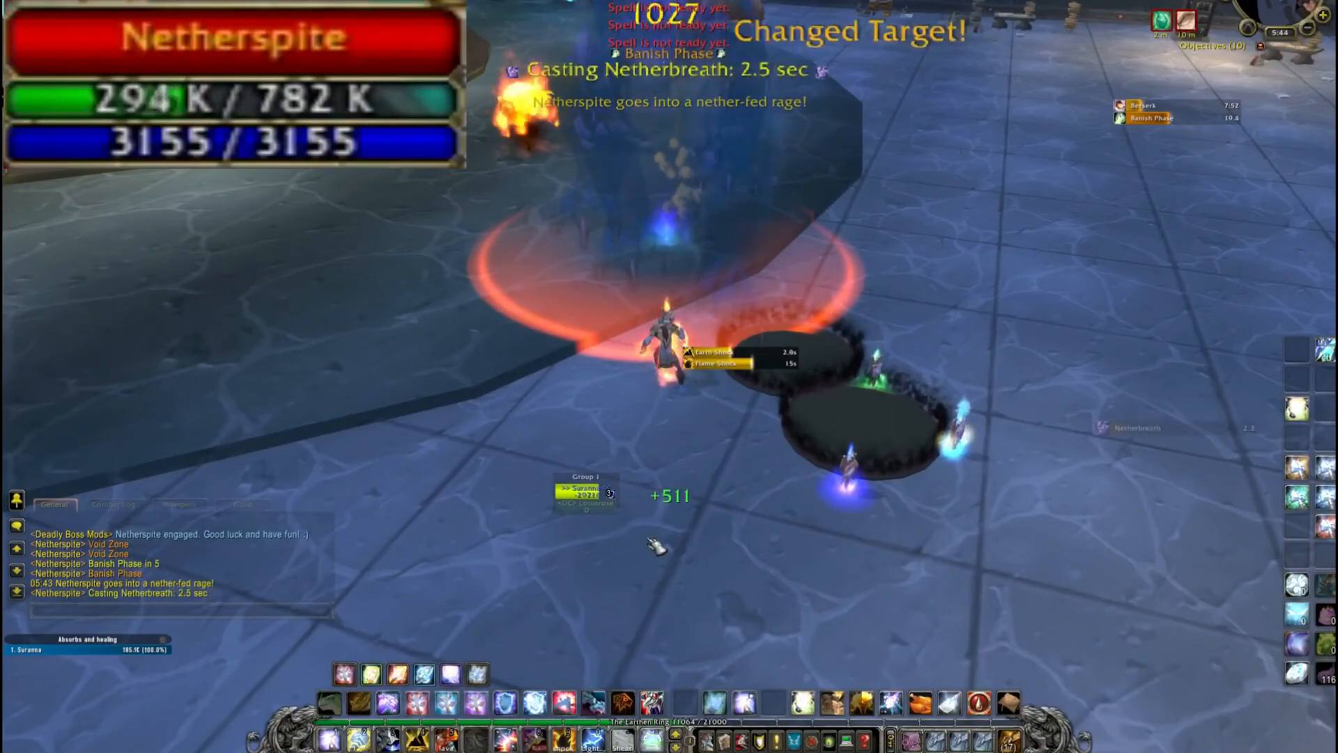
key(4)
drag(721, 459, 823, 460)
key(3)
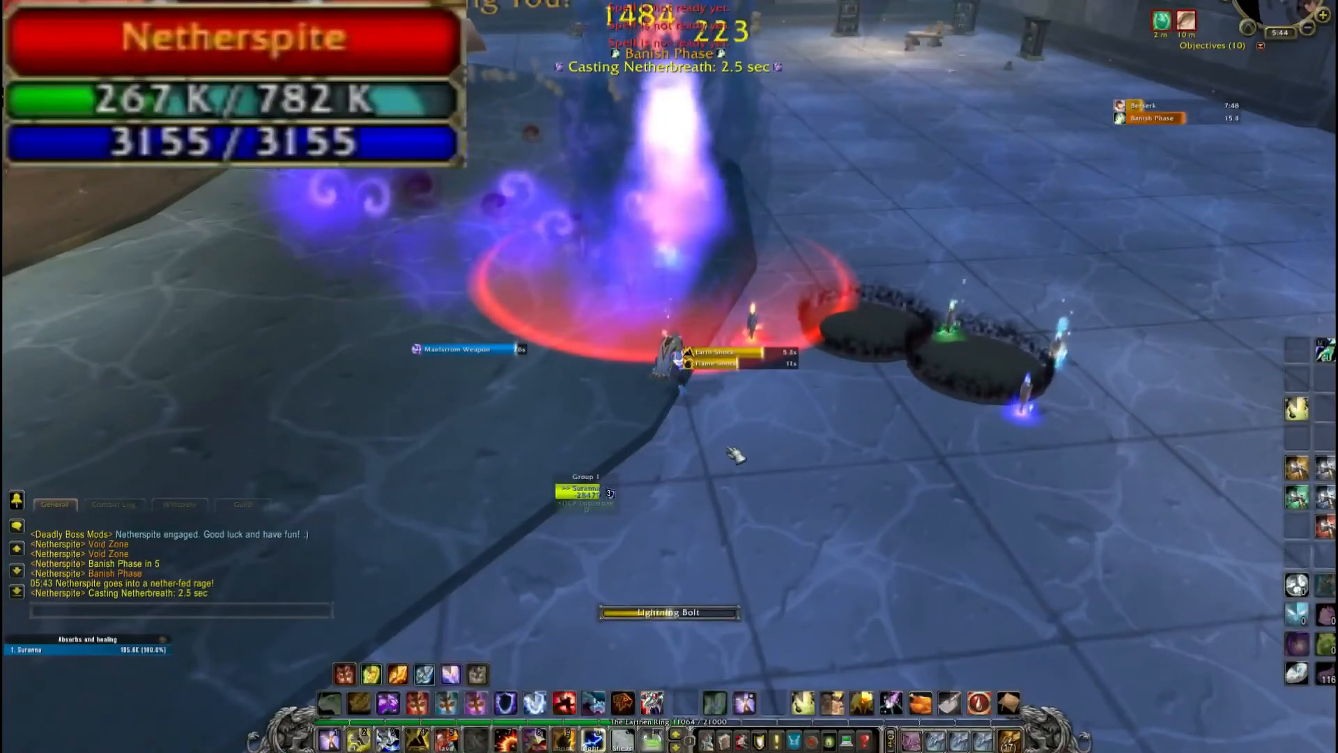
key(3)
drag(728, 453, 774, 453)
key(a)
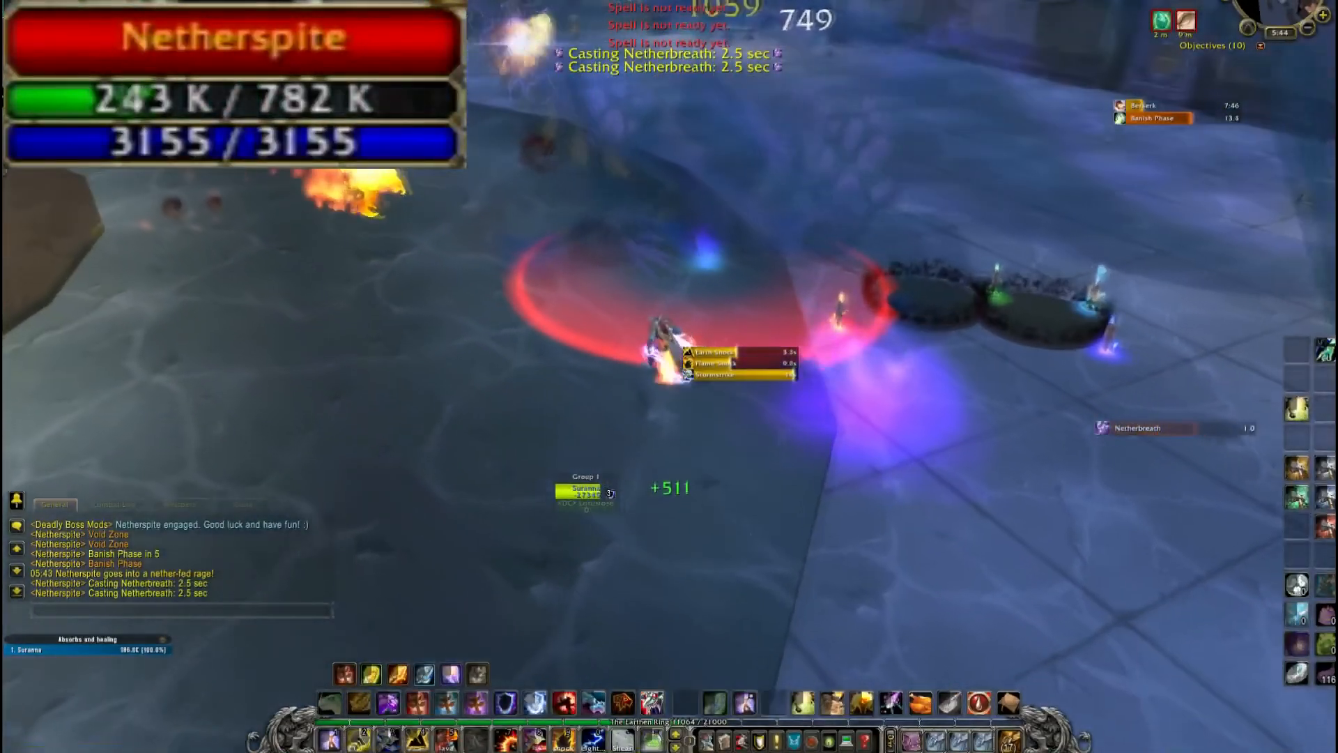
key(0)
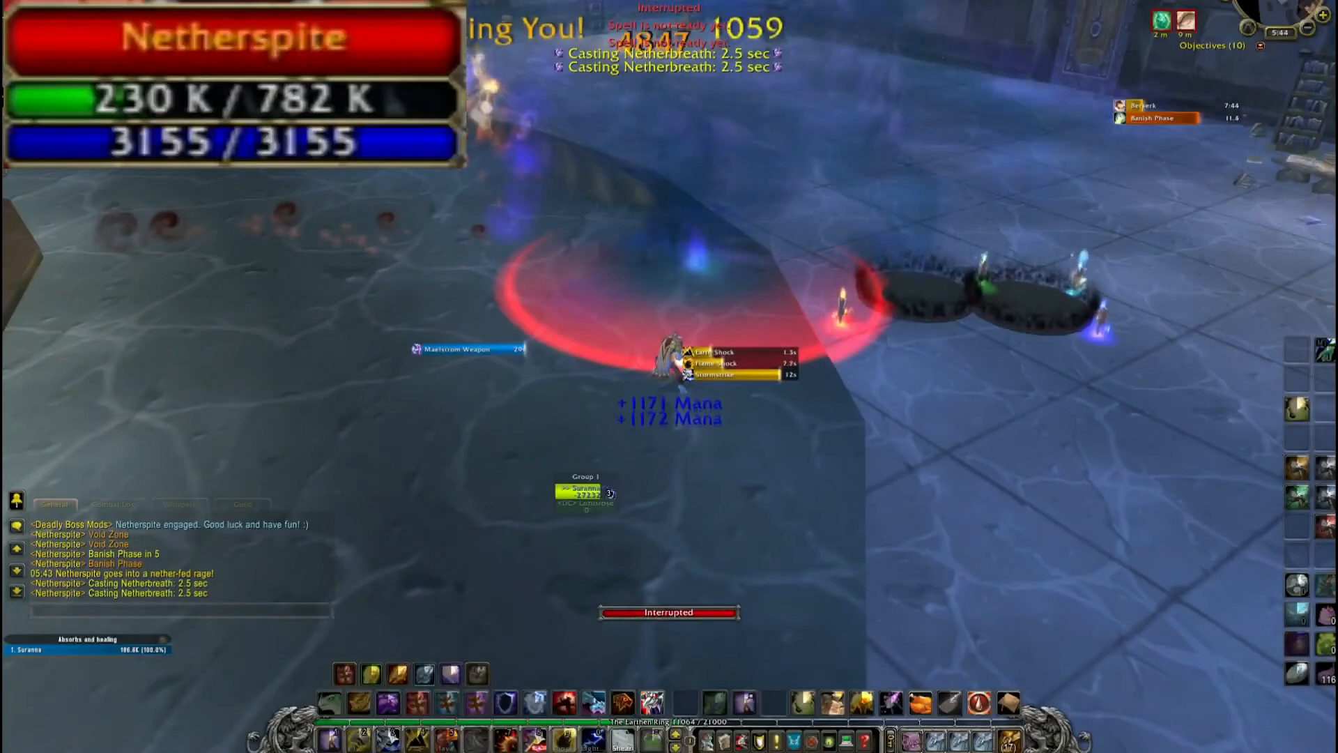
key(7)
key(5)
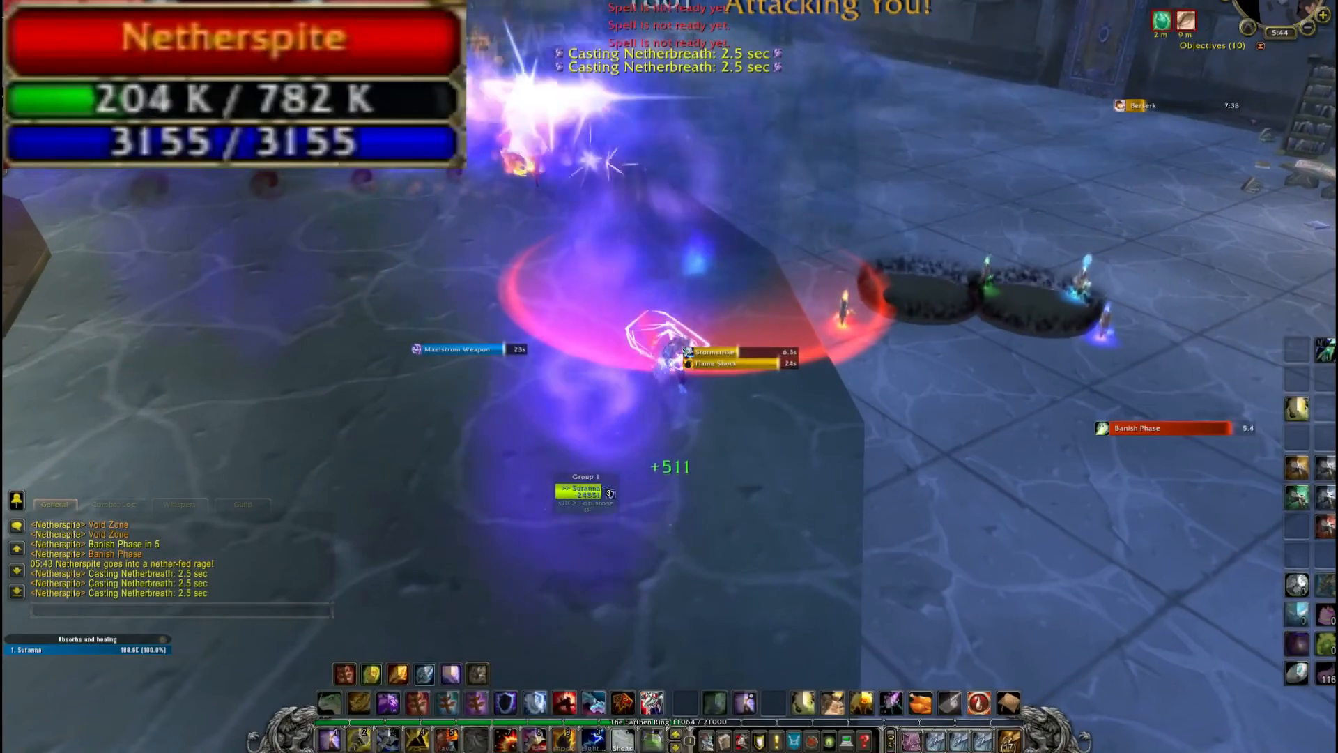
key(3)
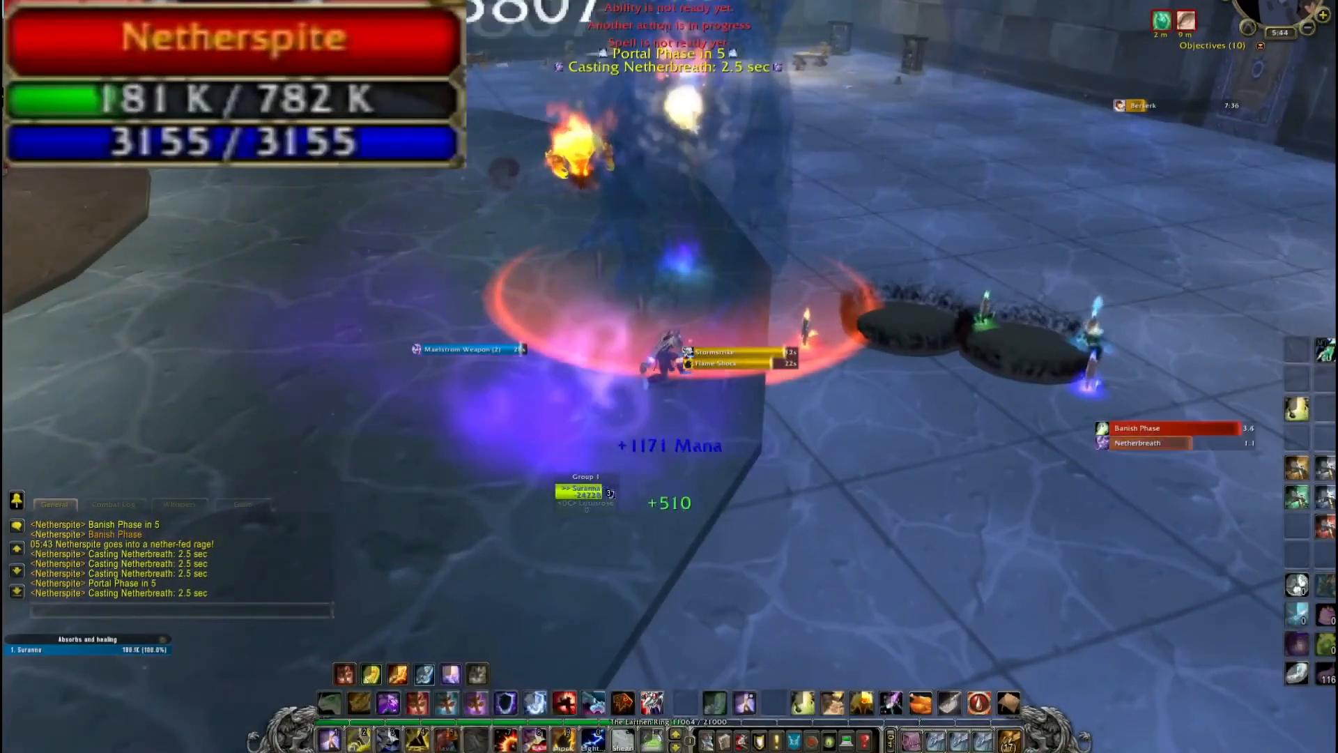
key(4)
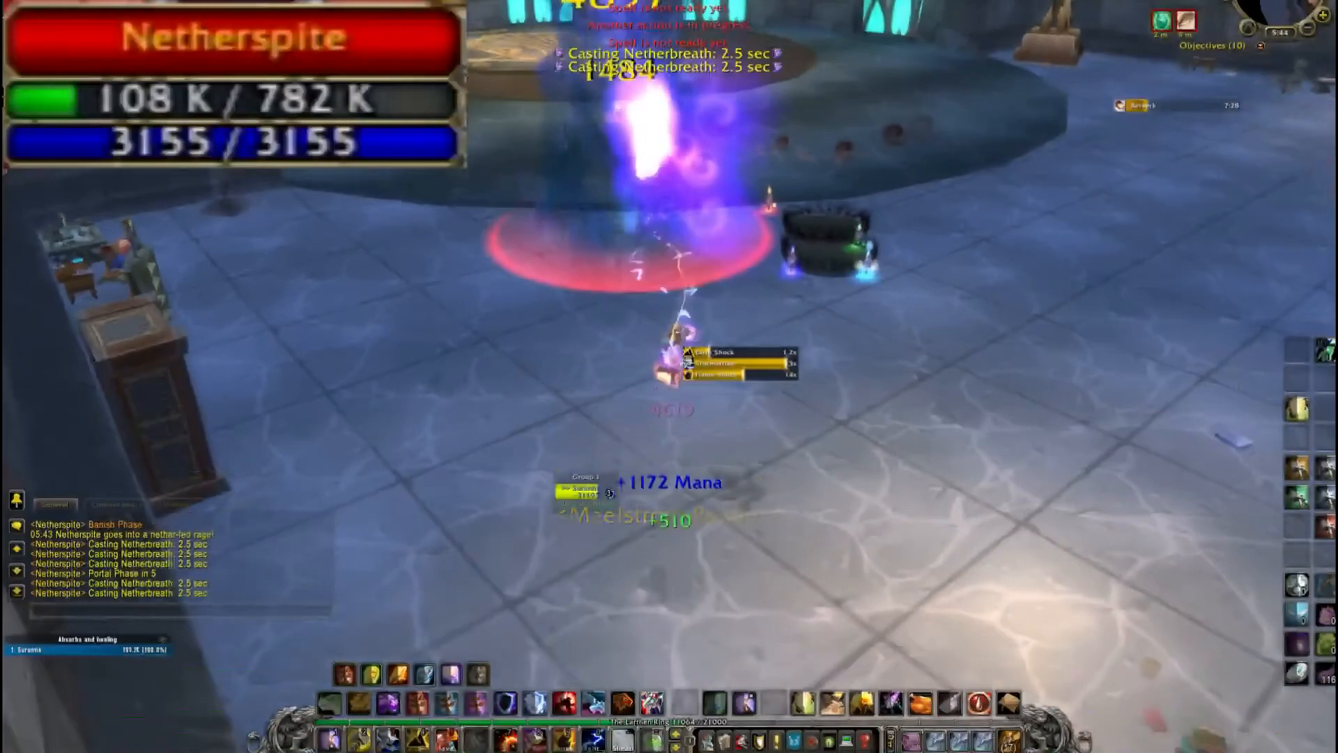
key(w)
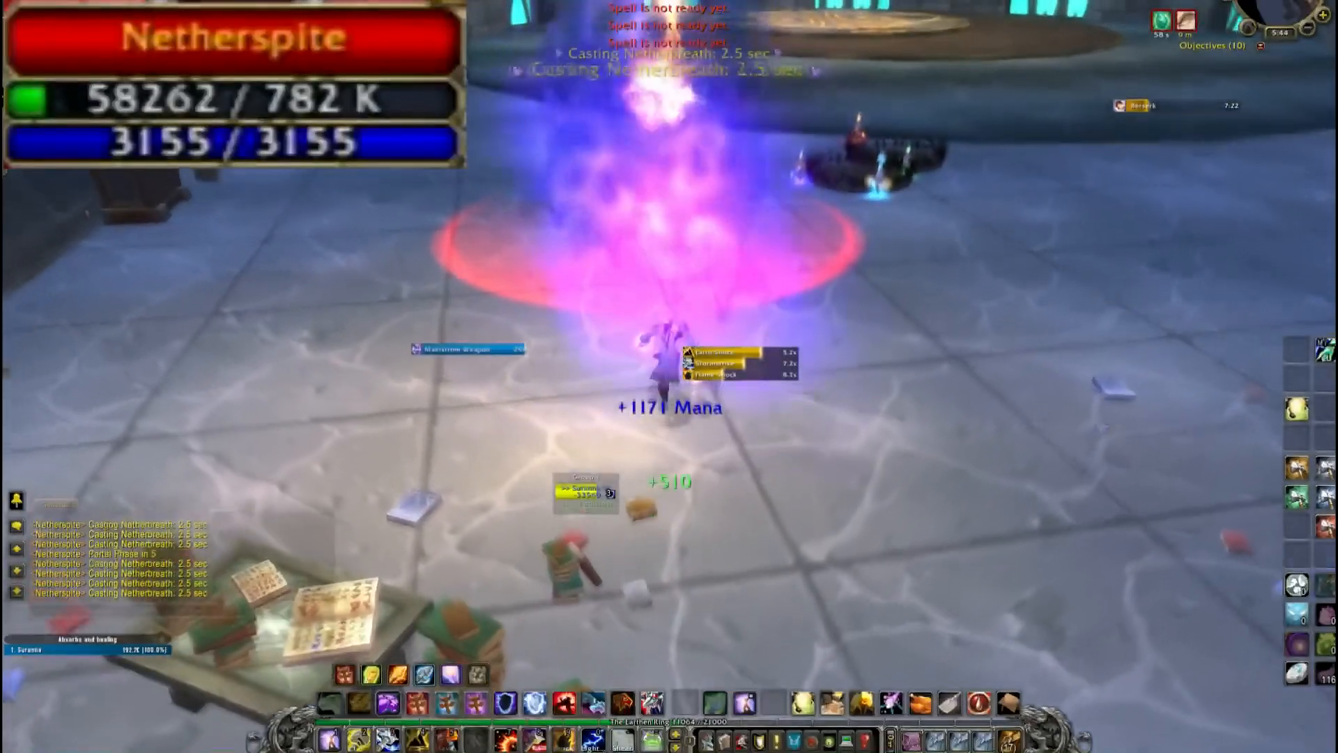
key(w)
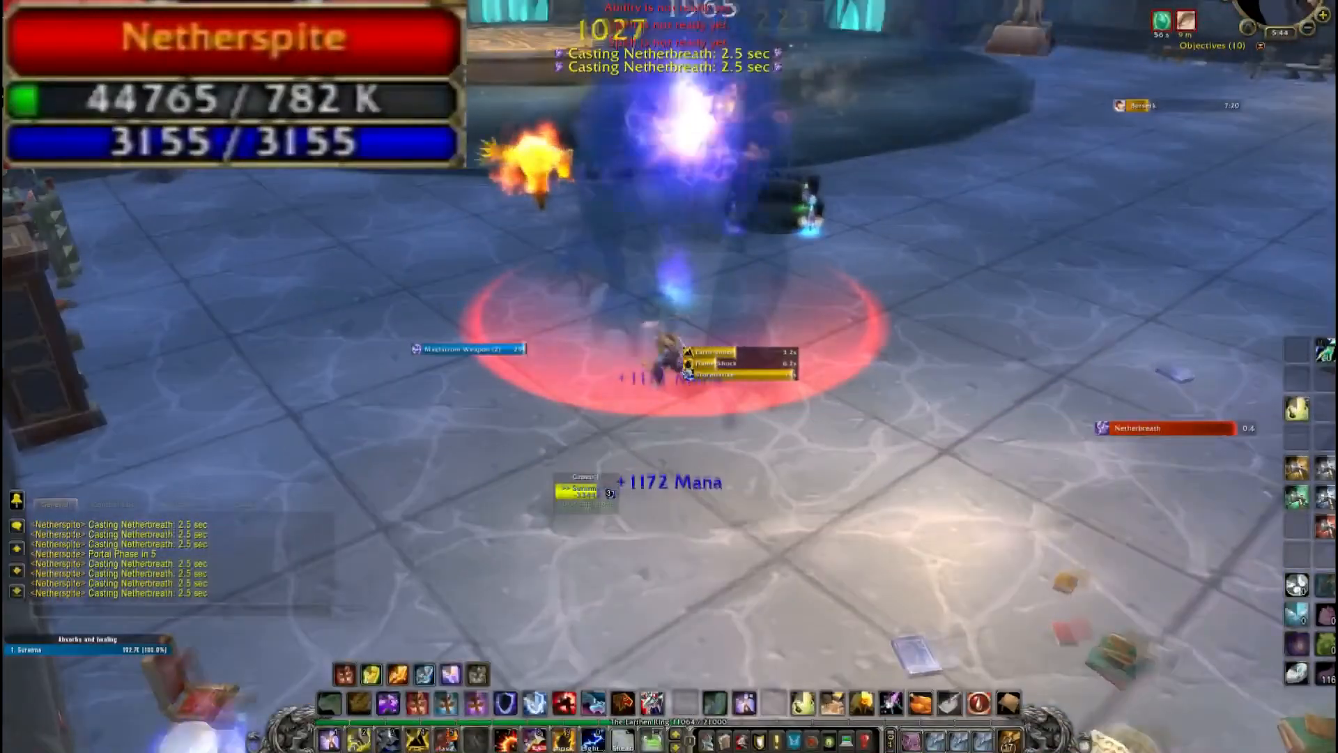
key(s)
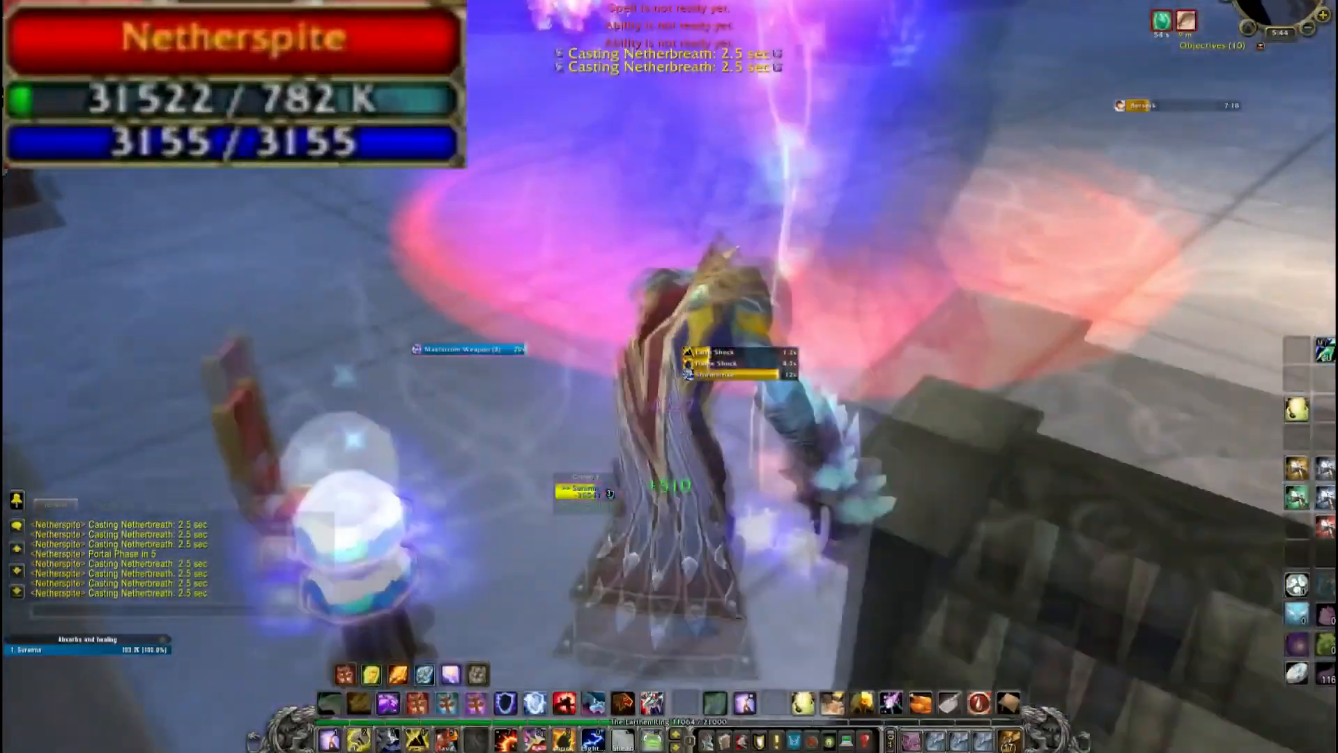
key(w)
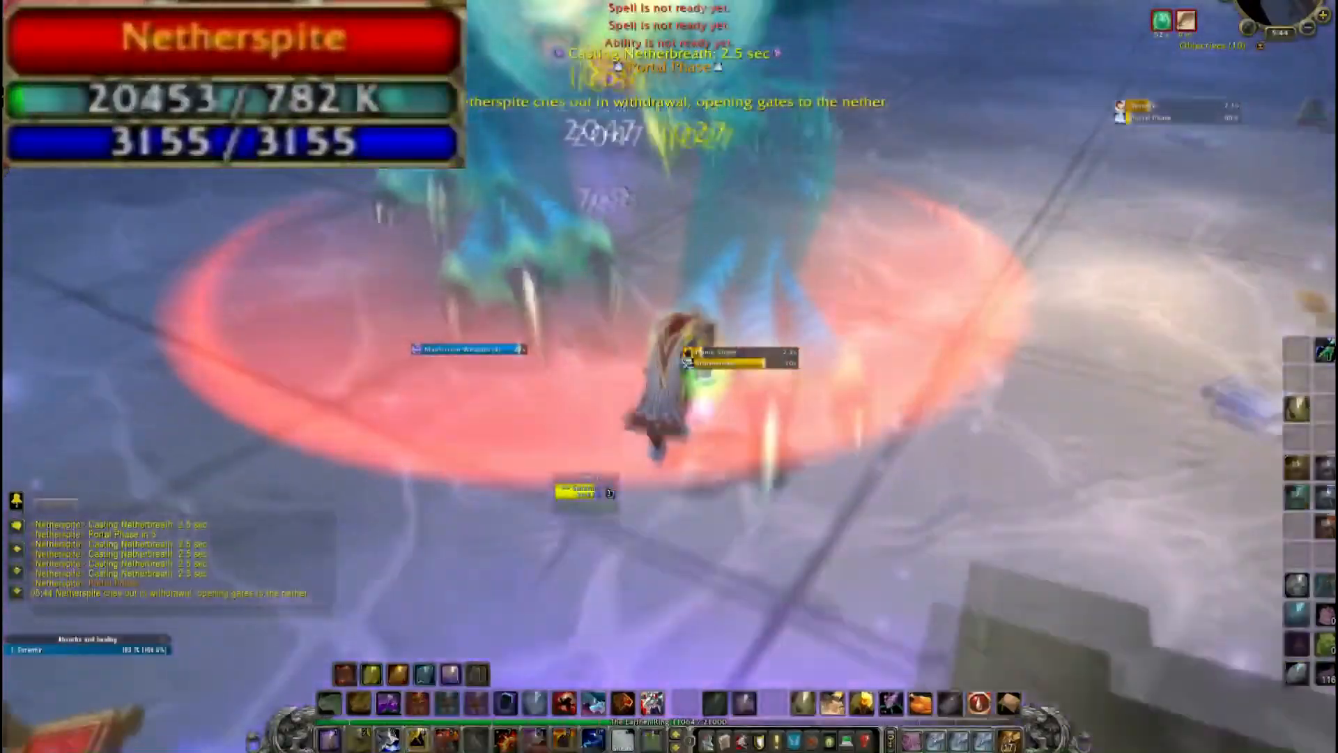
key(w)
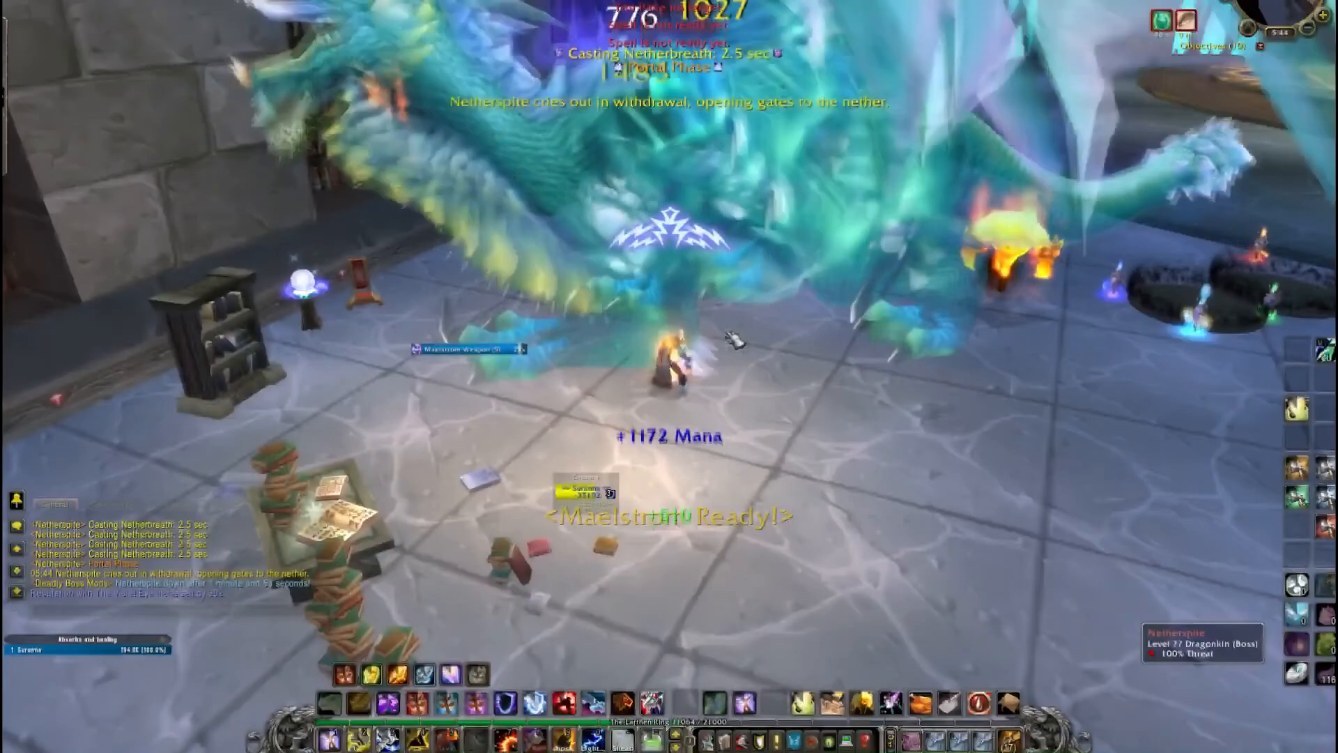
key(1)
key(d)
key(d)
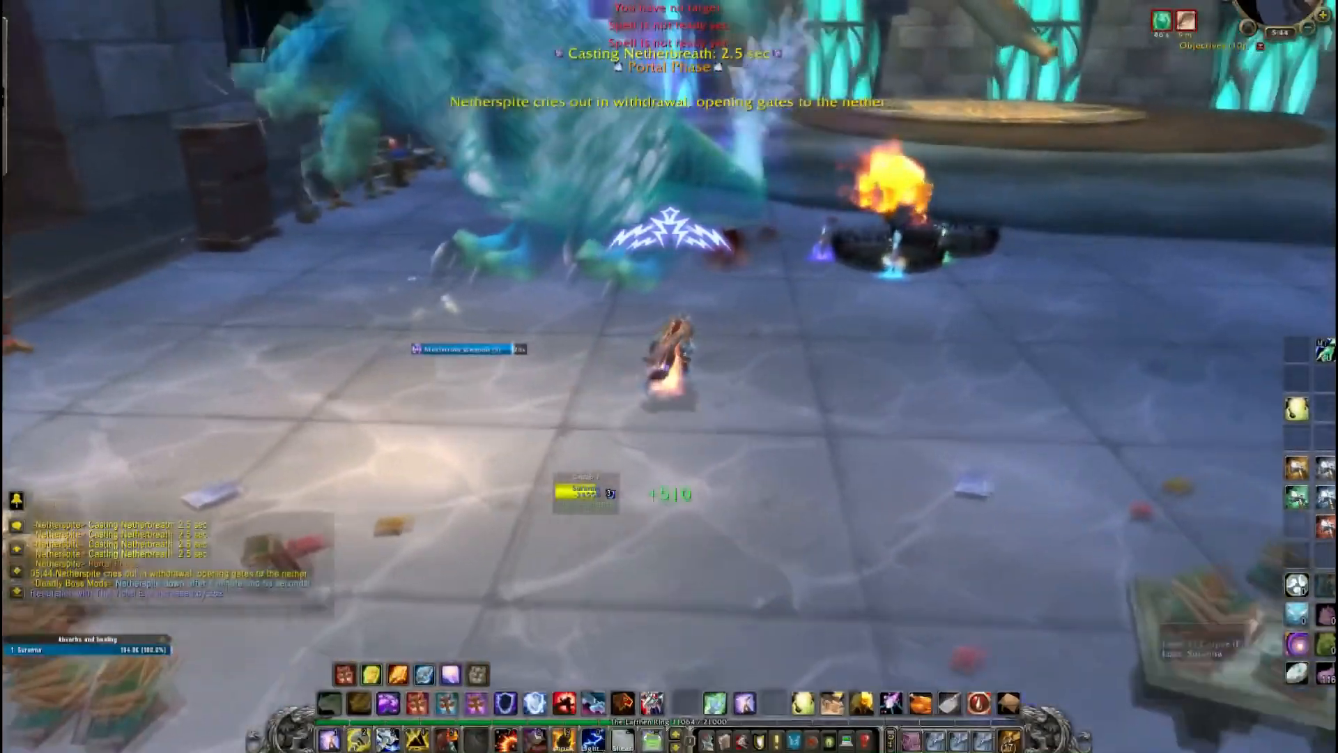
key(a)
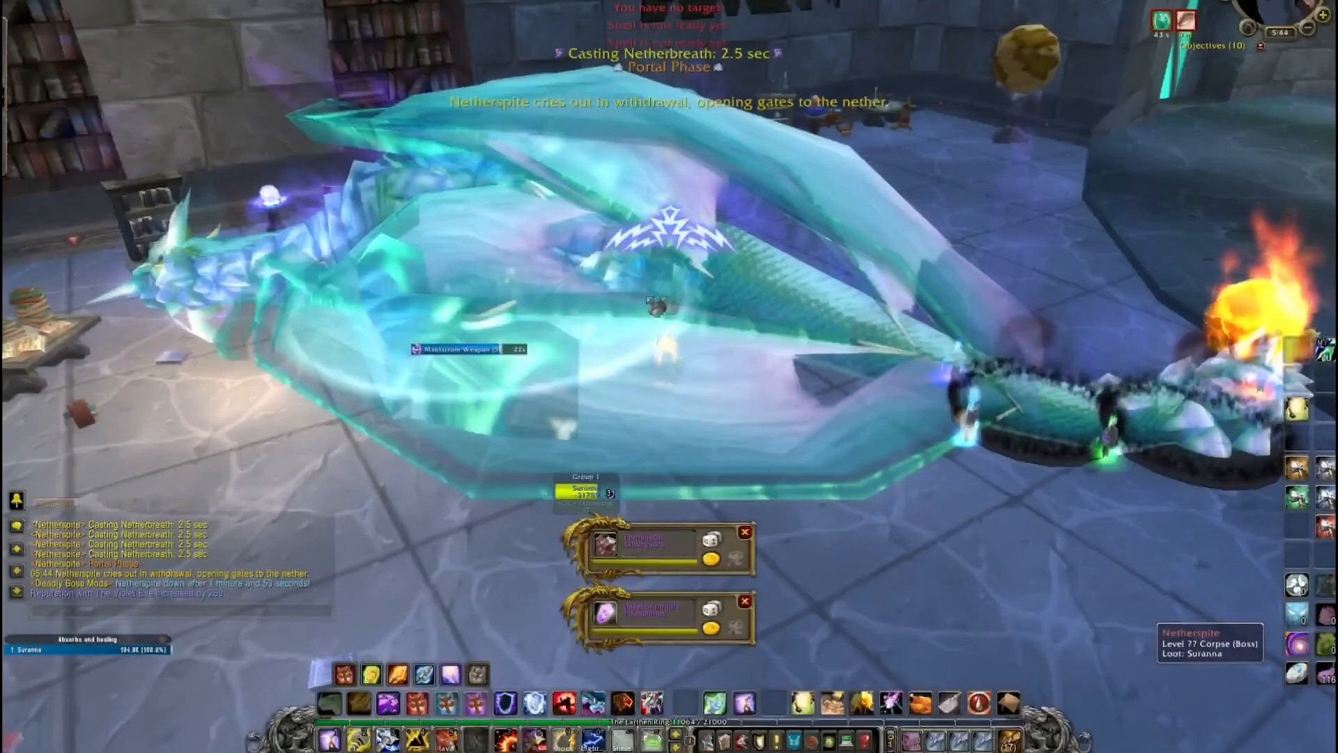
right_click(656, 306)
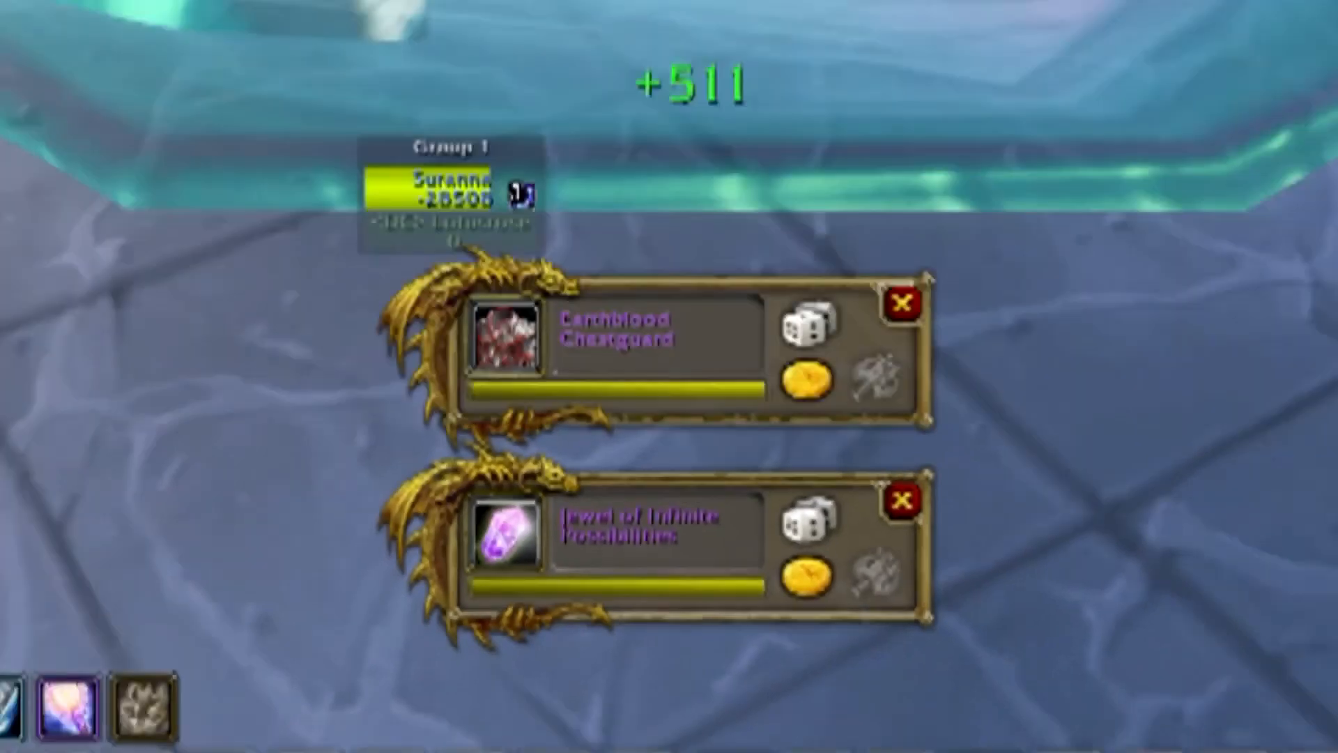
click(31, 115)
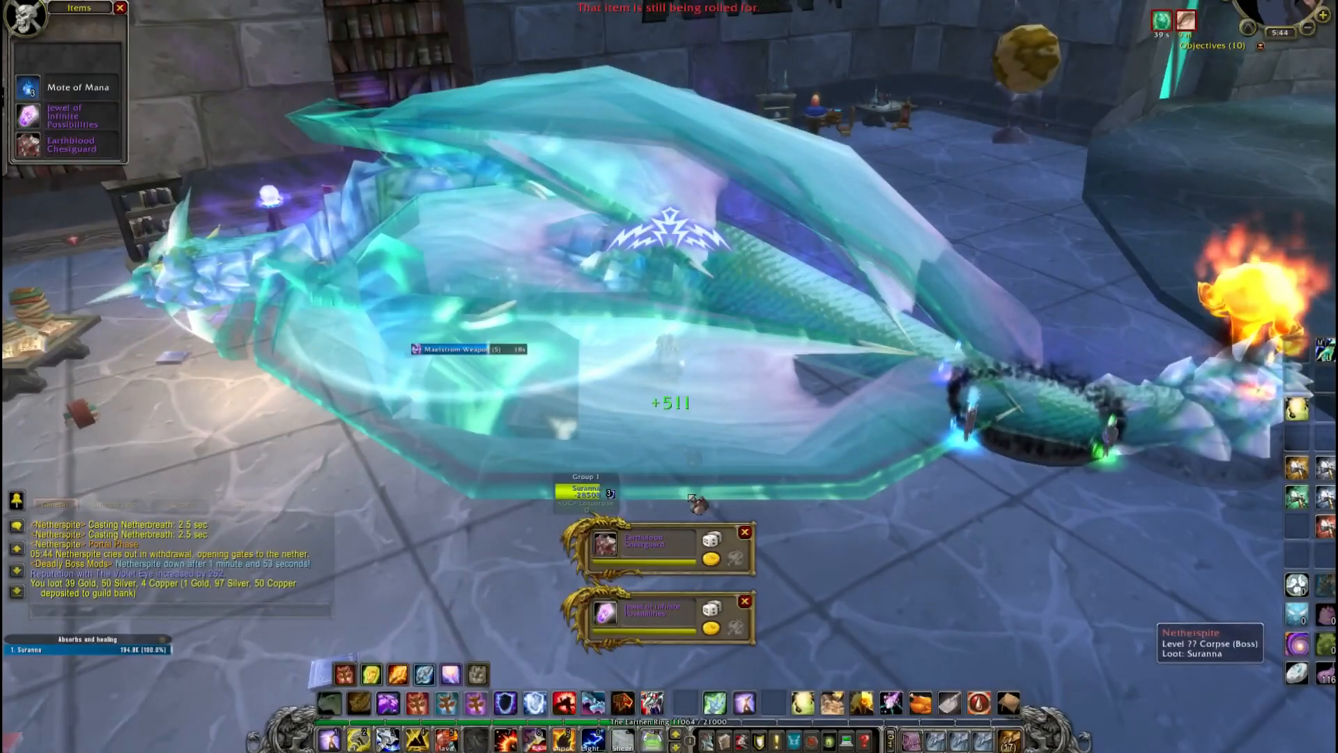
mouse_move(597, 551)
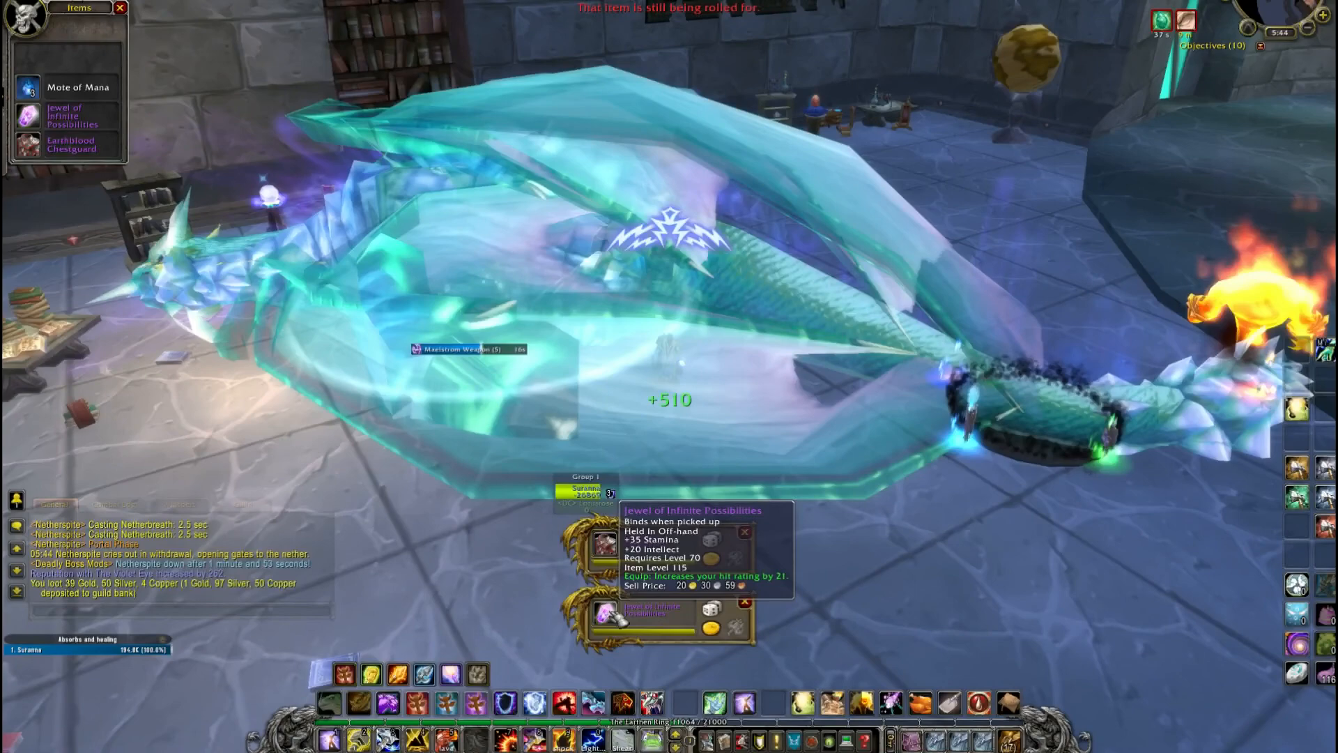
click(711, 608)
click(622, 52)
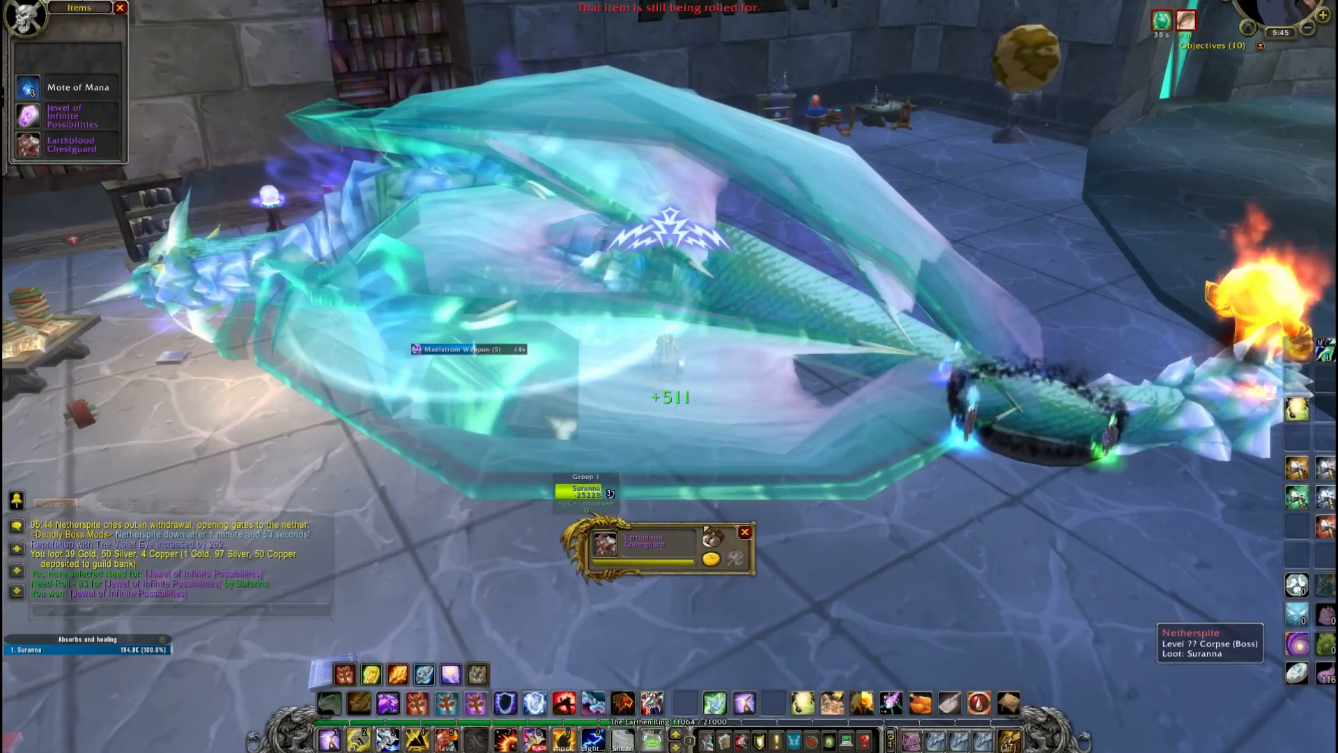
click(618, 52)
drag(639, 373, 1088, 418)
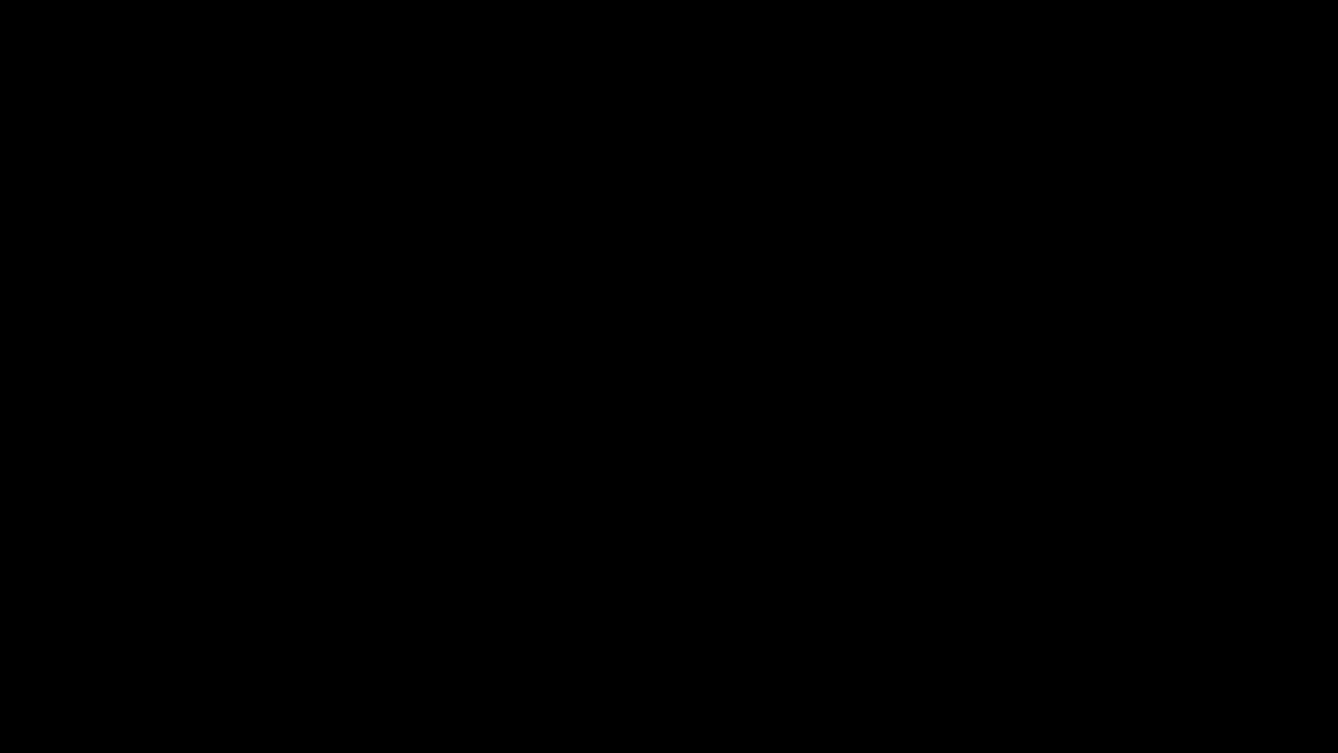